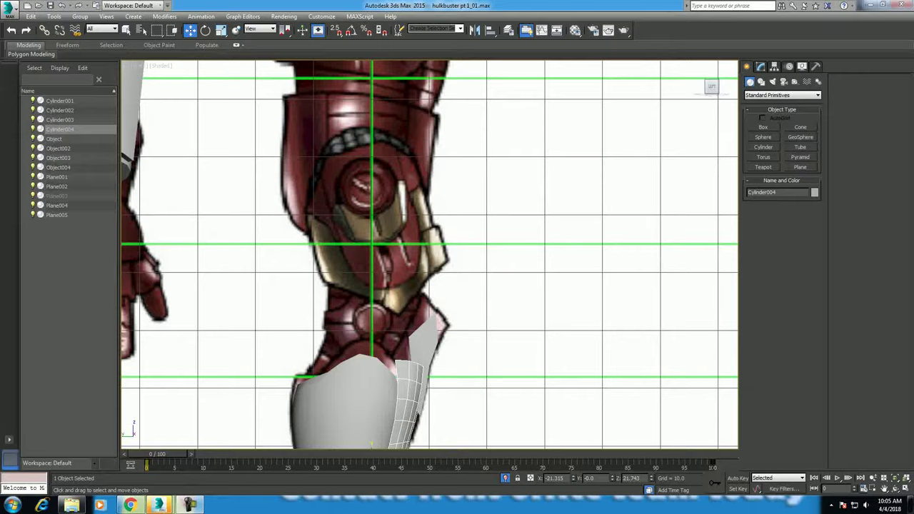
- Draw a new cylinder disc near the knee in the maximized Front view
{"action": "key", "text": "alt+w"}
{"action": "key", "text": "alt+w"}
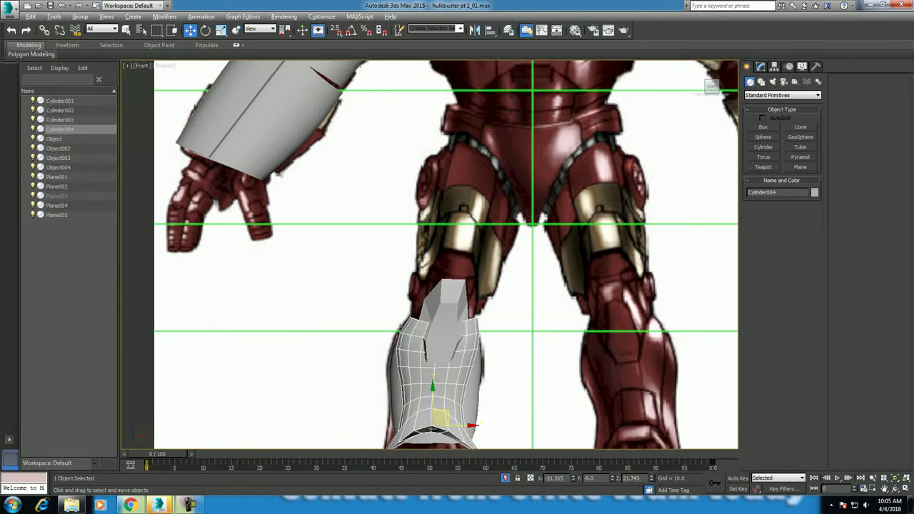
{"action": "middle_click_drag", "start_coordinate": [443, 285], "coordinate": [425, 270]}
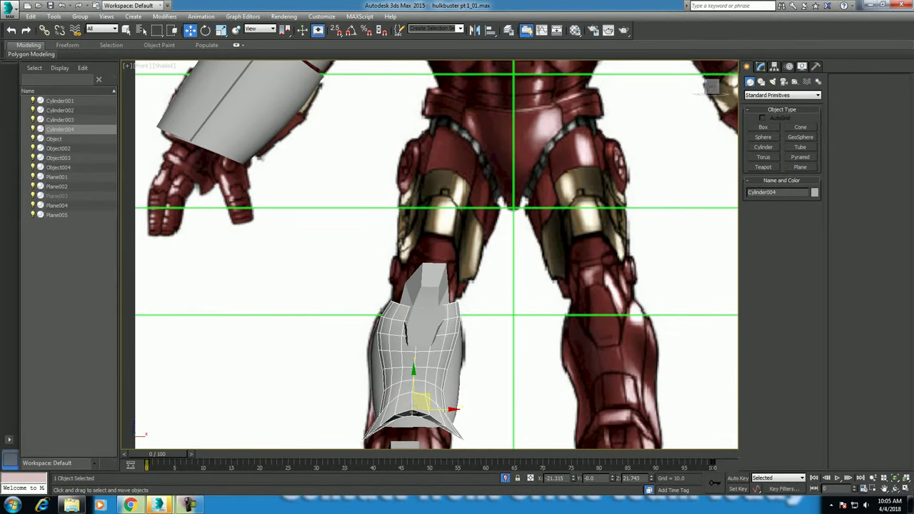
{"action": "left_click", "coordinate": [764, 146]}
{"action": "left_click_drag", "start_coordinate": [437, 214], "coordinate": [482, 214]}
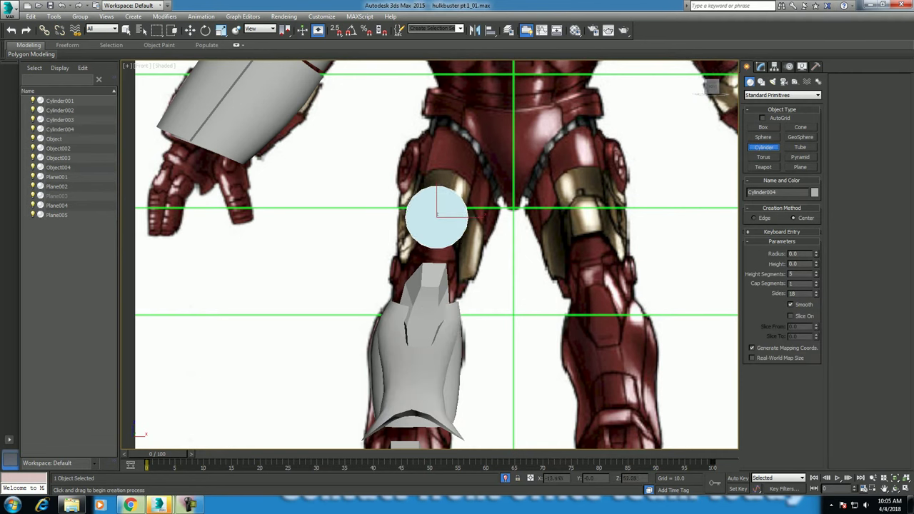
{"action": "left_click", "coordinate": [476, 210]}
{"action": "right_click", "coordinate": [475, 210]}
- Rotate the cylinder 90° with angle snap on so it stands upright
{"action": "key", "text": "alt+w"}
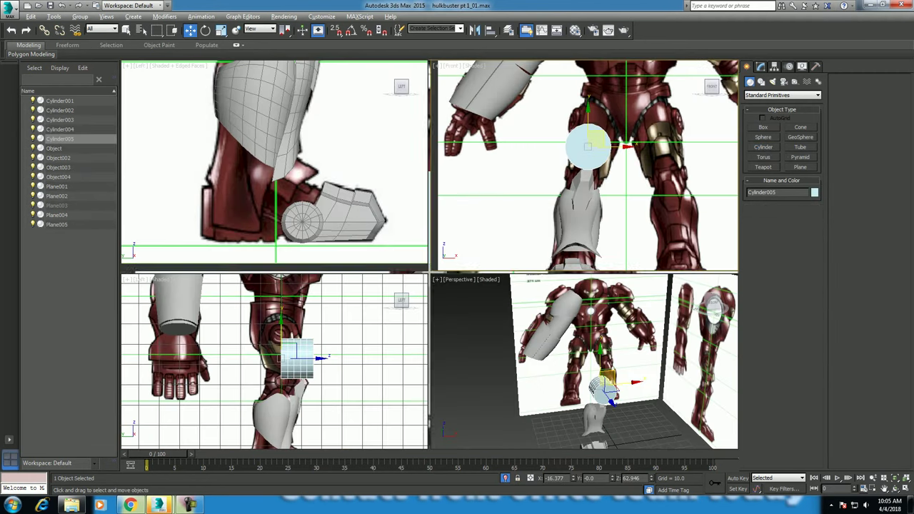
{"action": "key", "text": "alt+w"}
{"action": "key", "text": "e"}
{"action": "key", "text": "a"}
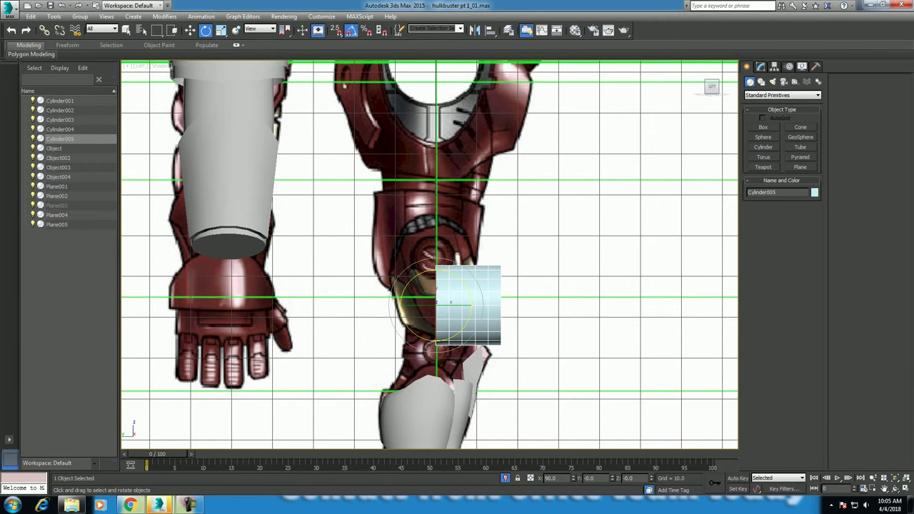
{"action": "left_click_drag", "start_coordinate": [432, 264], "coordinate": [432, 307]}
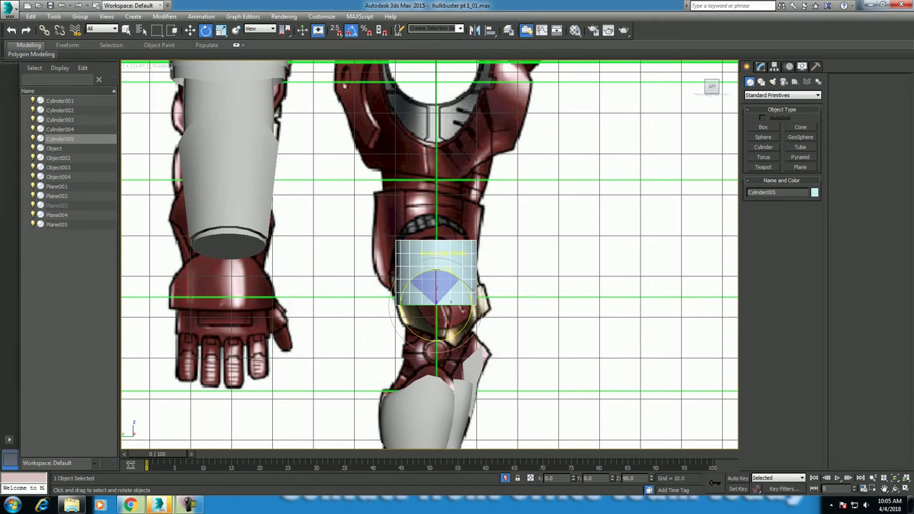
- Move the cylinder down onto the knee in the side view
{"action": "key", "text": "w"}
{"action": "scroll", "coordinate": [435, 289], "scroll_direction": "up", "scroll_amount": 2}
{"action": "scroll", "coordinate": [436, 289], "scroll_direction": "up", "scroll_amount": 2}
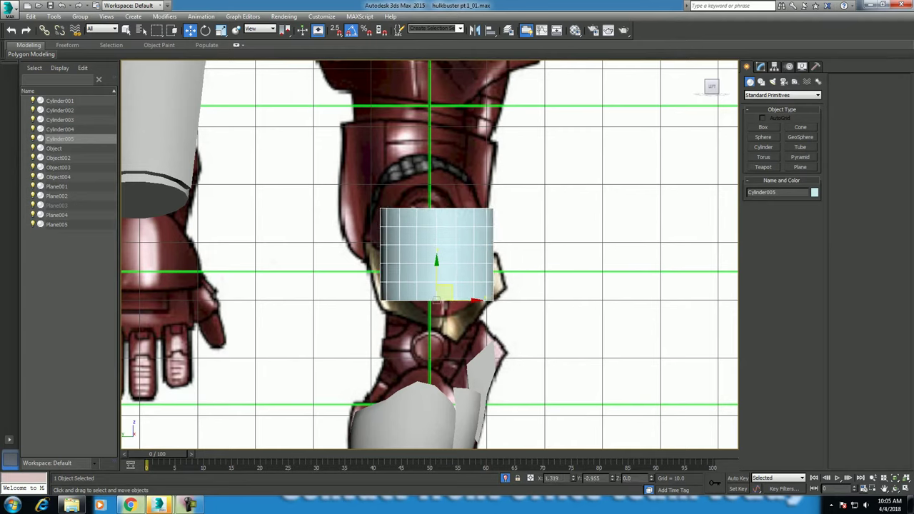
{"action": "left_click_drag", "start_coordinate": [439, 271], "coordinate": [442, 307]}
{"action": "scroll", "coordinate": [444, 315], "scroll_direction": "up", "scroll_amount": 2}
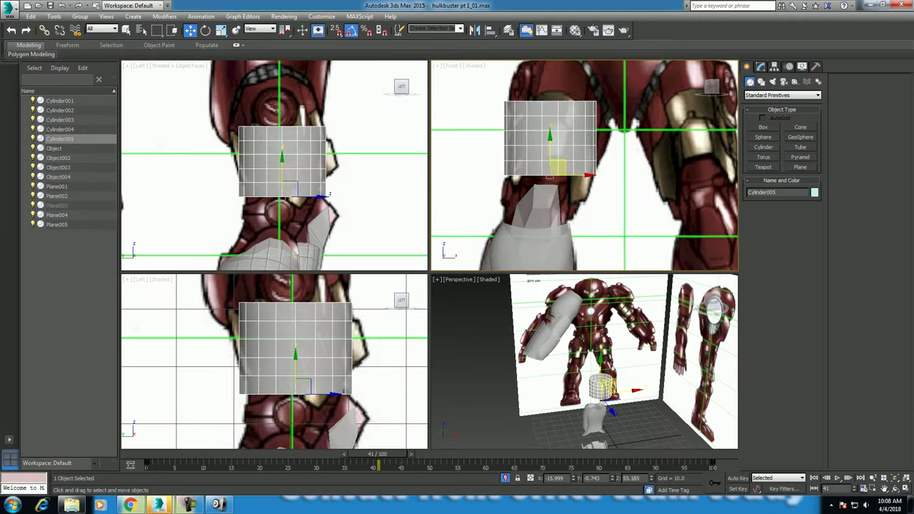
- Raise the cylinder's height to about 21.978 and tilt it roughly 10° along the leg
{"action": "middle_click_drag", "start_coordinate": [586, 164], "coordinate": [595, 179]}
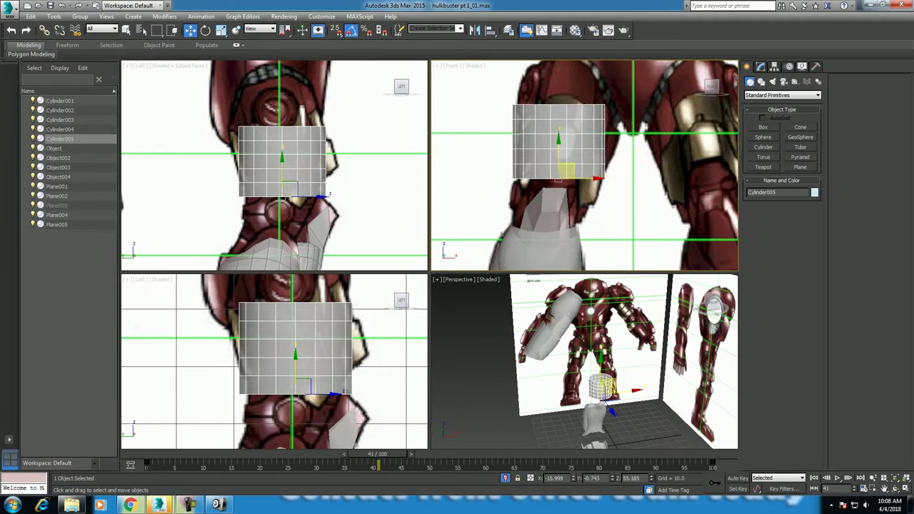
{"action": "left_click", "coordinate": [760, 66]}
{"action": "left_click_drag", "start_coordinate": [816, 213], "coordinate": [816, 186]}
{"action": "middle_click_drag", "start_coordinate": [586, 164], "coordinate": [593, 190]}
{"action": "key", "text": "e"}
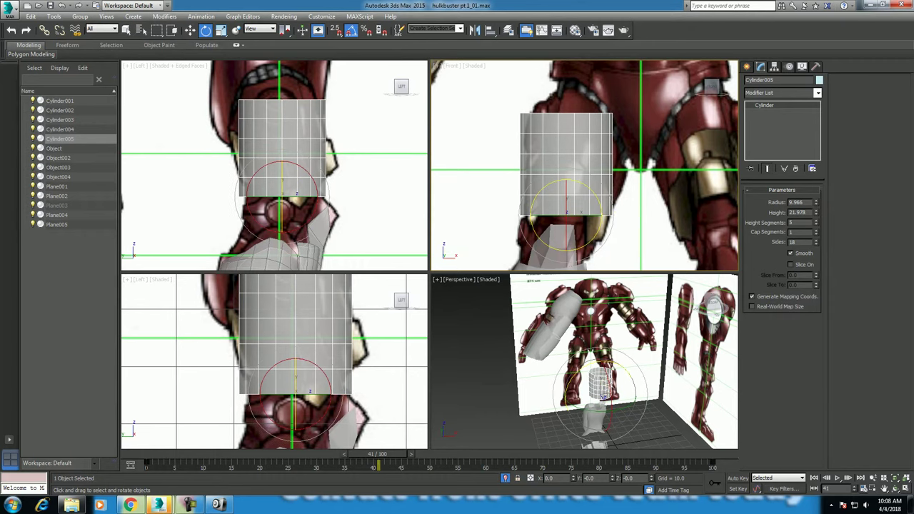
{"action": "left_click_drag", "start_coordinate": [596, 202], "coordinate": [604, 194]}
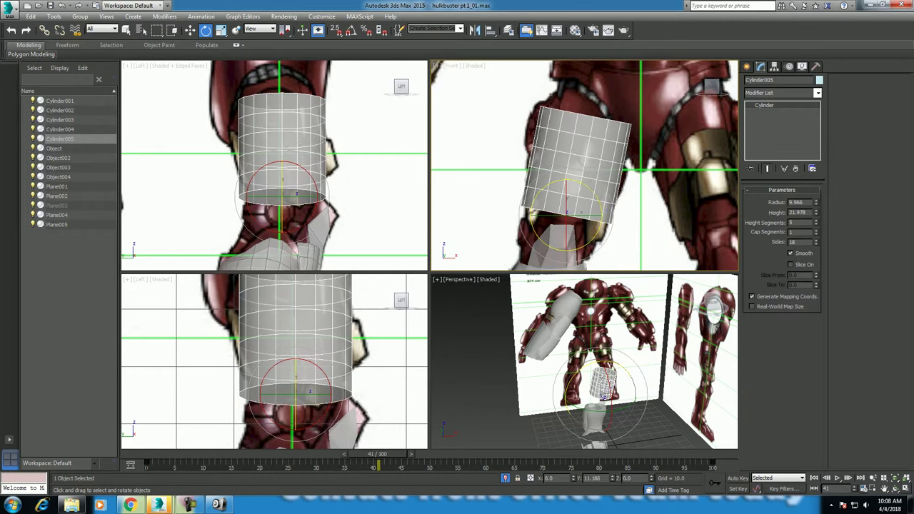
{"action": "middle_click_drag", "start_coordinate": [296, 357], "coordinate": [297, 389]}
{"action": "key", "text": "w"}
{"action": "middle_click_drag", "start_coordinate": [584, 165], "coordinate": [578, 143]}
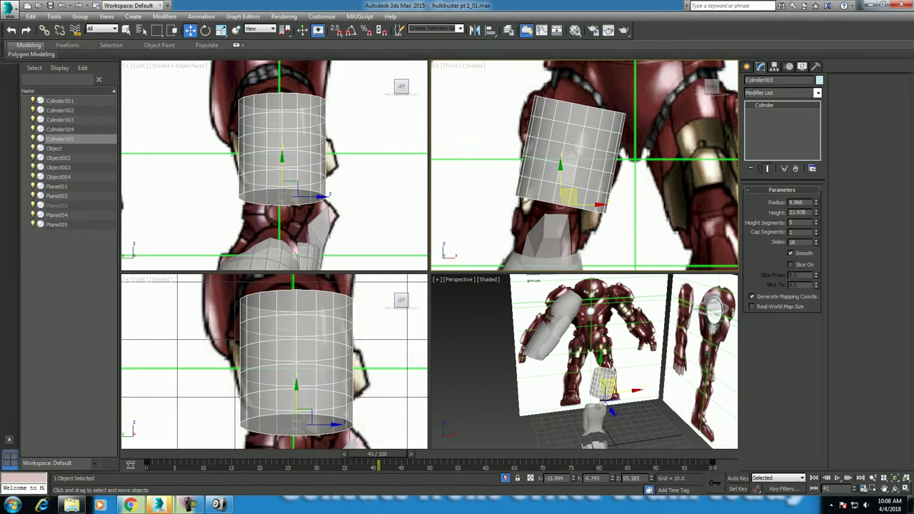
- Increase the cylinder's height to 23.737 and open the Modifier List
{"action": "left_click_drag", "start_coordinate": [815, 212], "coordinate": [815, 196]}
{"action": "middle_click_drag", "start_coordinate": [585, 166], "coordinate": [586, 154]}
{"action": "middle_click_drag", "start_coordinate": [282, 164], "coordinate": [304, 178]}
{"action": "left_click_drag", "start_coordinate": [378, 455], "coordinate": [711, 454]}
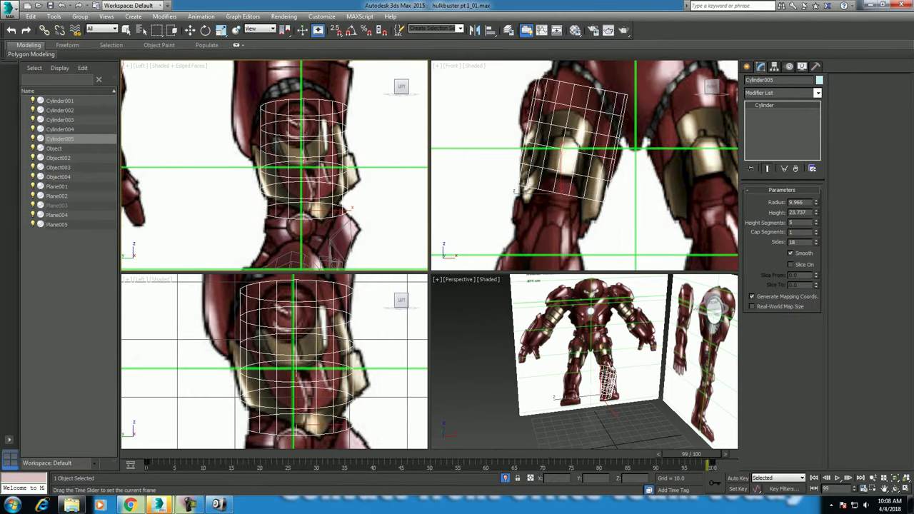
{"action": "key", "text": "w"}
{"action": "scroll", "coordinate": [320, 154], "scroll_direction": "up", "scroll_amount": 2}
{"action": "scroll", "coordinate": [300, 172], "scroll_direction": "up", "scroll_amount": 2}
{"action": "scroll", "coordinate": [300, 172], "scroll_direction": "down", "scroll_amount": 2}
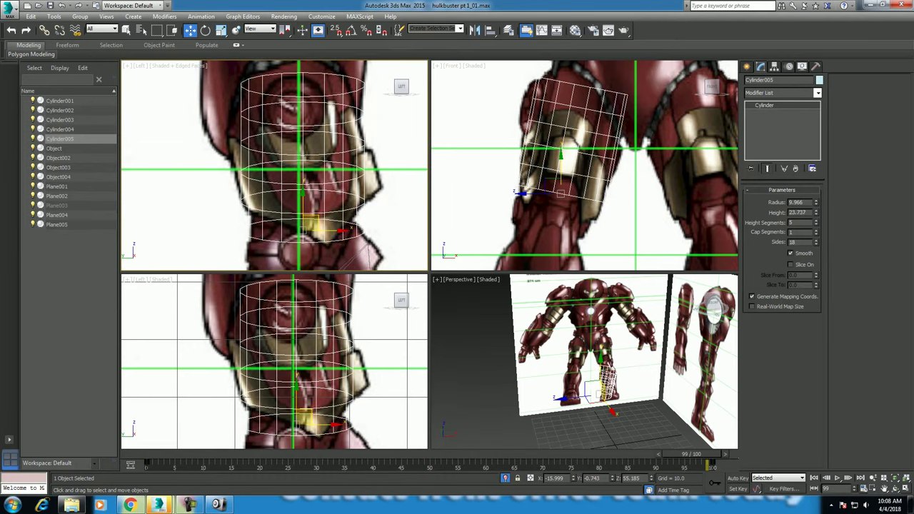
{"action": "left_click", "coordinate": [782, 93]}
{"action": "scroll", "coordinate": [782, 215], "scroll_direction": "down", "scroll_amount": 7}
- Add an FFD 3x3x3 modifier and move the bottom-right lattice points to reshape the cylinder
{"action": "scroll", "coordinate": [782, 214], "scroll_direction": "down", "scroll_amount": 7}
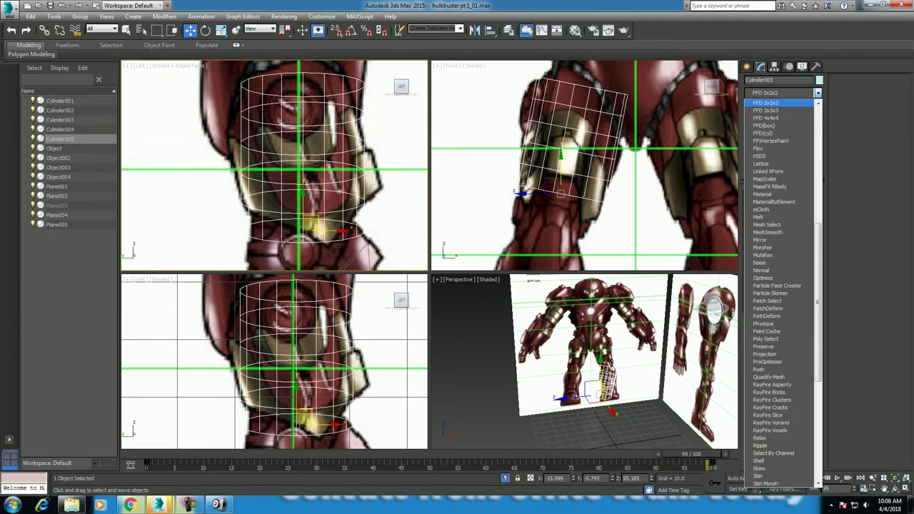
{"action": "left_click", "coordinate": [766, 110]}
{"action": "mouse_move", "coordinate": [300, 165]}
{"action": "middle_mouse_down"}
{"action": "mouse_move", "coordinate": [306, 197]}
{"action": "mouse_move", "coordinate": [318, 133]}
{"action": "middle_mouse_up"}
{"action": "left_click_drag", "start_coordinate": [390, 158], "coordinate": [414, 197]}
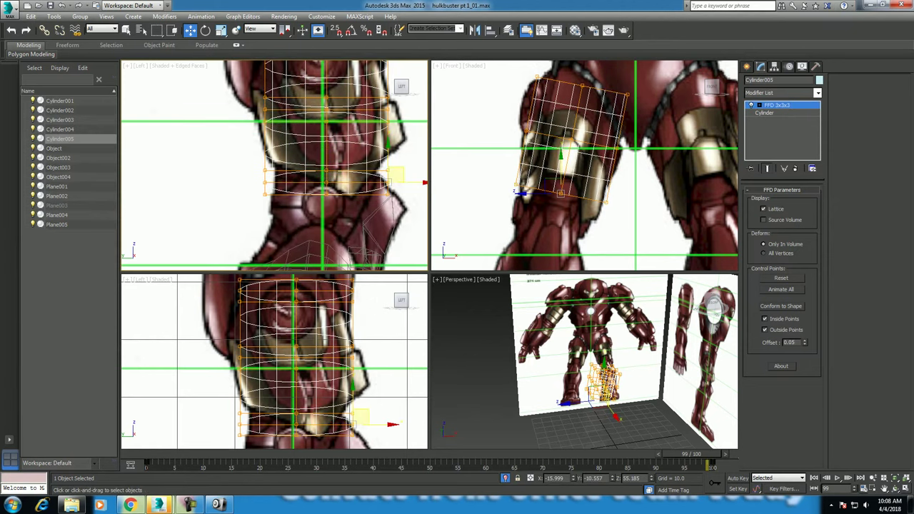
{"action": "middle_click_drag", "start_coordinate": [400, 179], "coordinate": [395, 193]}
{"action": "left_click_drag", "start_coordinate": [391, 189], "coordinate": [398, 165]}
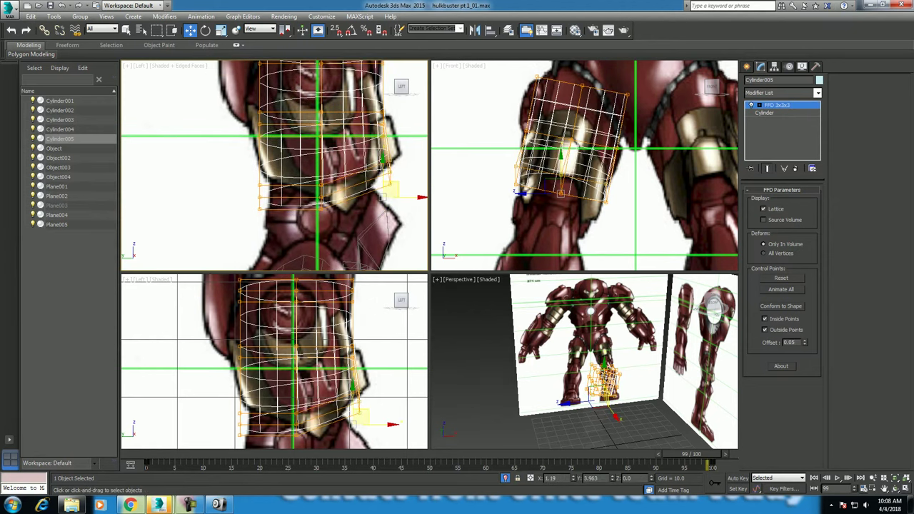
{"action": "middle_click_drag", "start_coordinate": [398, 166], "coordinate": [399, 191]}
{"action": "mouse_move", "coordinate": [241, 189]}
{"action": "left_mouse_down"}
{"action": "mouse_move", "coordinate": [279, 251]}
{"action": "mouse_move", "coordinate": [265, 212]}
{"action": "left_mouse_up"}
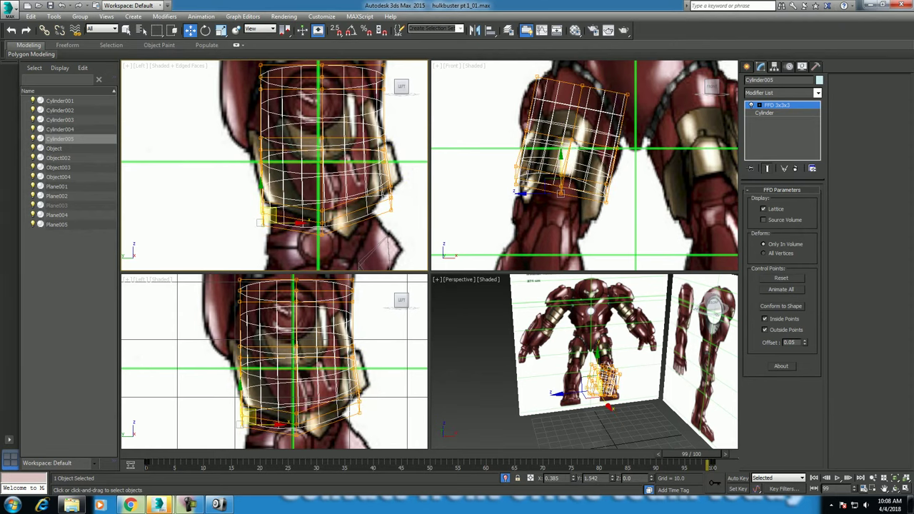
- Push the middle row of lattice points left in the side view
{"action": "left_click_drag", "start_coordinate": [391, 160], "coordinate": [392, 162]}
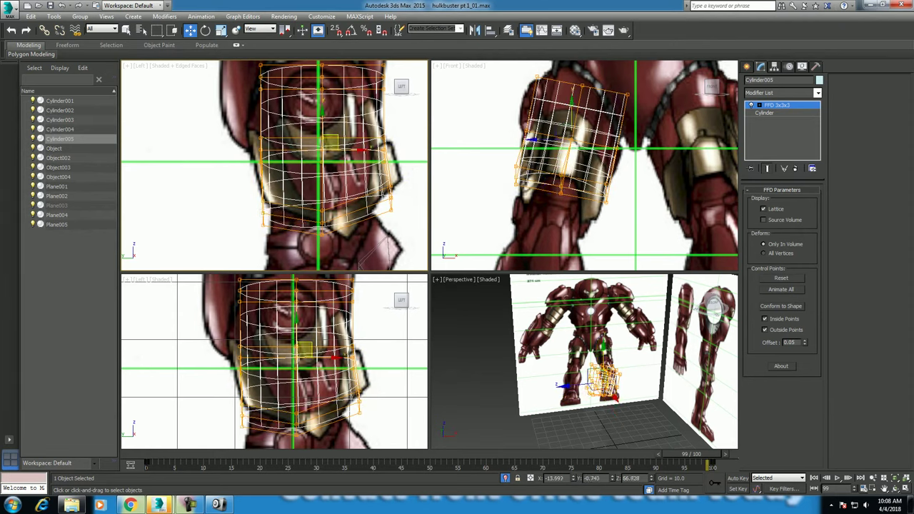
{"action": "middle_click_drag", "start_coordinate": [361, 263], "coordinate": [349, 299]}
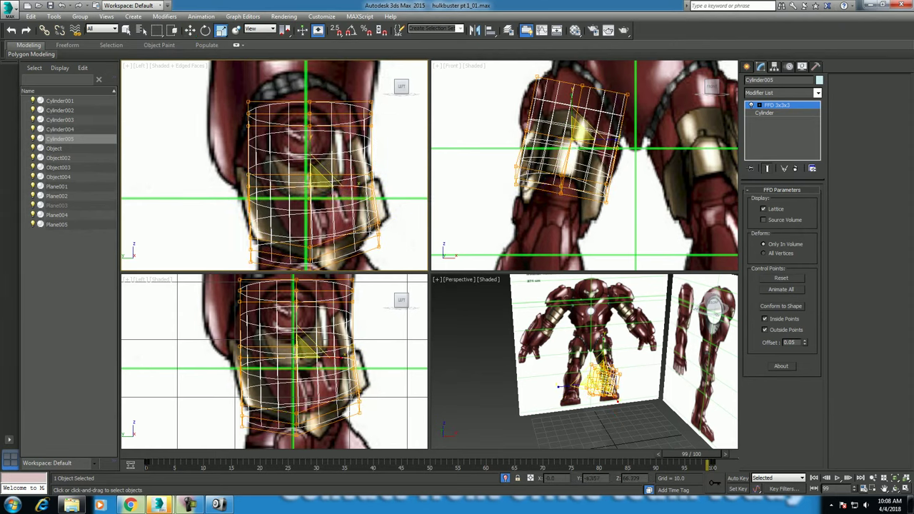
{"action": "key", "text": "r"}
{"action": "key", "text": "w"}
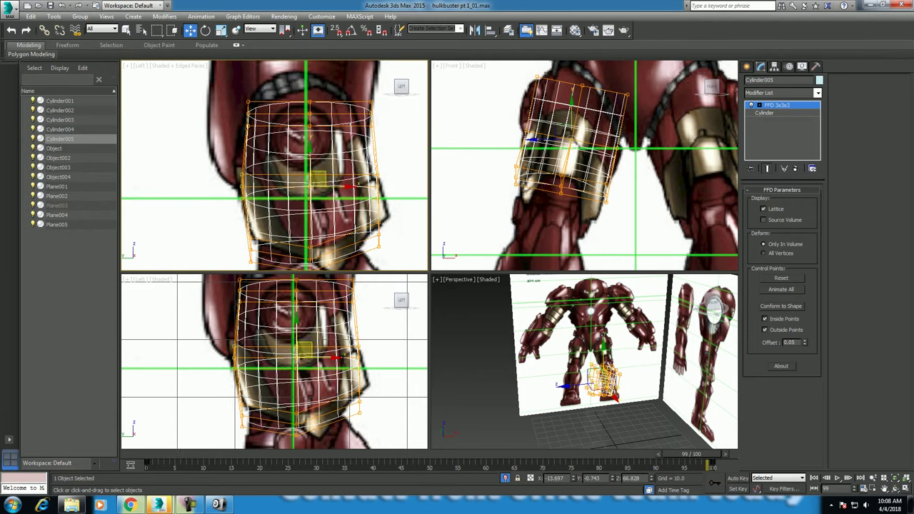
{"action": "left_click_drag", "start_coordinate": [354, 187], "coordinate": [345, 187]}
{"action": "mouse_move", "coordinate": [345, 187]}
{"action": "middle_mouse_down"}
{"action": "mouse_move", "coordinate": [288, 212]}
{"action": "mouse_move", "coordinate": [288, 248]}
{"action": "middle_mouse_up"}
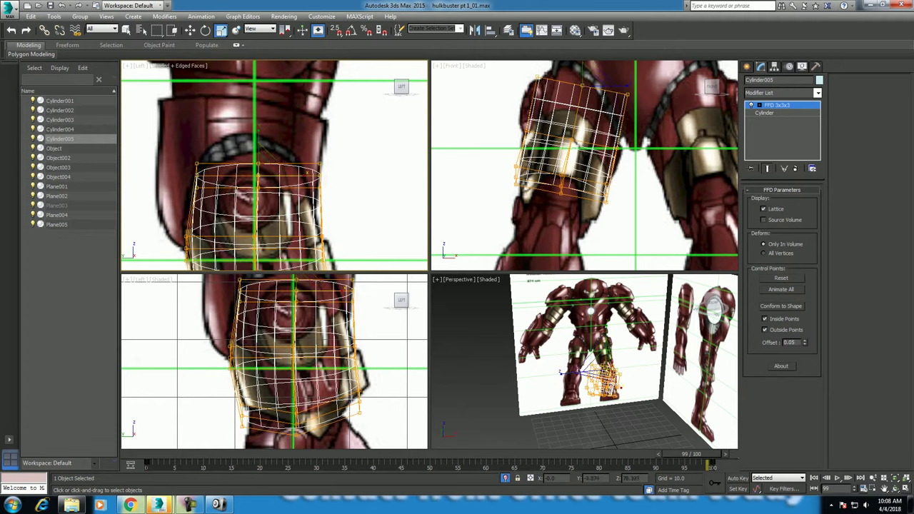
{"action": "key", "text": "r"}
{"action": "key", "text": "w"}
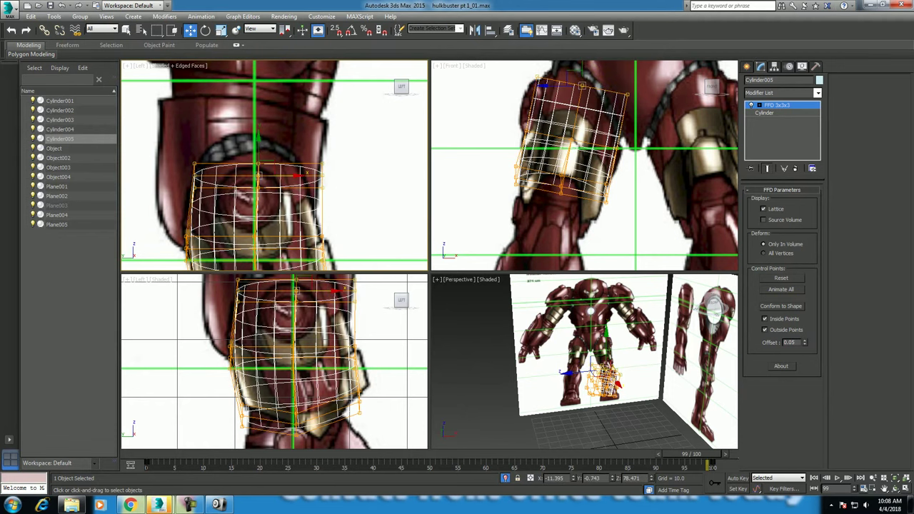
{"action": "scroll", "coordinate": [584, 165], "scroll_direction": "up", "scroll_amount": 2}
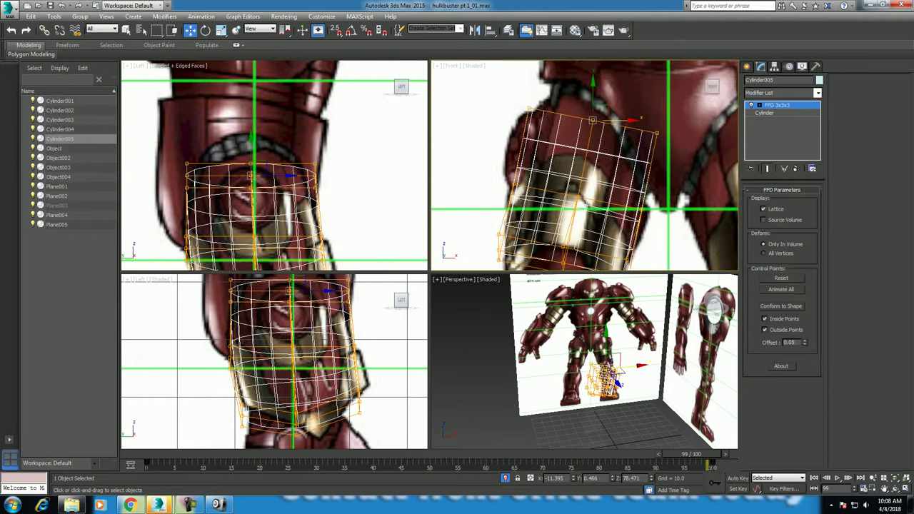
- In the Front view, bend the top-right lattice points down and raise the top-middle point
{"action": "middle_click_drag", "start_coordinate": [537, 99], "coordinate": [532, 134]}
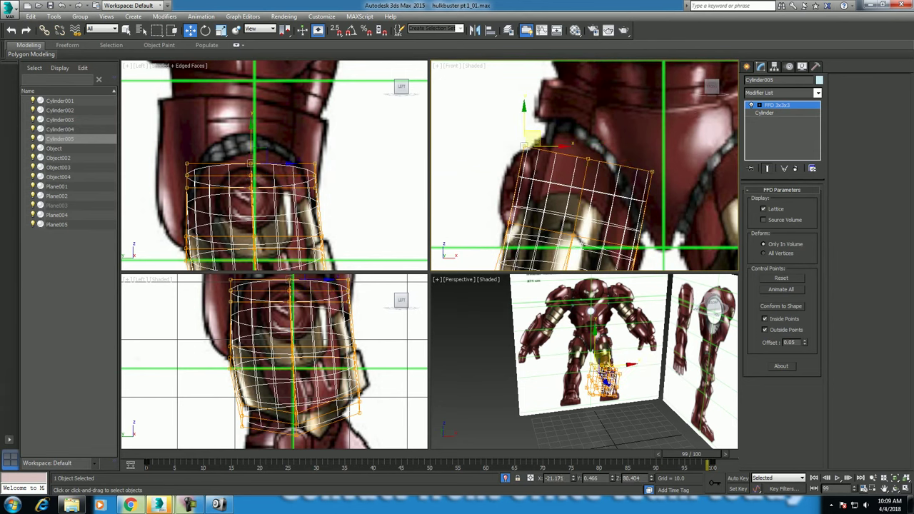
{"action": "left_click_drag", "start_coordinate": [533, 139], "coordinate": [535, 132]}
{"action": "middle_click_drag", "start_coordinate": [542, 143], "coordinate": [504, 105]}
{"action": "left_click", "coordinate": [612, 131]}
{"action": "left_click_drag", "start_coordinate": [612, 131], "coordinate": [598, 131]}
{"action": "left_click", "coordinate": [547, 119]}
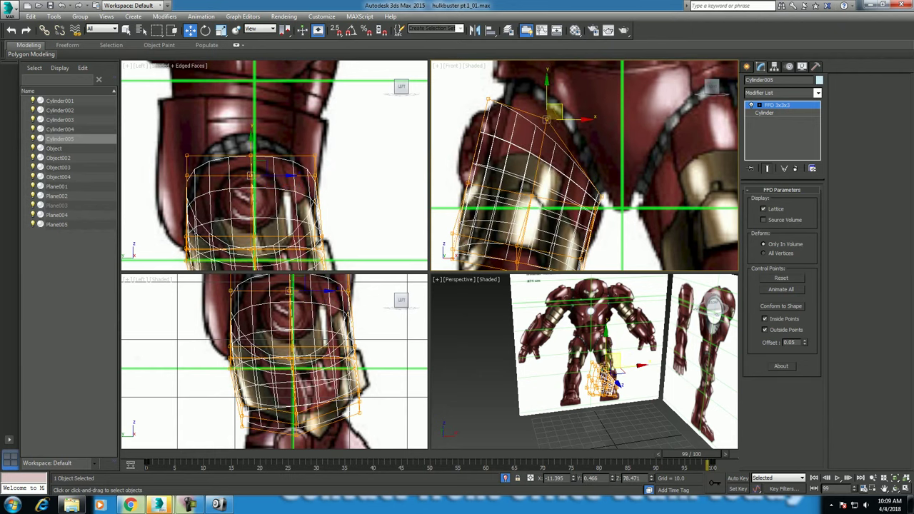
{"action": "left_click_drag", "start_coordinate": [546, 118], "coordinate": [546, 98]}
{"action": "middle_click_drag", "start_coordinate": [550, 100], "coordinate": [559, 25]}
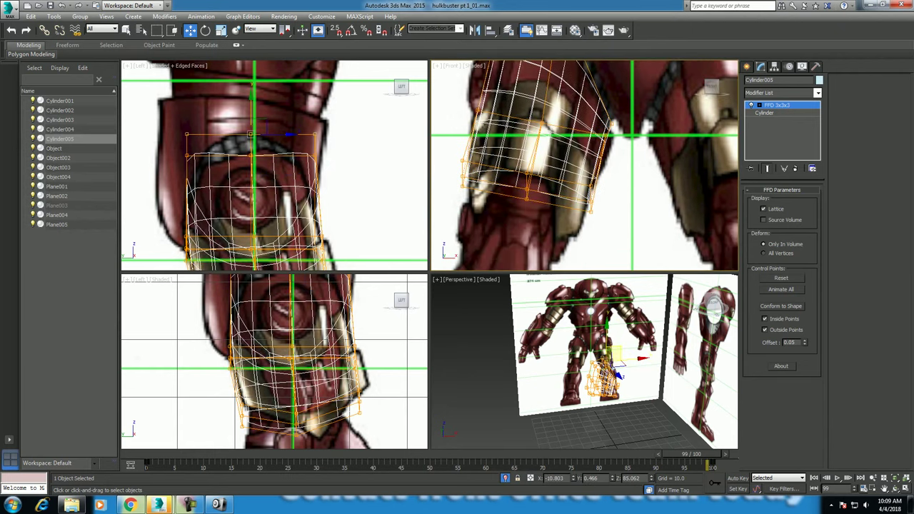
- Pull the lower lattice point groups in the side view to fit the knee
{"action": "mouse_move", "coordinate": [300, 372]}
{"action": "middle_mouse_down"}
{"action": "mouse_move", "coordinate": [275, 285]}
{"action": "mouse_move", "coordinate": [273, 300]}
{"action": "middle_mouse_up"}
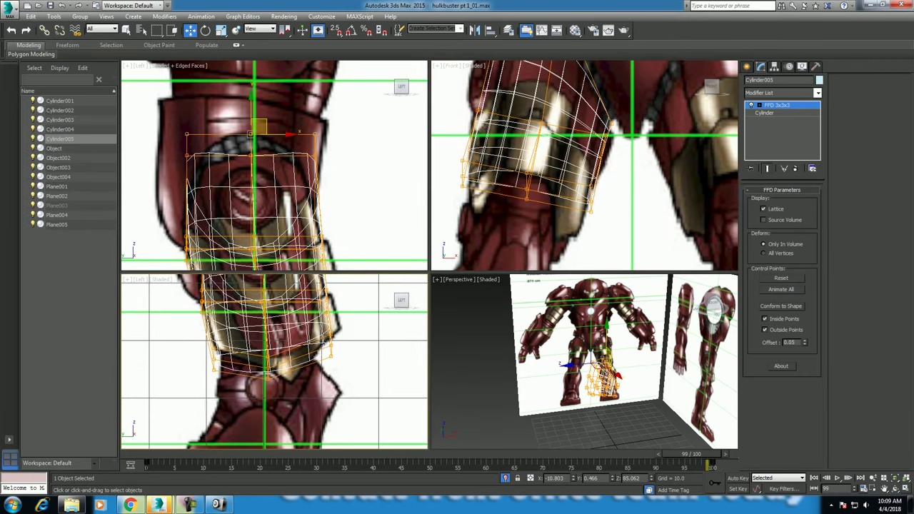
{"action": "left_click_drag", "start_coordinate": [353, 380], "coordinate": [353, 378]}
{"action": "left_click_drag", "start_coordinate": [335, 343], "coordinate": [343, 325]}
{"action": "middle_click_drag", "start_coordinate": [342, 325], "coordinate": [345, 323]}
{"action": "left_click_drag", "start_coordinate": [235, 391], "coordinate": [236, 392]}
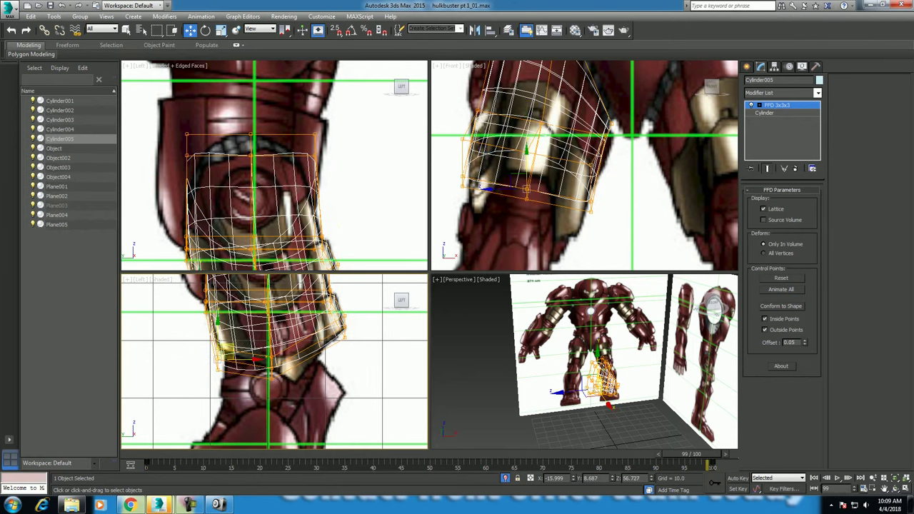
{"action": "left_click_drag", "start_coordinate": [255, 360], "coordinate": [257, 355]}
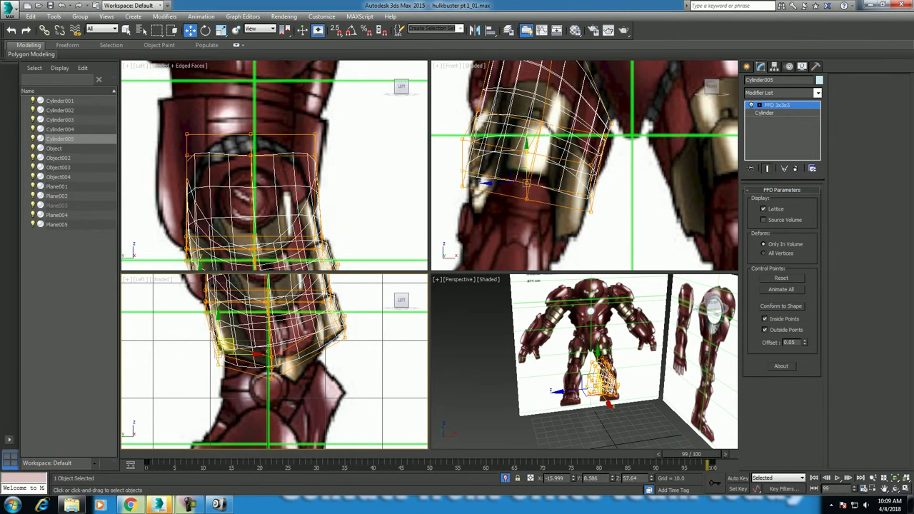
{"action": "left_click", "coordinate": [283, 357]}
{"action": "left_click_drag", "start_coordinate": [285, 359], "coordinate": [288, 368]}
- Drag the time slider back to frame 0 to view the deformed armor
{"action": "scroll", "coordinate": [586, 165], "scroll_direction": "up", "scroll_amount": 3}
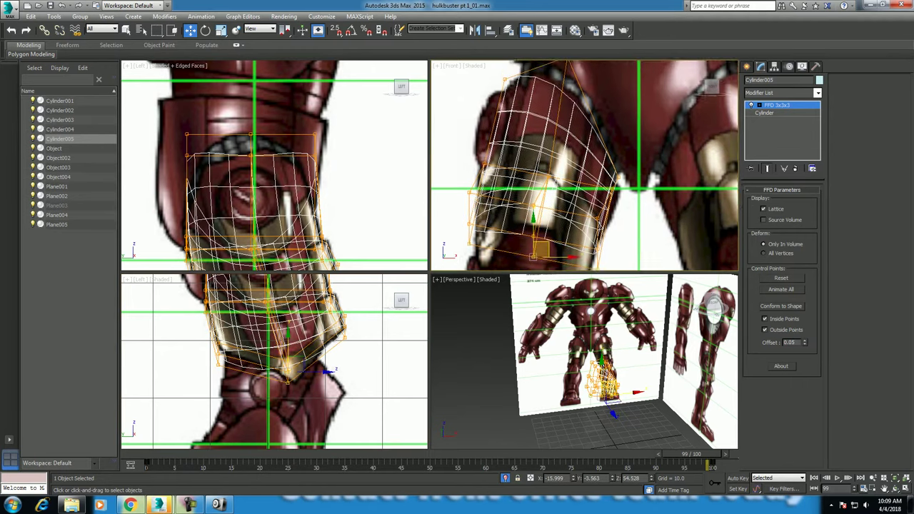
{"action": "middle_click_drag", "start_coordinate": [271, 186], "coordinate": [279, 206]}
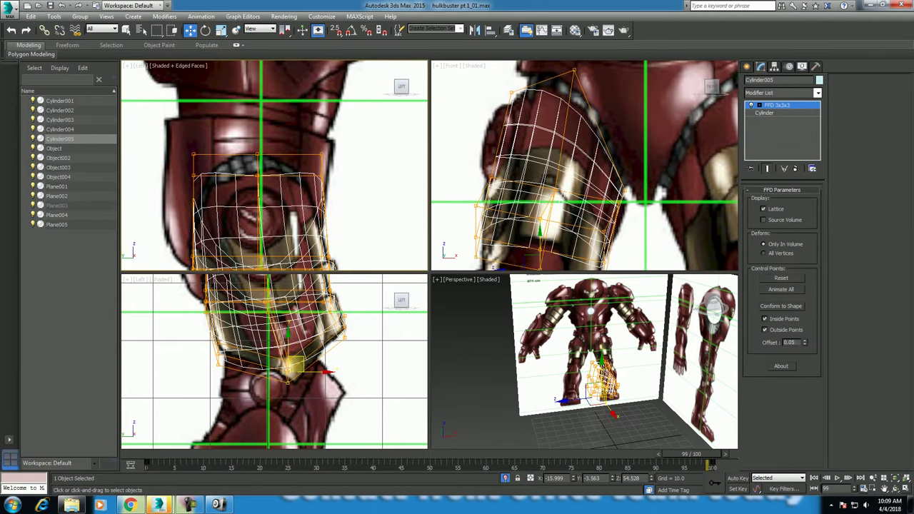
{"action": "scroll", "coordinate": [550, 71], "scroll_direction": "down", "scroll_amount": 2}
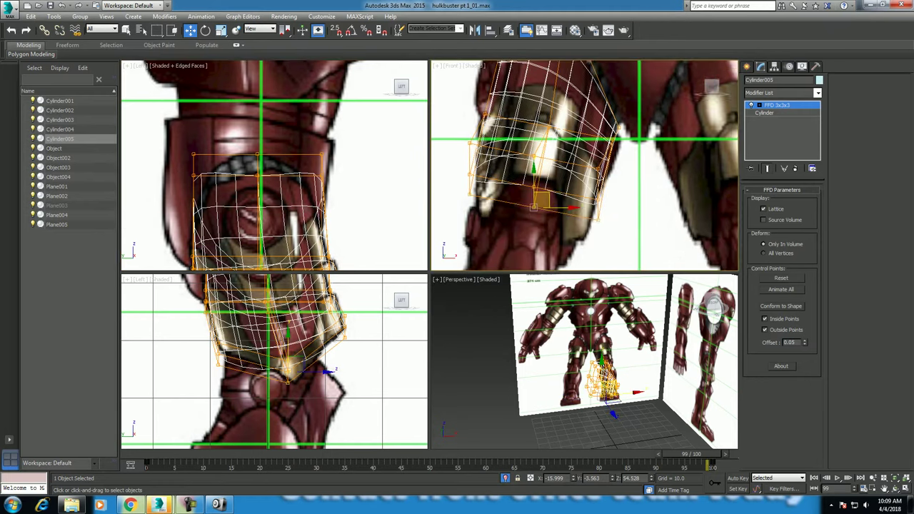
{"action": "scroll", "coordinate": [550, 72], "scroll_direction": "down", "scroll_amount": 1}
{"action": "scroll", "coordinate": [550, 72], "scroll_direction": "down", "scroll_amount": 2}
{"action": "scroll", "coordinate": [550, 71], "scroll_direction": "down", "scroll_amount": 1}
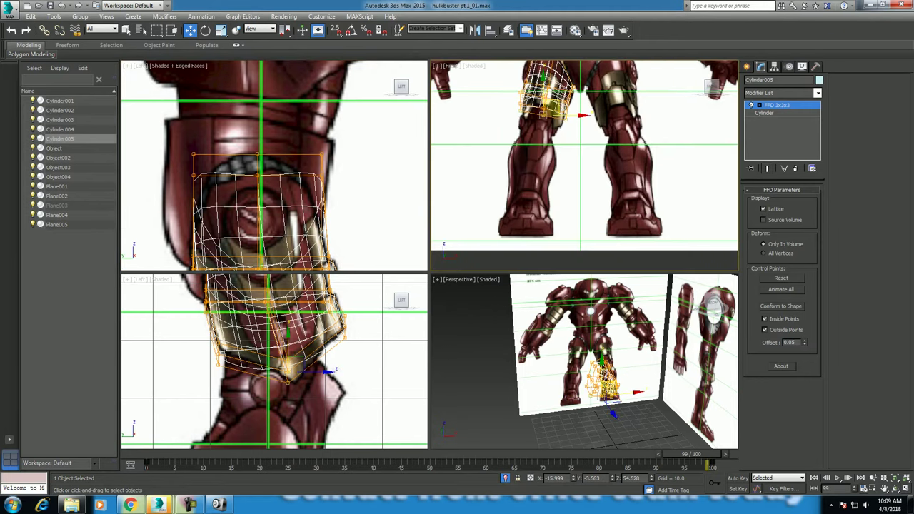
{"action": "left_click_drag", "start_coordinate": [704, 455], "coordinate": [168, 454]}
- Draw a new cylinder disc over the reference knee joint in the Left view
{"action": "key", "text": "w"}
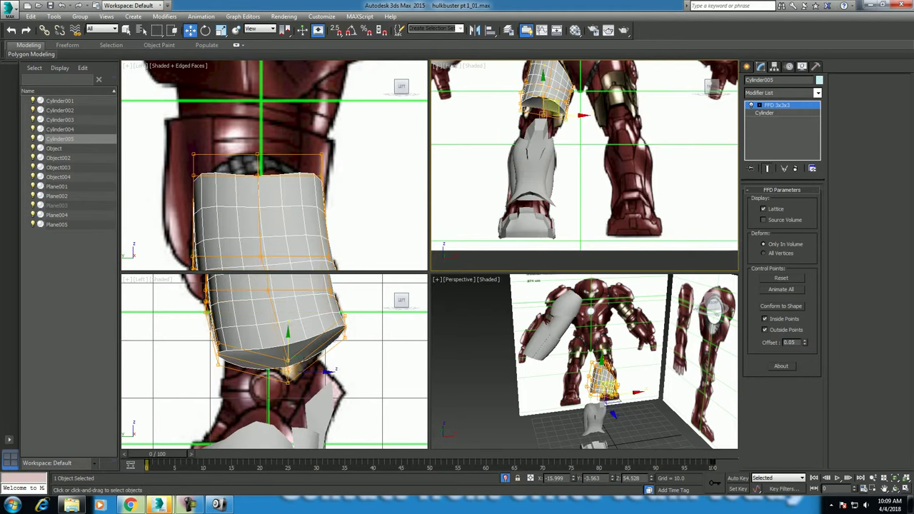
{"action": "middle_click_drag", "start_coordinate": [286, 371], "coordinate": [296, 348]}
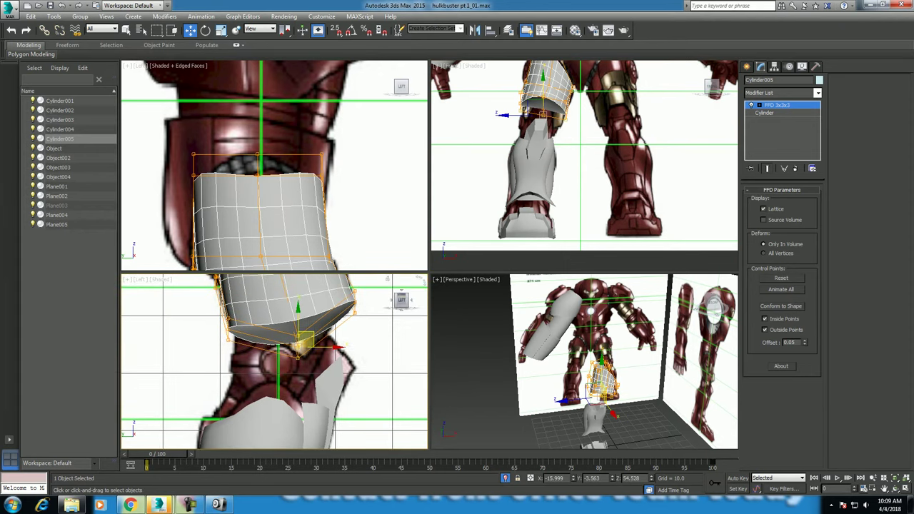
{"action": "scroll", "coordinate": [554, 114], "scroll_direction": "up", "scroll_amount": 2}
{"action": "scroll", "coordinate": [510, 71], "scroll_direction": "up", "scroll_amount": 1}
{"action": "scroll", "coordinate": [511, 71], "scroll_direction": "up", "scroll_amount": 1}
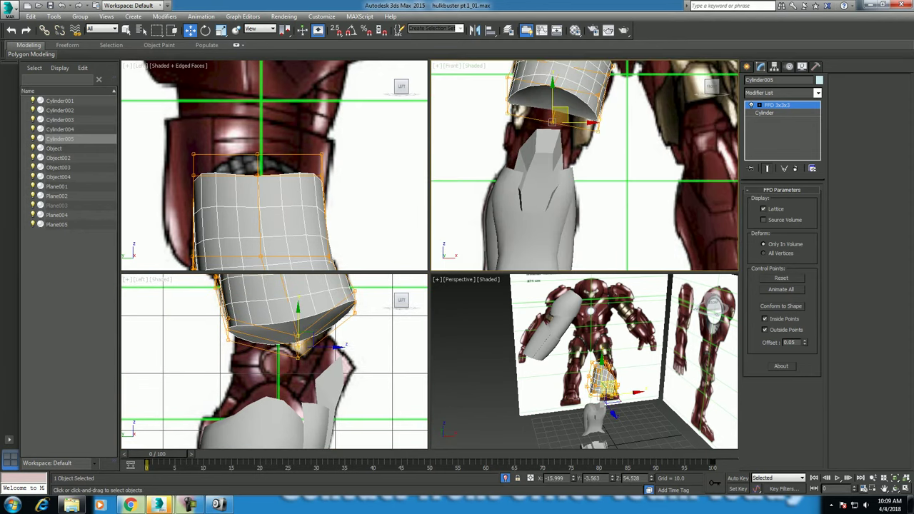
{"action": "left_click", "coordinate": [747, 65]}
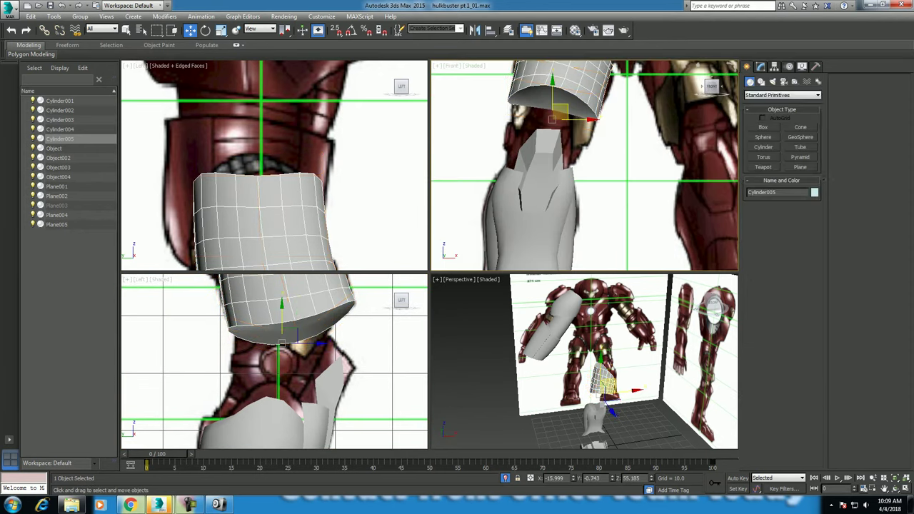
{"action": "scroll", "coordinate": [282, 343], "scroll_direction": "up", "scroll_amount": 2}
{"action": "scroll", "coordinate": [283, 343], "scroll_direction": "up", "scroll_amount": 1}
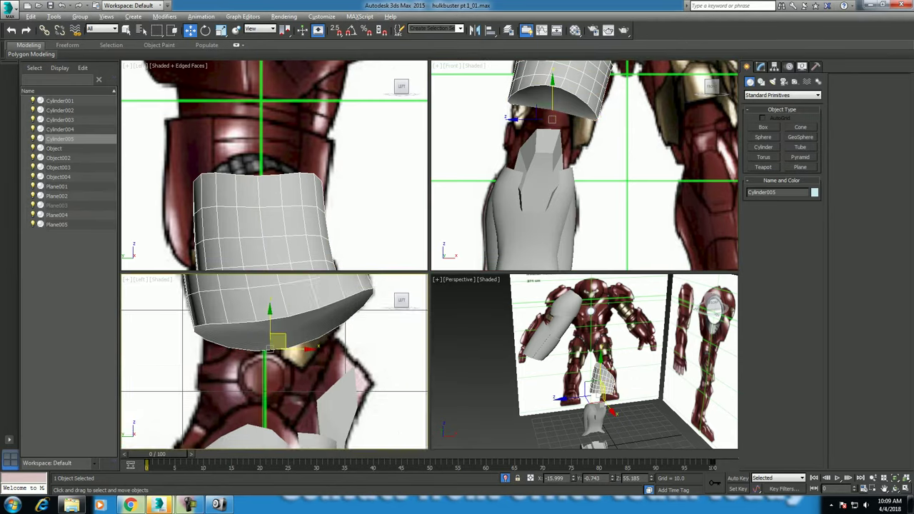
{"action": "key", "text": "alt+w"}
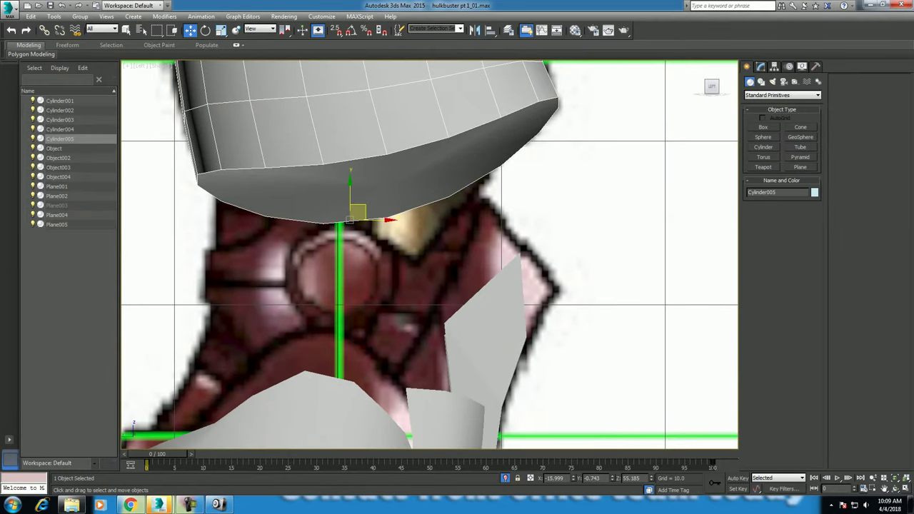
{"action": "left_click", "coordinate": [764, 146]}
{"action": "left_click_drag", "start_coordinate": [339, 275], "coordinate": [393, 275]}
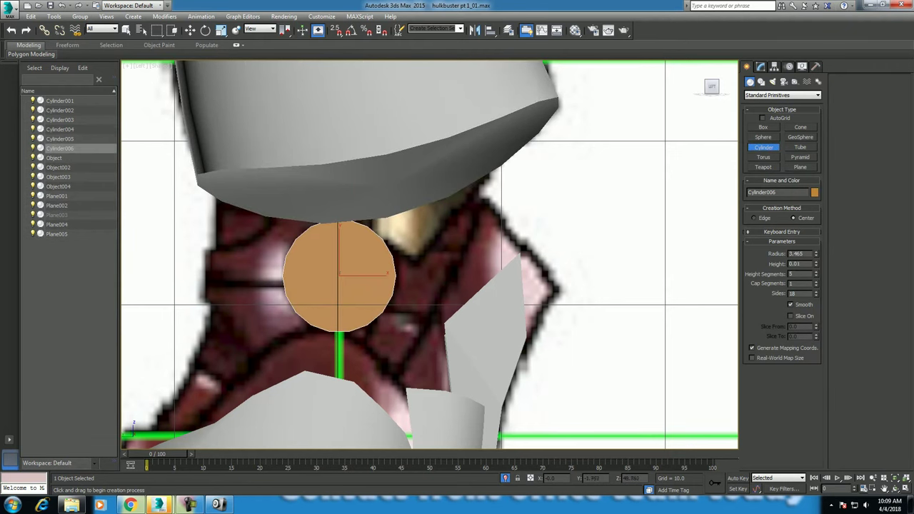
{"action": "key", "text": "w"}
- Move the disc along X onto the side of the knee
{"action": "key", "text": "alt+w"}
{"action": "middle_click_drag", "start_coordinate": [625, 132], "coordinate": [628, 148]}
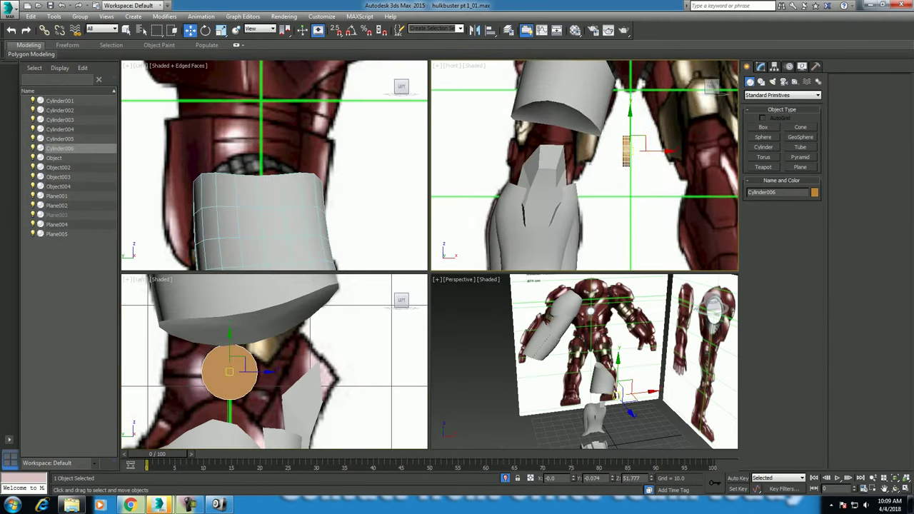
{"action": "left_click_drag", "start_coordinate": [664, 150], "coordinate": [564, 150]}
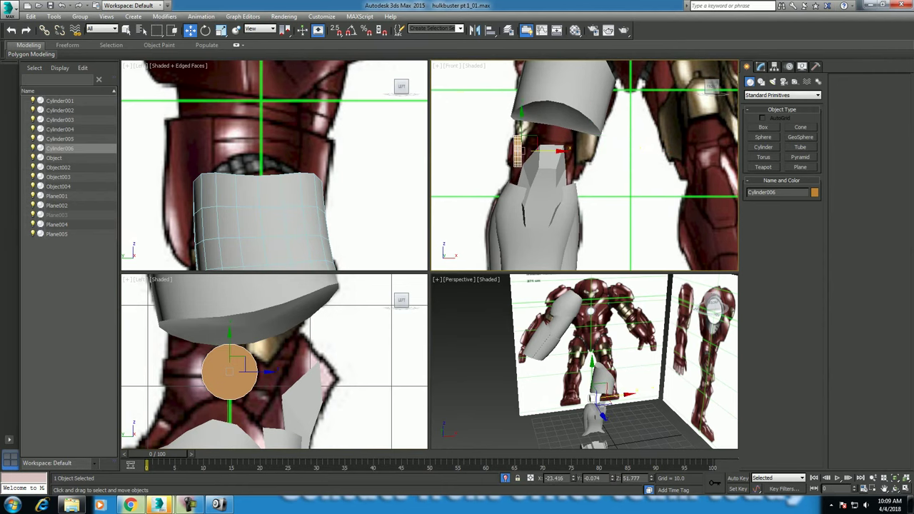
{"action": "scroll", "coordinate": [506, 138], "scroll_direction": "up", "scroll_amount": 3}
{"action": "scroll", "coordinate": [506, 139], "scroll_direction": "up", "scroll_amount": 2}
{"action": "scroll", "coordinate": [506, 139], "scroll_direction": "up", "scroll_amount": 2}
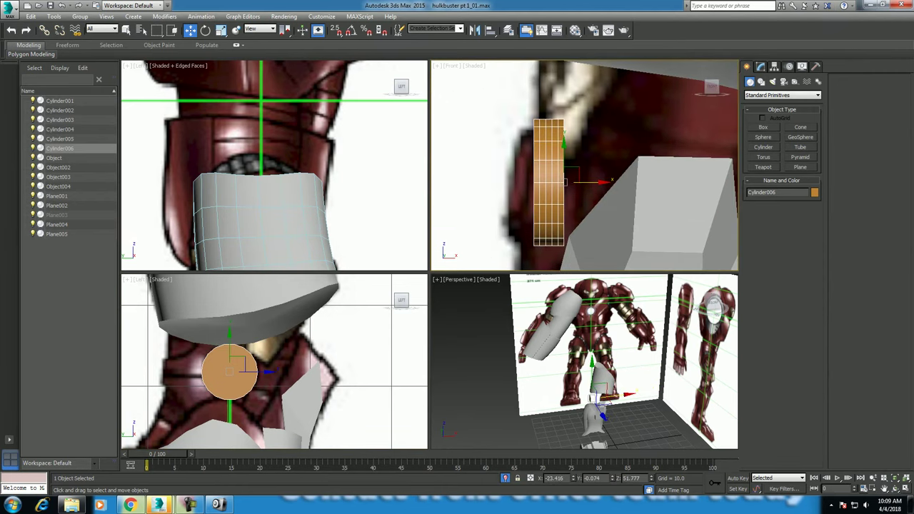
- Give the disc 4 height segments and 2 cap segments, then open the Material Editor
{"action": "left_click", "coordinate": [760, 66]}
{"action": "left_click", "coordinate": [816, 225]}
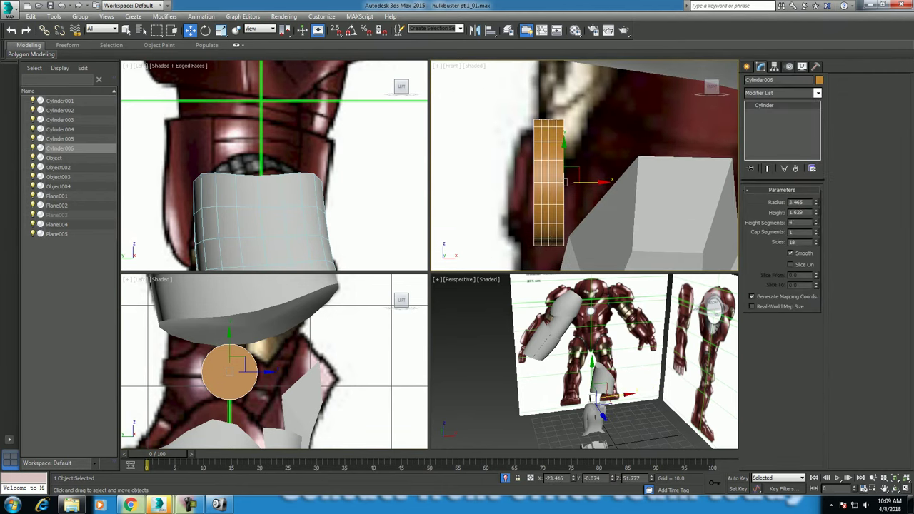
{"action": "scroll", "coordinate": [226, 393], "scroll_direction": "up", "scroll_amount": 2}
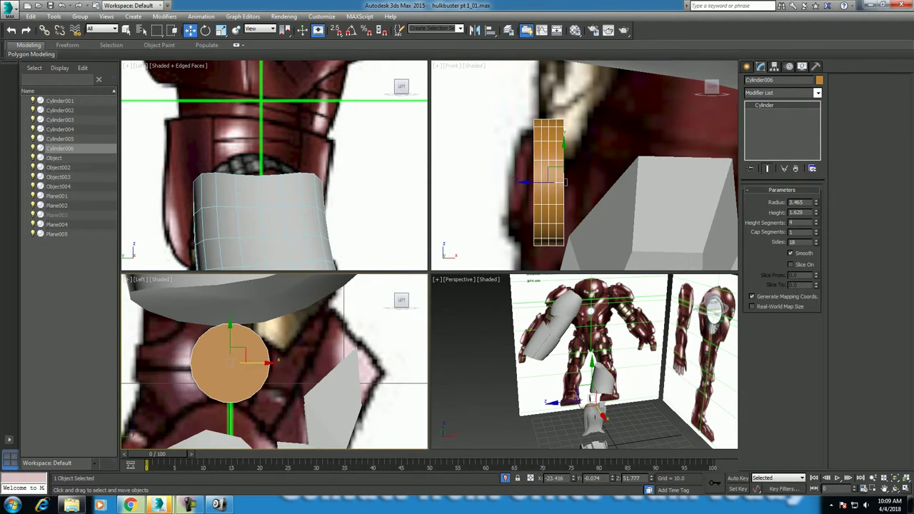
{"action": "left_click", "coordinate": [815, 230]}
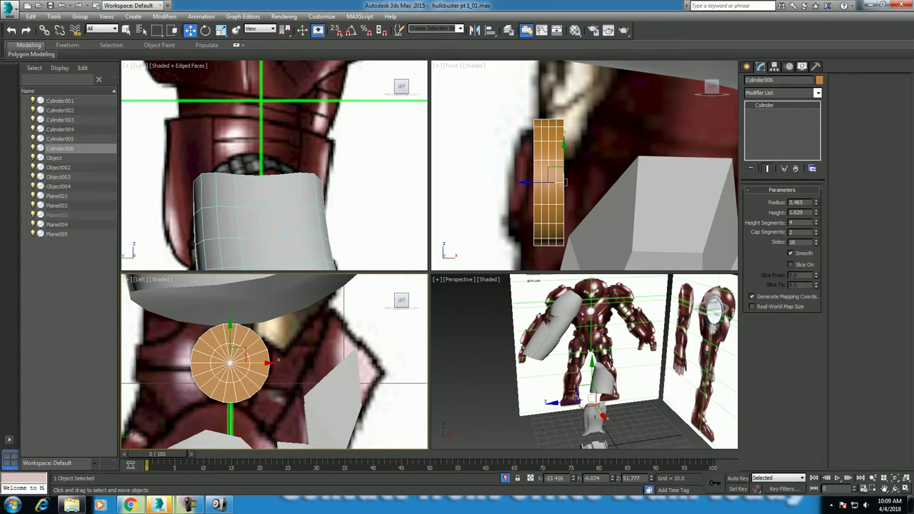
{"action": "left_click", "coordinate": [575, 30]}
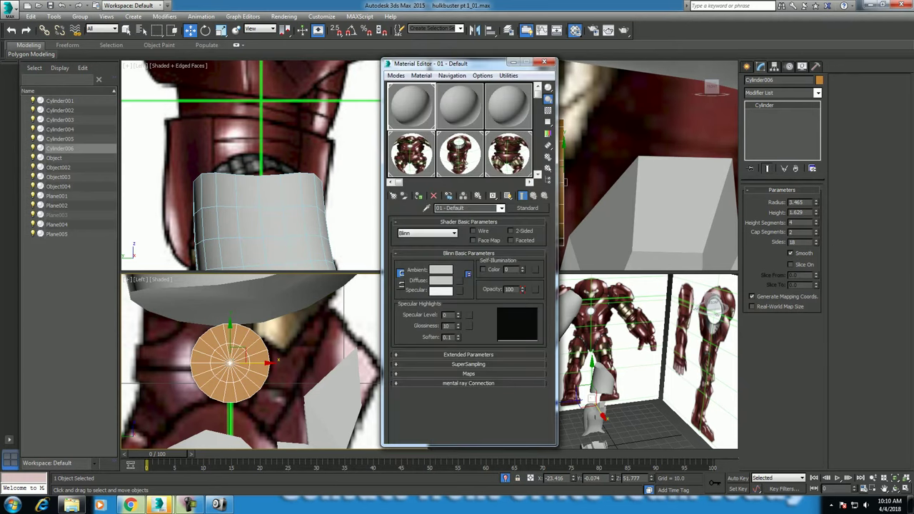
- Set the material opacity to 27, close the editor, and convert the disc to Editable Poly
{"action": "left_click_drag", "start_coordinate": [522, 289], "coordinate": [522, 314]}
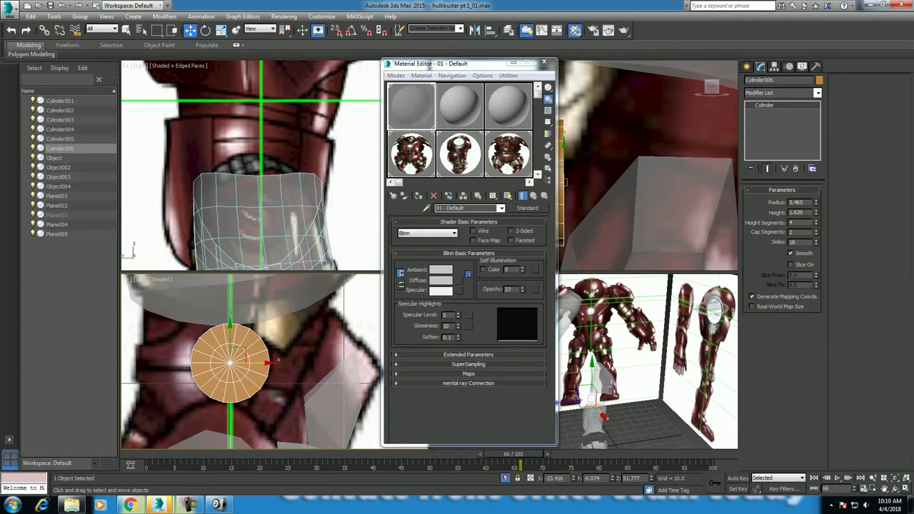
{"action": "left_click", "coordinate": [544, 62]}
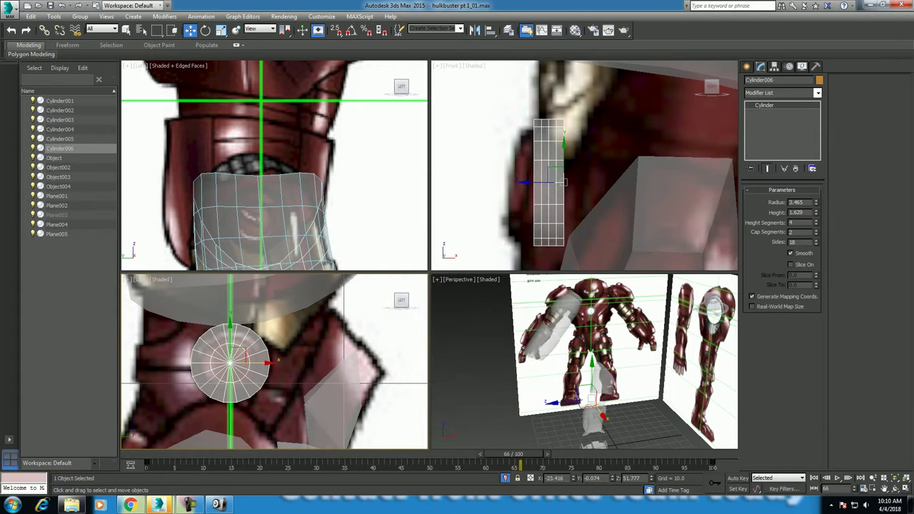
{"action": "scroll", "coordinate": [330, 389], "scroll_direction": "up", "scroll_amount": 2}
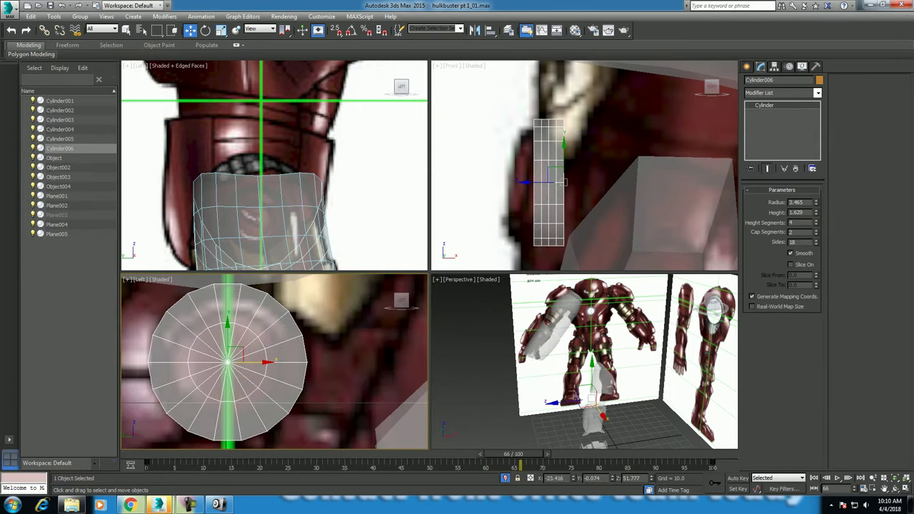
{"action": "right_click", "coordinate": [348, 342]}
{"action": "mouse_move", "coordinate": [299, 438]}
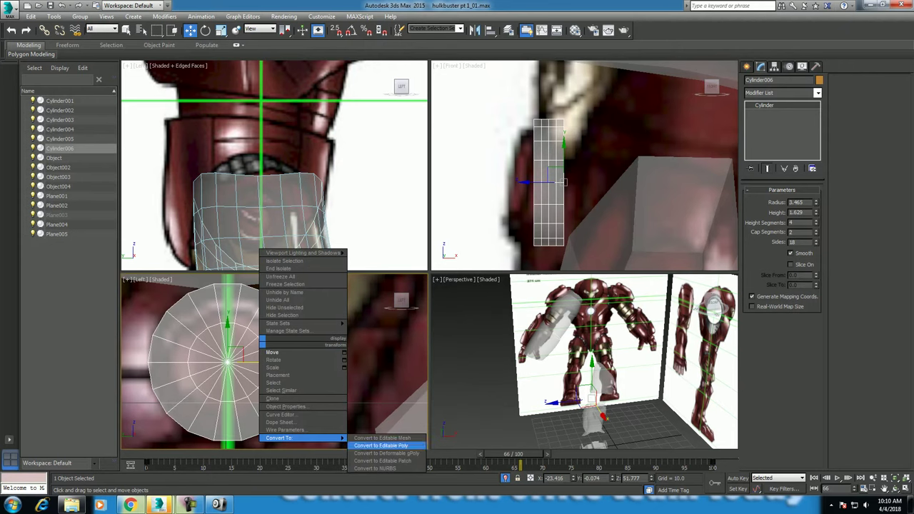
{"action": "left_click", "coordinate": [382, 446]}
- Select all the disc's vertices, convert the selection to faces, and scale the cap polygons up slightly
{"action": "key", "text": "1"}
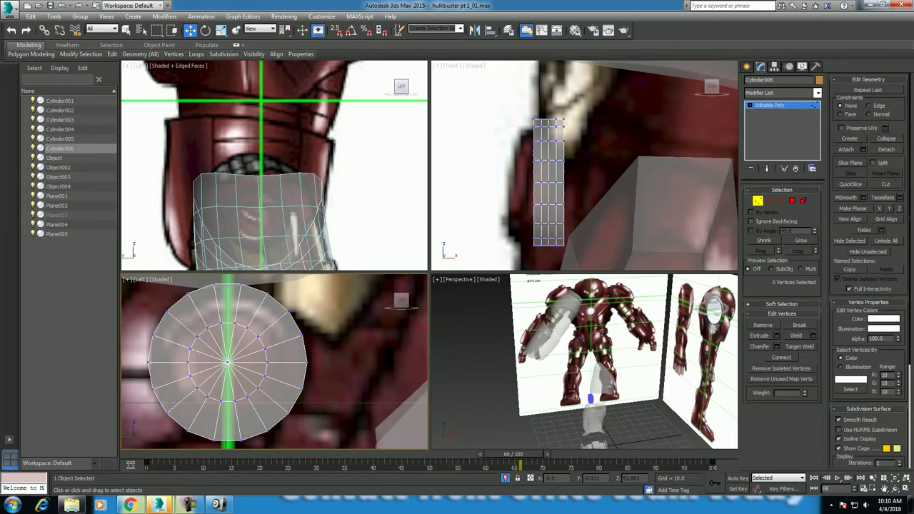
{"action": "key", "text": "ctrl+a"}
{"action": "right_click", "coordinate": [242, 344]}
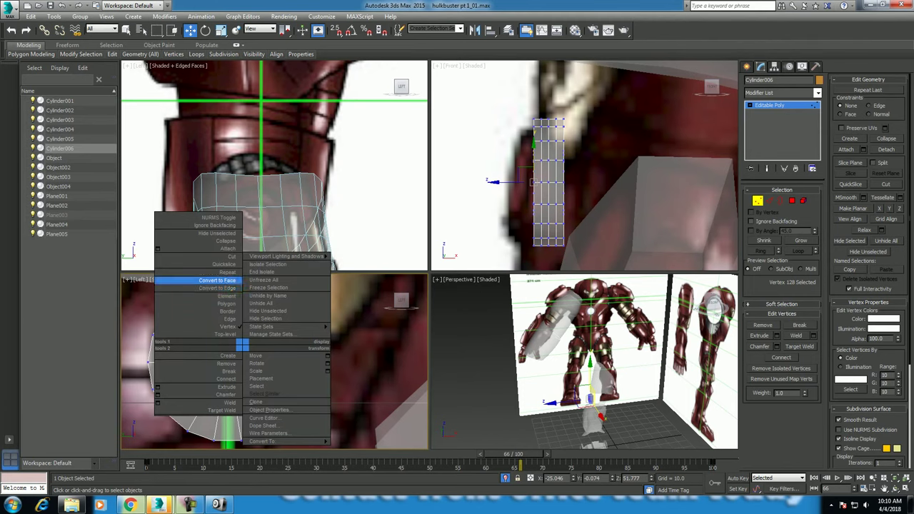
{"action": "left_click", "coordinate": [218, 280]}
{"action": "key", "text": "r"}
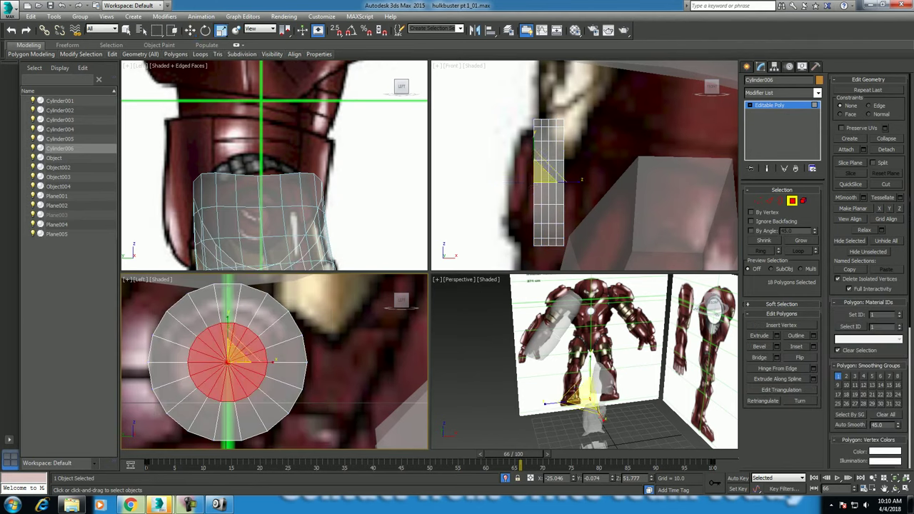
{"action": "left_click_drag", "start_coordinate": [551, 175], "coordinate": [583, 180]}
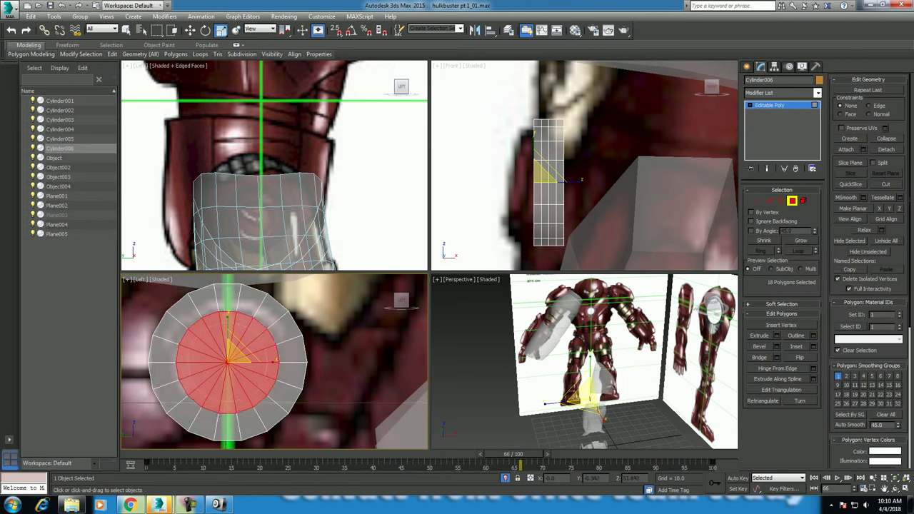
{"action": "left_click_drag", "start_coordinate": [582, 180], "coordinate": [583, 180]}
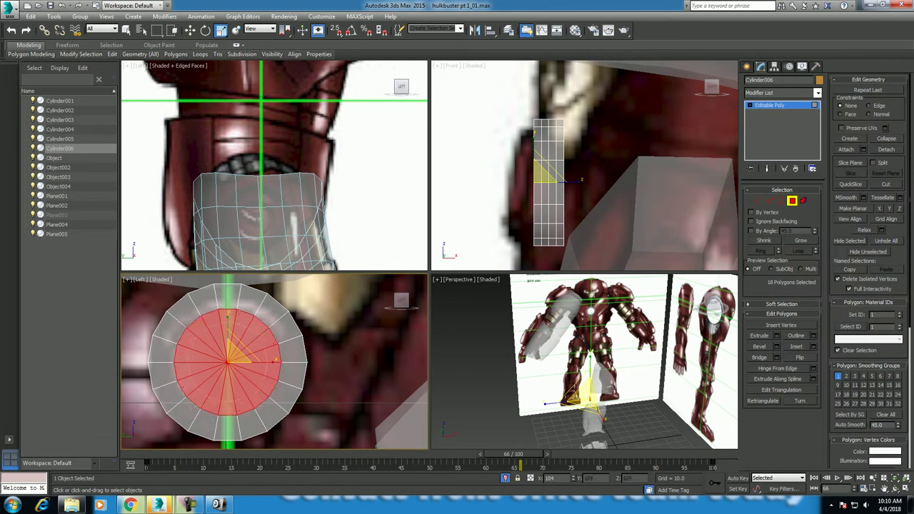
- Extrude the selected cap polygons outward by 0.693
{"action": "right_click", "coordinate": [228, 350]}
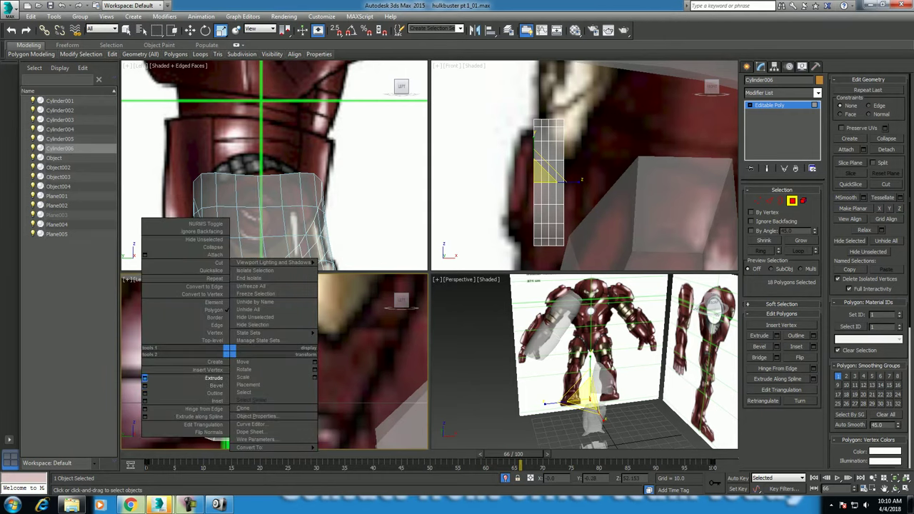
{"action": "left_click", "coordinate": [145, 377]}
{"action": "middle_click_drag", "start_coordinate": [582, 180], "coordinate": [604, 184]}
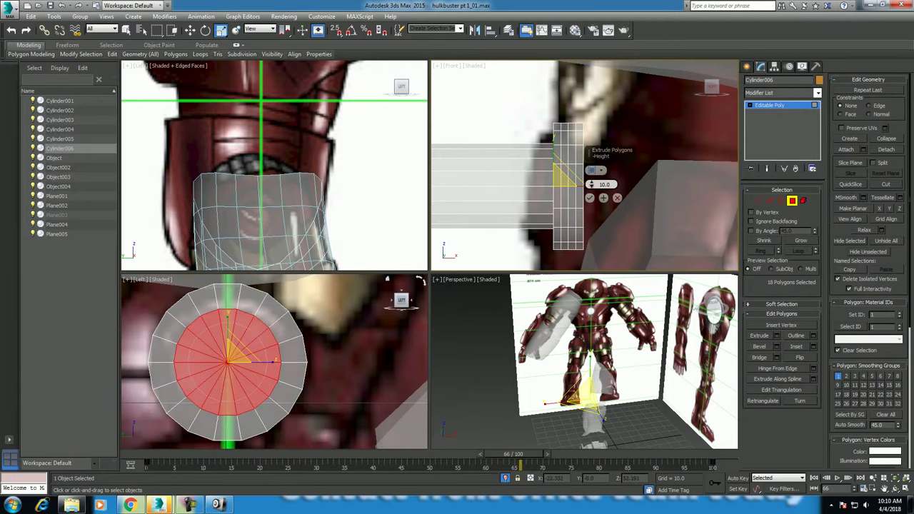
{"action": "right_click", "coordinate": [591, 184]}
{"action": "left_click_drag", "start_coordinate": [591, 184], "coordinate": [592, 175]}
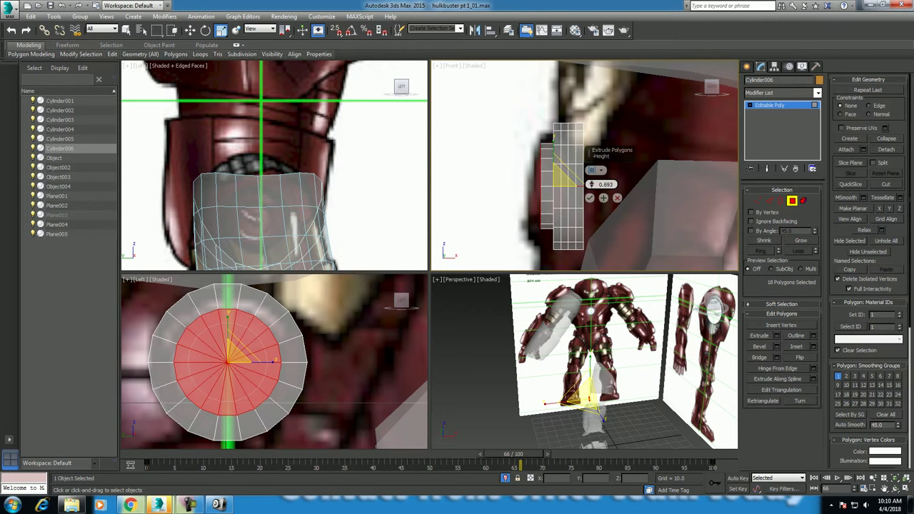
{"action": "left_click", "coordinate": [589, 198]}
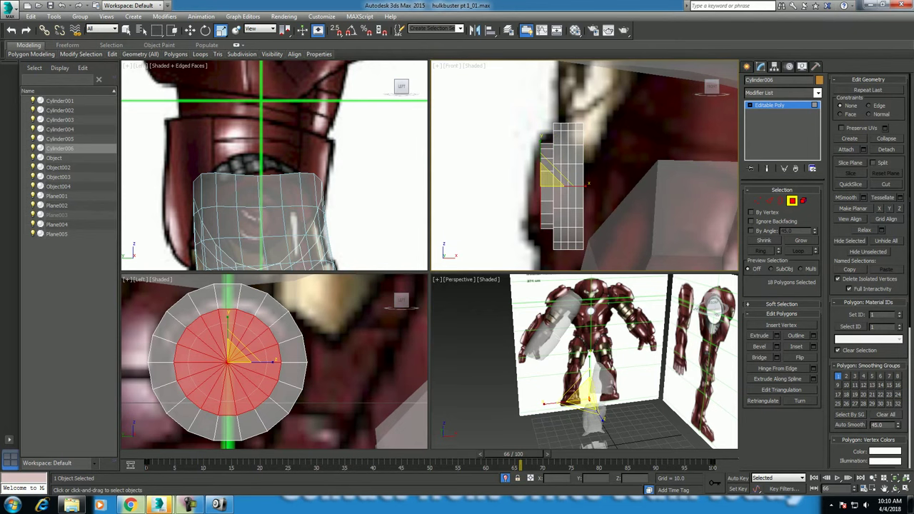
- Inset the 18 cap polygons by about 0.156 in the perspective view, leaving a narrow border ring
{"action": "scroll", "coordinate": [592, 357], "scroll_direction": "up", "scroll_amount": 2}
{"action": "key", "text": "alt+w"}
{"action": "key", "text": "z"}
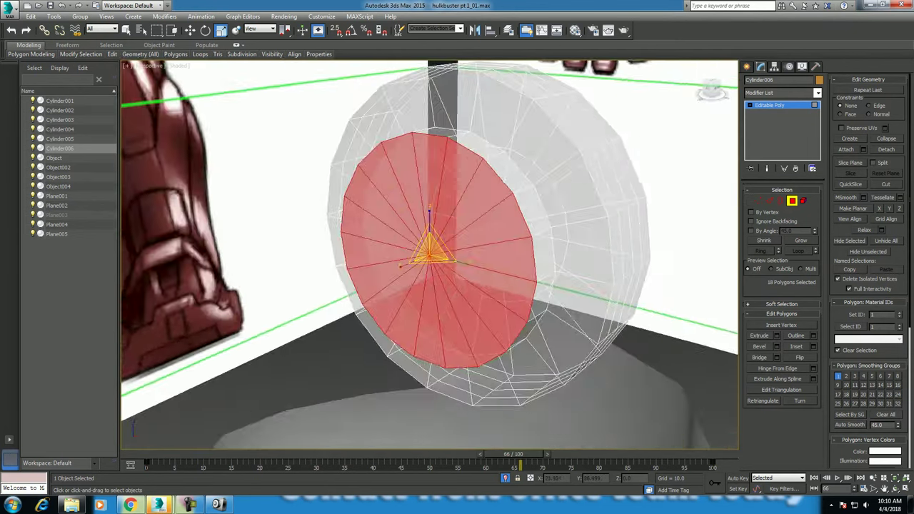
{"action": "middle_click_drag", "start_coordinate": [486, 262], "coordinate": [540, 262], "text": "alt"}
{"action": "right_click", "coordinate": [541, 261]}
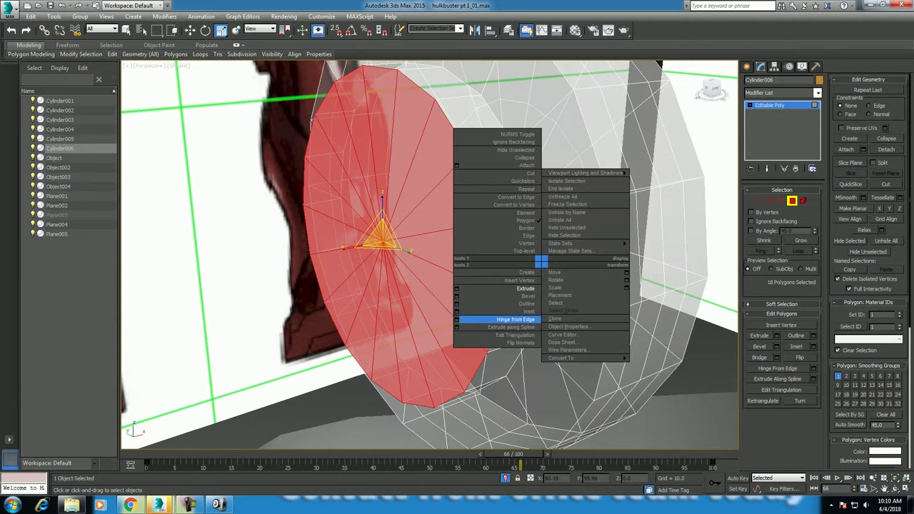
{"action": "left_click", "coordinate": [527, 312]}
{"action": "left_click_drag", "start_coordinate": [435, 274], "coordinate": [436, 274]}
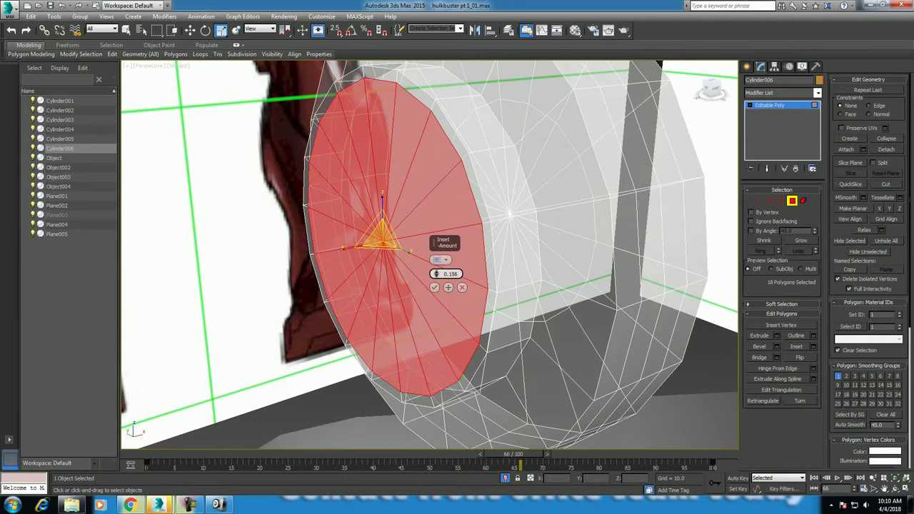
{"action": "mouse_move", "coordinate": [437, 273]}
{"action": "middle_mouse_down", "text": "alt"}
{"action": "mouse_move", "coordinate": [372, 273]}
{"action": "mouse_move", "coordinate": [385, 278]}
{"action": "middle_mouse_up", "text": "alt"}
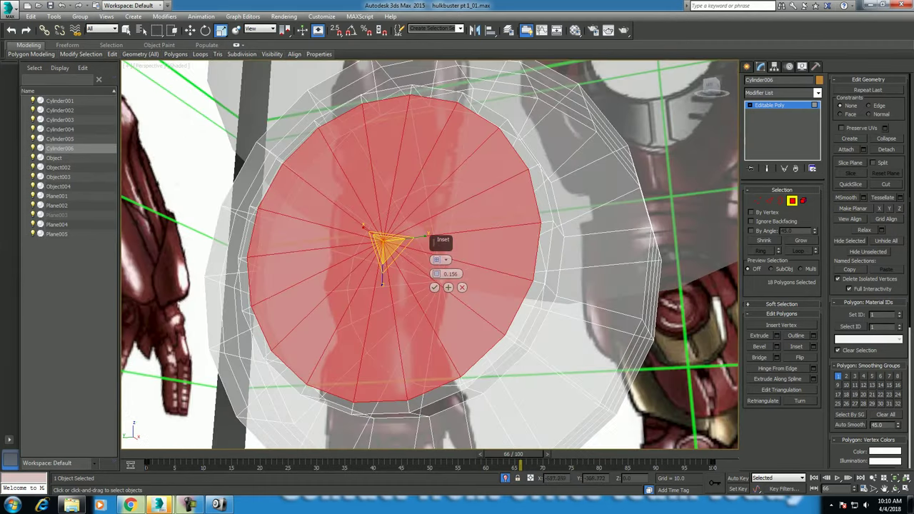
{"action": "key", "text": "alt+x"}
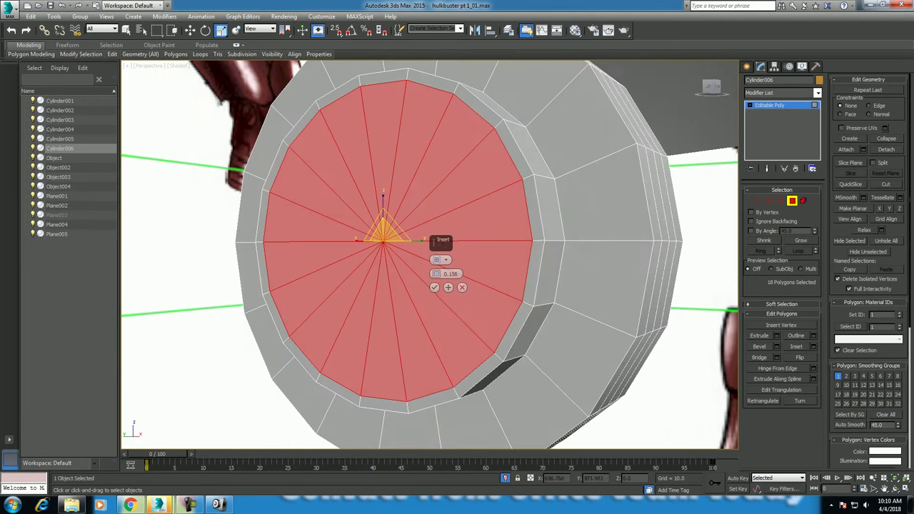
{"action": "mouse_move", "coordinate": [437, 273]}
{"action": "left_mouse_down"}
{"action": "mouse_move", "coordinate": [437, 285]}
{"action": "mouse_move", "coordinate": [436, 268]}
{"action": "left_mouse_up"}
{"action": "left_click", "coordinate": [434, 287]}
{"action": "mouse_move", "coordinate": [428, 257]}
{"action": "middle_mouse_down", "text": "alt"}
{"action": "mouse_move", "coordinate": [485, 257]}
{"action": "mouse_move", "coordinate": [457, 265]}
{"action": "middle_mouse_up", "text": "alt"}
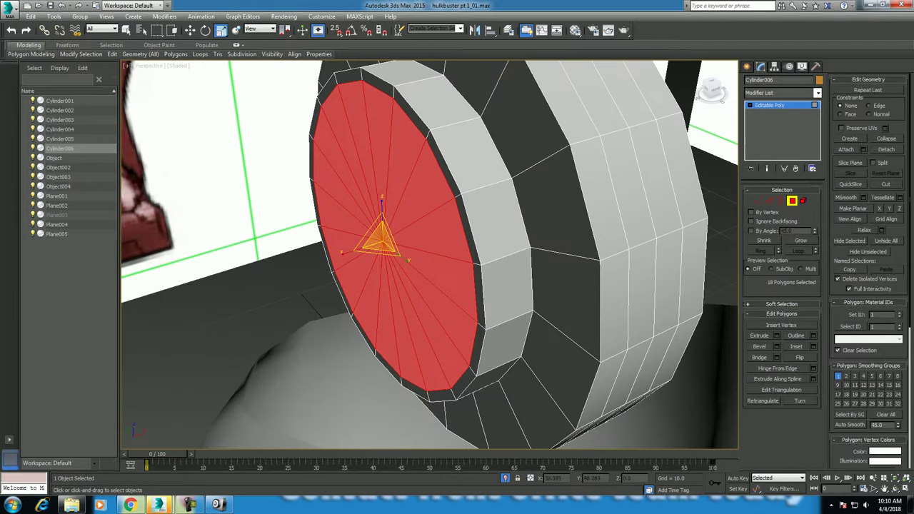
- In Edge mode, select the three edge loops around Cylinder006's rim
{"action": "key", "text": "2"}
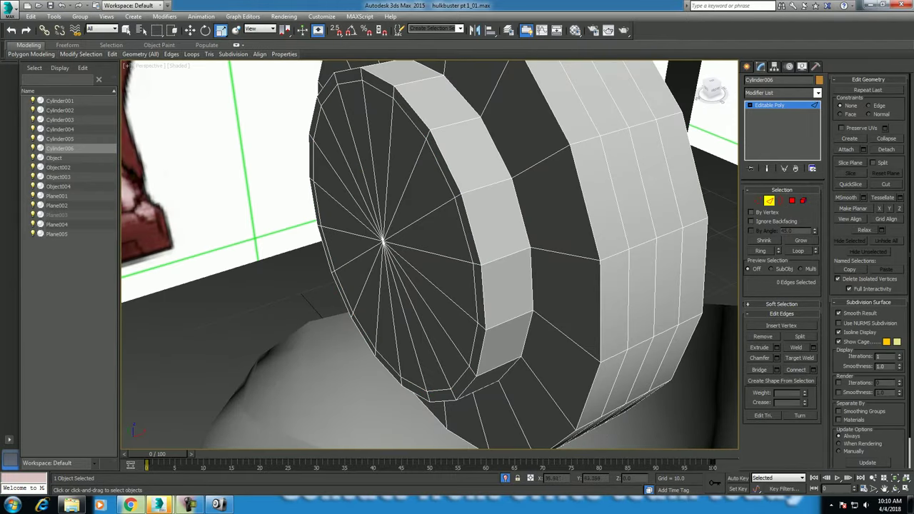
{"action": "left_click", "coordinate": [443, 155]}
{"action": "key", "text": "alt+l"}
{"action": "middle_click_drag", "start_coordinate": [428, 257], "coordinate": [371, 257], "text": "alt"}
{"action": "scroll", "coordinate": [386, 243], "scroll_direction": "up", "scroll_amount": 2}
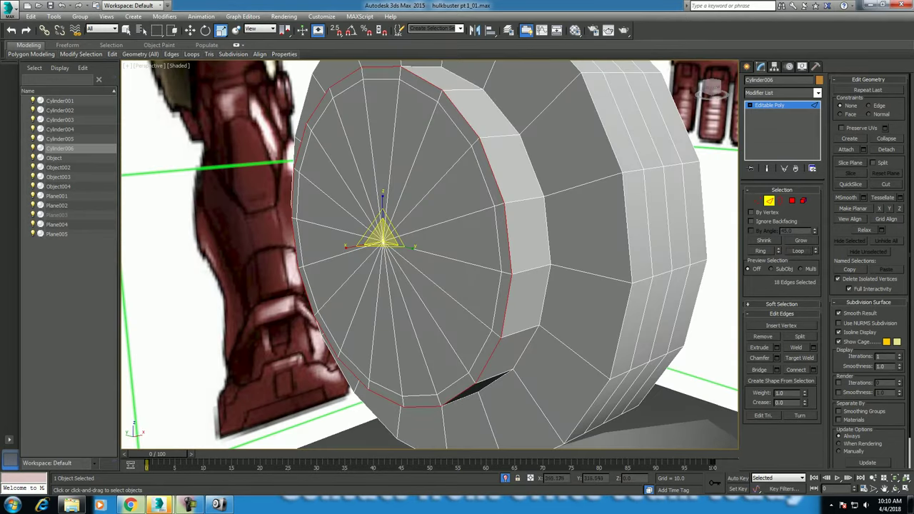
{"action": "left_click", "coordinate": [521, 154], "text": "ctrl"}
{"action": "mouse_move", "coordinate": [429, 258]}
{"action": "middle_mouse_down", "text": "alt"}
{"action": "mouse_move", "coordinate": [429, 236]}
{"action": "mouse_move", "coordinate": [378, 257]}
{"action": "mouse_move", "coordinate": [343, 257]}
{"action": "mouse_move", "coordinate": [414, 257]}
{"action": "mouse_move", "coordinate": [335, 258]}
{"action": "mouse_move", "coordinate": [528, 257]}
{"action": "mouse_move", "coordinate": [514, 257]}
{"action": "middle_mouse_up", "text": "alt"}
{"action": "left_click", "coordinate": [603, 164], "text": "ctrl"}
{"action": "left_click", "coordinate": [798, 251]}
{"action": "middle_click_drag", "start_coordinate": [428, 257], "coordinate": [407, 236], "text": "alt"}
{"action": "left_click", "coordinate": [797, 251]}
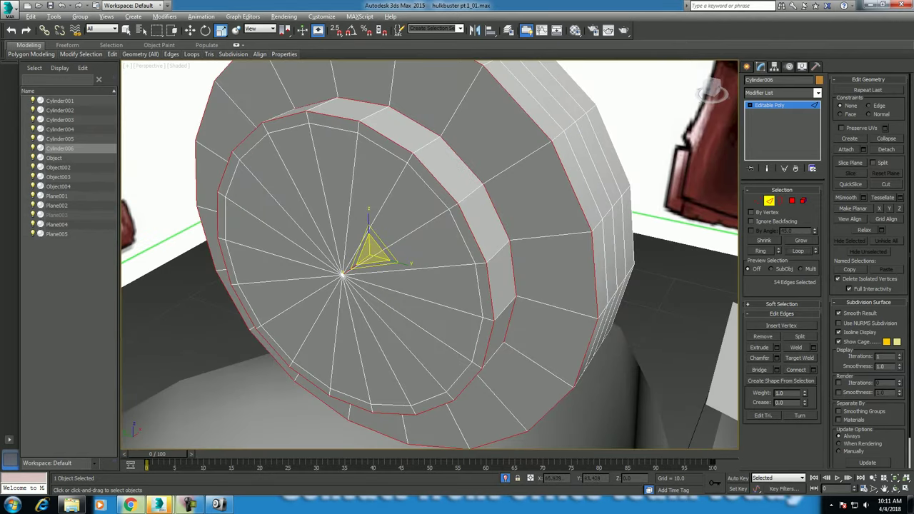
- Chamfer the selected rim loops by 0.039 with 2 segments and return to object level
{"action": "middle_click_drag", "start_coordinate": [500, 249], "coordinate": [491, 203], "text": "alt"}
{"action": "right_click", "coordinate": [490, 202]}
{"action": "left_click", "coordinate": [473, 258]}
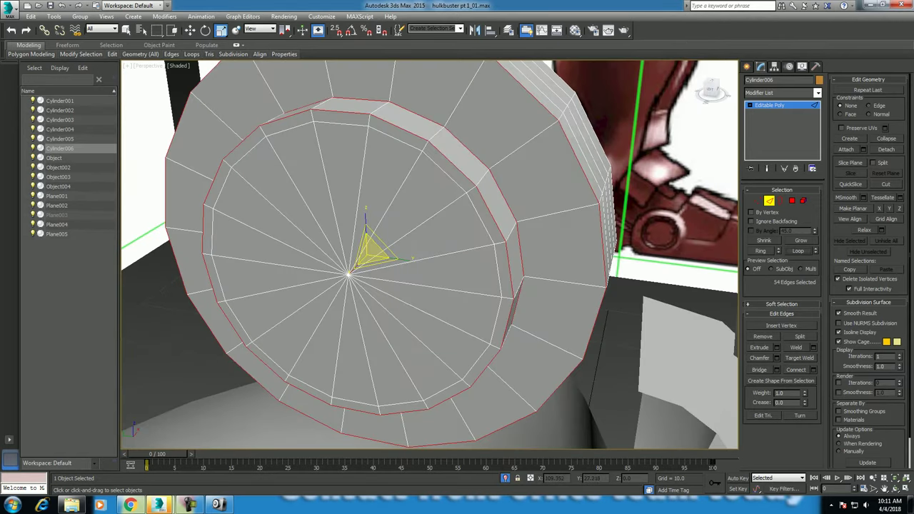
{"action": "mouse_move", "coordinate": [436, 274]}
{"action": "left_mouse_down"}
{"action": "mouse_move", "coordinate": [436, 257]}
{"action": "mouse_move", "coordinate": [436, 292]}
{"action": "left_mouse_up"}
{"action": "left_click", "coordinate": [436, 285]}
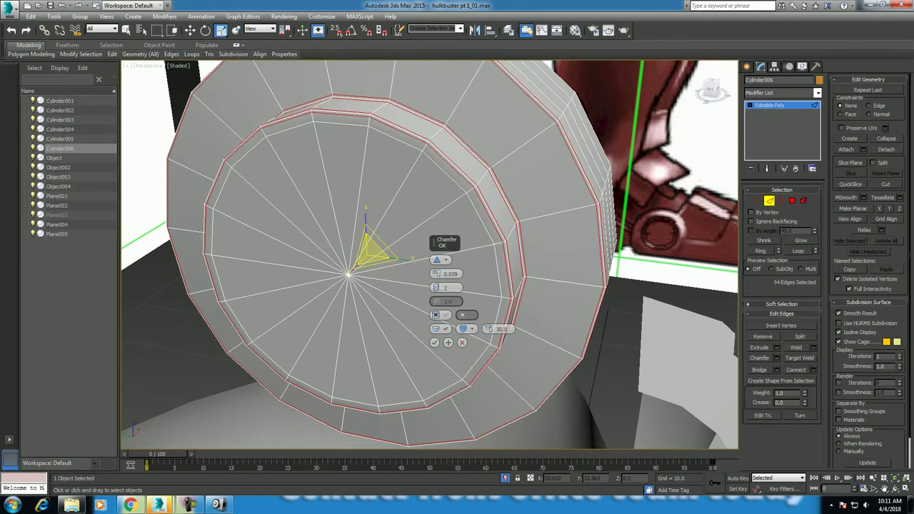
{"action": "left_click", "coordinate": [449, 342]}
{"action": "left_click", "coordinate": [434, 343]}
{"action": "mouse_move", "coordinate": [434, 342]}
{"action": "middle_mouse_down", "text": "alt"}
{"action": "mouse_move", "coordinate": [427, 221]}
{"action": "mouse_move", "coordinate": [428, 250]}
{"action": "middle_mouse_up", "text": "alt"}
{"action": "right_click", "coordinate": [426, 221]}
{"action": "left_click", "coordinate": [389, 205]}
- Move the knee-joint disc slightly left and down onto the knee in the Front reference view
{"action": "scroll", "coordinate": [429, 249], "scroll_direction": "down", "scroll_amount": 3}
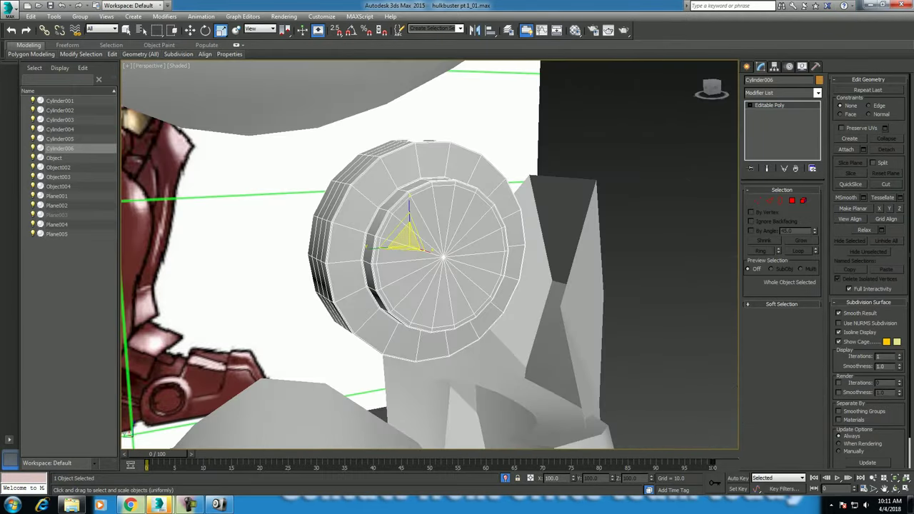
{"action": "key", "text": "w"}
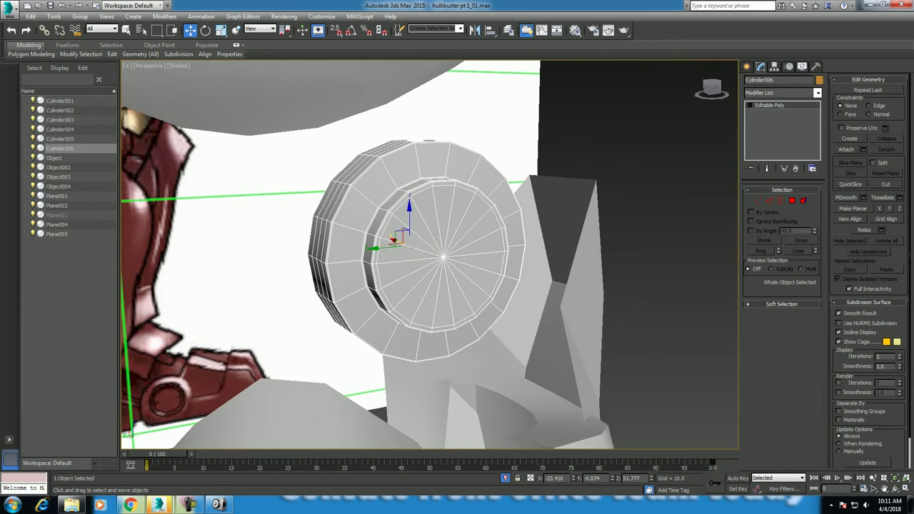
{"action": "key", "text": "alt+w"}
{"action": "key", "text": "alt+w"}
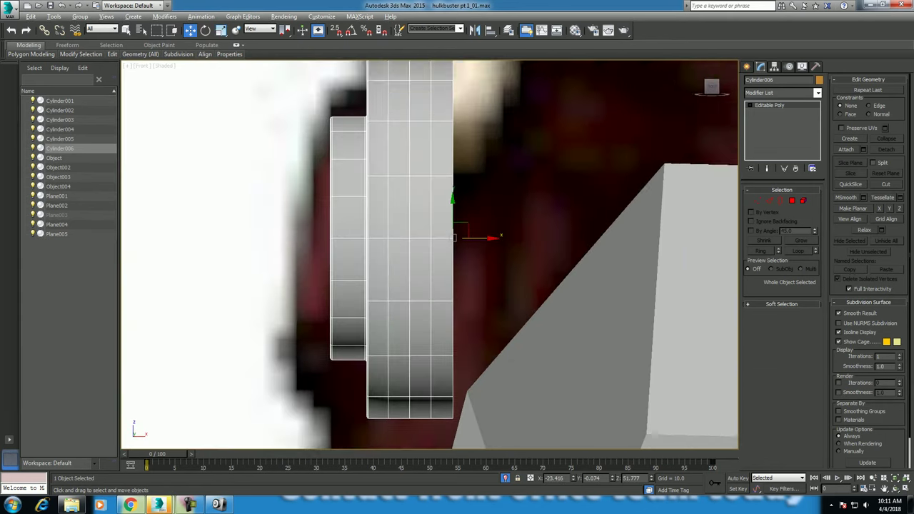
{"action": "middle_click_drag", "start_coordinate": [428, 250], "coordinate": [486, 216]}
{"action": "left_click_drag", "start_coordinate": [519, 198], "coordinate": [503, 214]}
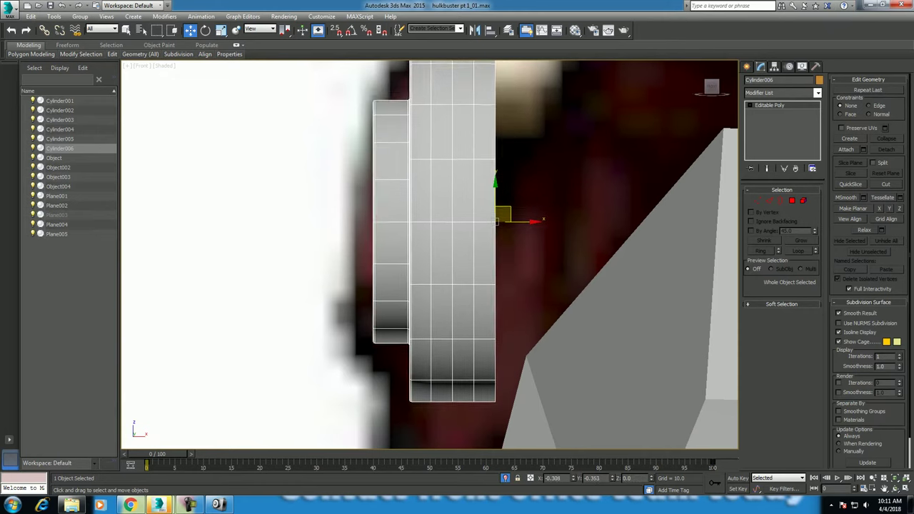
{"action": "scroll", "coordinate": [449, 252], "scroll_direction": "down", "scroll_amount": 4}
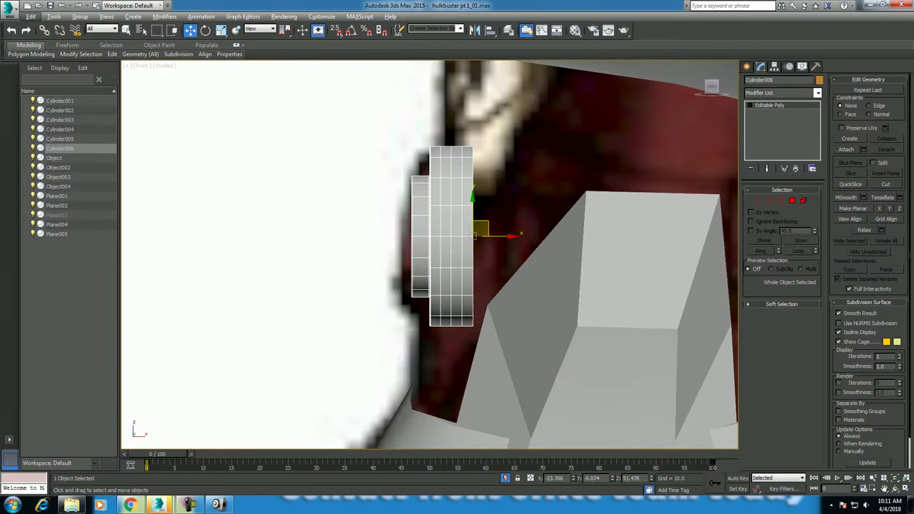
{"action": "key", "text": "alt+w"}
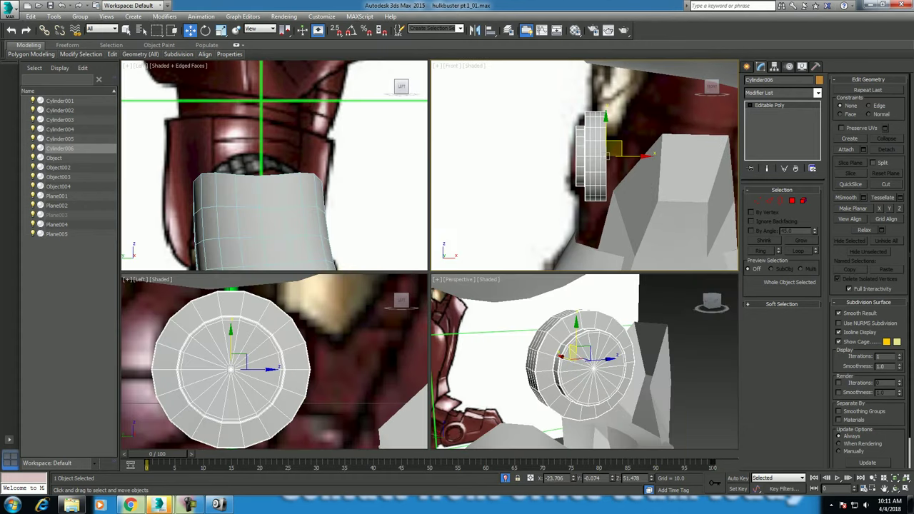
{"action": "scroll", "coordinate": [260, 386], "scroll_direction": "down", "scroll_amount": 5}
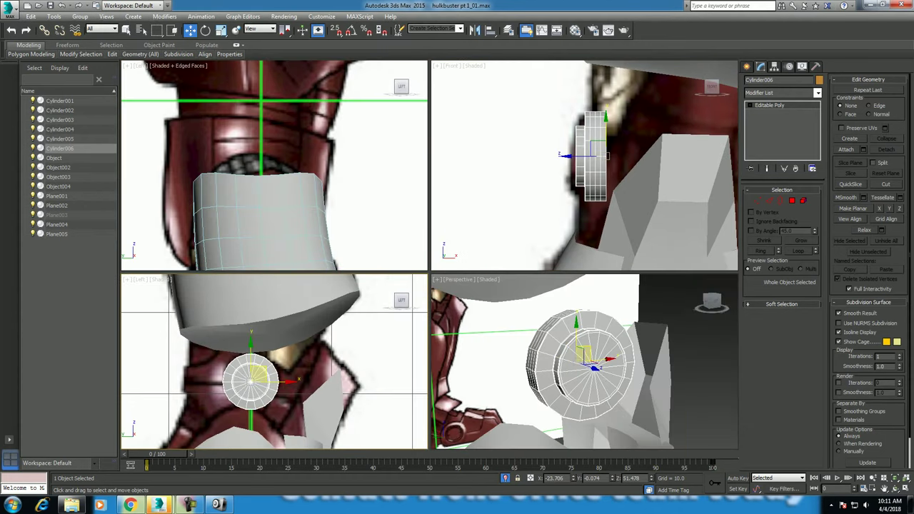
{"action": "left_click", "coordinate": [189, 505]}
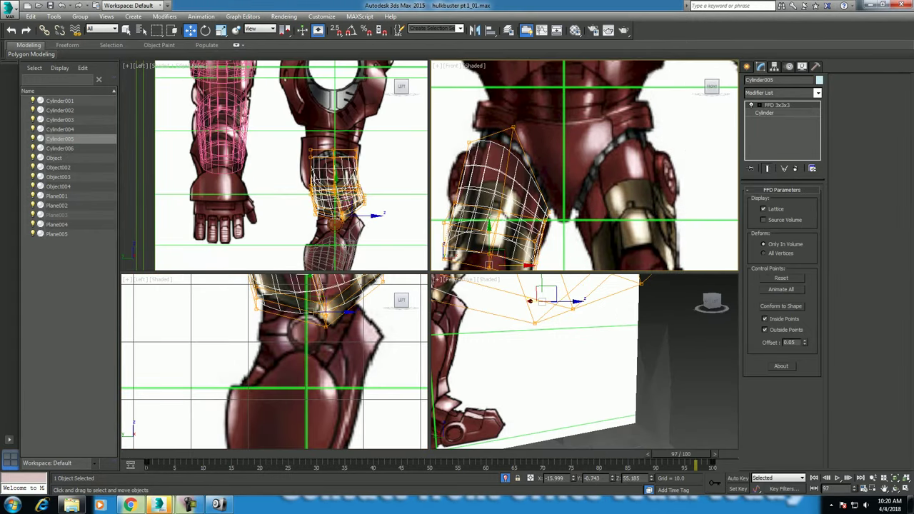
{"action": "scroll", "coordinate": [584, 166], "scroll_direction": "up", "scroll_amount": 2}
{"action": "key", "text": "alt+w"}
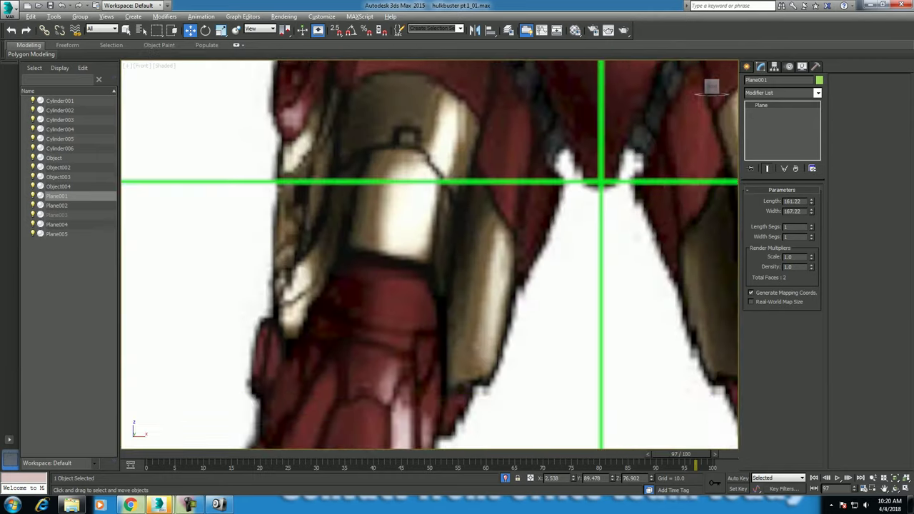
{"action": "left_click", "coordinate": [747, 67]}
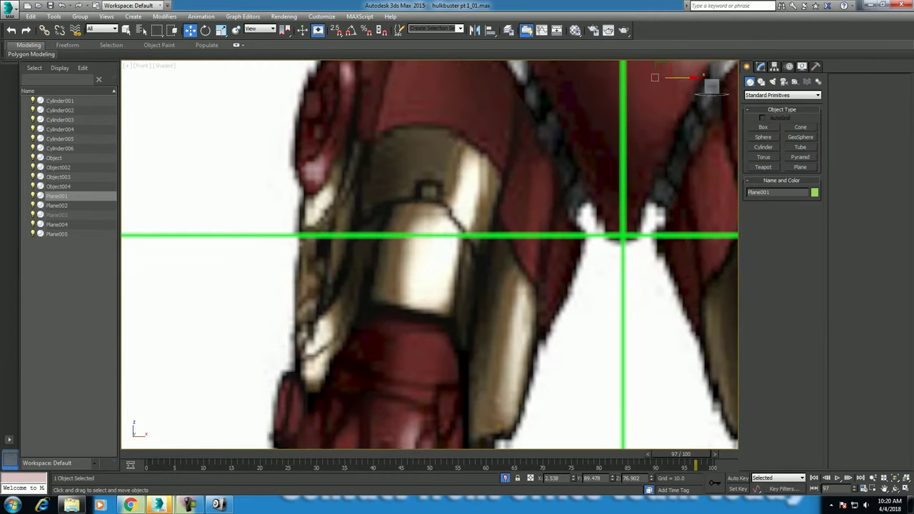
{"action": "left_click", "coordinate": [800, 167]}
{"action": "middle_click_drag", "start_coordinate": [500, 250], "coordinate": [523, 366]}
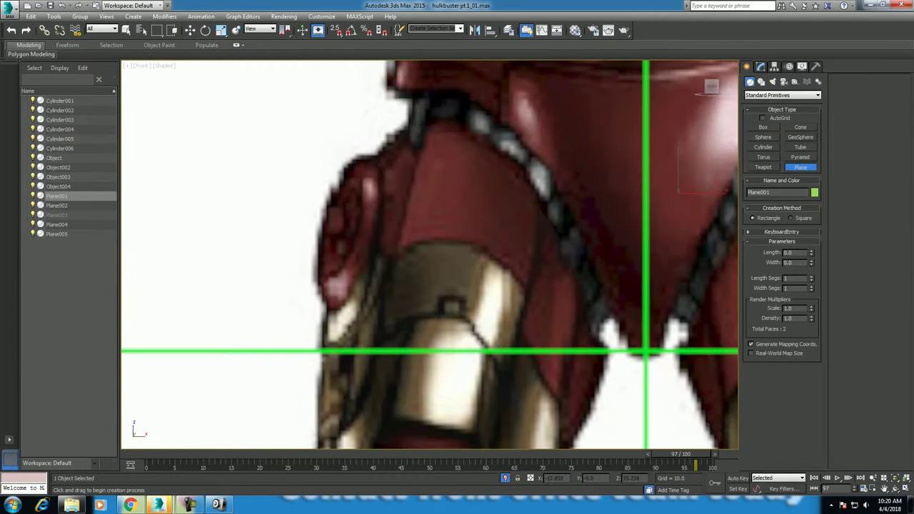
{"action": "mouse_move", "coordinate": [426, 127]}
{"action": "left_mouse_down"}
{"action": "mouse_move", "coordinate": [468, 237]}
{"action": "mouse_move", "coordinate": [537, 280]}
{"action": "left_mouse_up"}
{"action": "key", "text": "w"}
{"action": "middle_click_drag", "start_coordinate": [500, 250], "coordinate": [505, 294]}
{"action": "key", "text": "F4"}
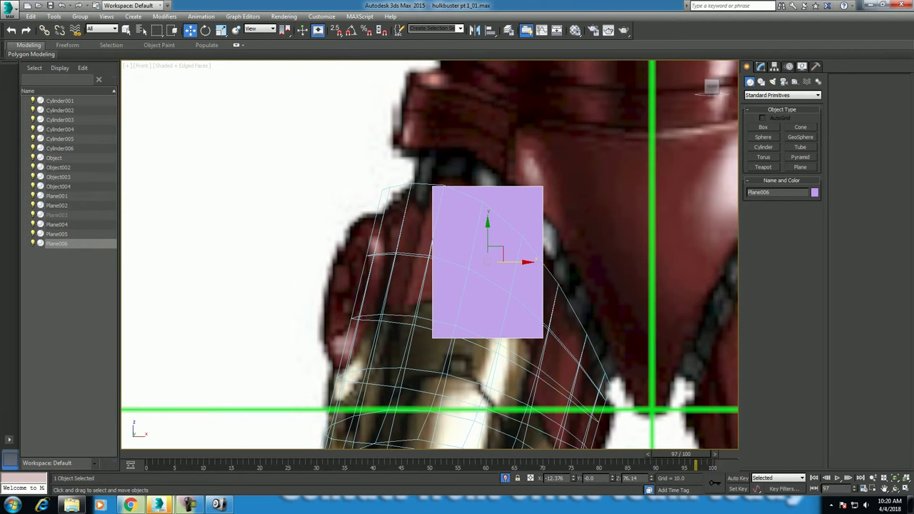
{"action": "key", "text": "ctrl+z"}
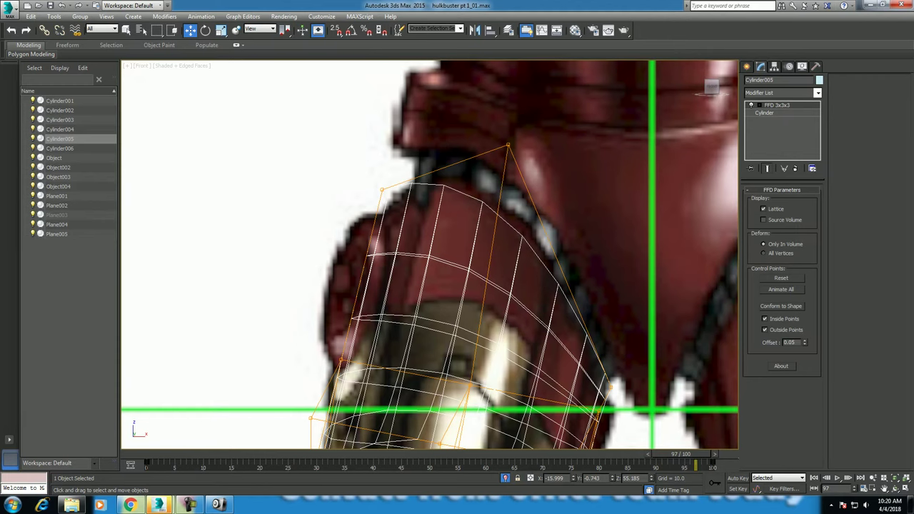
- Raise Cylinder005's side count to 22
{"action": "left_click", "coordinate": [764, 113]}
{"action": "left_click", "coordinate": [816, 239]}
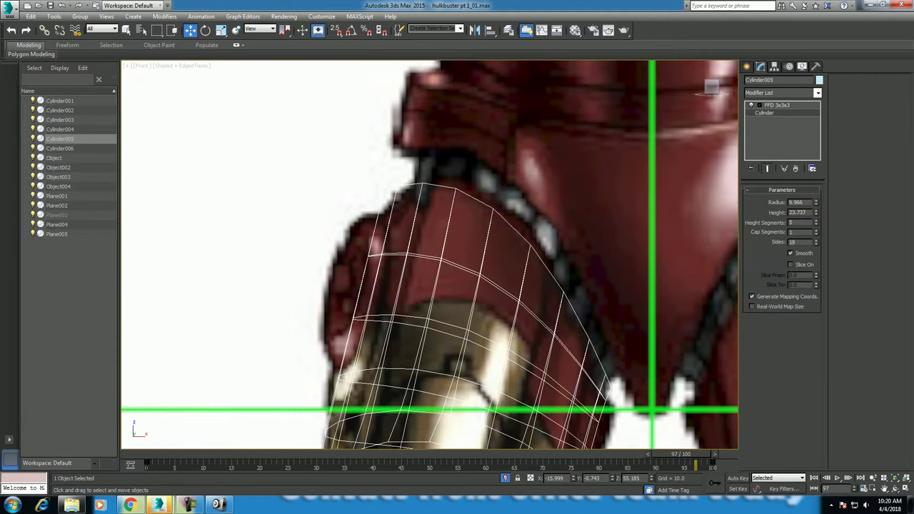
{"action": "left_click", "coordinate": [815, 240]}
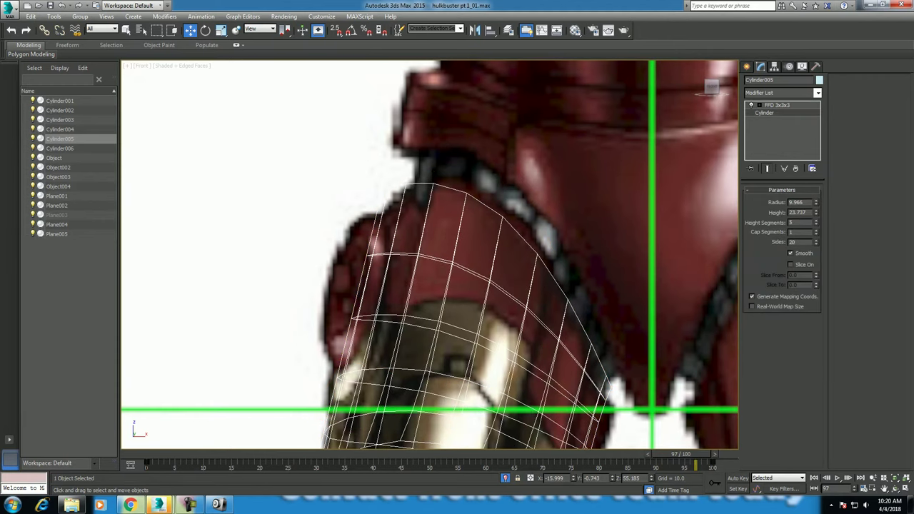
{"action": "left_click", "coordinate": [815, 240]}
{"action": "left_click", "coordinate": [816, 240]}
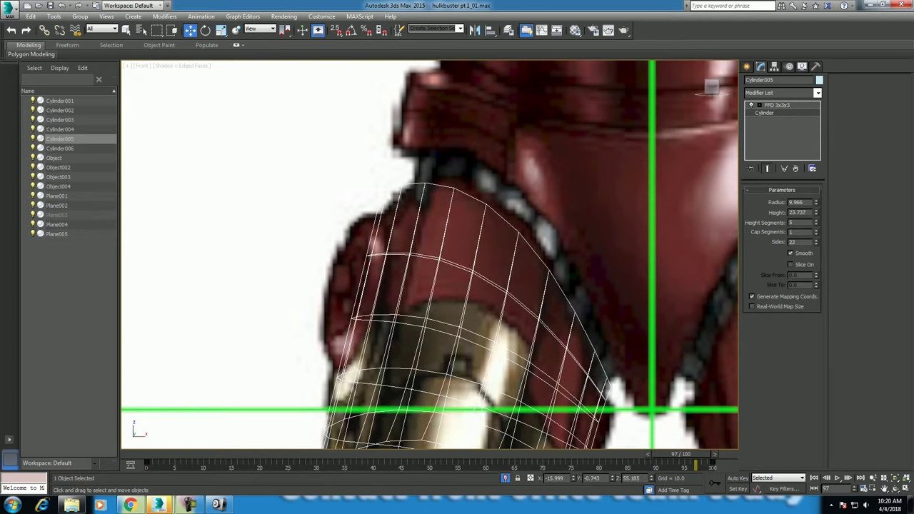
{"action": "middle_click_drag", "start_coordinate": [429, 322], "coordinate": [429, 219]}
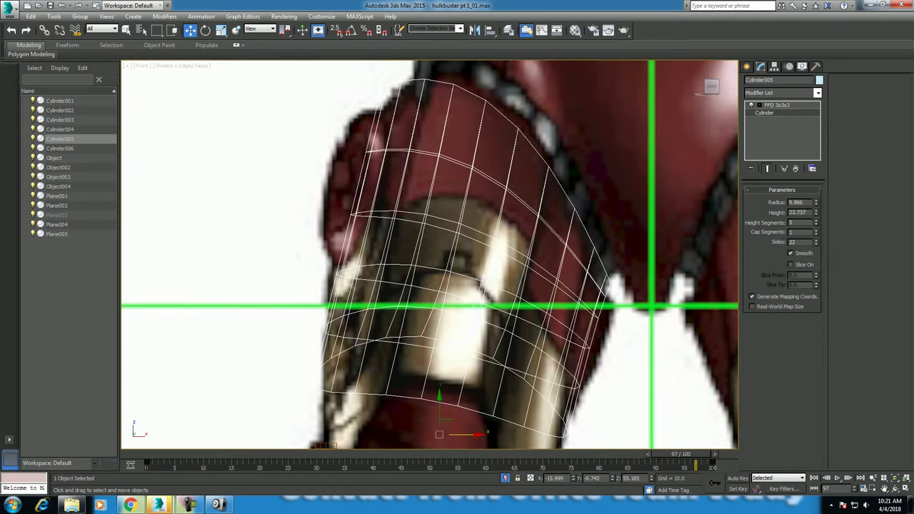
- Add an Edit Poly modifier and place it above the FFD 3x3x3
{"action": "left_click", "coordinate": [818, 93]}
{"action": "type", "text": "edit poly"}
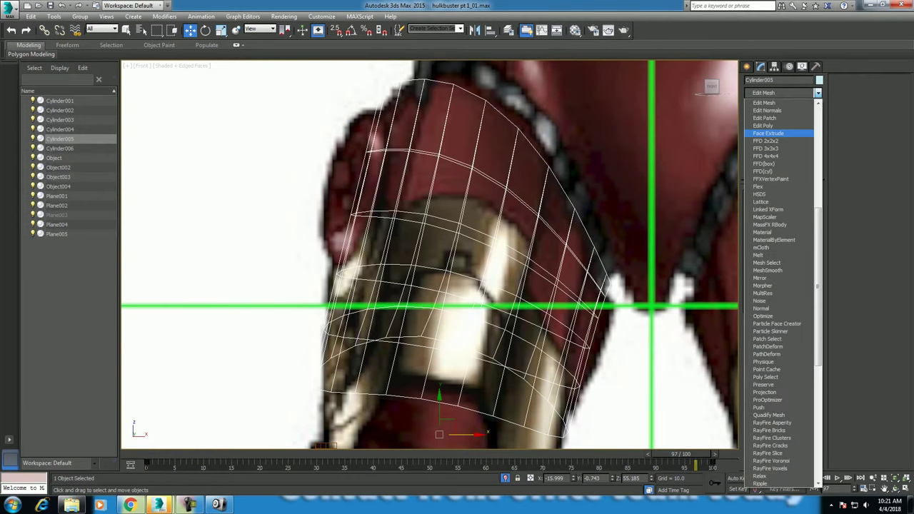
{"action": "key", "text": "Return"}
{"action": "left_click", "coordinate": [792, 264]}
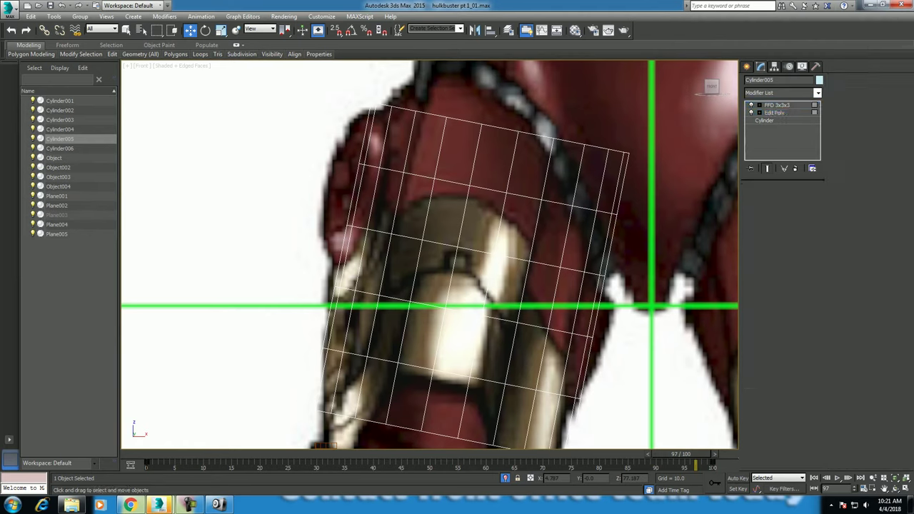
{"action": "left_click_drag", "start_coordinate": [775, 113], "coordinate": [774, 104]}
- Select the eight polygons forming the upper knee plate: the top strip plus the second row
{"action": "left_click", "coordinate": [434, 114]}
{"action": "left_click", "coordinate": [463, 129], "text": "ctrl"}
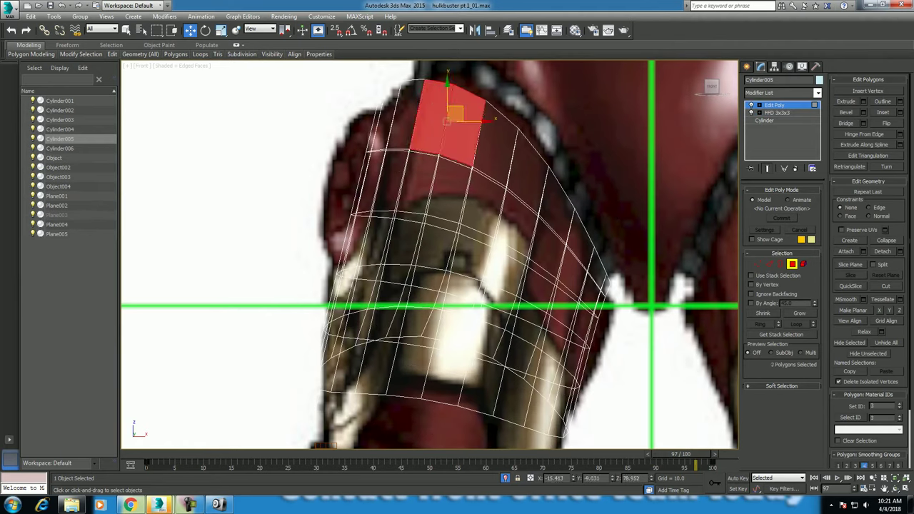
{"action": "left_click", "coordinate": [495, 146], "text": "ctrl"}
{"action": "left_click", "coordinate": [525, 168], "text": "ctrl"}
{"action": "left_click", "coordinate": [515, 227], "text": "ctrl"}
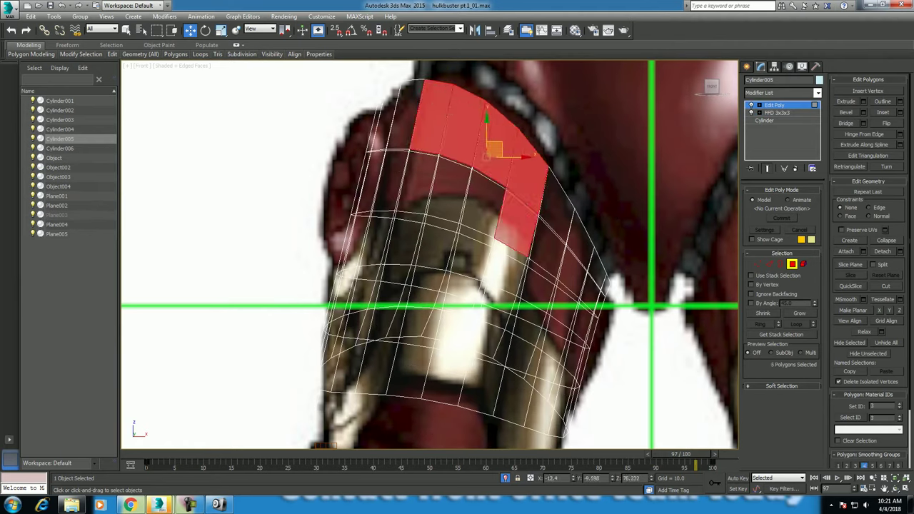
{"action": "left_click", "coordinate": [483, 203], "text": "ctrl"}
{"action": "left_click", "coordinate": [448, 189], "text": "ctrl"}
{"action": "left_click", "coordinate": [418, 182], "text": "ctrl"}
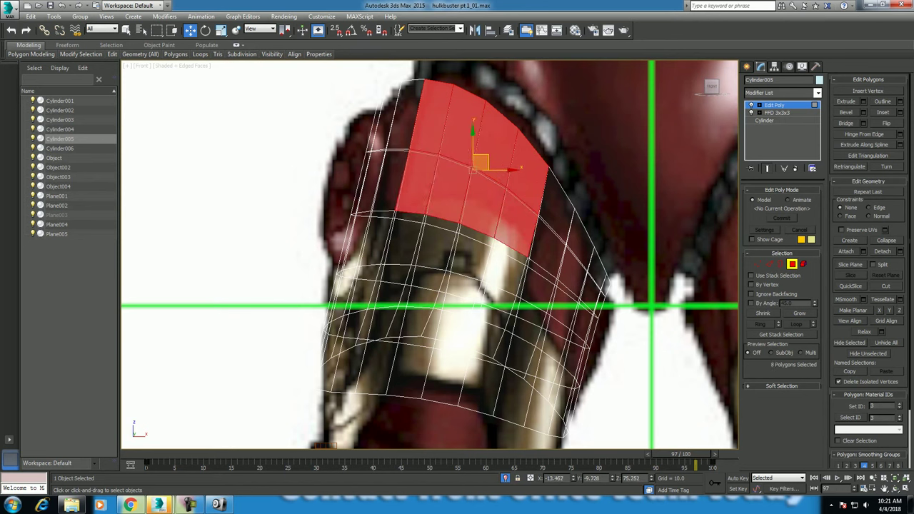
{"action": "left_click", "coordinate": [404, 239], "text": "ctrl"}
{"action": "left_click", "coordinate": [434, 243], "text": "ctrl"}
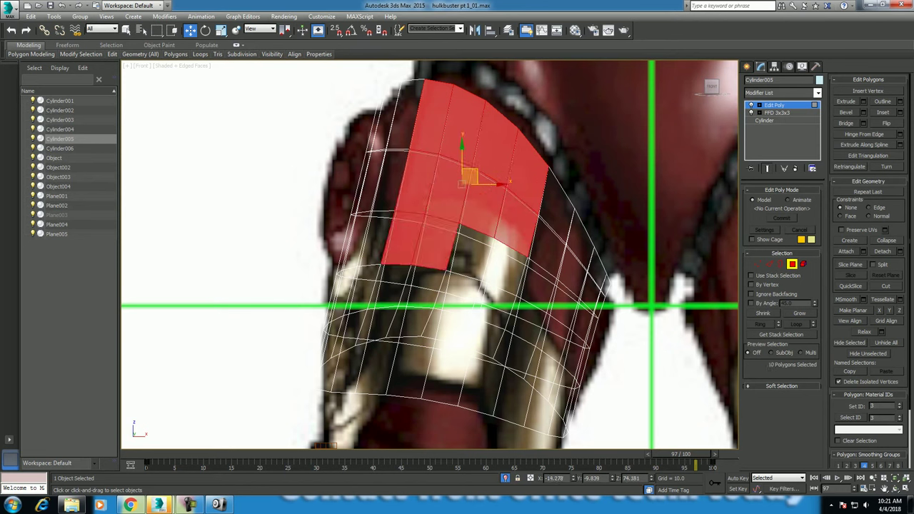
{"action": "left_click", "coordinate": [434, 243], "text": "alt"}
{"action": "left_click", "coordinate": [403, 240], "text": "alt"}
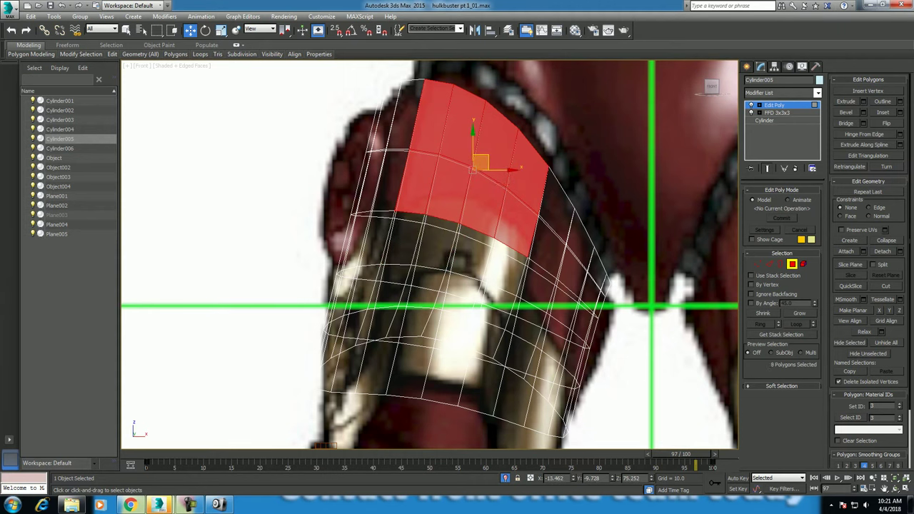
- Shift-move the eight faces in the Left view and clone them as a new object, Object005
{"action": "key", "text": "alt+w"}
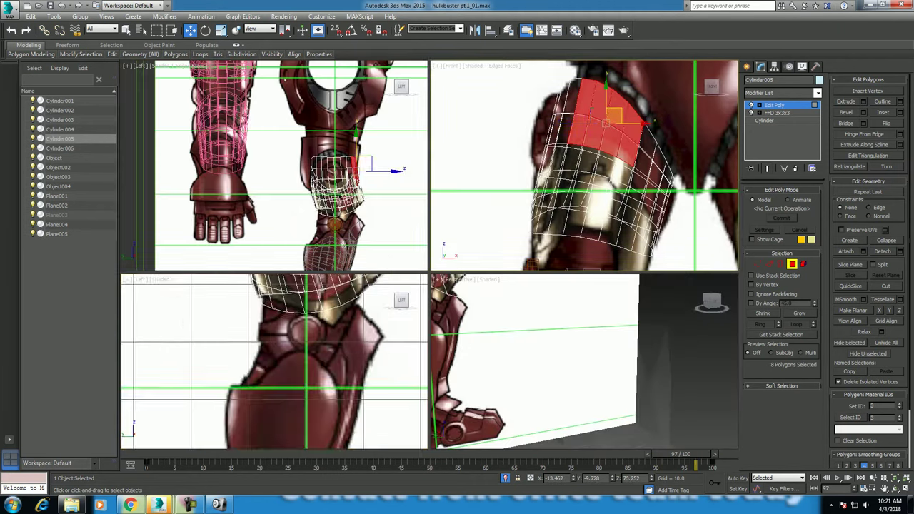
{"action": "middle_click_drag", "start_coordinate": [275, 357], "coordinate": [283, 387]}
{"action": "key", "text": "alt+w"}
{"action": "middle_click_drag", "start_coordinate": [529, 230], "coordinate": [515, 242]}
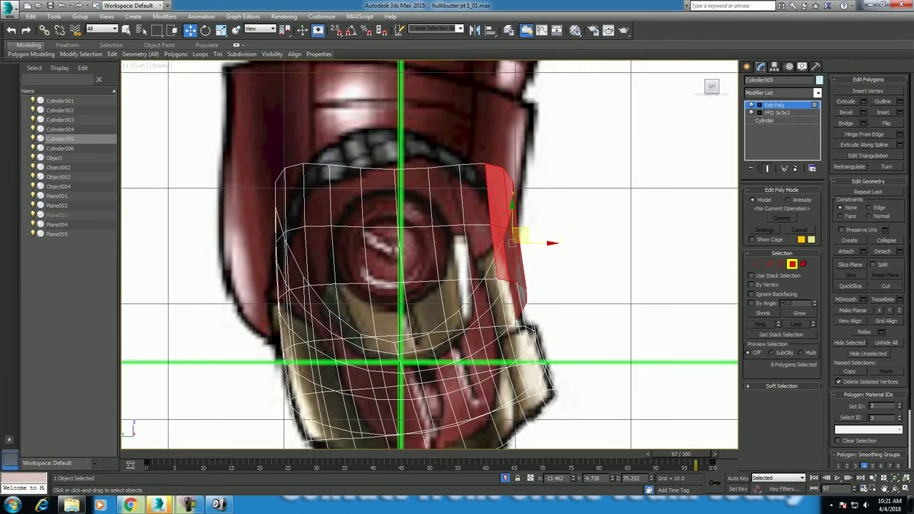
{"action": "left_click_drag", "start_coordinate": [514, 242], "coordinate": [520, 243], "text": "shift"}
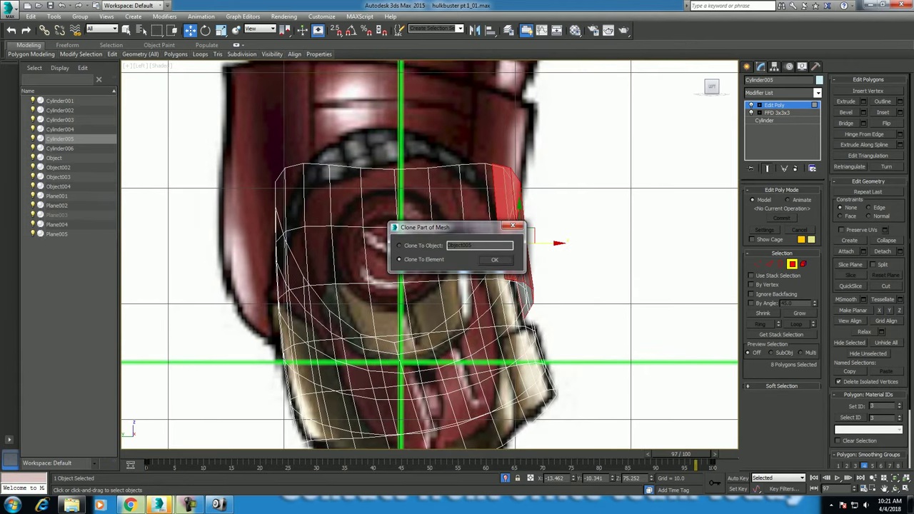
{"action": "left_click", "coordinate": [400, 245]}
{"action": "left_click", "coordinate": [494, 259]}
- Select Object005, undo two changes, and zoom into the maximized Front view
{"action": "right_click", "coordinate": [475, 215]}
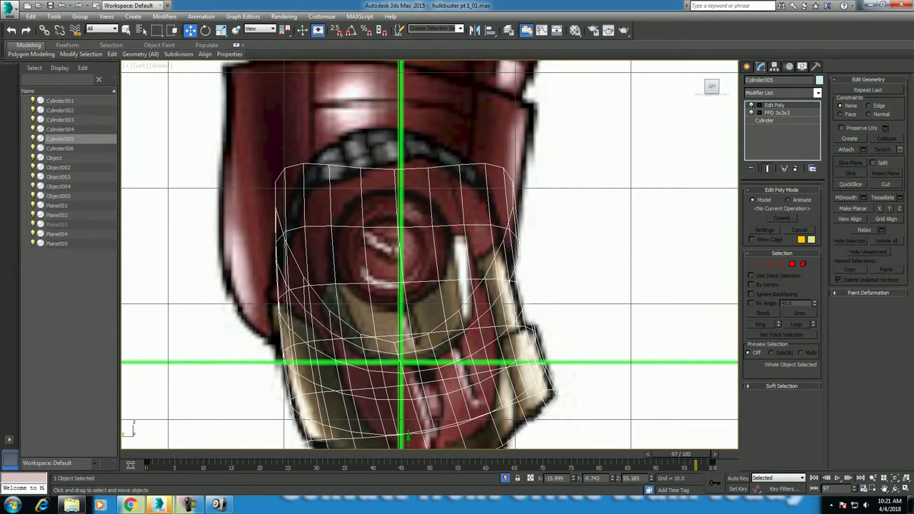
{"action": "left_click", "coordinate": [59, 196]}
{"action": "key", "text": "alt+w"}
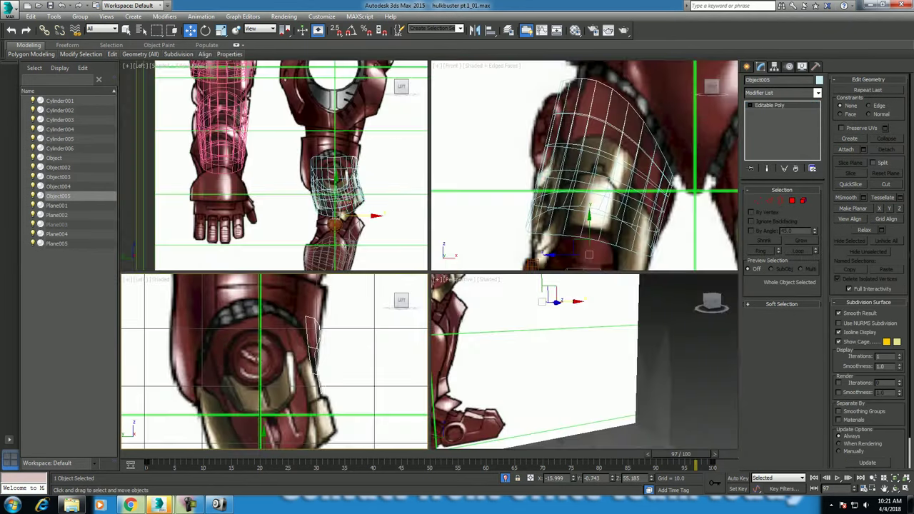
{"action": "key", "text": "ctrl+z"}
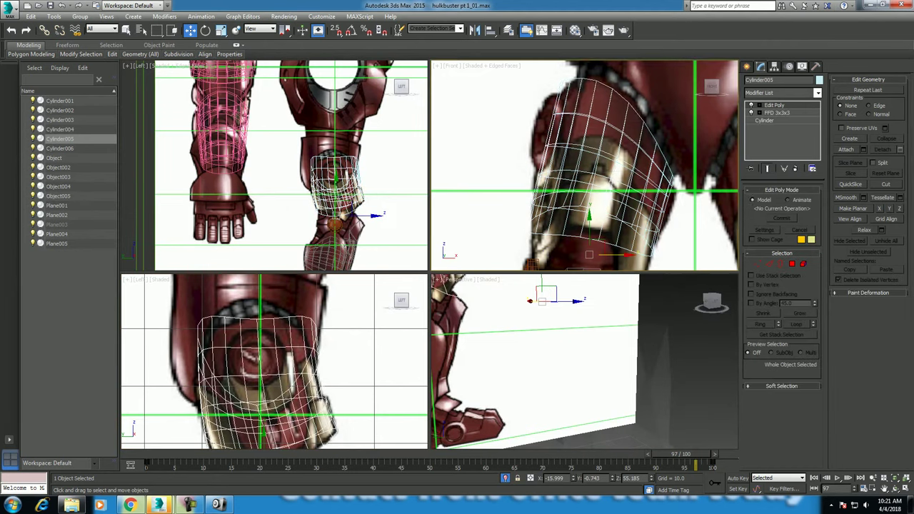
{"action": "key", "text": "ctrl+z"}
{"action": "scroll", "coordinate": [586, 164], "scroll_direction": "up", "scroll_amount": 3}
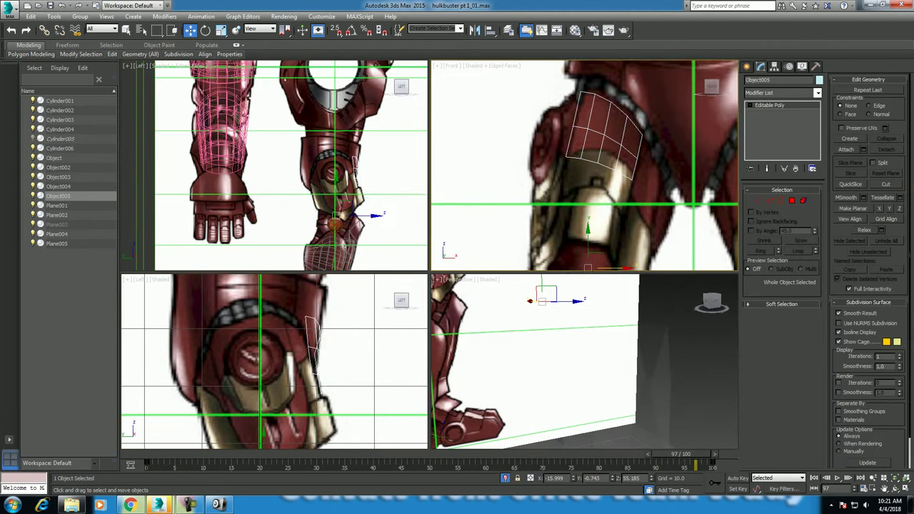
{"action": "key", "text": "alt+w"}
{"action": "scroll", "coordinate": [472, 214], "scroll_direction": "up", "scroll_amount": 2}
{"action": "scroll", "coordinate": [472, 214], "scroll_direction": "up", "scroll_amount": 2}
- In Vertex mode, move Object005's four bottom vertices to follow the reference plate edge
{"action": "middle_click_drag", "start_coordinate": [429, 250], "coordinate": [438, 281]}
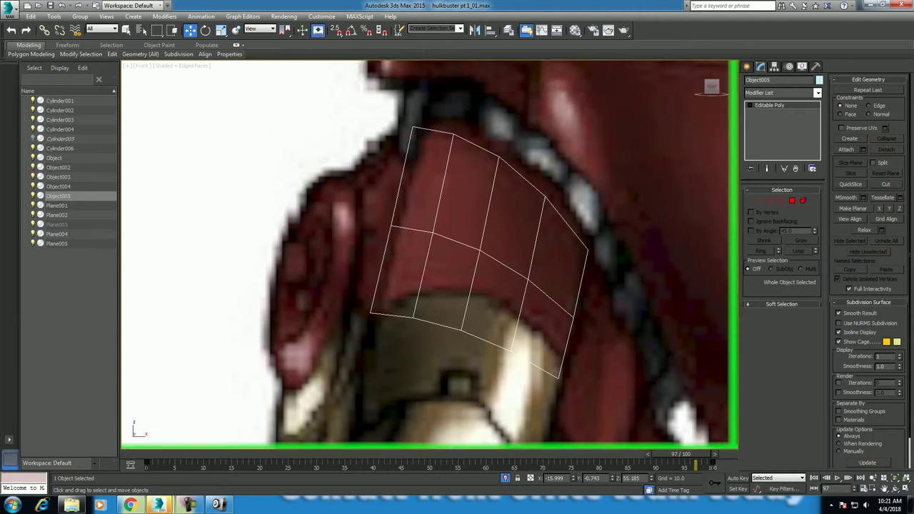
{"action": "key", "text": "1"}
{"action": "left_click_drag", "start_coordinate": [423, 115], "coordinate": [363, 315]}
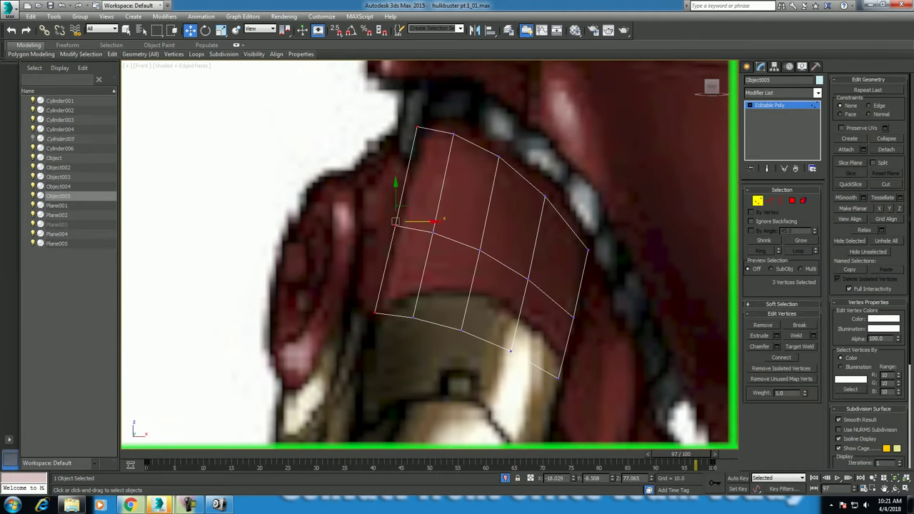
{"action": "middle_click_drag", "start_coordinate": [429, 249], "coordinate": [410, 205]}
{"action": "left_click", "coordinate": [393, 272]}
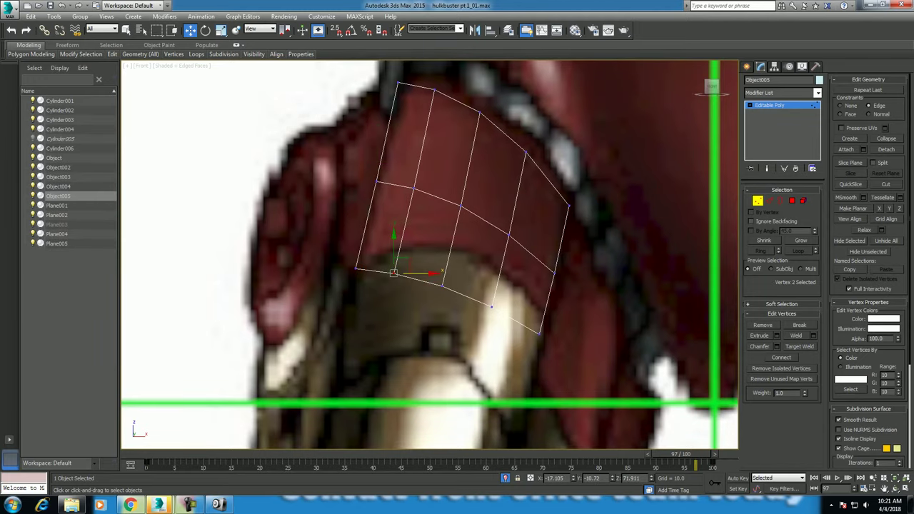
{"action": "left_click_drag", "start_coordinate": [395, 268], "coordinate": [400, 246]}
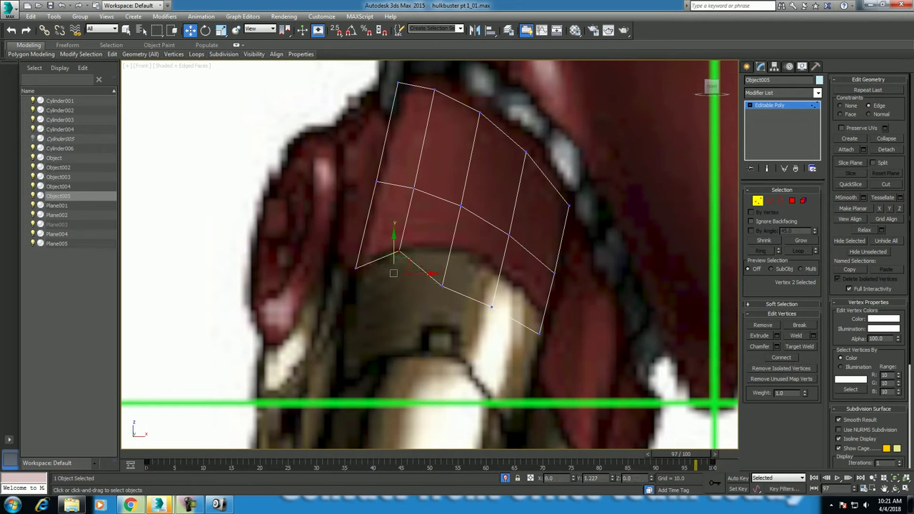
{"action": "left_click", "coordinate": [442, 285]}
{"action": "left_click_drag", "start_coordinate": [442, 285], "coordinate": [451, 246]}
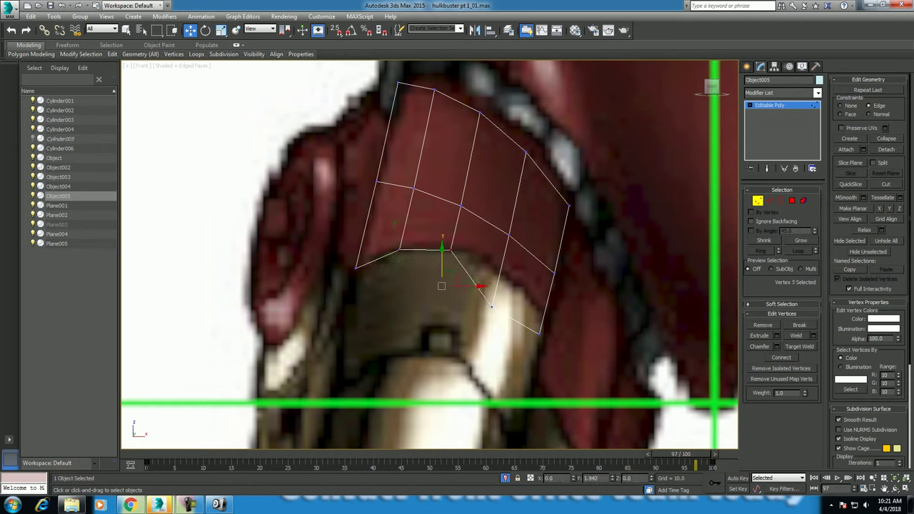
{"action": "left_click", "coordinate": [492, 307]}
{"action": "left_click_drag", "start_coordinate": [491, 307], "coordinate": [500, 270]}
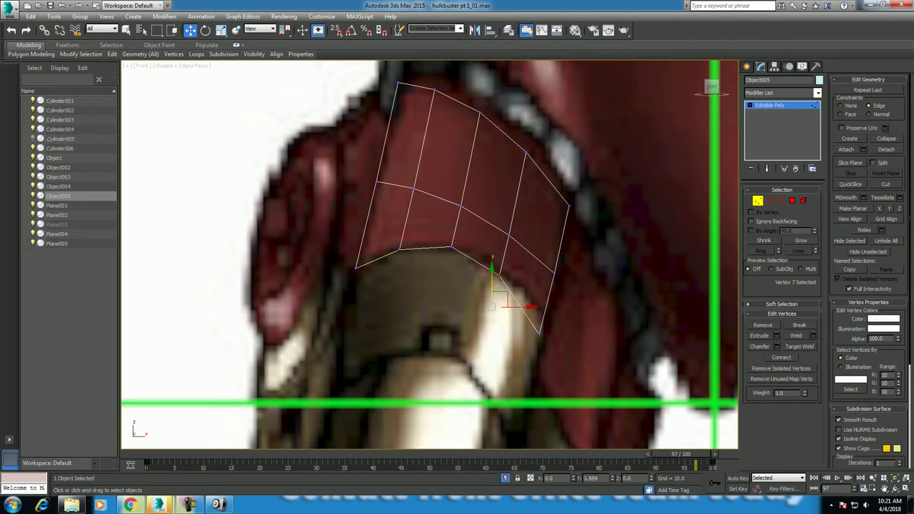
{"action": "left_click", "coordinate": [540, 330]}
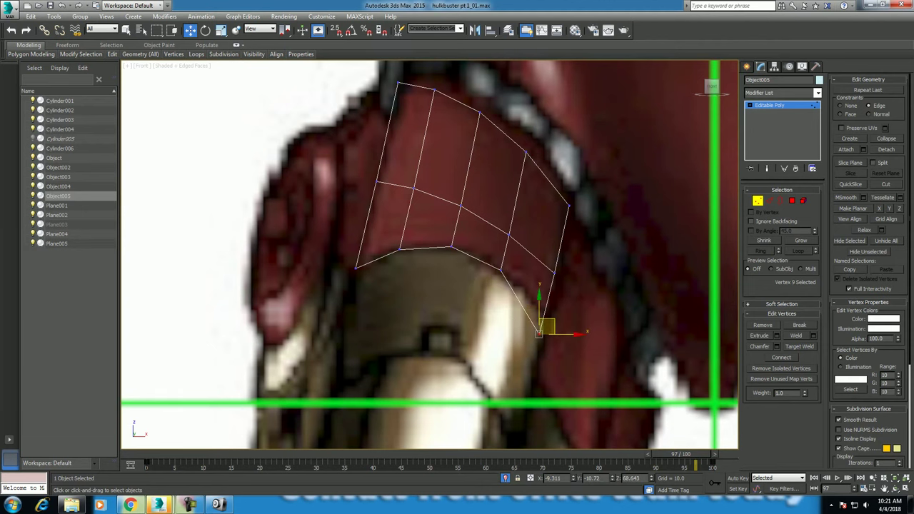
{"action": "left_click_drag", "start_coordinate": [539, 330], "coordinate": [544, 314]}
{"action": "middle_click_drag", "start_coordinate": [544, 313], "coordinate": [550, 287]}
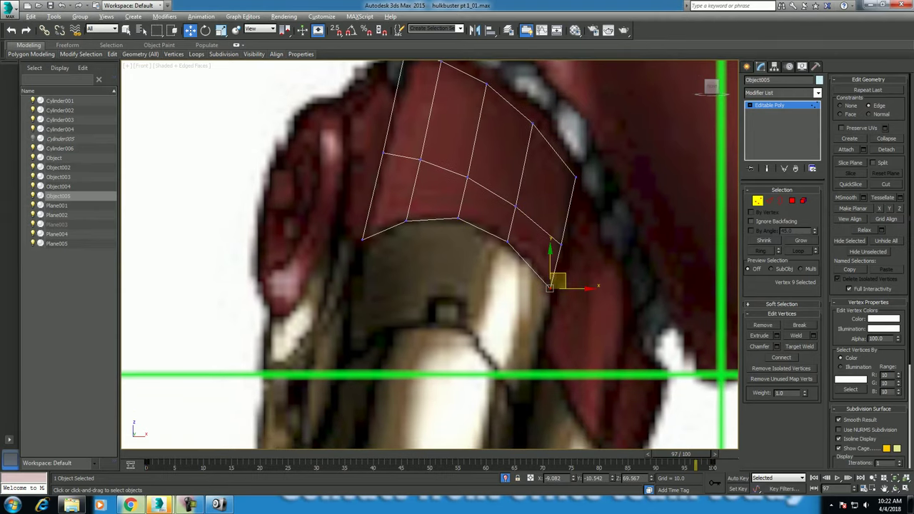
- Leave vertex editing in the four-view layout, then maximize the side view
{"action": "key", "text": "alt+w"}
{"action": "scroll", "coordinate": [308, 357], "scroll_direction": "up", "scroll_amount": 2}
{"action": "scroll", "coordinate": [308, 357], "scroll_direction": "up", "scroll_amount": 2}
{"action": "scroll", "coordinate": [309, 357], "scroll_direction": "up", "scroll_amount": 2}
{"action": "right_click", "coordinate": [299, 314]}
{"action": "left_click", "coordinate": [254, 313]}
{"action": "scroll", "coordinate": [257, 314], "scroll_direction": "down", "scroll_amount": 3}
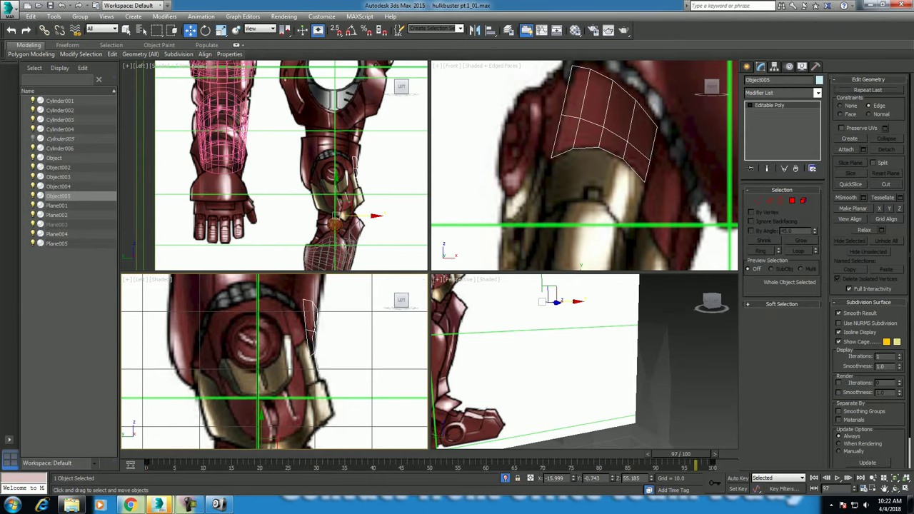
{"action": "key", "text": "alt+w"}
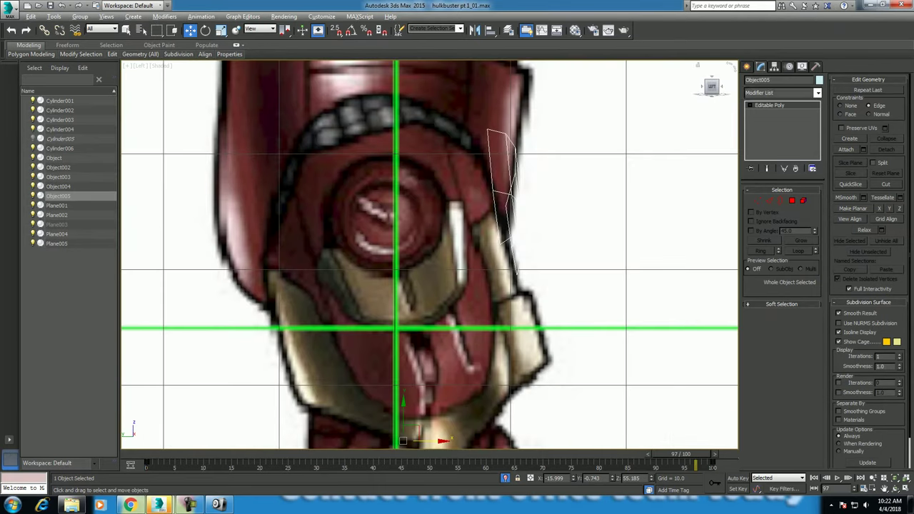
- Center Object005's pivot on the plate using Affect Pivot Only
{"action": "left_click", "coordinate": [774, 67]}
{"action": "left_click", "coordinate": [783, 127]}
{"action": "left_click", "coordinate": [782, 176]}
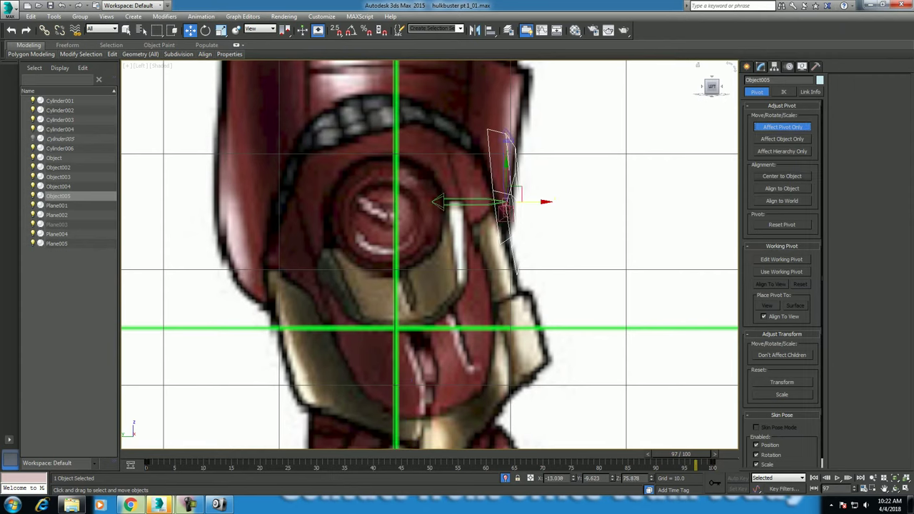
{"action": "left_click", "coordinate": [783, 127]}
- Select both reference planes and freeze them
{"action": "middle_click_drag", "start_coordinate": [500, 286], "coordinate": [506, 299]}
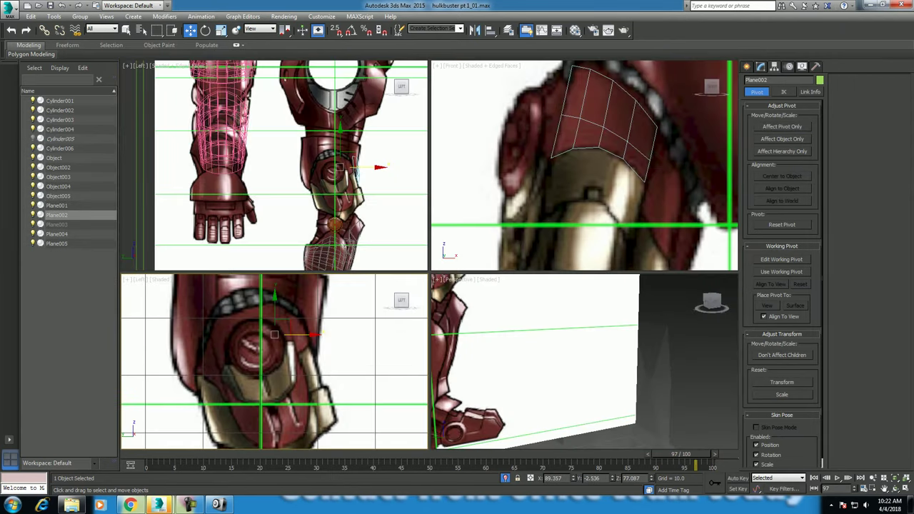
{"action": "scroll", "coordinate": [584, 165], "scroll_direction": "down", "scroll_amount": 5}
{"action": "scroll", "coordinate": [585, 361], "scroll_direction": "down", "scroll_amount": 2}
{"action": "scroll", "coordinate": [584, 362], "scroll_direction": "down", "scroll_amount": 2}
{"action": "scroll", "coordinate": [584, 362], "scroll_direction": "down", "scroll_amount": 3}
{"action": "scroll", "coordinate": [543, 342], "scroll_direction": "down", "scroll_amount": 2}
{"action": "left_click", "coordinate": [485, 364], "text": "ctrl"}
{"action": "right_click", "coordinate": [519, 326]}
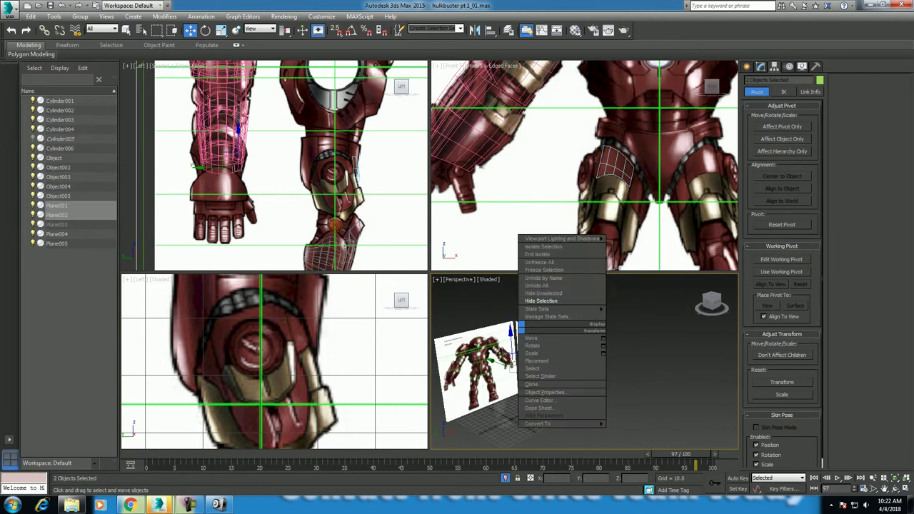
{"action": "left_click", "coordinate": [542, 270]}
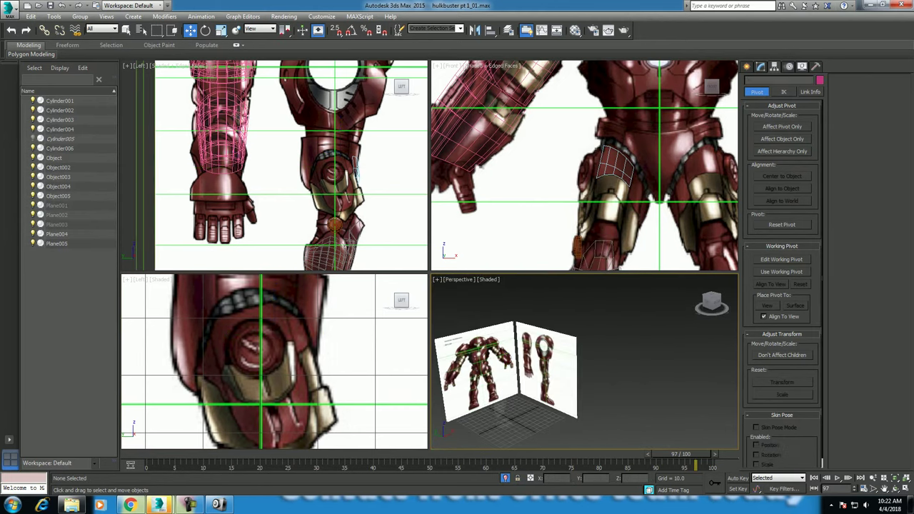
- Select Object005 and frame it in the Front view
{"action": "left_click", "coordinate": [611, 163]}
{"action": "key", "text": "z"}
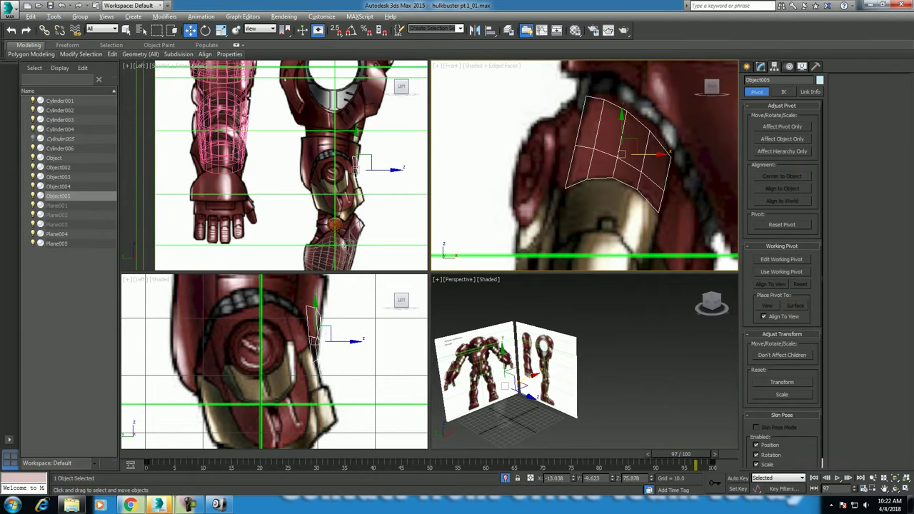
{"action": "key", "text": "alt+w"}
{"action": "middle_click_drag", "start_coordinate": [600, 186], "coordinate": [606, 150]}
{"action": "key", "text": "alt+w"}
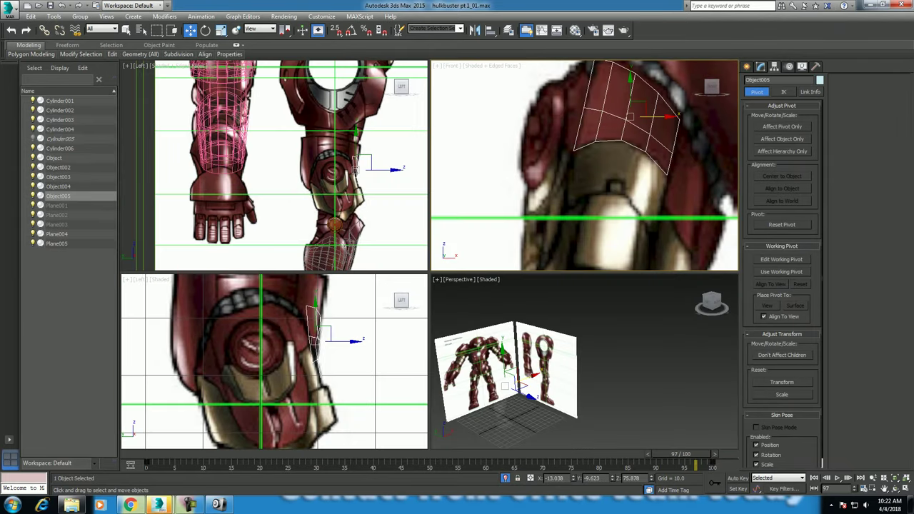
- Pan the side and front views to center the knee plate, then go to edge editing
{"action": "scroll", "coordinate": [279, 374], "scroll_direction": "up", "scroll_amount": 2}
{"action": "middle_click_drag", "start_coordinate": [279, 375], "coordinate": [287, 392]}
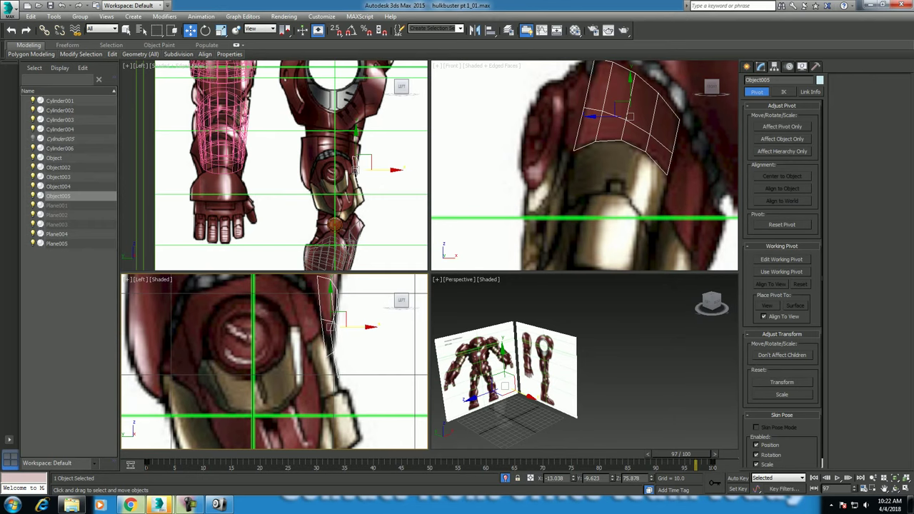
{"action": "middle_click_drag", "start_coordinate": [585, 164], "coordinate": [574, 178]}
{"action": "scroll", "coordinate": [274, 362], "scroll_direction": "down", "scroll_amount": 2}
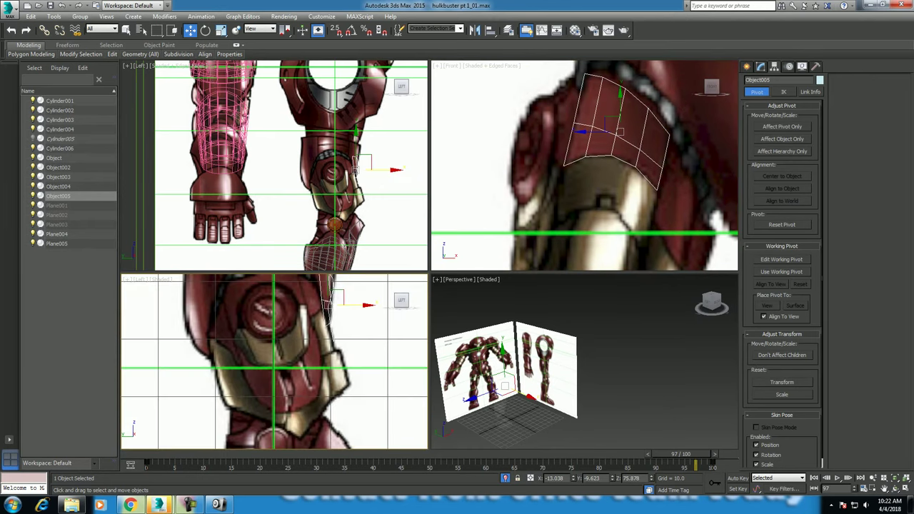
{"action": "middle_click_drag", "start_coordinate": [279, 343], "coordinate": [292, 439]}
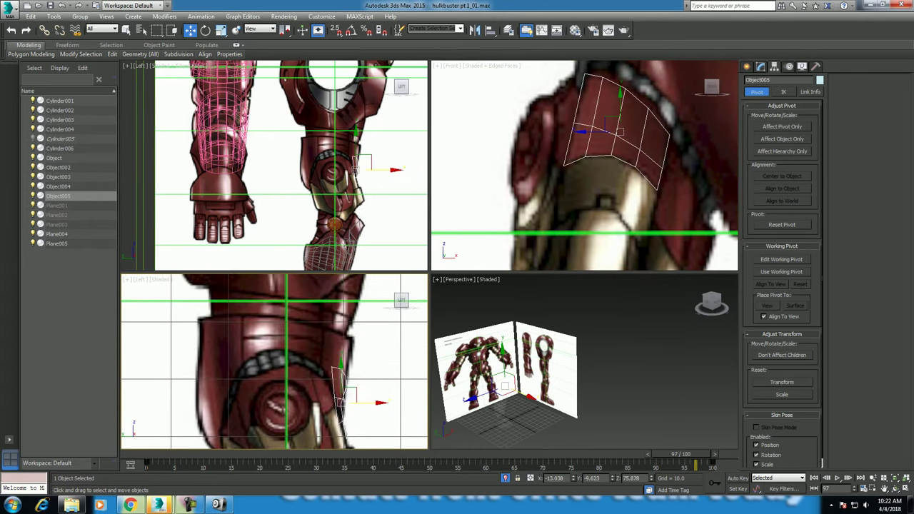
{"action": "middle_click_drag", "start_coordinate": [275, 386], "coordinate": [279, 334]}
{"action": "key", "text": "ctrl+z"}
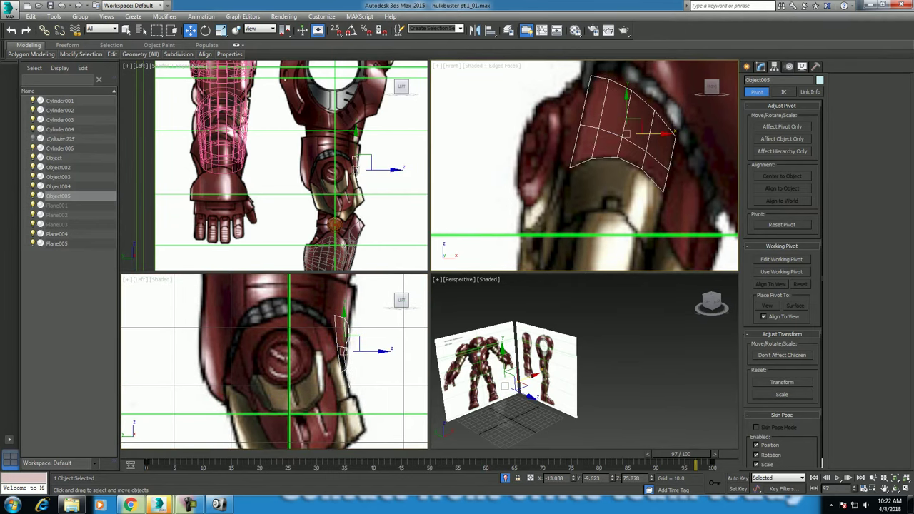
{"action": "left_click", "coordinate": [760, 66]}
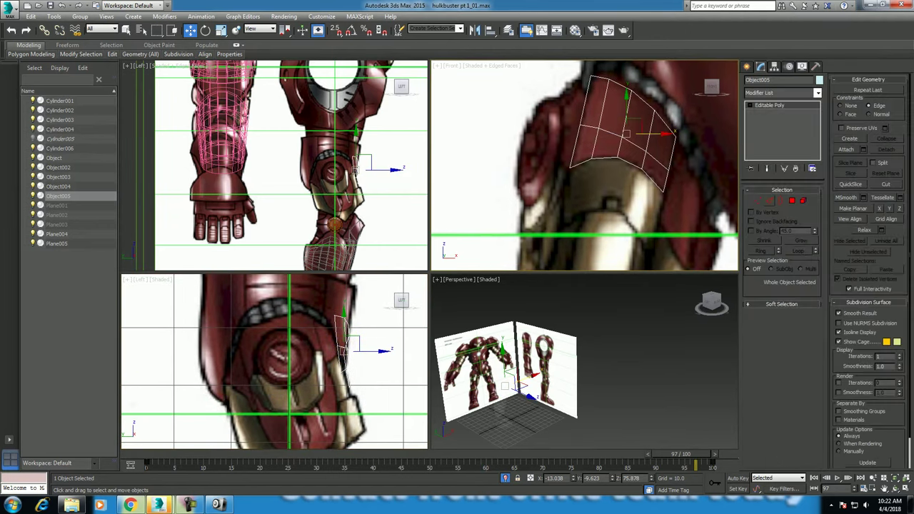
- Select the plate's bottom edge loop and Shift-drag it down into a new polygon strip
{"action": "left_click", "coordinate": [769, 201]}
{"action": "left_click", "coordinate": [671, 165]}
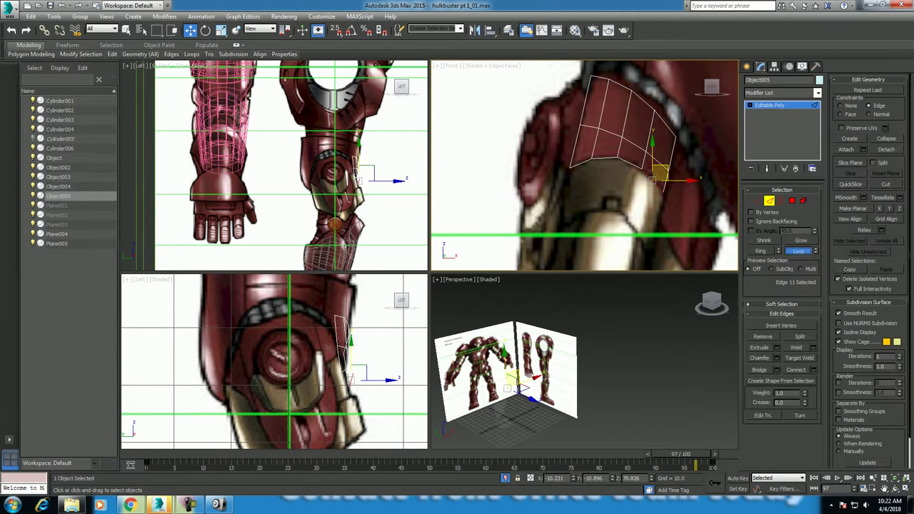
{"action": "left_click", "coordinate": [798, 250]}
{"action": "middle_click_drag", "start_coordinate": [621, 171], "coordinate": [627, 142]}
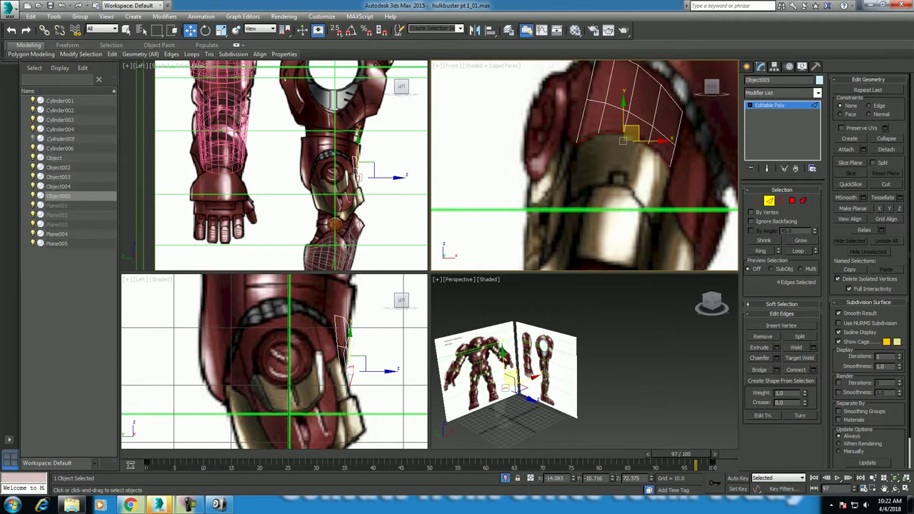
{"action": "left_click_drag", "start_coordinate": [623, 141], "coordinate": [639, 203], "text": "shift"}
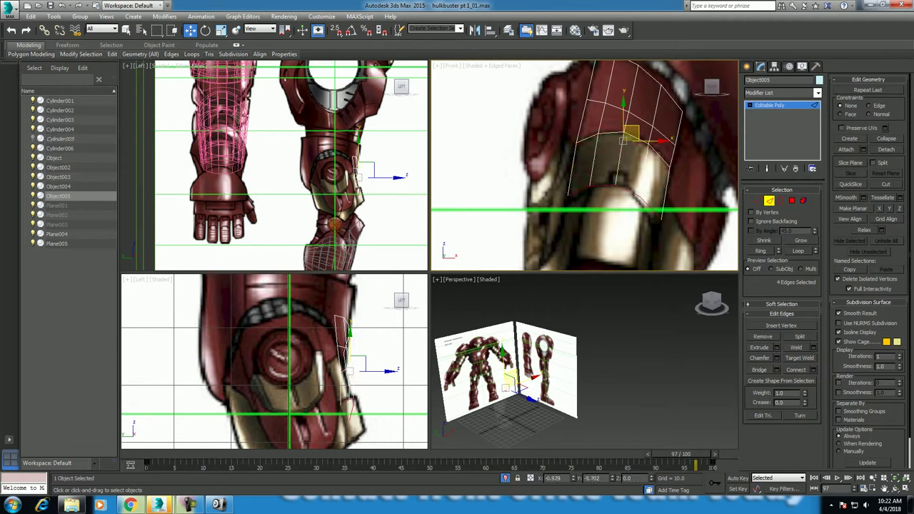
{"action": "scroll", "coordinate": [339, 411], "scroll_direction": "up", "scroll_amount": 3}
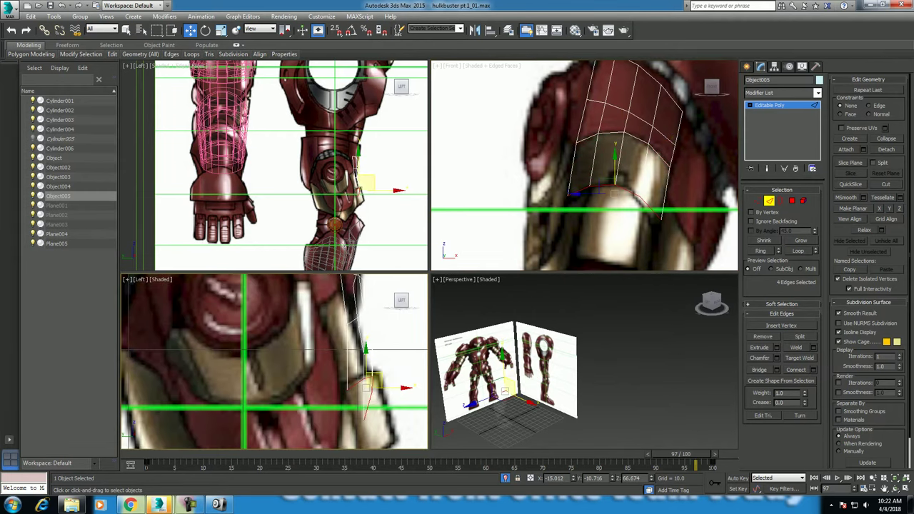
{"action": "middle_click_drag", "start_coordinate": [618, 187], "coordinate": [644, 173]}
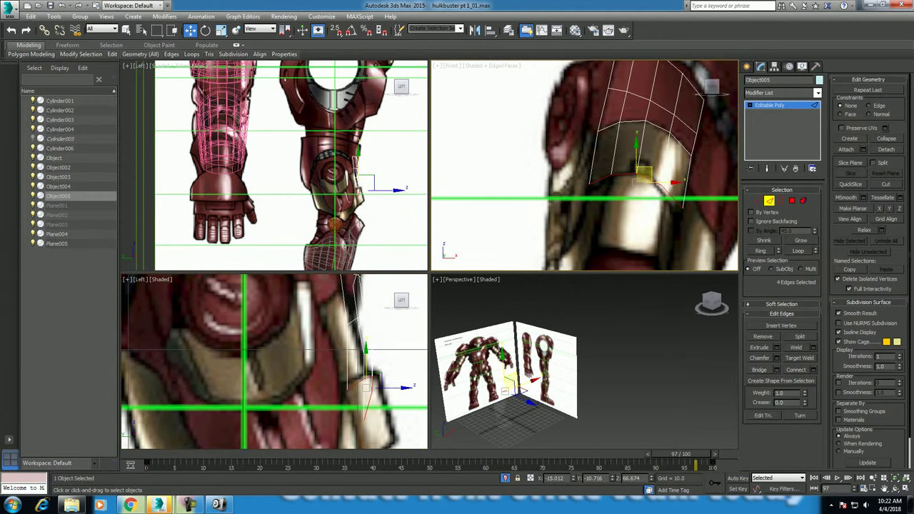
- Move the new bottom edges down and slightly left to match the reference armor
{"action": "key", "text": "w"}
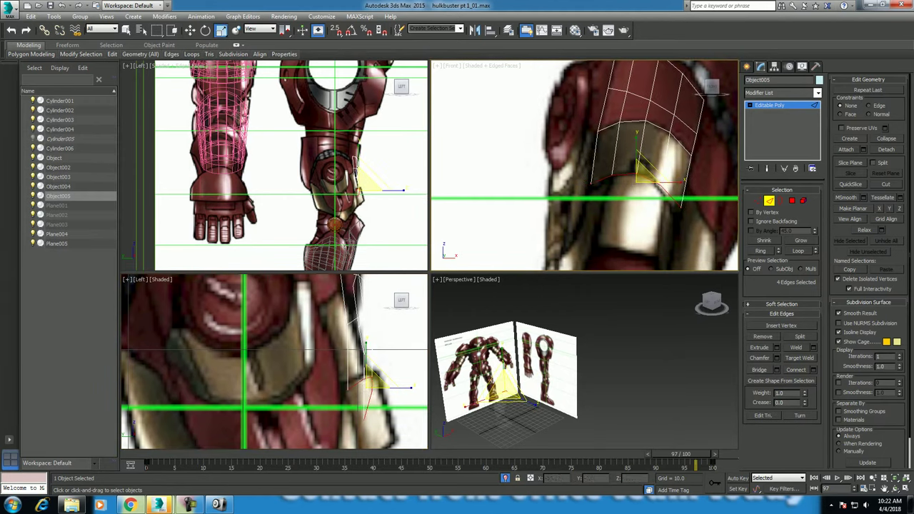
{"action": "scroll", "coordinate": [275, 362], "scroll_direction": "down", "scroll_amount": 2}
{"action": "scroll", "coordinate": [274, 362], "scroll_direction": "down", "scroll_amount": 2}
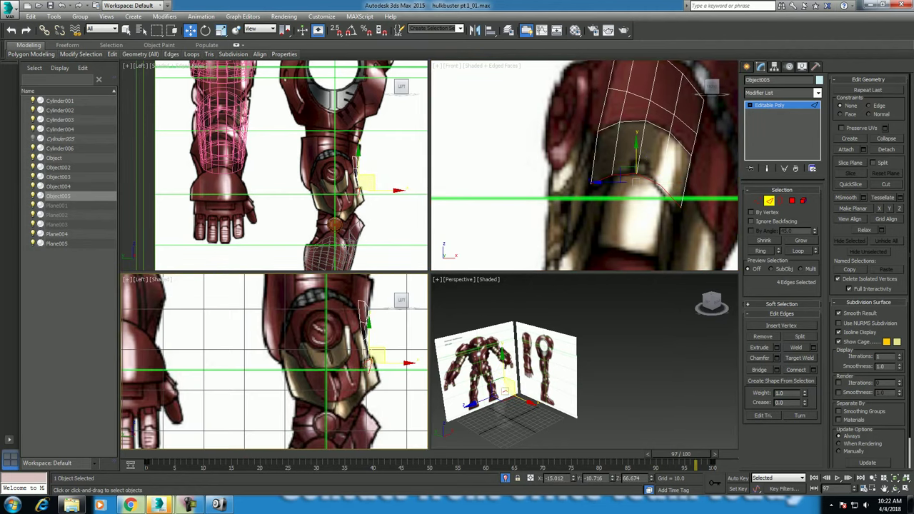
{"action": "scroll", "coordinate": [369, 363], "scroll_direction": "up", "scroll_amount": 3}
{"action": "scroll", "coordinate": [361, 391], "scroll_direction": "up", "scroll_amount": 2}
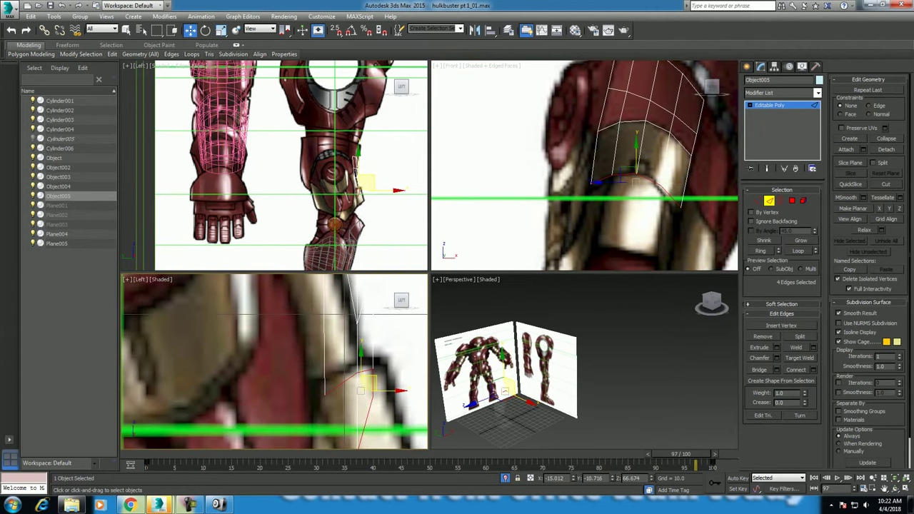
{"action": "middle_click_drag", "start_coordinate": [361, 391], "coordinate": [339, 325]}
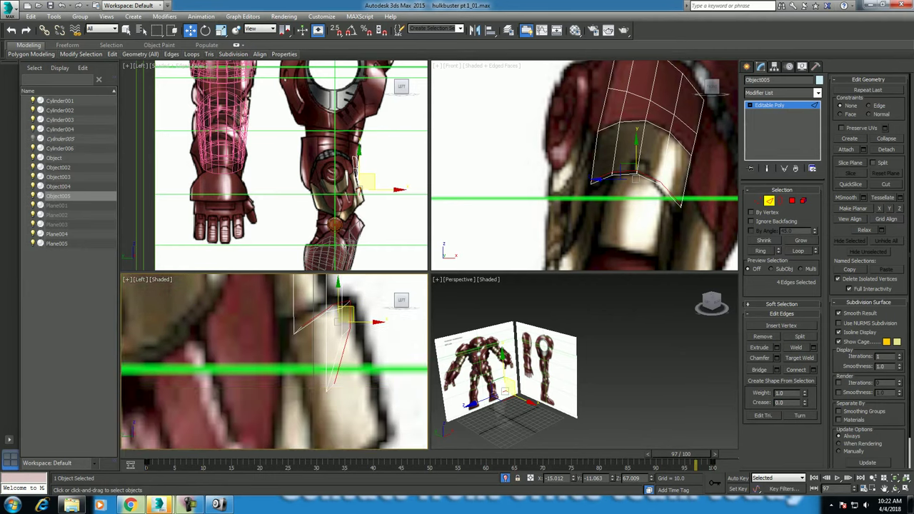
{"action": "left_click_drag", "start_coordinate": [345, 314], "coordinate": [371, 428]}
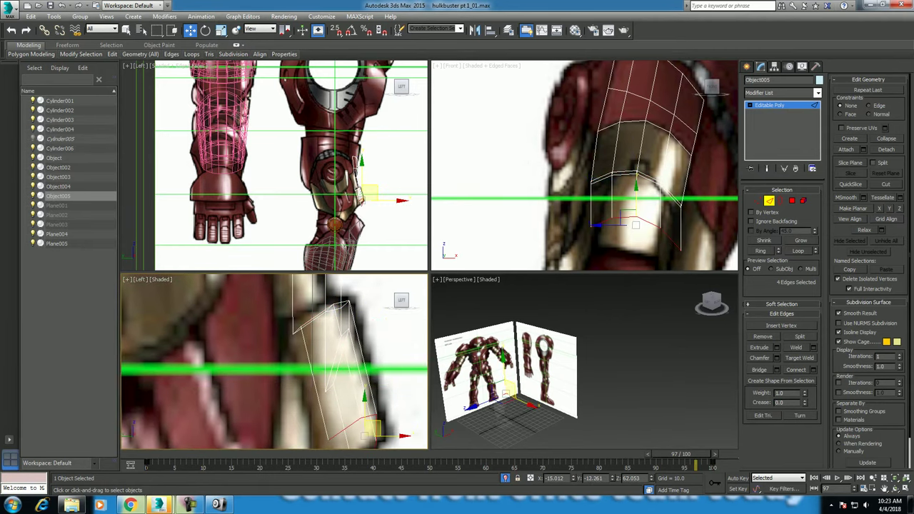
{"action": "left_click_drag", "start_coordinate": [629, 174], "coordinate": [629, 204]}
{"action": "middle_click_drag", "start_coordinate": [629, 204], "coordinate": [631, 232]}
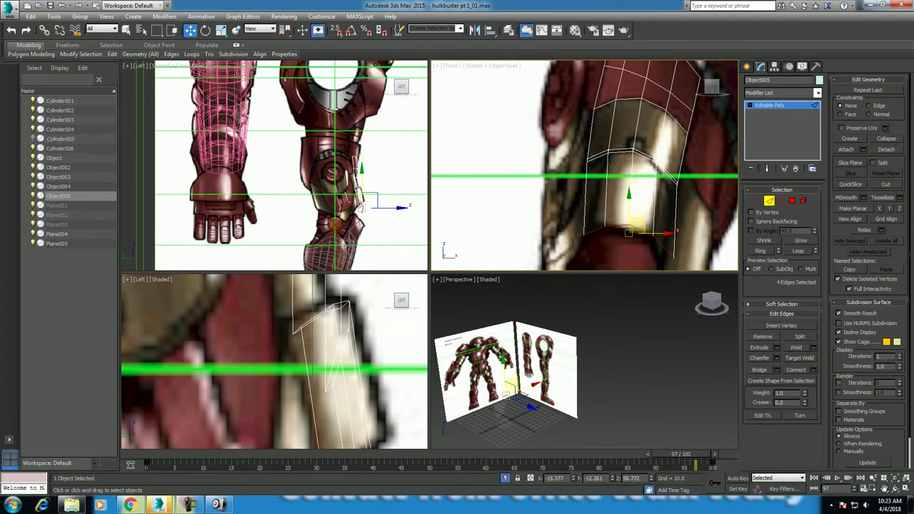
{"action": "key", "text": "alt+w"}
{"action": "left_click_drag", "start_coordinate": [559, 325], "coordinate": [545, 321]}
- At Vertex level, pull the plate's bottom-left and bottom-right corner vertices down to the reference outline
{"action": "middle_click_drag", "start_coordinate": [554, 330], "coordinate": [566, 333]}
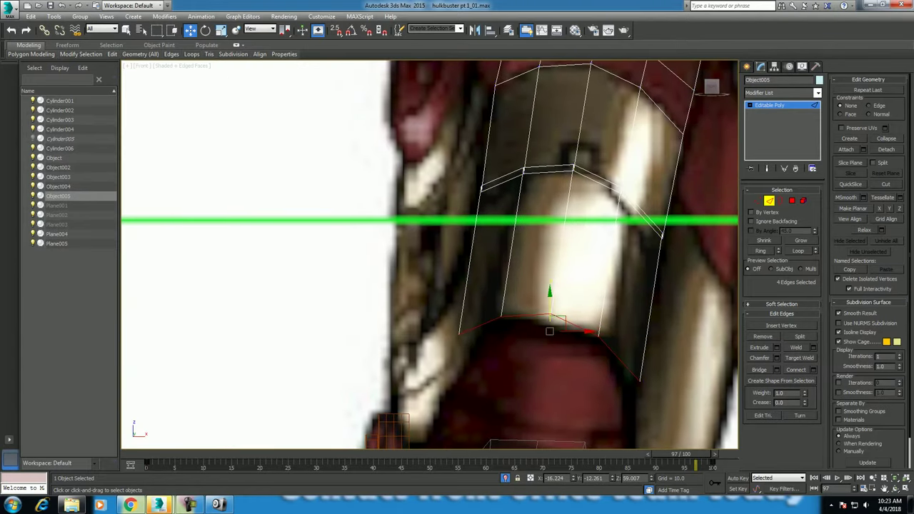
{"action": "key", "text": "1"}
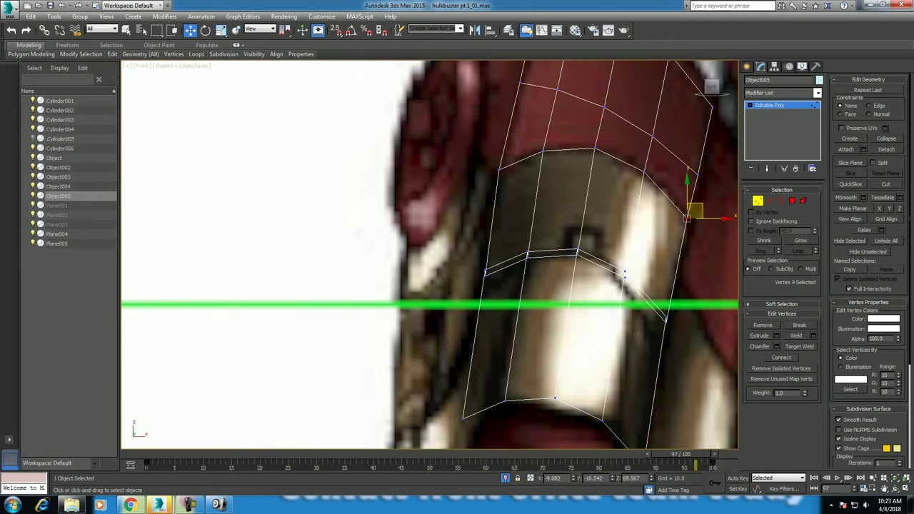
{"action": "middle_click_drag", "start_coordinate": [428, 285], "coordinate": [431, 238]}
{"action": "left_click_drag", "start_coordinate": [515, 333], "coordinate": [498, 361]}
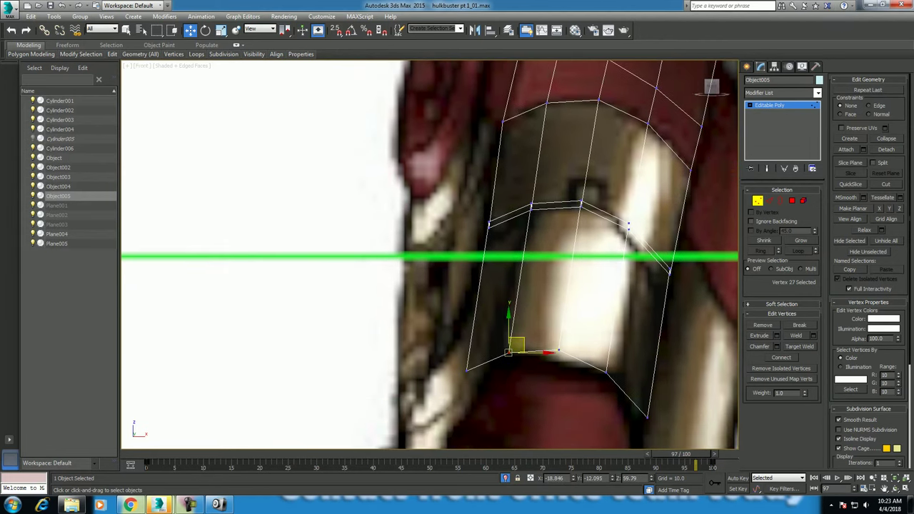
{"action": "left_click_drag", "start_coordinate": [589, 353], "coordinate": [625, 386]}
{"action": "key", "text": "F3"}
{"action": "key", "text": "F3"}
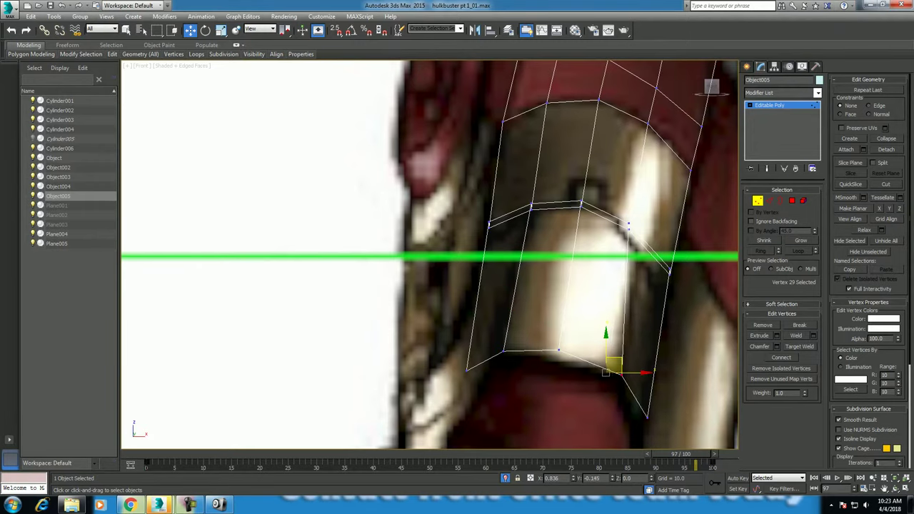
{"action": "middle_click_drag", "start_coordinate": [628, 357], "coordinate": [582, 286]}
{"action": "left_click_drag", "start_coordinate": [557, 338], "coordinate": [613, 386]}
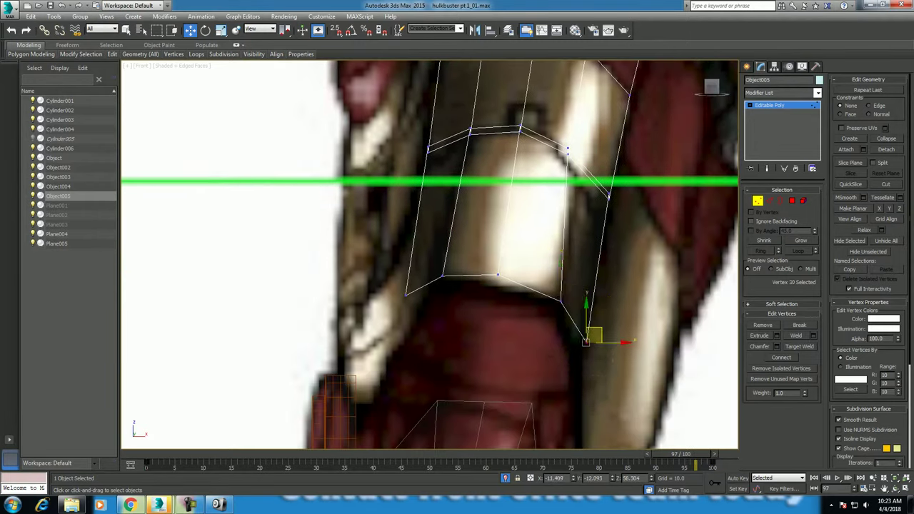
{"action": "left_click_drag", "start_coordinate": [587, 340], "coordinate": [587, 344]}
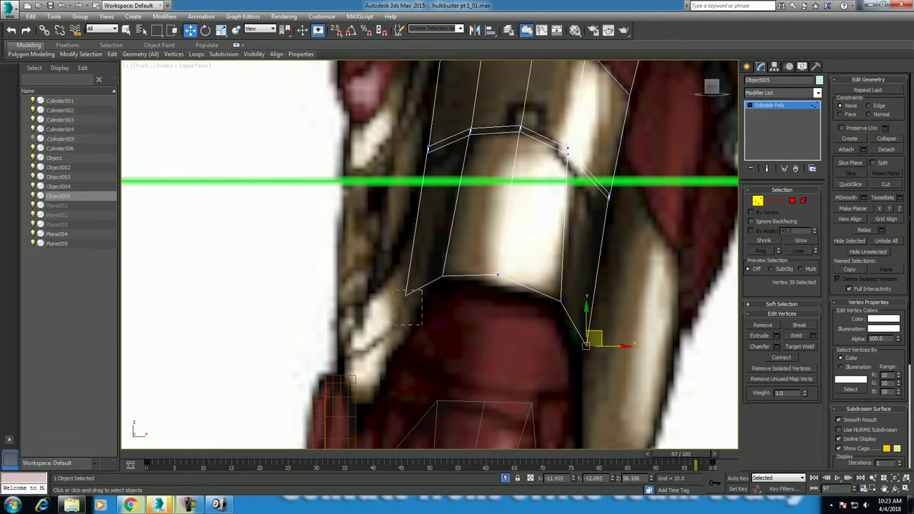
{"action": "left_click_drag", "start_coordinate": [421, 325], "coordinate": [422, 326]}
{"action": "left_click_drag", "start_coordinate": [407, 289], "coordinate": [410, 310]}
{"action": "middle_click_drag", "start_coordinate": [410, 310], "coordinate": [394, 367]}
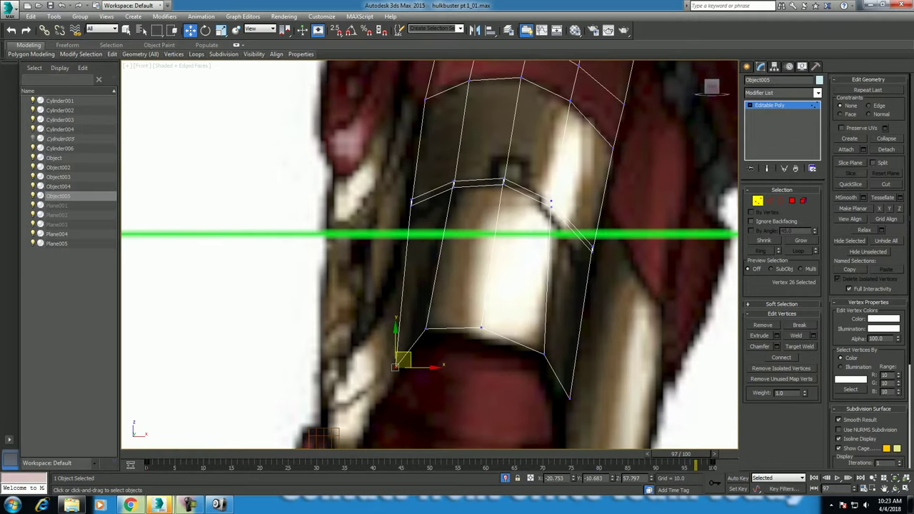
- Maximize Perspective at frame 0 and orbit to inspect the lengthened plate beside the armor
{"action": "key", "text": "alt+w"}
{"action": "key", "text": "alt+w"}
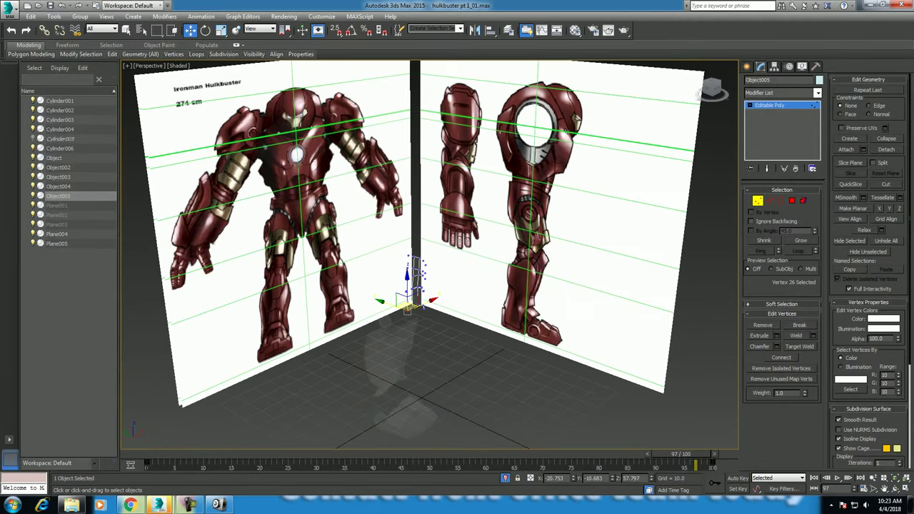
{"action": "key", "text": "Home"}
{"action": "middle_click_drag", "start_coordinate": [400, 307], "coordinate": [428, 314], "text": "alt"}
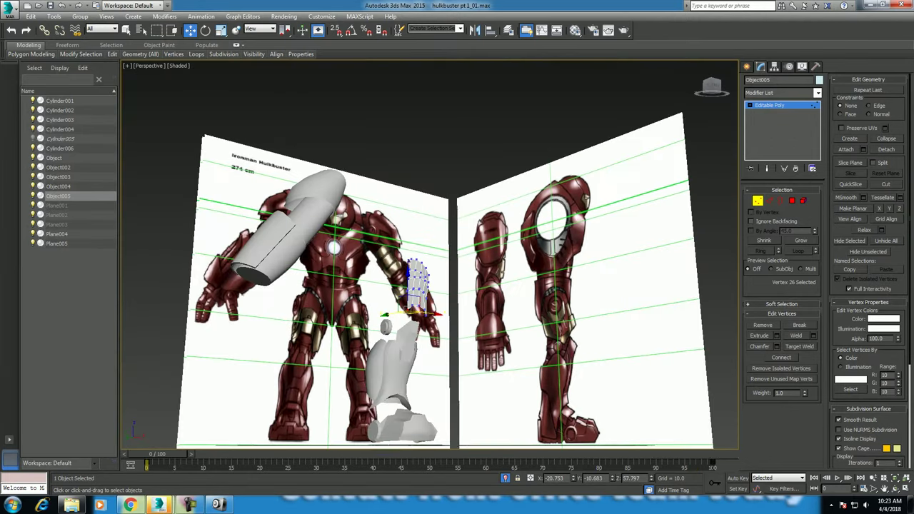
{"action": "scroll", "coordinate": [428, 286], "scroll_direction": "up", "scroll_amount": 10}
{"action": "scroll", "coordinate": [428, 285], "scroll_direction": "down", "scroll_amount": 15}
{"action": "scroll", "coordinate": [429, 286], "scroll_direction": "up", "scroll_amount": 8}
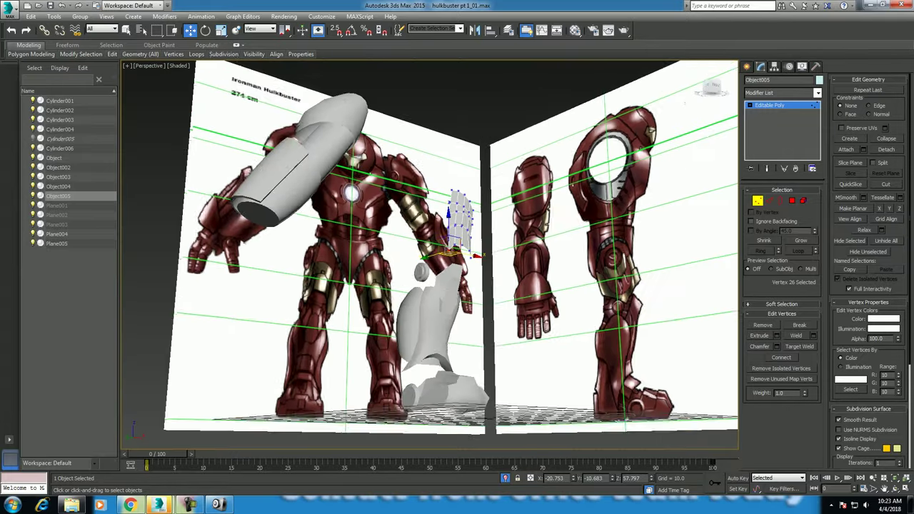
{"action": "middle_click_drag", "start_coordinate": [428, 286], "coordinate": [429, 235], "text": "alt"}
{"action": "scroll", "coordinate": [429, 257], "scroll_direction": "up", "scroll_amount": 5}
{"action": "mouse_move", "coordinate": [429, 286]}
{"action": "middle_mouse_down", "text": "alt"}
{"action": "mouse_move", "coordinate": [457, 279]}
{"action": "mouse_move", "coordinate": [435, 272]}
{"action": "mouse_move", "coordinate": [450, 279]}
{"action": "mouse_move", "coordinate": [443, 285]}
{"action": "middle_mouse_up", "text": "alt"}
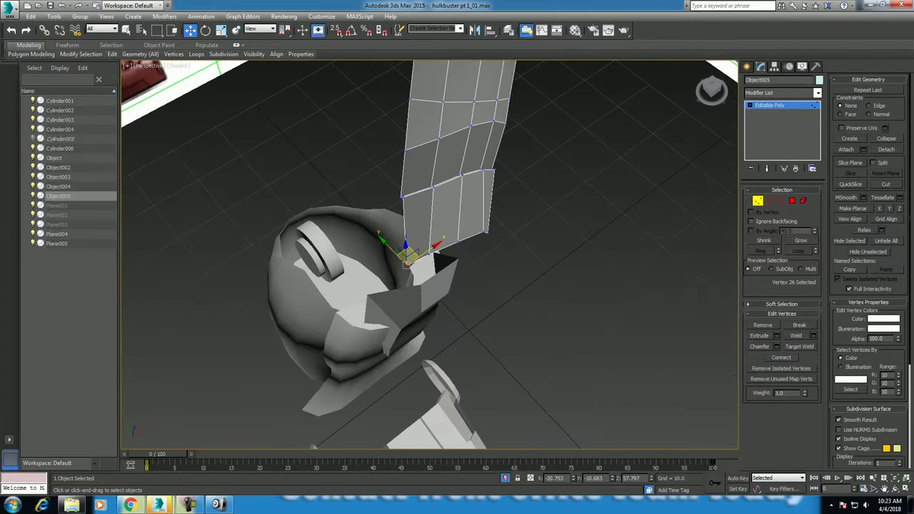
- Select the eight bottom-strip polygons and detach them under the default name Object006
{"action": "left_click", "coordinate": [791, 201]}
{"action": "left_click", "coordinate": [471, 210]}
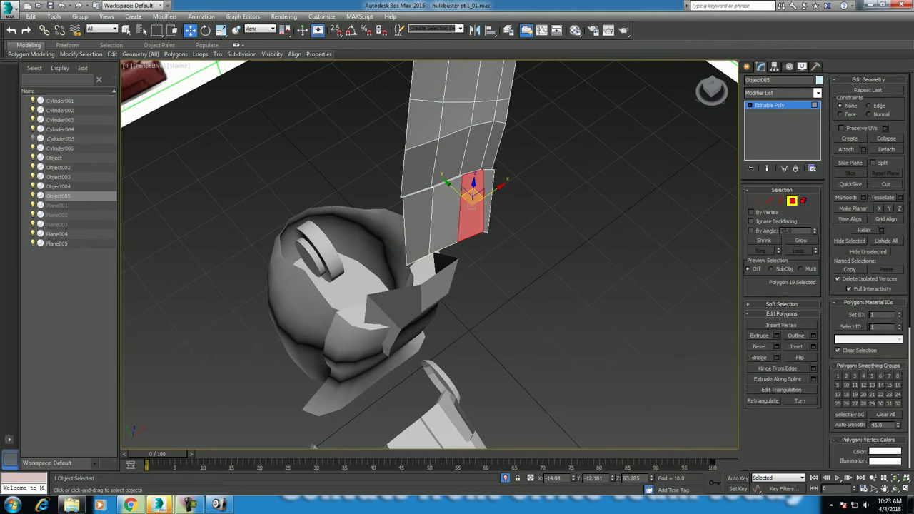
{"action": "left_click", "coordinate": [436, 207], "text": "ctrl"}
{"action": "mouse_move", "coordinate": [428, 285]}
{"action": "middle_mouse_down", "text": "alt"}
{"action": "mouse_move", "coordinate": [457, 257]}
{"action": "mouse_move", "coordinate": [450, 272]}
{"action": "middle_mouse_up", "text": "alt"}
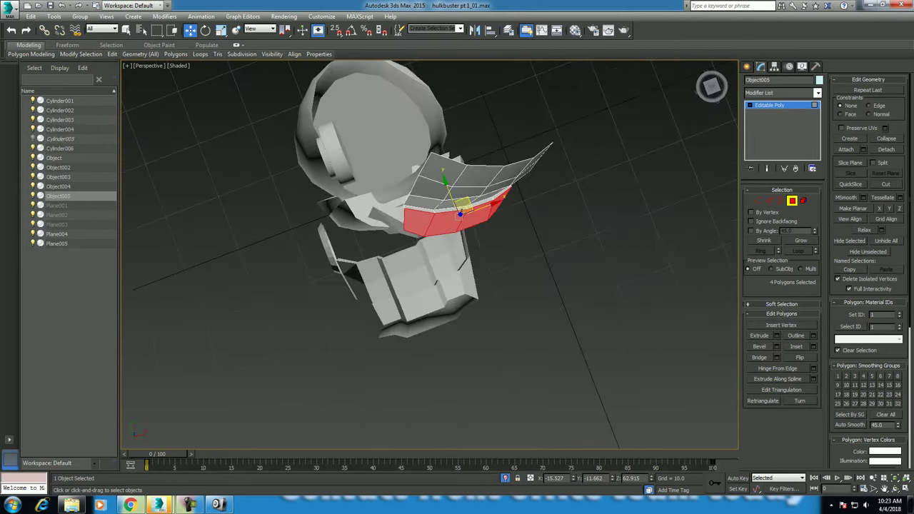
{"action": "left_click", "coordinate": [801, 240]}
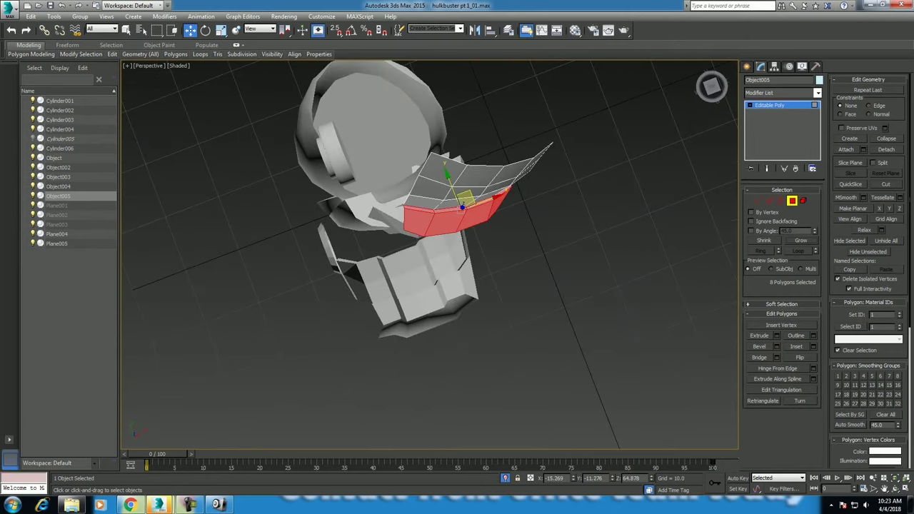
{"action": "left_click", "coordinate": [886, 150]}
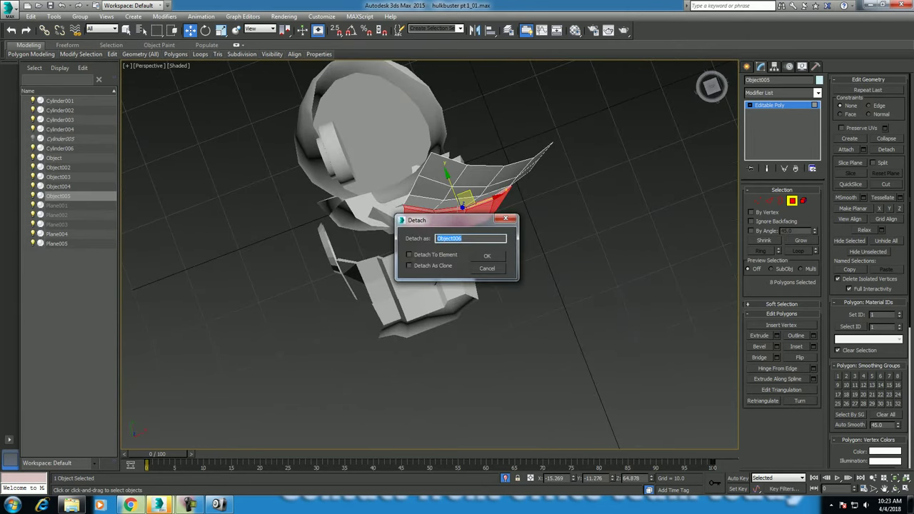
{"action": "key", "text": "Return"}
{"action": "key", "text": "alt+w"}
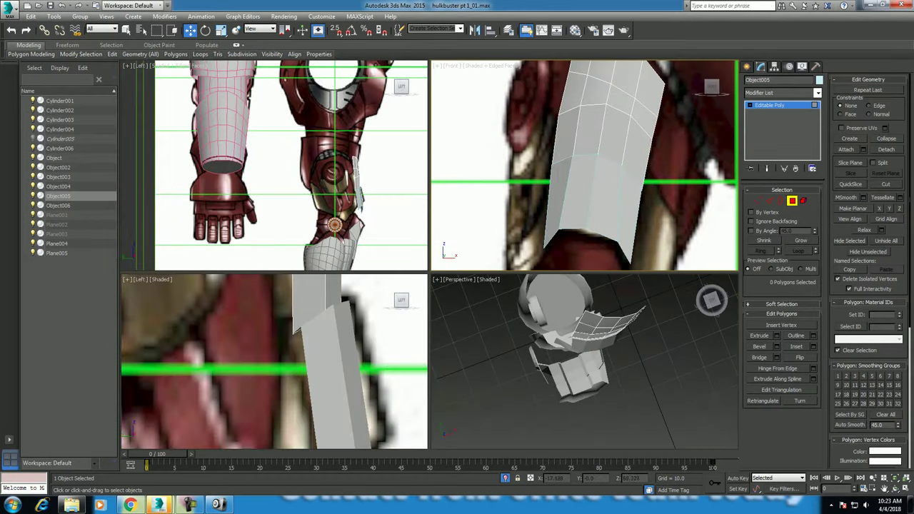
- In a maximized Front view, select Object006 and pick its lower-left edge at Edge level
{"action": "key", "text": "alt+w"}
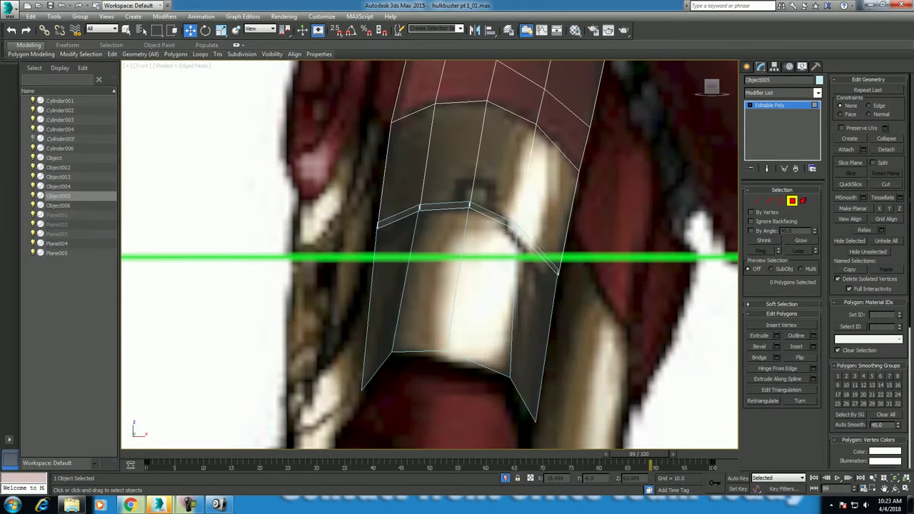
{"action": "key", "text": "2"}
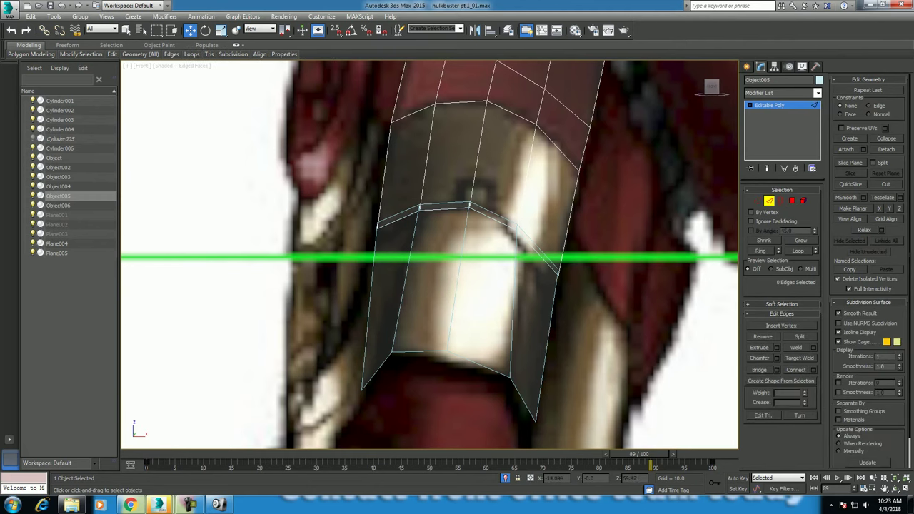
{"action": "right_click", "coordinate": [410, 325]}
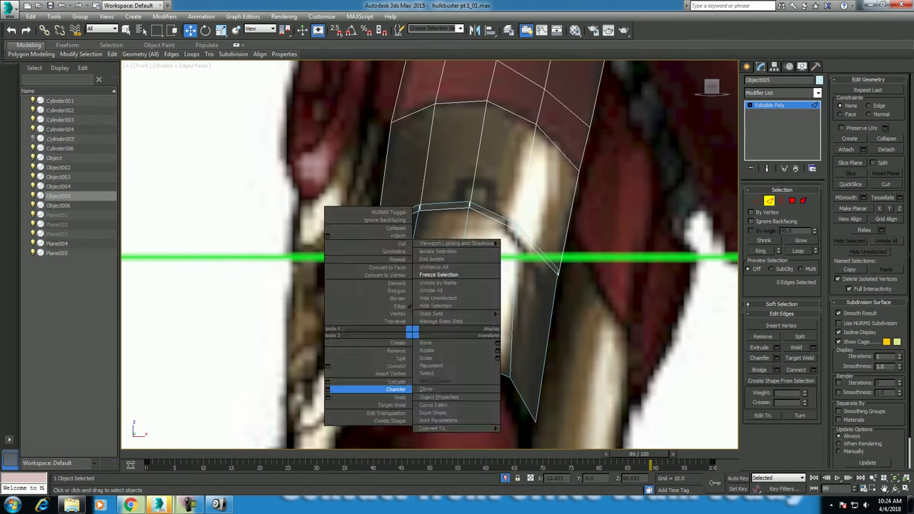
{"action": "left_click", "coordinate": [367, 388]}
{"action": "left_click", "coordinate": [58, 205]}
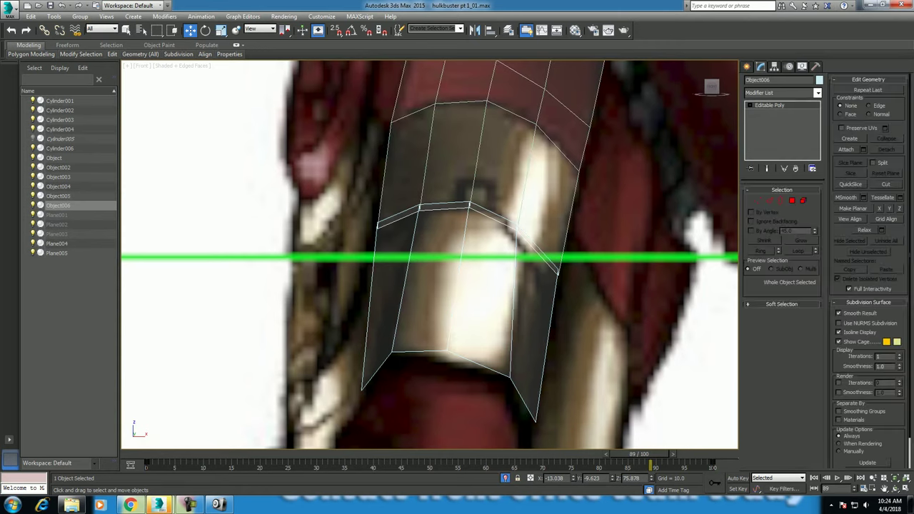
{"action": "key", "text": "2"}
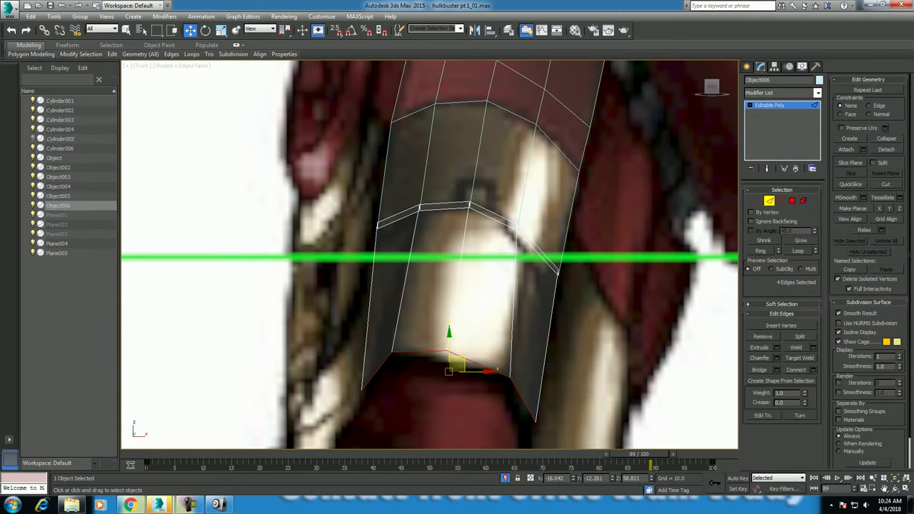
{"action": "left_click", "coordinate": [377, 371]}
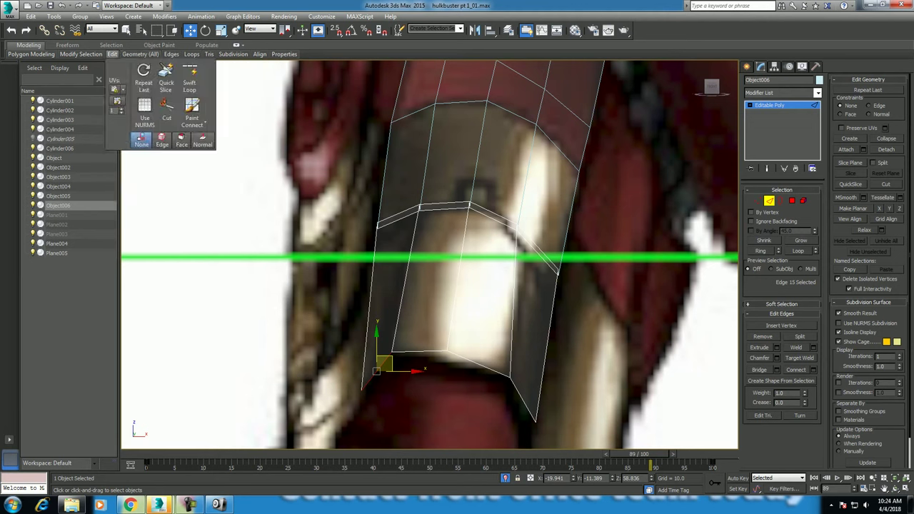
- Cut a new vertical edge loop into Object006 with Swift Loop
{"action": "left_click", "coordinate": [189, 75]}
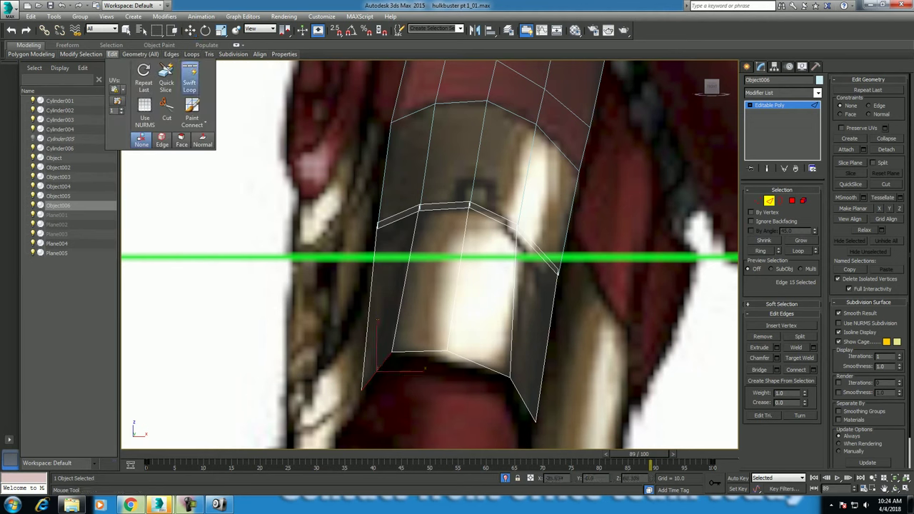
{"action": "left_click", "coordinate": [424, 369]}
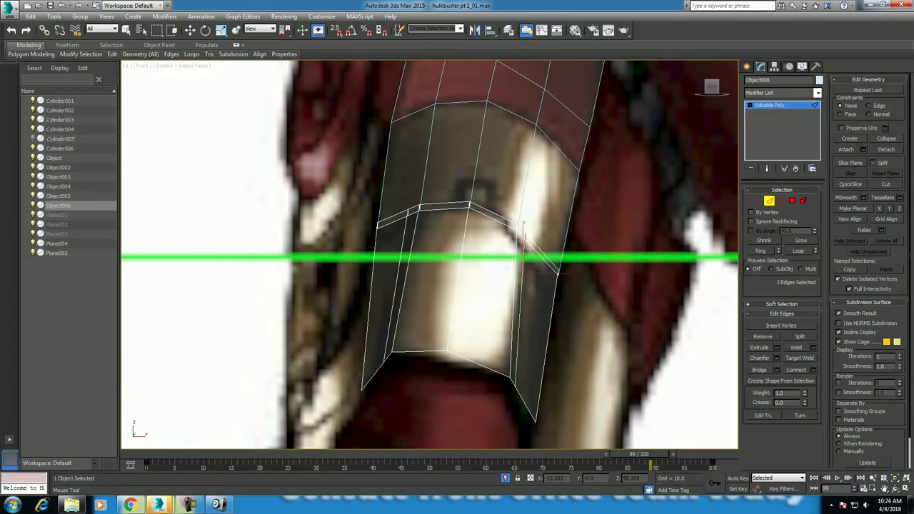
{"action": "key", "text": "w"}
{"action": "key", "text": "alt+w"}
{"action": "key", "text": "alt+w"}
- Frame Object006 and orbit the Perspective view around it at frame 0
{"action": "middle_click_drag", "start_coordinate": [428, 257], "coordinate": [471, 178], "text": "alt"}
{"action": "key", "text": "z"}
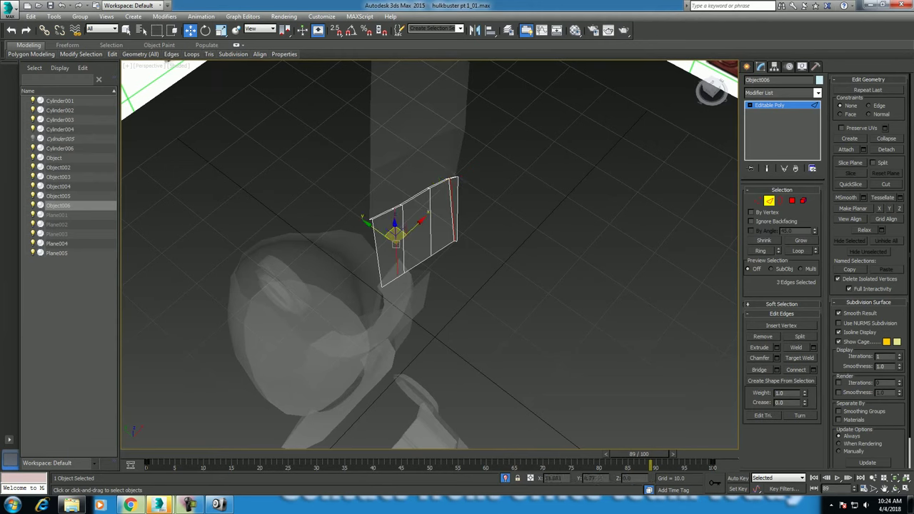
{"action": "middle_click_drag", "start_coordinate": [396, 236], "coordinate": [416, 241], "text": "alt"}
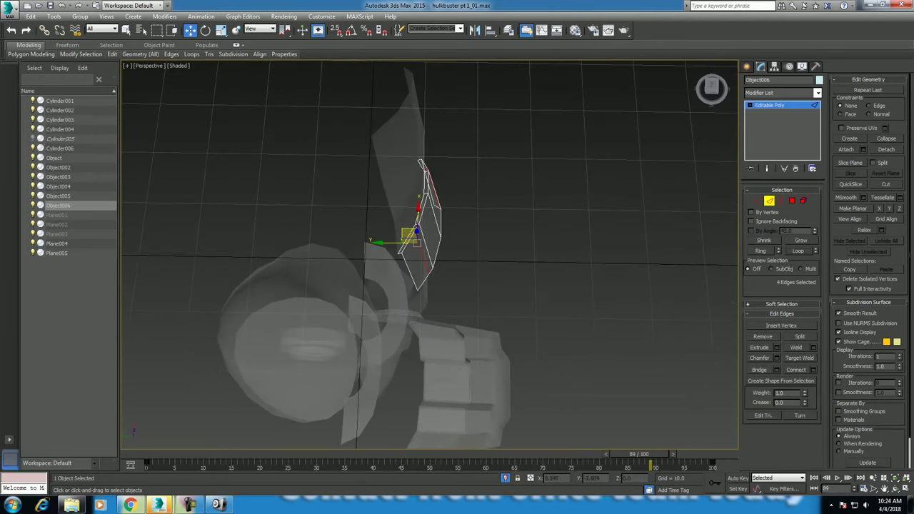
{"action": "mouse_move", "coordinate": [417, 242]}
{"action": "middle_mouse_down", "text": "alt"}
{"action": "mouse_move", "coordinate": [392, 230]}
{"action": "mouse_move", "coordinate": [385, 203]}
{"action": "mouse_move", "coordinate": [368, 200]}
{"action": "mouse_move", "coordinate": [372, 210]}
{"action": "middle_mouse_up", "text": "alt"}
{"action": "key", "text": "Home"}
- Make the plate see-through and nudge its selected edges in the Left view to match the reference
{"action": "key", "text": "alt+w"}
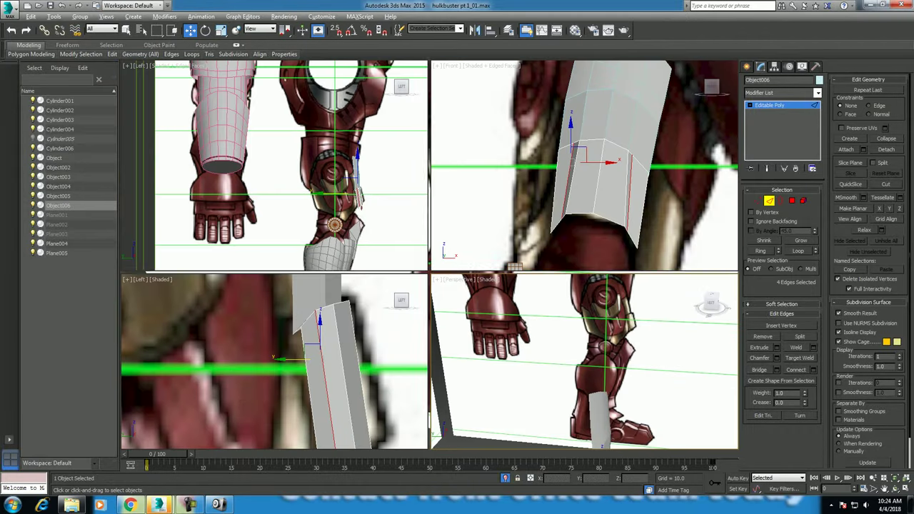
{"action": "middle_click_drag", "start_coordinate": [585, 164], "coordinate": [581, 206]}
{"action": "key", "text": "alt+w"}
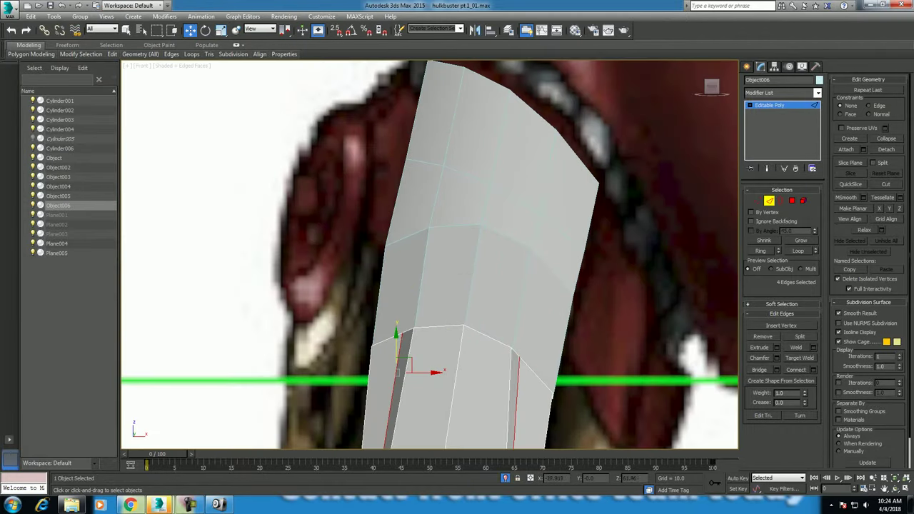
{"action": "key", "text": "alt+x"}
{"action": "mouse_move", "coordinate": [429, 285]}
{"action": "middle_mouse_down"}
{"action": "mouse_move", "coordinate": [457, 320]}
{"action": "mouse_move", "coordinate": [468, 317]}
{"action": "middle_mouse_up"}
{"action": "scroll", "coordinate": [500, 257], "scroll_direction": "down", "scroll_amount": 5}
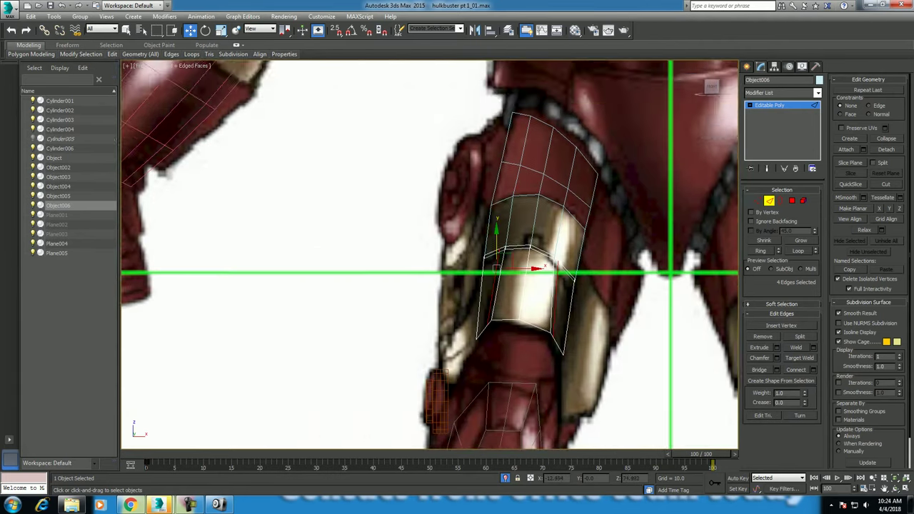
{"action": "scroll", "coordinate": [500, 257], "scroll_direction": "up", "scroll_amount": 3}
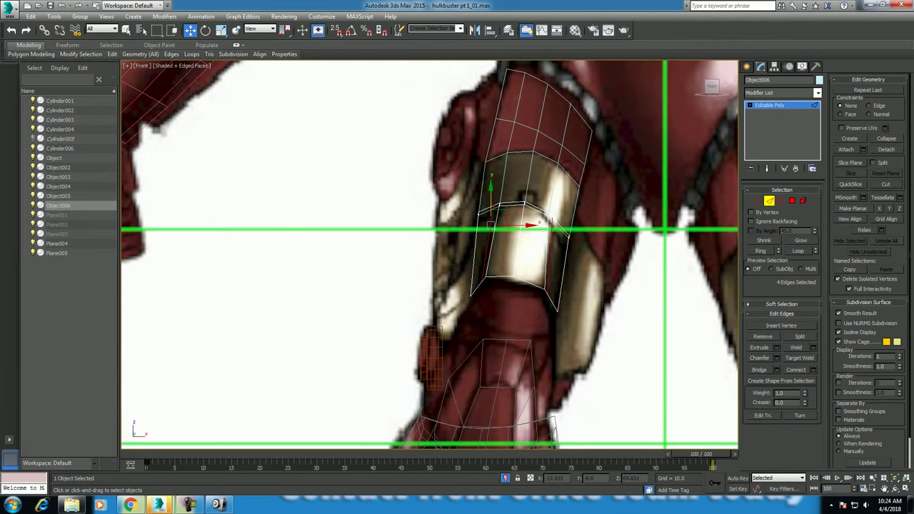
{"action": "key", "text": "alt+w"}
{"action": "scroll", "coordinate": [275, 357], "scroll_direction": "down", "scroll_amount": 3}
{"action": "scroll", "coordinate": [275, 357], "scroll_direction": "down", "scroll_amount": 3}
{"action": "key", "text": "alt+w"}
{"action": "middle_click_drag", "start_coordinate": [429, 254], "coordinate": [423, 273]}
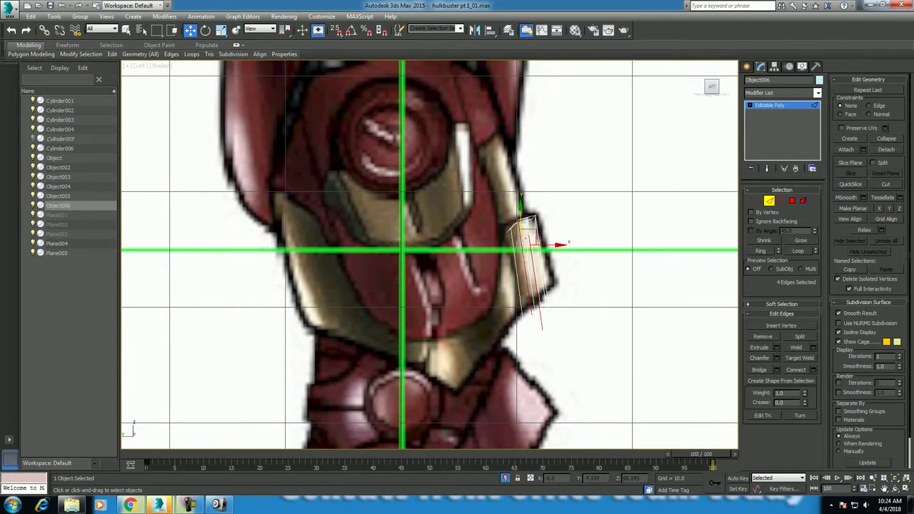
{"action": "left_click_drag", "start_coordinate": [525, 236], "coordinate": [527, 233]}
- Select a single edge on the plate's side and check it in the Left and Front views
{"action": "key", "text": "alt+w"}
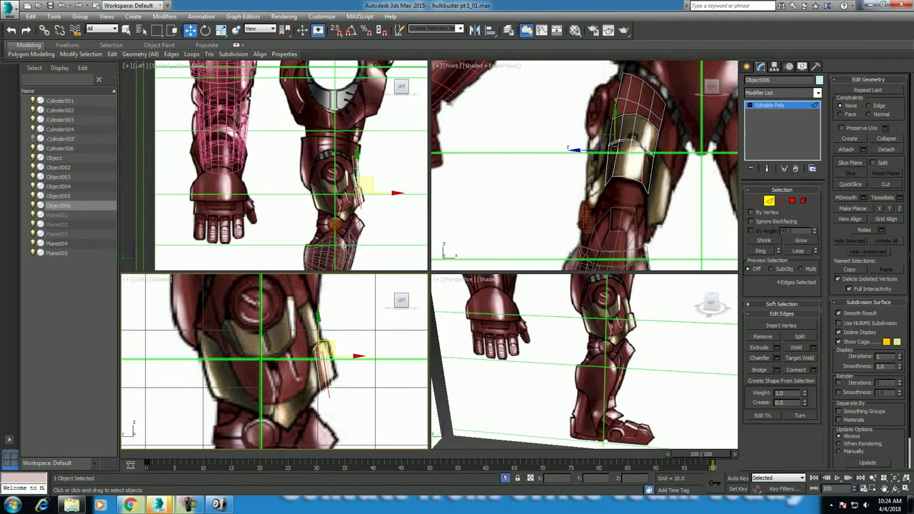
{"action": "middle_click_drag", "start_coordinate": [653, 152], "coordinate": [660, 172]}
{"action": "left_click", "coordinate": [613, 180]}
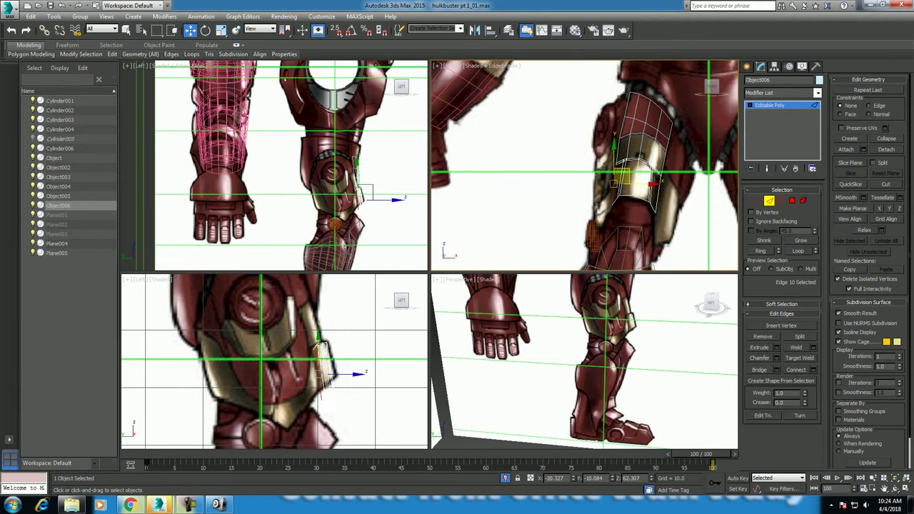
{"action": "scroll", "coordinate": [275, 360], "scroll_direction": "up", "scroll_amount": 3}
{"action": "key", "text": "alt+w"}
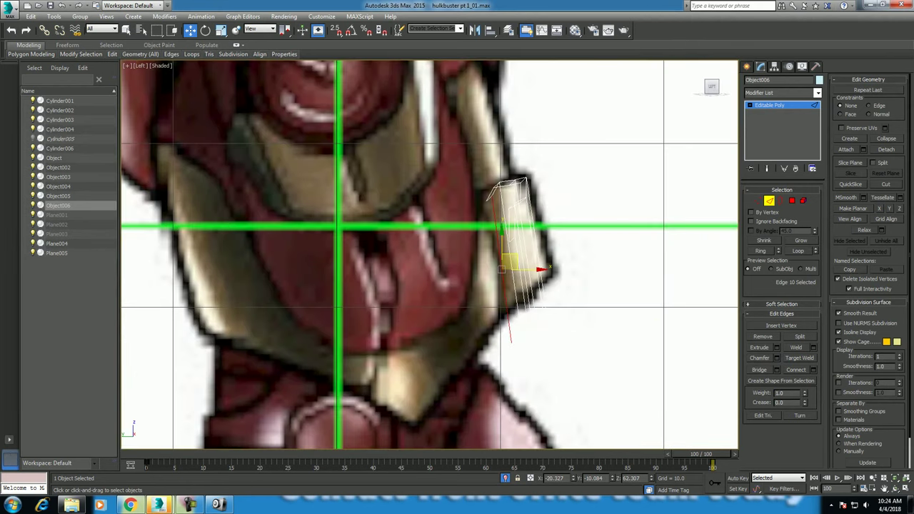
{"action": "key", "text": "alt+w"}
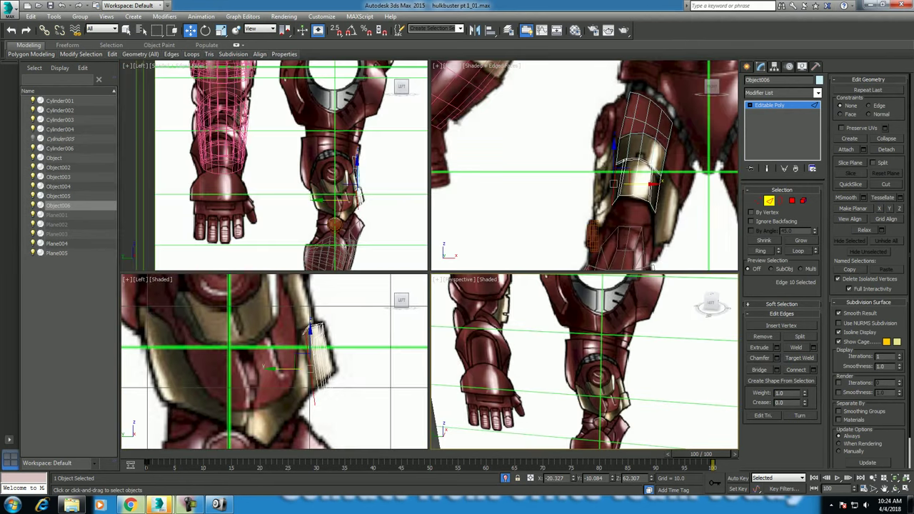
{"action": "scroll", "coordinate": [585, 165], "scroll_direction": "up", "scroll_amount": 2}
{"action": "key", "text": "alt+w"}
{"action": "key", "text": "alt+w"}
{"action": "scroll", "coordinate": [584, 362], "scroll_direction": "up", "scroll_amount": 2}
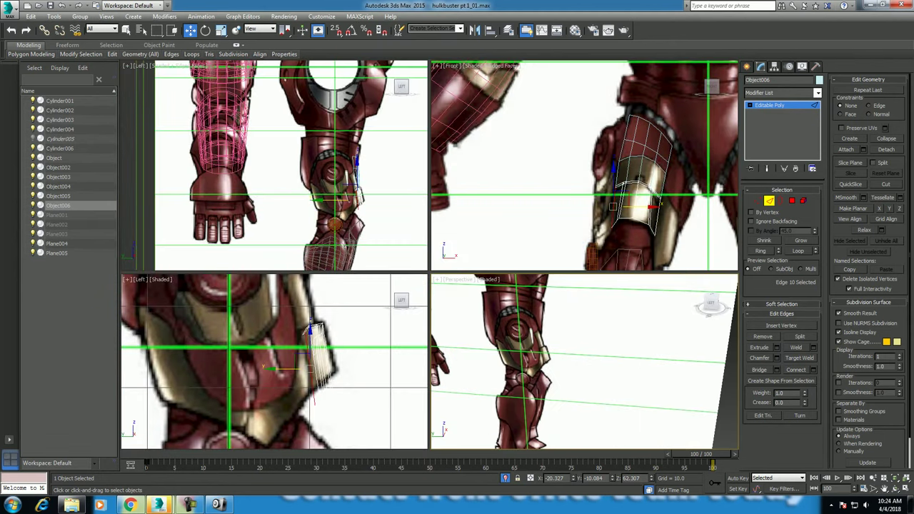
{"action": "scroll", "coordinate": [584, 362], "scroll_direction": "up", "scroll_amount": 2}
{"action": "key", "text": "alt+w"}
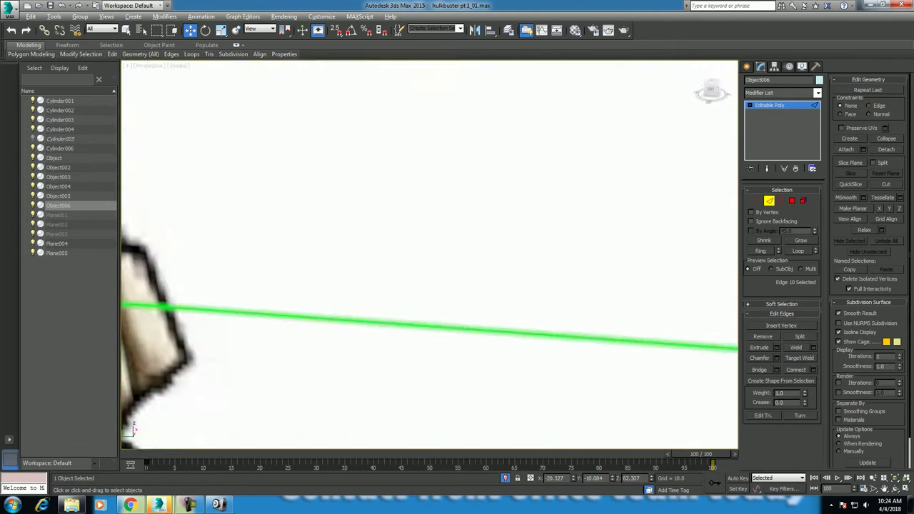
{"action": "scroll", "coordinate": [428, 257], "scroll_direction": "down", "scroll_amount": 5}
- Orbit the Perspective view at frame 0 to review the plate against the armor
{"action": "mouse_move", "coordinate": [429, 257]}
{"action": "middle_mouse_down", "text": "alt"}
{"action": "mouse_move", "coordinate": [457, 257]}
{"action": "mouse_move", "coordinate": [429, 236]}
{"action": "mouse_move", "coordinate": [429, 214]}
{"action": "middle_mouse_up", "text": "alt"}
{"action": "scroll", "coordinate": [429, 258], "scroll_direction": "up", "scroll_amount": 5}
{"action": "key", "text": "Home"}
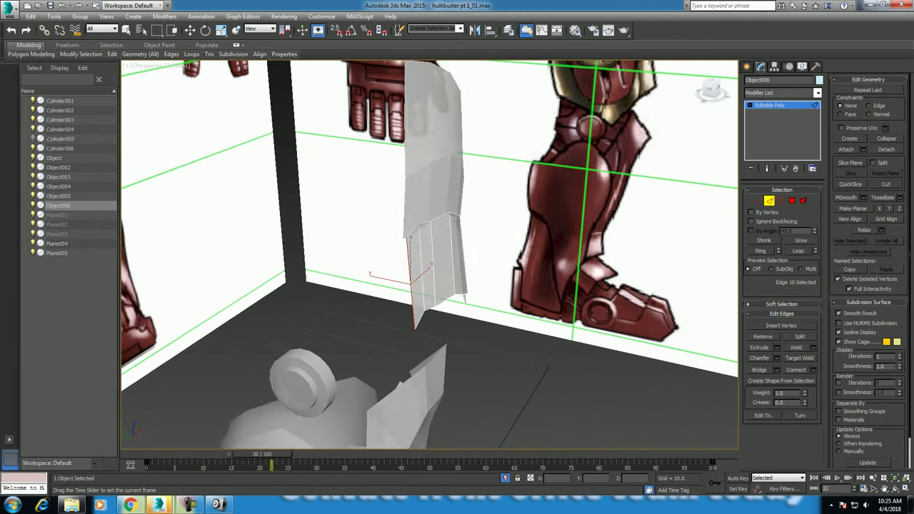
{"action": "mouse_move", "coordinate": [429, 257]}
{"action": "middle_mouse_down", "text": "alt"}
{"action": "mouse_move", "coordinate": [443, 257]}
{"action": "mouse_move", "coordinate": [428, 243]}
{"action": "mouse_move", "coordinate": [442, 207]}
{"action": "mouse_move", "coordinate": [443, 243]}
{"action": "middle_mouse_up", "text": "alt"}
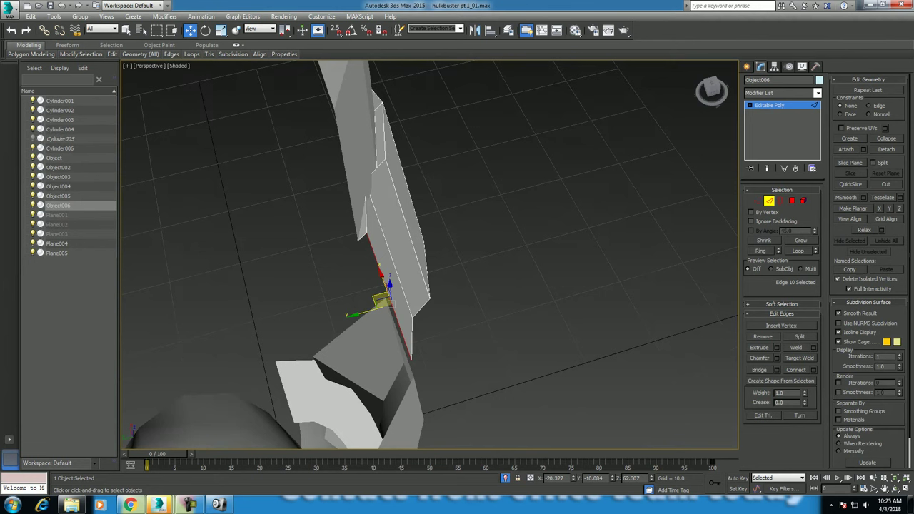
{"action": "key", "text": "alt+w"}
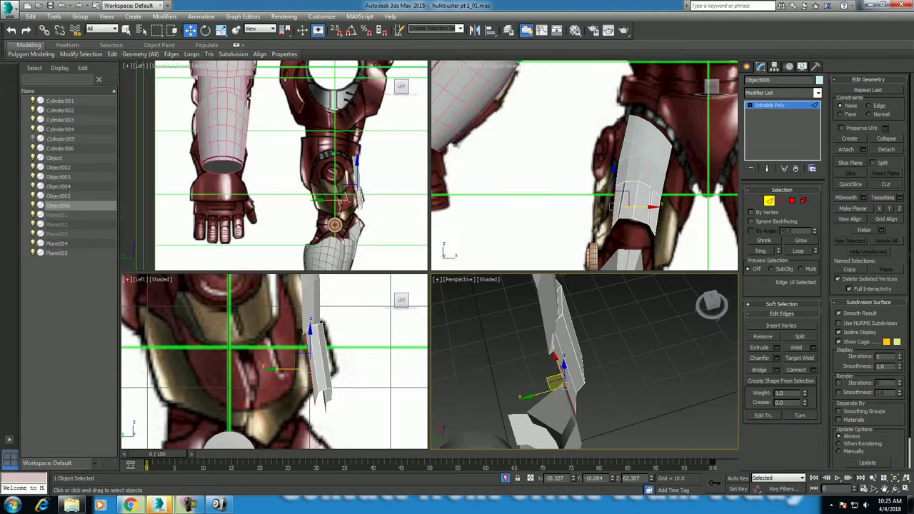
- In the Left view, pull the selected edges down and out toward the knee
{"action": "scroll", "coordinate": [335, 178], "scroll_direction": "up", "scroll_amount": 2}
{"action": "key", "text": "alt+w"}
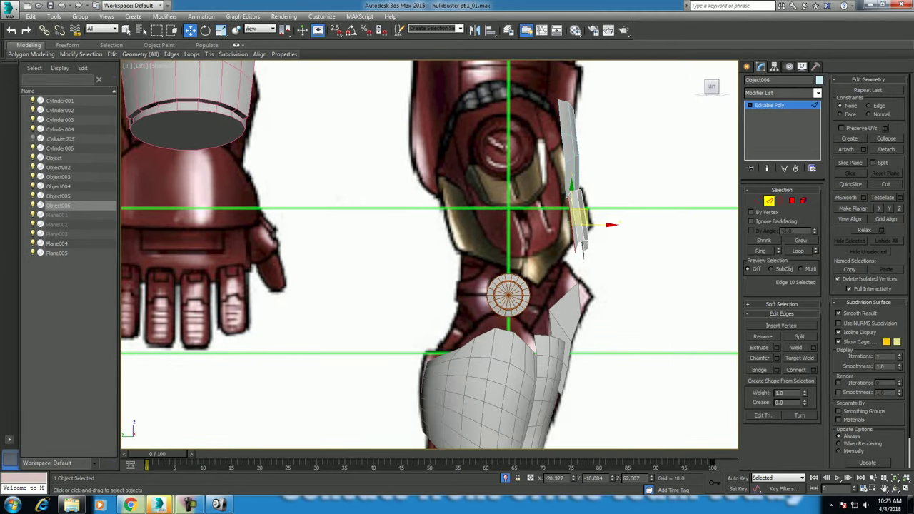
{"action": "scroll", "coordinate": [655, 410], "scroll_direction": "up", "scroll_amount": 4}
{"action": "left_click_drag", "start_coordinate": [582, 195], "coordinate": [518, 228], "text": "shift"}
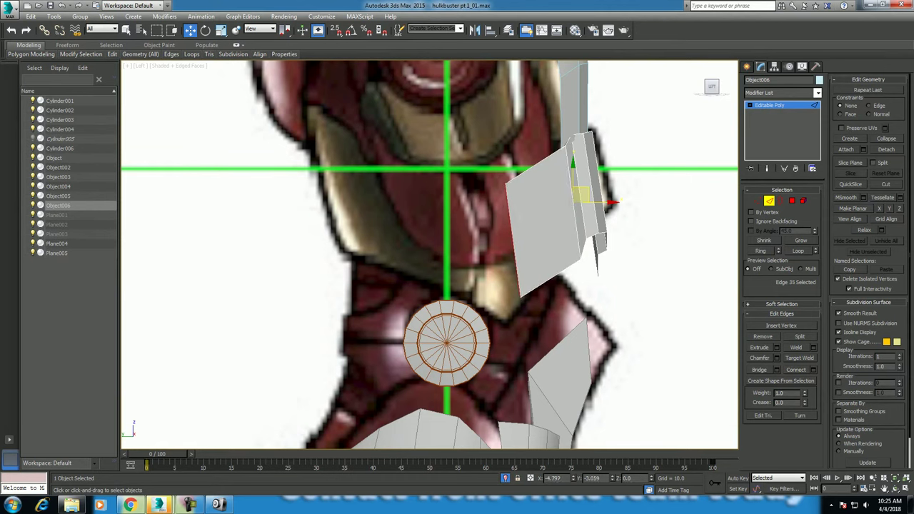
{"action": "left_click_drag", "start_coordinate": [517, 228], "coordinate": [509, 249], "text": "shift"}
{"action": "key", "text": "alt+w"}
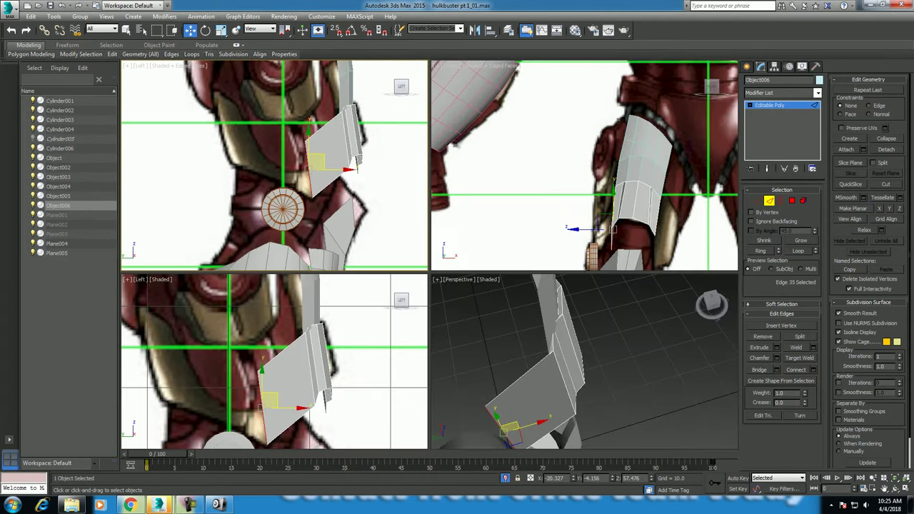
- Set the top-right view to Front, then slide and raise the edge to follow the reference
{"action": "key", "text": "f"}
{"action": "scroll", "coordinate": [654, 195], "scroll_direction": "up", "scroll_amount": 3}
{"action": "scroll", "coordinate": [338, 189], "scroll_direction": "up", "scroll_amount": 4}
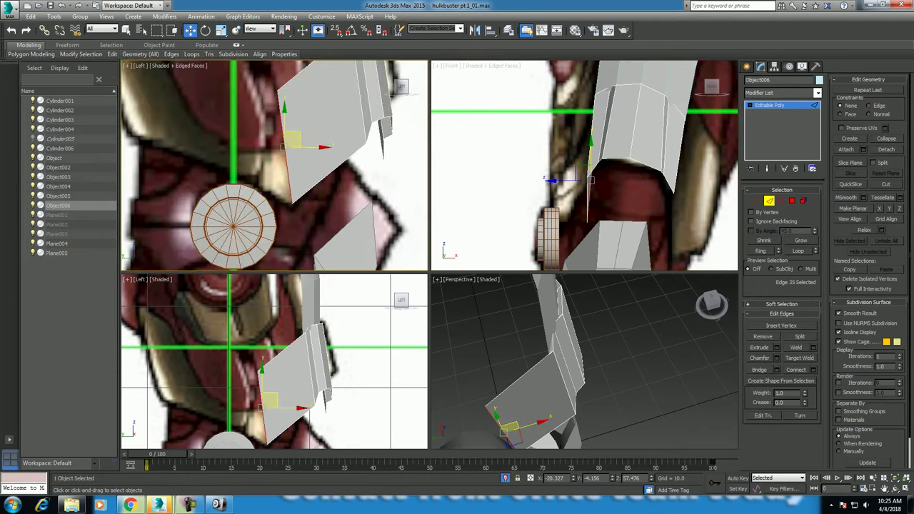
{"action": "middle_click_drag", "start_coordinate": [338, 189], "coordinate": [350, 211]}
{"action": "left_click_drag", "start_coordinate": [608, 190], "coordinate": [543, 197]}
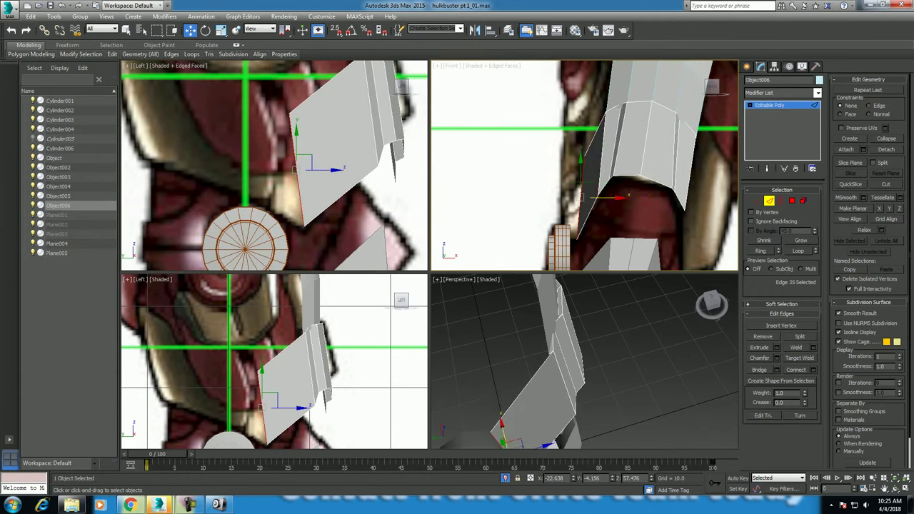
{"action": "middle_click_drag", "start_coordinate": [329, 179], "coordinate": [349, 200]}
{"action": "left_click_drag", "start_coordinate": [321, 187], "coordinate": [222, 141]}
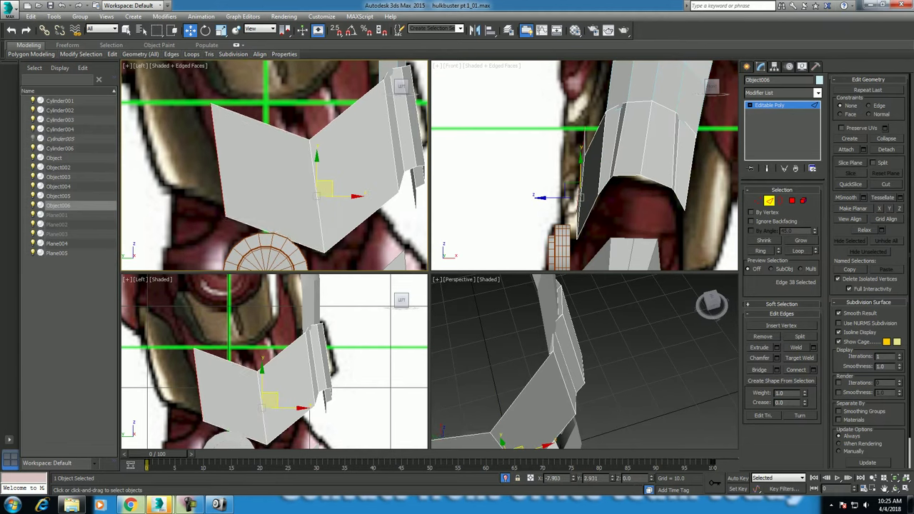
{"action": "middle_click_drag", "start_coordinate": [643, 178], "coordinate": [642, 194]}
{"action": "left_click_drag", "start_coordinate": [540, 178], "coordinate": [581, 178]}
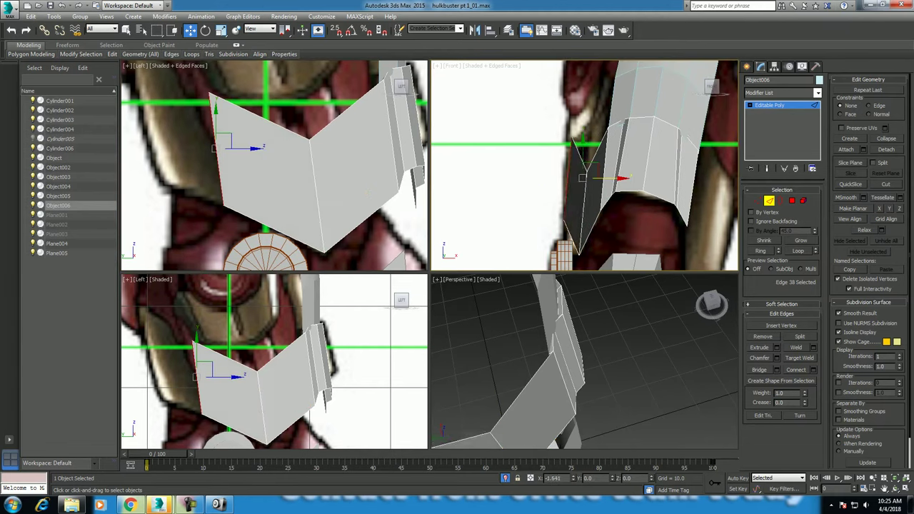
- Move another plate edge up and outward, then set the lower viewport to Top
{"action": "left_click", "coordinate": [251, 165]}
{"action": "scroll", "coordinate": [252, 164], "scroll_direction": "up", "scroll_amount": 2}
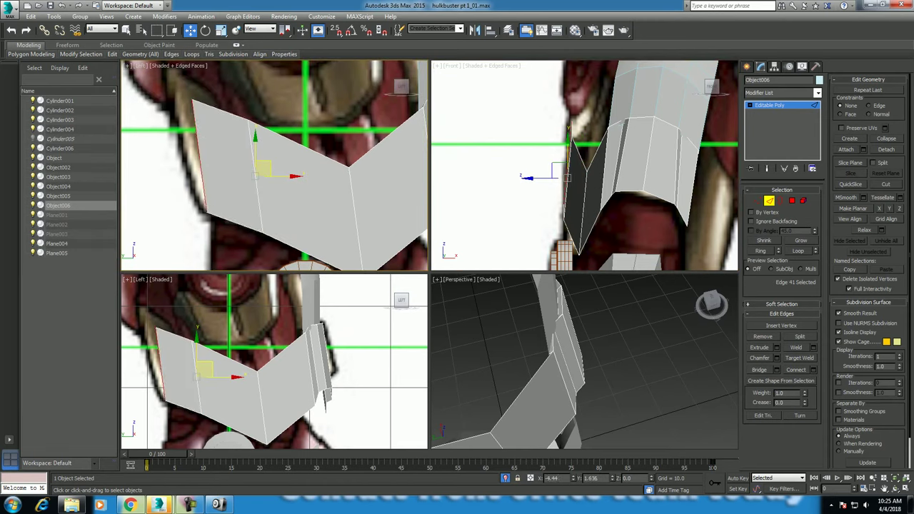
{"action": "left_click_drag", "start_coordinate": [261, 169], "coordinate": [192, 147]}
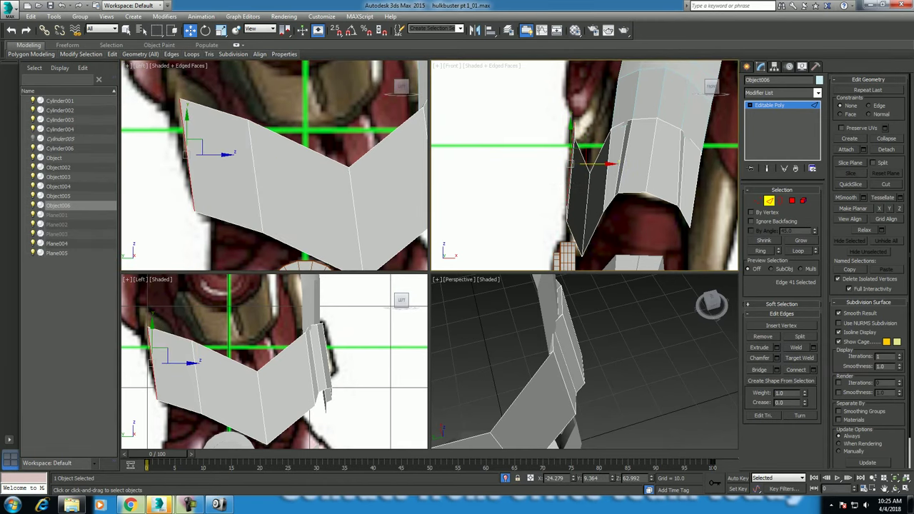
{"action": "middle_click_drag", "start_coordinate": [271, 164], "coordinate": [278, 181]}
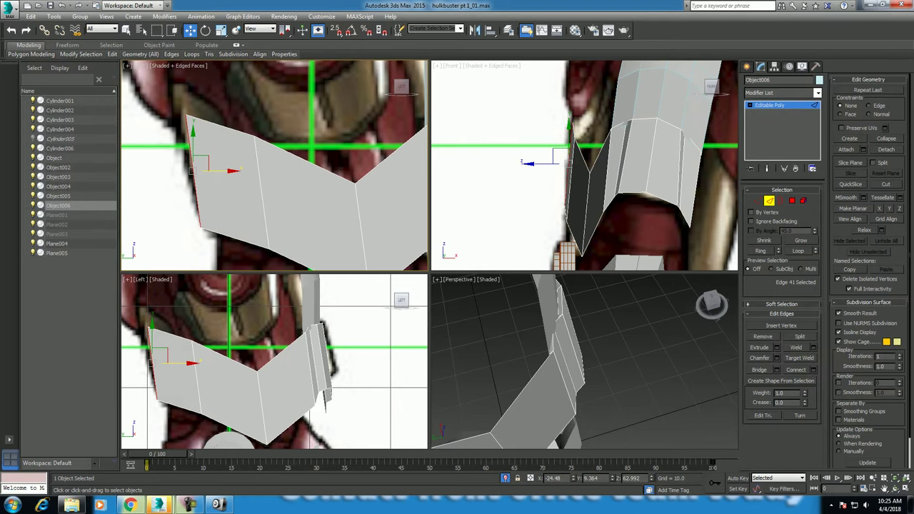
{"action": "middle_click_drag", "start_coordinate": [272, 357], "coordinate": [304, 384]}
{"action": "key", "text": "t"}
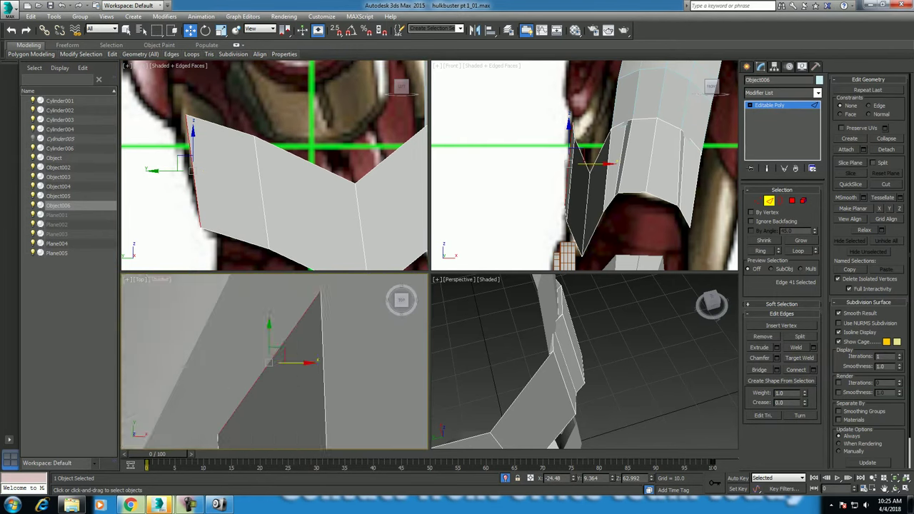
- Shift-drag the edge into a new strip and bend its outer edge around the knee in see-through
{"action": "left_click_drag", "start_coordinate": [303, 342], "coordinate": [341, 328], "text": "shift"}
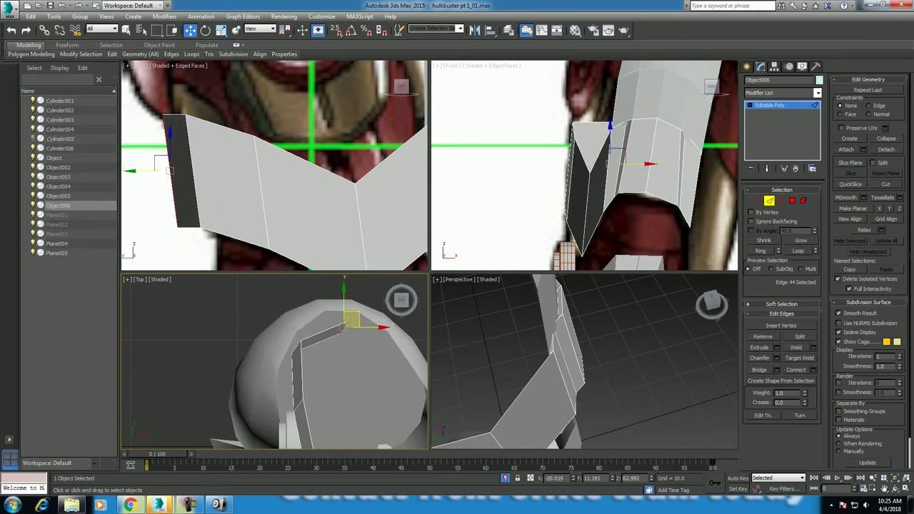
{"action": "key", "text": "alt+x"}
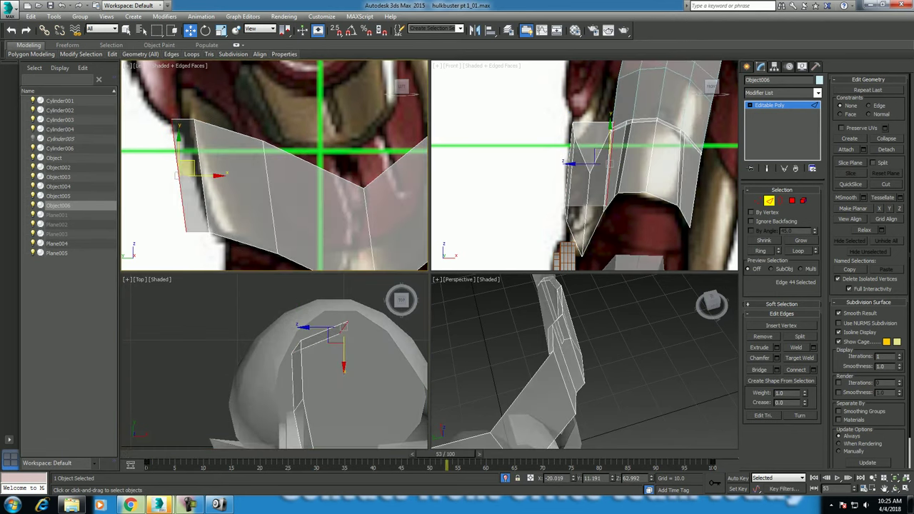
{"action": "mouse_move", "coordinate": [343, 329]}
{"action": "left_mouse_down"}
{"action": "mouse_move", "coordinate": [343, 341]}
{"action": "mouse_move", "coordinate": [275, 348]}
{"action": "left_mouse_up"}
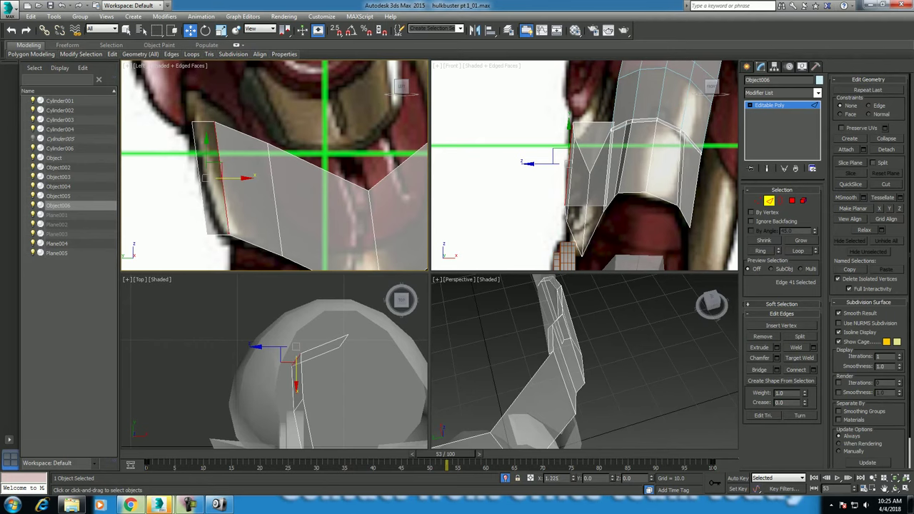
{"action": "left_click_drag", "start_coordinate": [289, 350], "coordinate": [289, 363]}
- Move the adjoining plate edges along the knee curve in the Top and Front views
{"action": "left_click", "coordinate": [294, 365]}
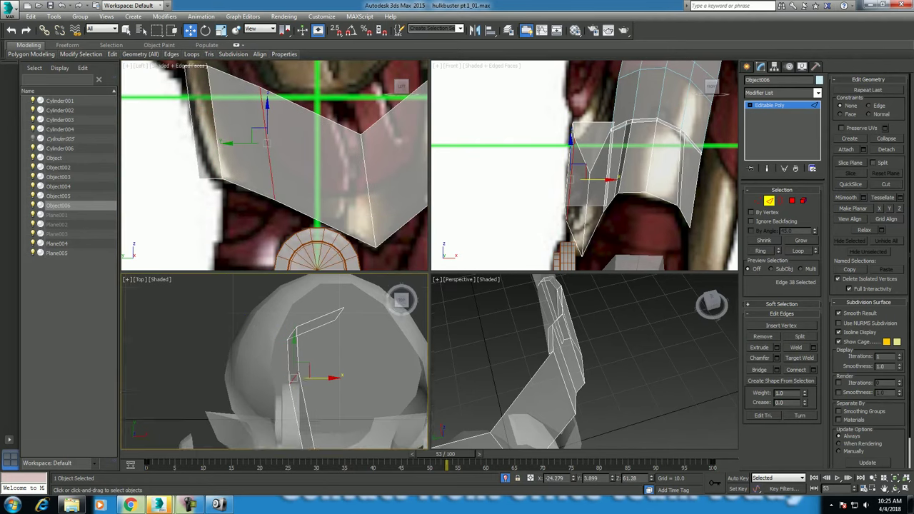
{"action": "middle_click_drag", "start_coordinate": [295, 365], "coordinate": [293, 341]}
{"action": "left_click_drag", "start_coordinate": [292, 350], "coordinate": [293, 363]}
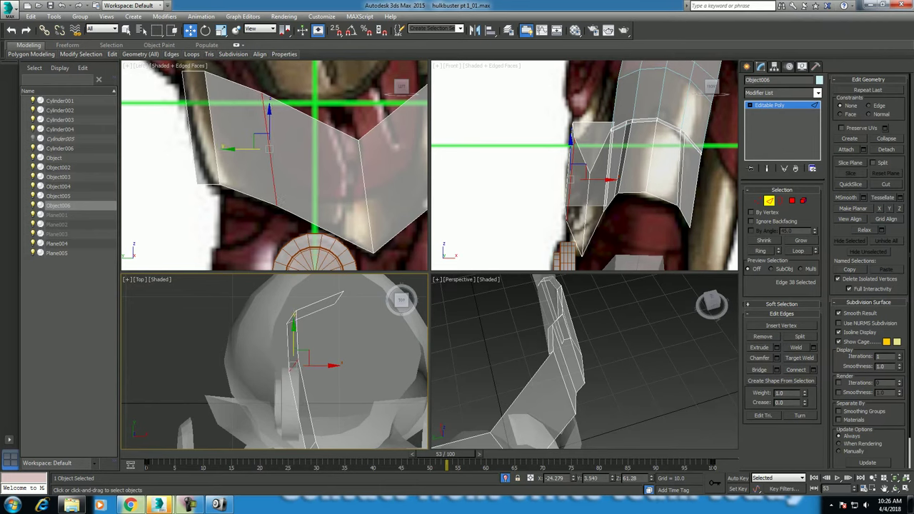
{"action": "left_click_drag", "start_coordinate": [572, 143], "coordinate": [574, 150]}
{"action": "middle_click_drag", "start_coordinate": [300, 357], "coordinate": [279, 322]}
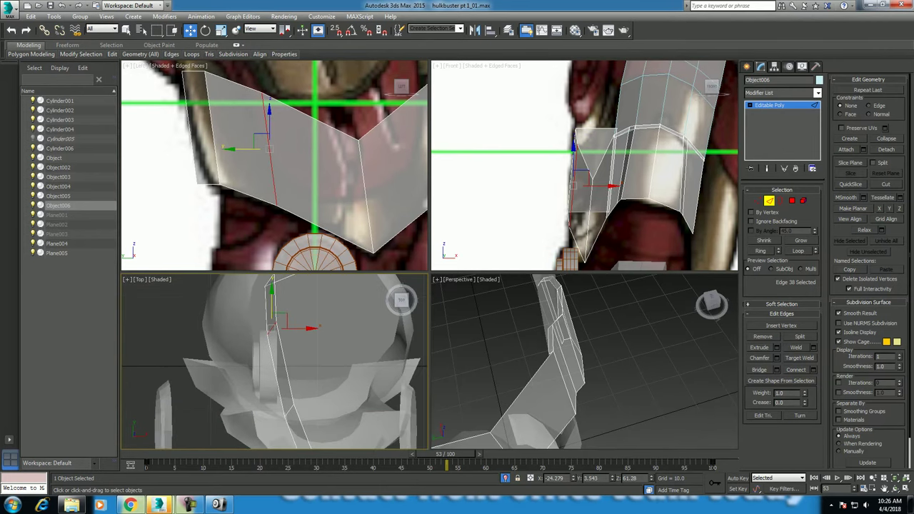
{"action": "left_click_drag", "start_coordinate": [269, 314], "coordinate": [269, 307]}
{"action": "middle_click_drag", "start_coordinate": [285, 178], "coordinate": [294, 183]}
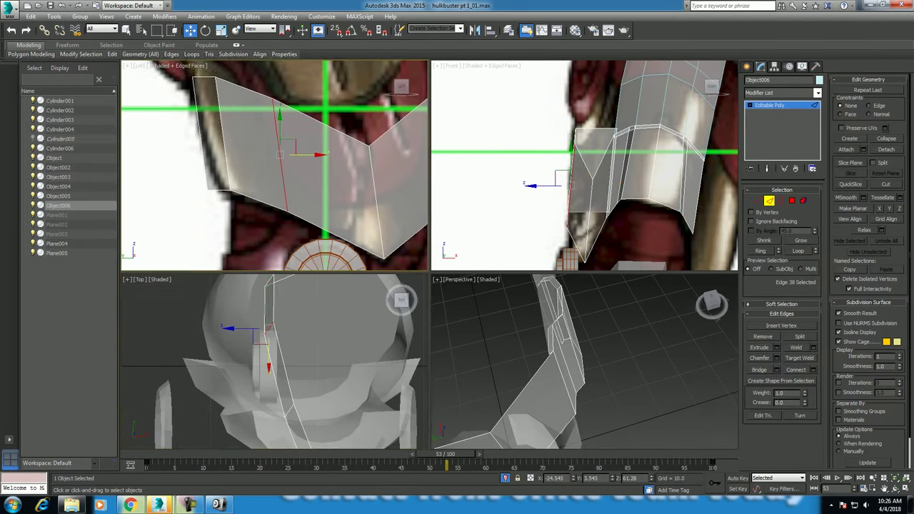
{"action": "left_click", "coordinate": [379, 214]}
{"action": "middle_click_drag", "start_coordinate": [285, 400], "coordinate": [283, 354]}
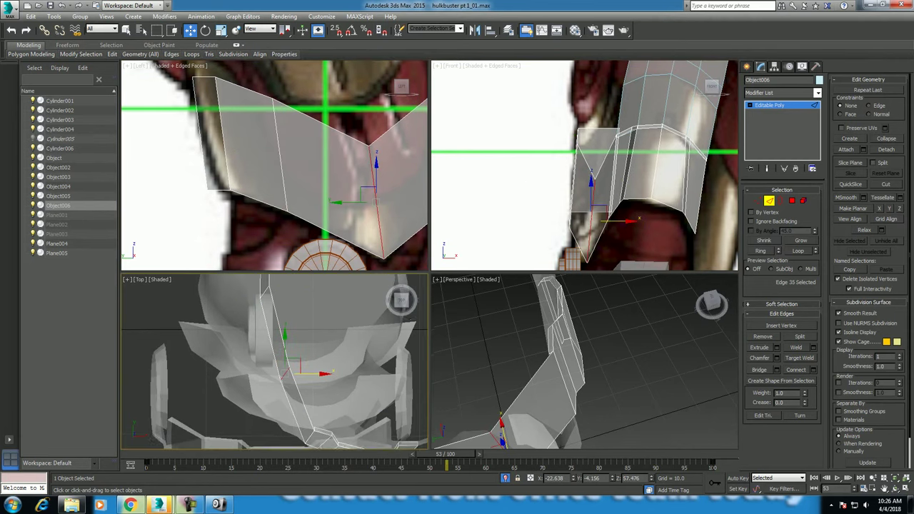
- Orbit the maximized Perspective view to see the leg armor from the front
{"action": "mouse_move", "coordinate": [500, 428]}
{"action": "middle_mouse_down", "text": "alt"}
{"action": "mouse_move", "coordinate": [543, 372]}
{"action": "mouse_move", "coordinate": [572, 357]}
{"action": "middle_mouse_up", "text": "alt"}
{"action": "key", "text": "alt+w"}
{"action": "mouse_move", "coordinate": [428, 286]}
{"action": "middle_mouse_down", "text": "alt"}
{"action": "mouse_move", "coordinate": [458, 272]}
{"action": "mouse_move", "coordinate": [435, 307]}
{"action": "mouse_move", "coordinate": [443, 342]}
{"action": "middle_mouse_up", "text": "alt"}
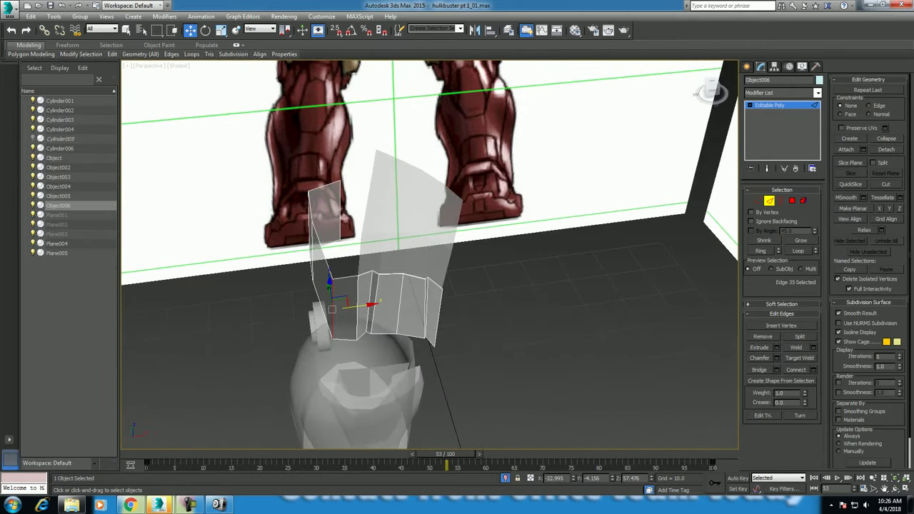
- Add a Symmetry modifier to Object006 with Flip checked
{"action": "left_click", "coordinate": [770, 105]}
{"action": "left_click", "coordinate": [782, 93]}
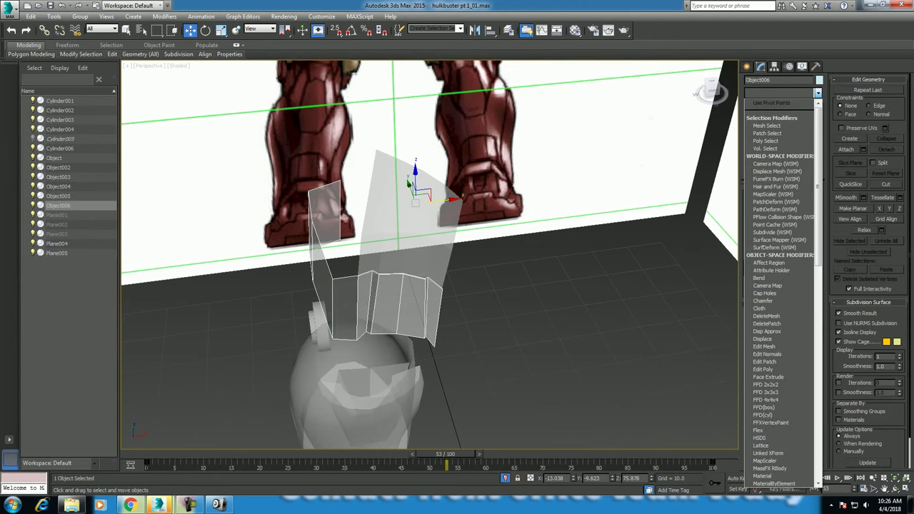
{"action": "type", "text": "sym"}
{"action": "key", "text": "Return"}
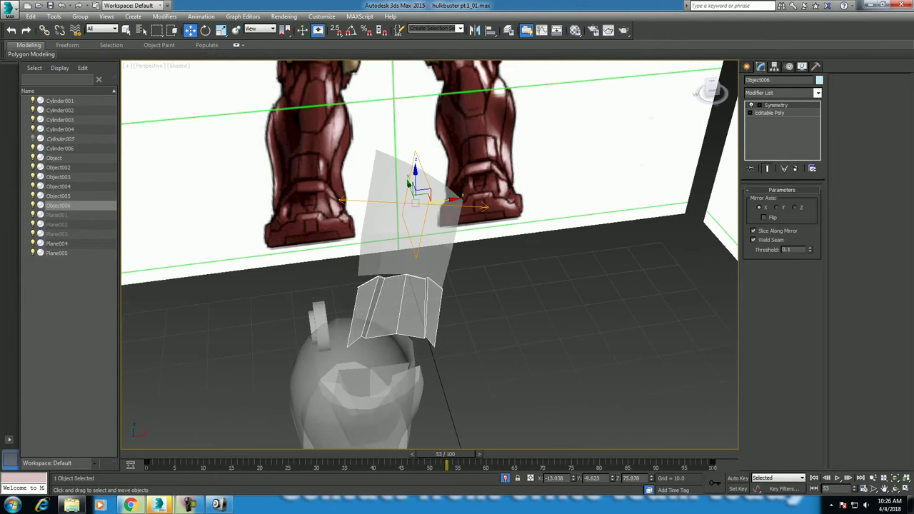
{"action": "left_click", "coordinate": [763, 218]}
{"action": "middle_click_drag", "start_coordinate": [464, 286], "coordinate": [507, 271], "text": "alt"}
{"action": "middle_click_drag", "start_coordinate": [429, 257], "coordinate": [471, 282], "text": "alt"}
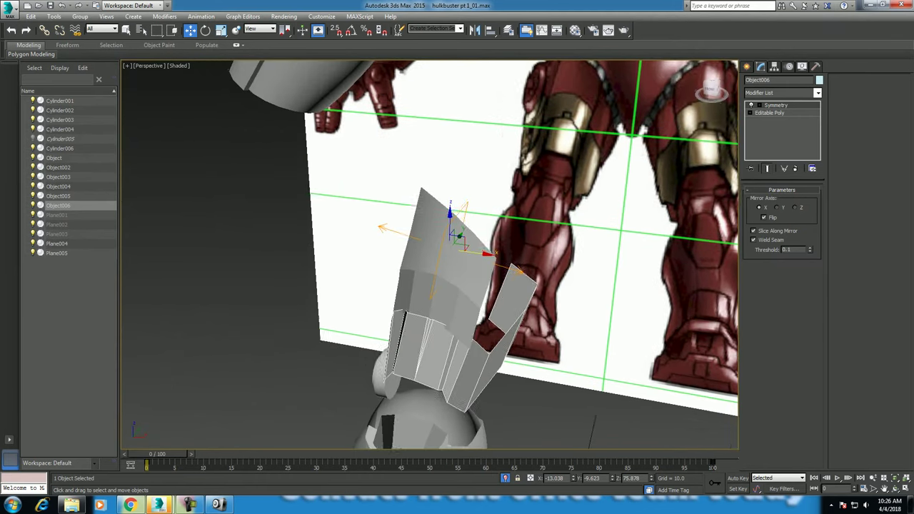
- Move and rotate the Symmetry mirror plane along X to fit the plate's width over the knee
{"action": "key", "text": "alt+w"}
{"action": "key", "text": "alt+w"}
{"action": "scroll", "coordinate": [428, 254], "scroll_direction": "up", "scroll_amount": 2}
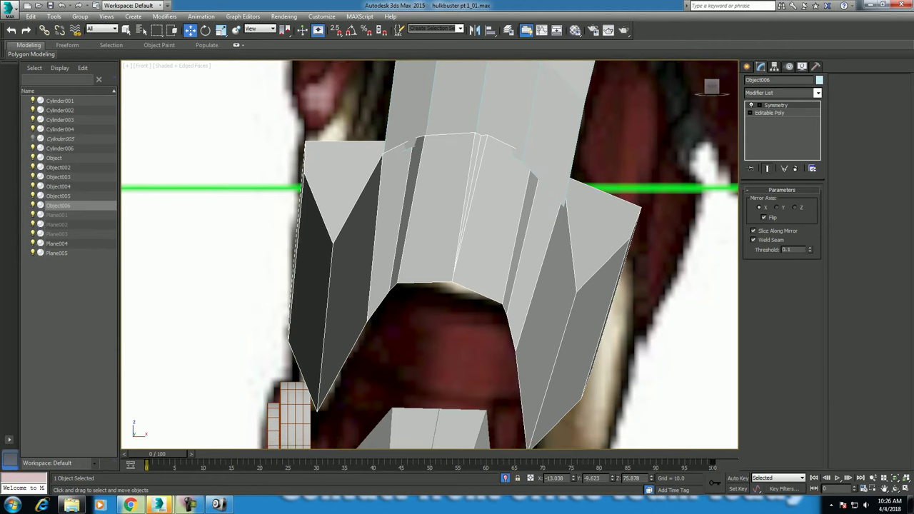
{"action": "key", "text": "1"}
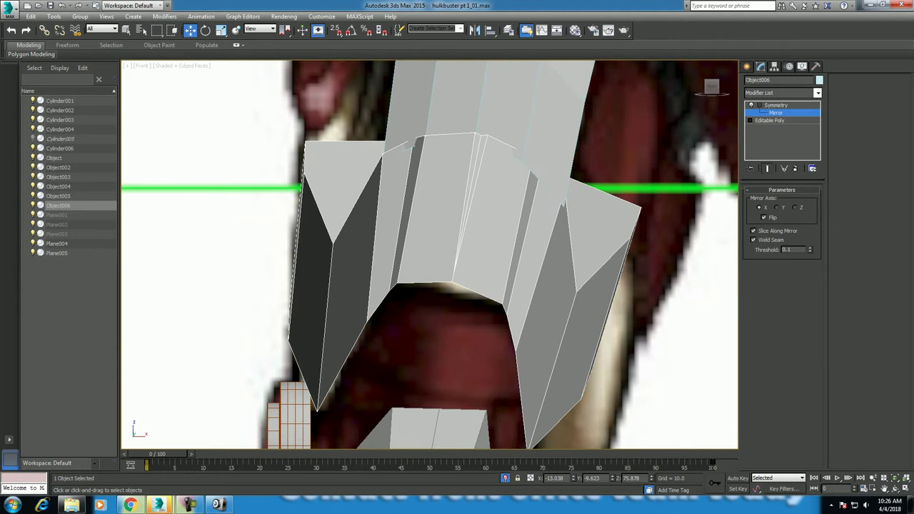
{"action": "scroll", "coordinate": [471, 250], "scroll_direction": "down", "scroll_amount": 4}
{"action": "left_click_drag", "start_coordinate": [525, 154], "coordinate": [530, 153]}
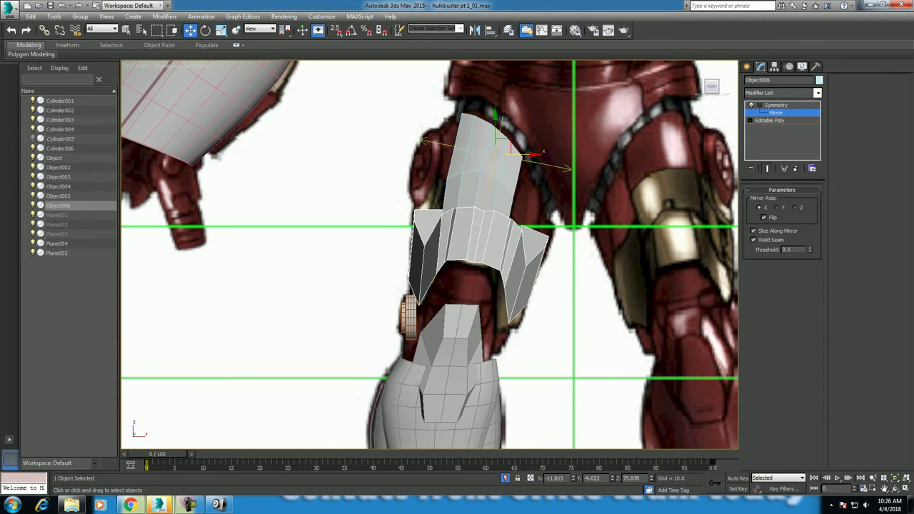
{"action": "key", "text": "e"}
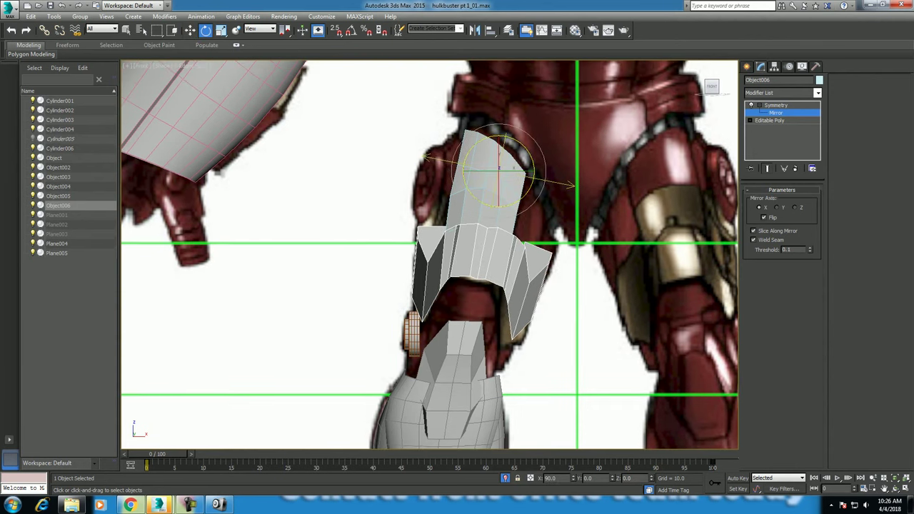
{"action": "key", "text": "w"}
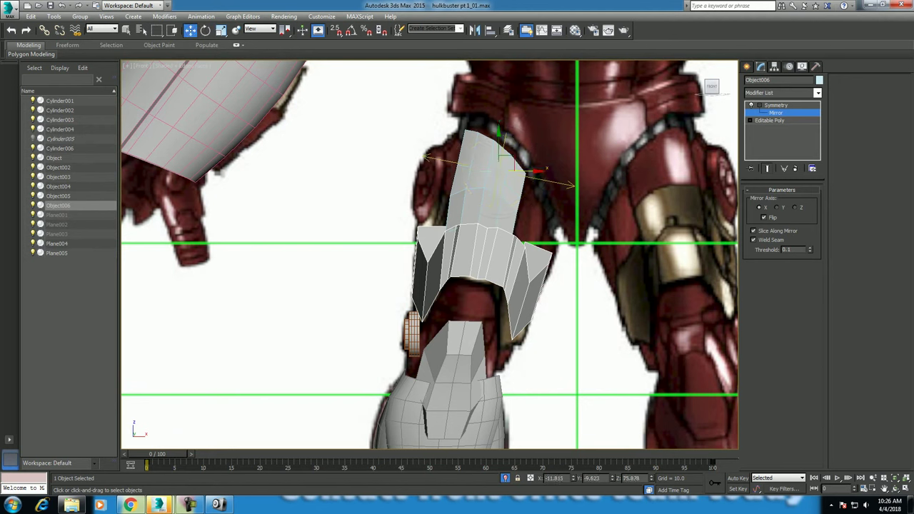
{"action": "left_click_drag", "start_coordinate": [543, 170], "coordinate": [535, 171]}
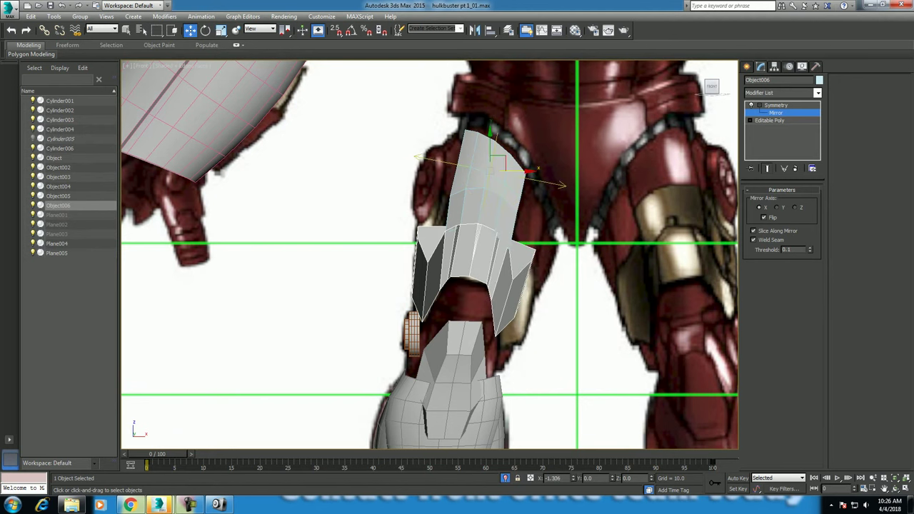
{"action": "key", "text": "e"}
{"action": "left_click_drag", "start_coordinate": [534, 173], "coordinate": [528, 171]}
{"action": "key", "text": "w"}
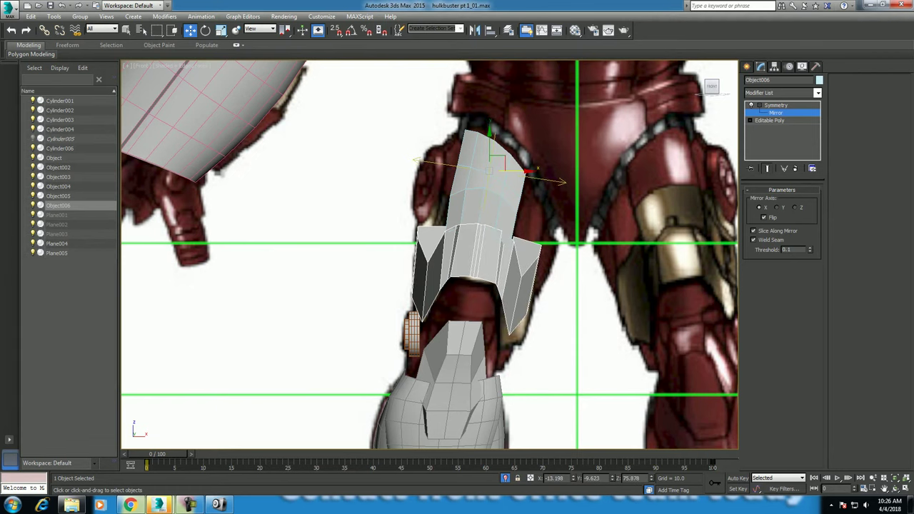
- Return to the plate's base Editable Poly at edge level and select an edge on its lower rim
{"action": "key", "text": "alt+w"}
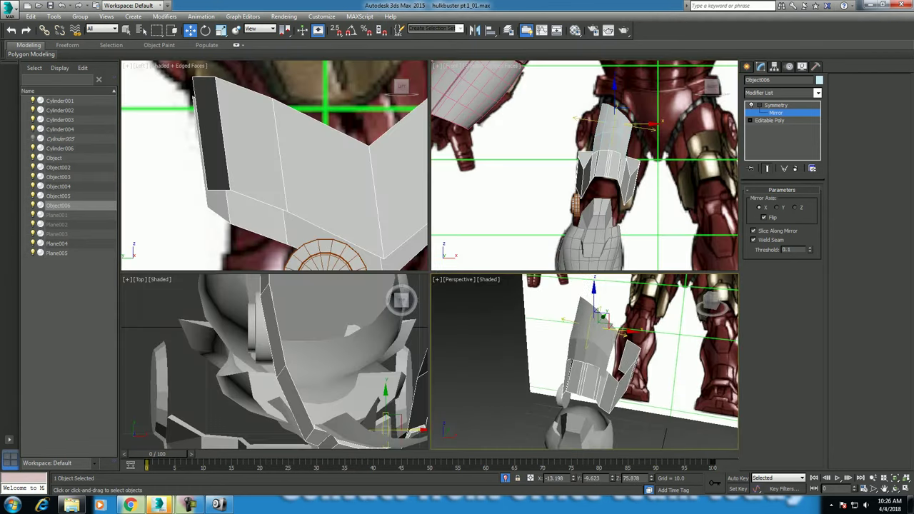
{"action": "middle_click_drag", "start_coordinate": [584, 360], "coordinate": [615, 357], "text": "alt"}
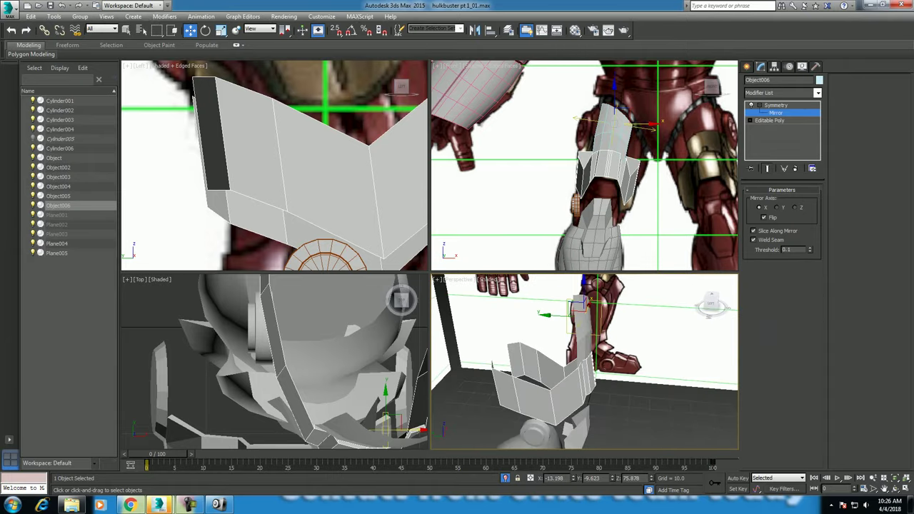
{"action": "key", "text": "alt+w"}
{"action": "scroll", "coordinate": [428, 257], "scroll_direction": "up", "scroll_amount": 3}
{"action": "scroll", "coordinate": [428, 257], "scroll_direction": "down", "scroll_amount": 5}
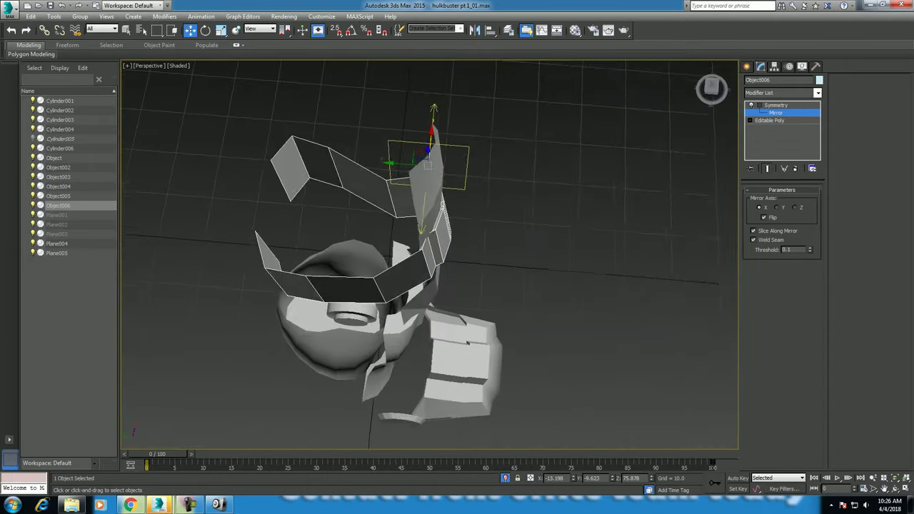
{"action": "left_click", "coordinate": [770, 120]}
{"action": "key", "text": "2"}
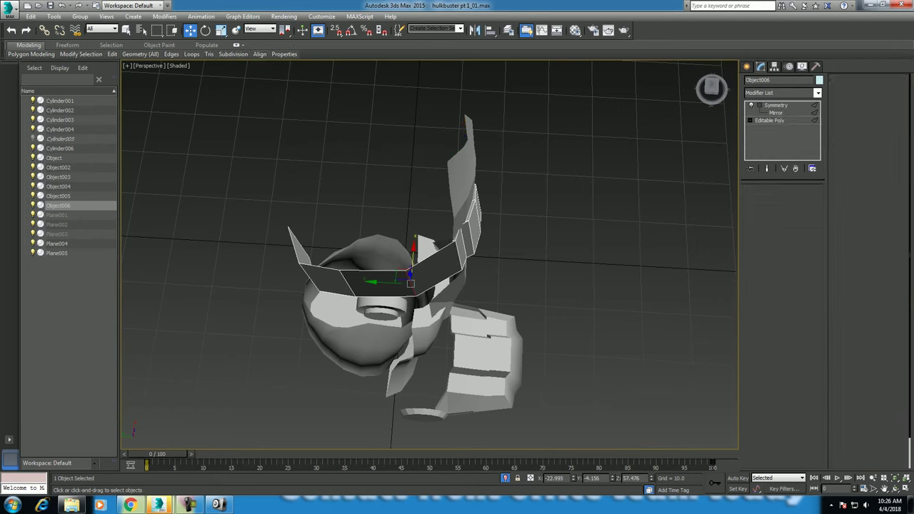
{"action": "left_click", "coordinate": [293, 235]}
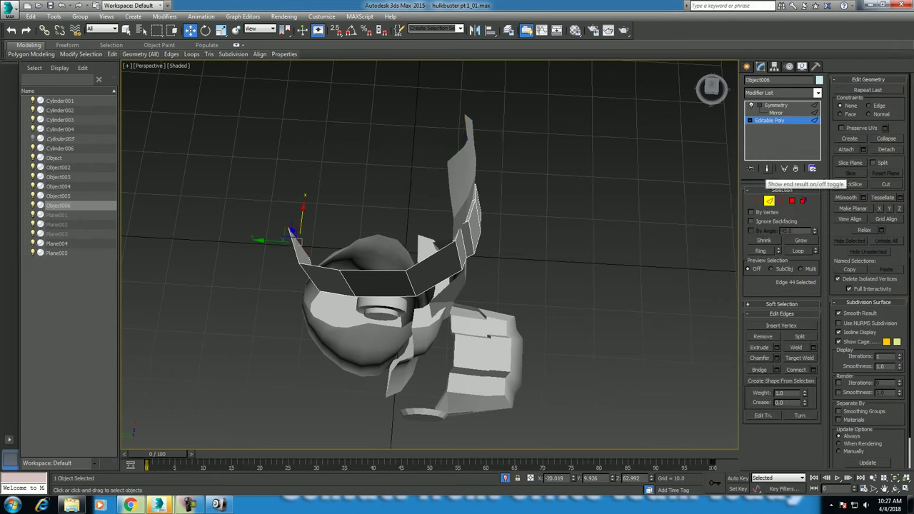
- Shift-drag the rim edge to extrude a new polygon strip stretched up toward the top piece
{"action": "middle_click_drag", "start_coordinate": [500, 286], "coordinate": [543, 271], "text": "alt"}
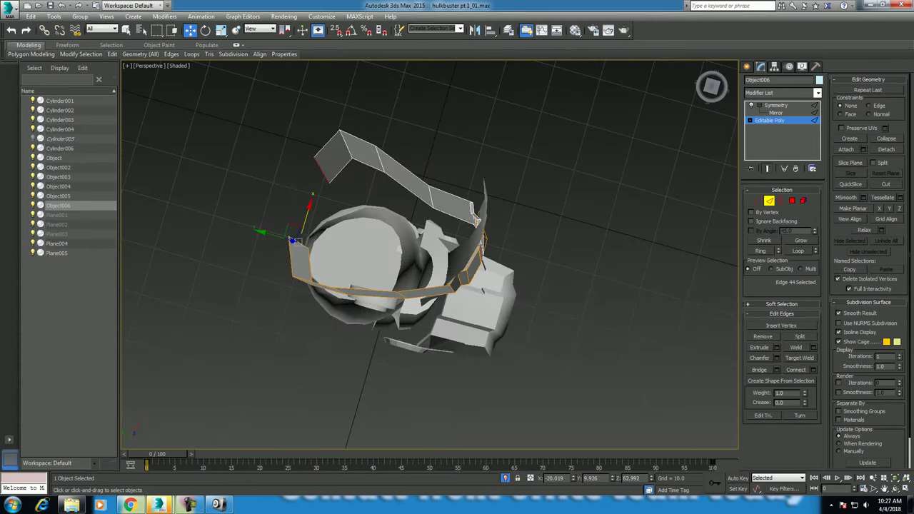
{"action": "left_click_drag", "start_coordinate": [303, 221], "coordinate": [312, 187], "text": "shift"}
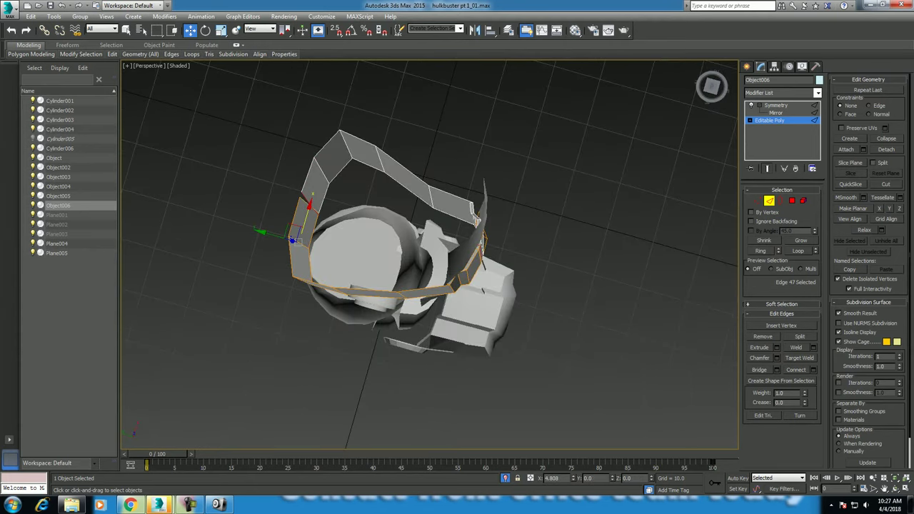
{"action": "left_click_drag", "start_coordinate": [294, 242], "coordinate": [307, 200]}
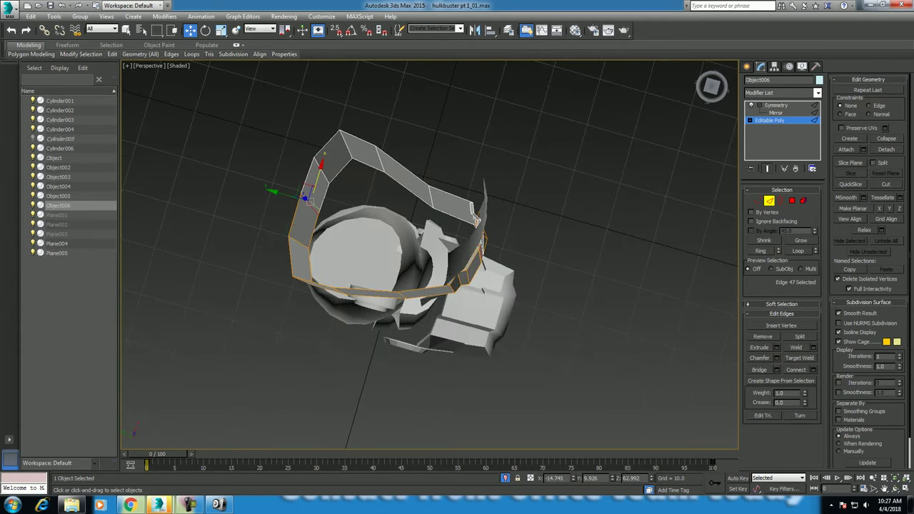
{"action": "key", "text": "t"}
{"action": "key", "text": "z"}
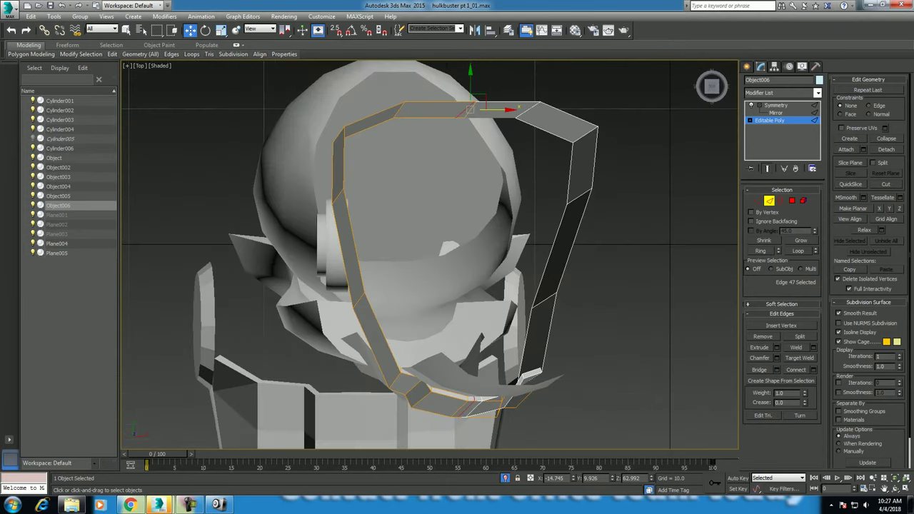
{"action": "scroll", "coordinate": [457, 196], "scroll_direction": "down", "scroll_amount": 3}
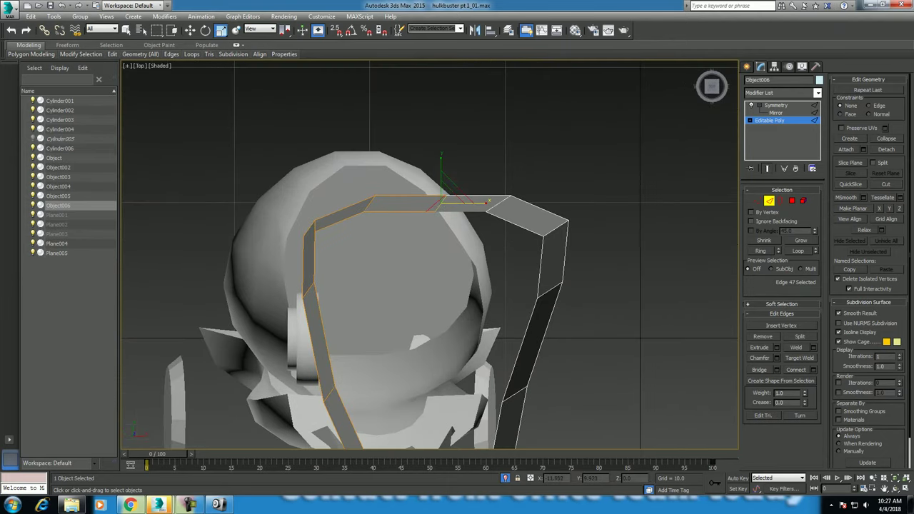
- In Top view, nudge the strip's edges right and raise its top edge slightly
{"action": "key", "text": "w"}
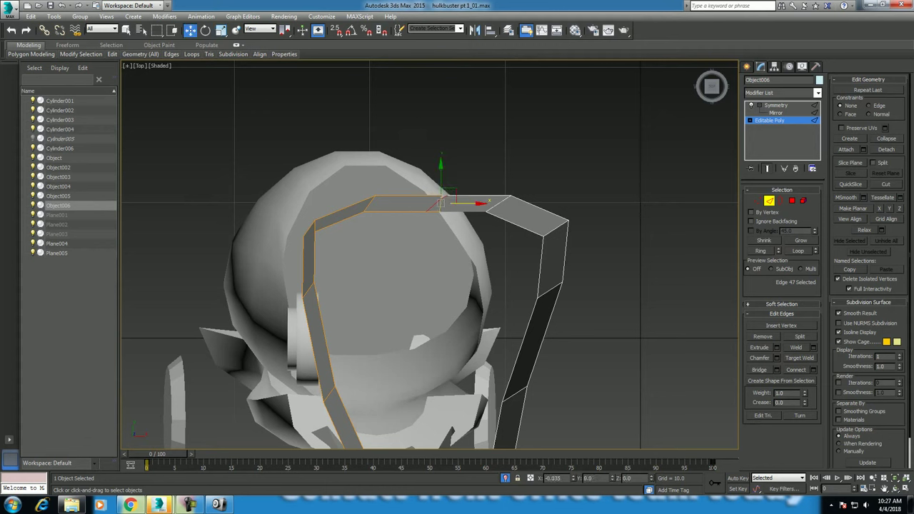
{"action": "left_click_drag", "start_coordinate": [441, 204], "coordinate": [443, 204]}
{"action": "left_click", "coordinate": [369, 203]}
{"action": "left_click_drag", "start_coordinate": [369, 186], "coordinate": [370, 182]}
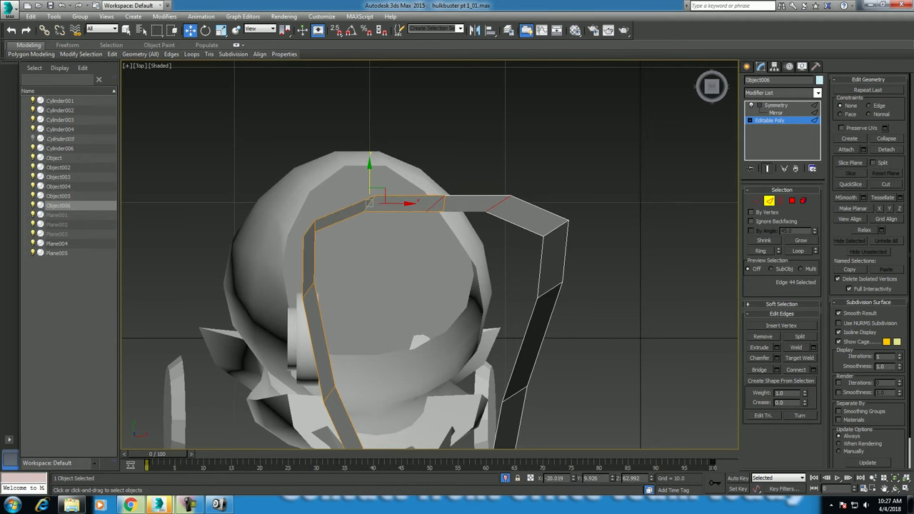
{"action": "key", "text": "alt+w"}
{"action": "left_click", "coordinate": [242, 146]}
- Orbit the perspective view and pan the Front view to check the strip against the thigh reference
{"action": "key", "text": "alt+w"}
{"action": "mouse_move", "coordinate": [428, 257]}
{"action": "middle_mouse_down", "text": "alt"}
{"action": "mouse_move", "coordinate": [457, 243]}
{"action": "mouse_move", "coordinate": [593, 255]}
{"action": "mouse_move", "coordinate": [542, 254]}
{"action": "middle_mouse_up", "text": "alt"}
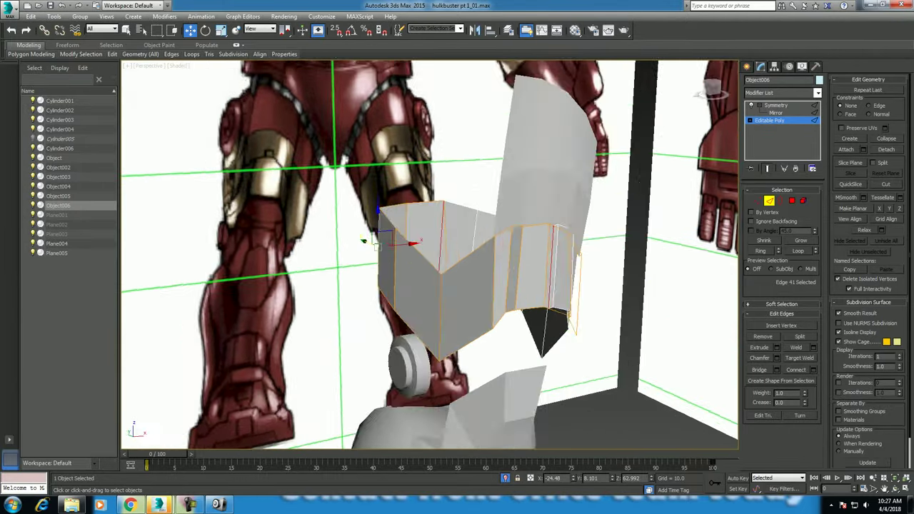
{"action": "key", "text": "alt+w"}
{"action": "scroll", "coordinate": [584, 166], "scroll_direction": "up", "scroll_amount": 3}
{"action": "key", "text": "alt+w"}
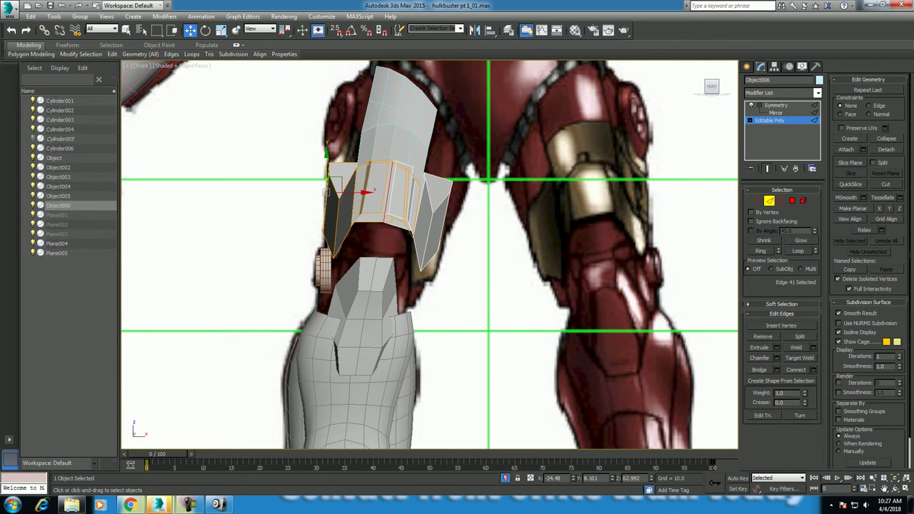
{"action": "middle_click_drag", "start_coordinate": [429, 257], "coordinate": [443, 270]}
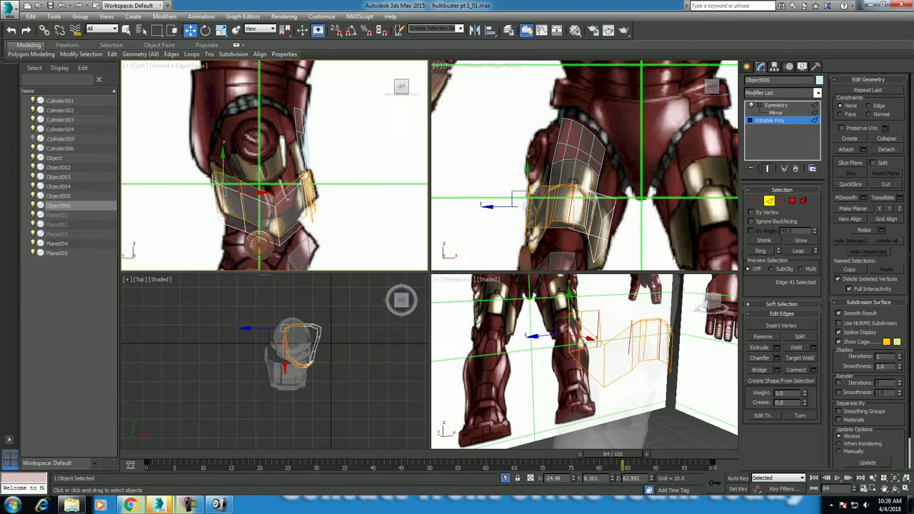
- Clone Cylinder006 upward toward the knee as the new Cylinder007
{"action": "right_click", "coordinate": [258, 234]}
{"action": "left_click", "coordinate": [261, 243]}
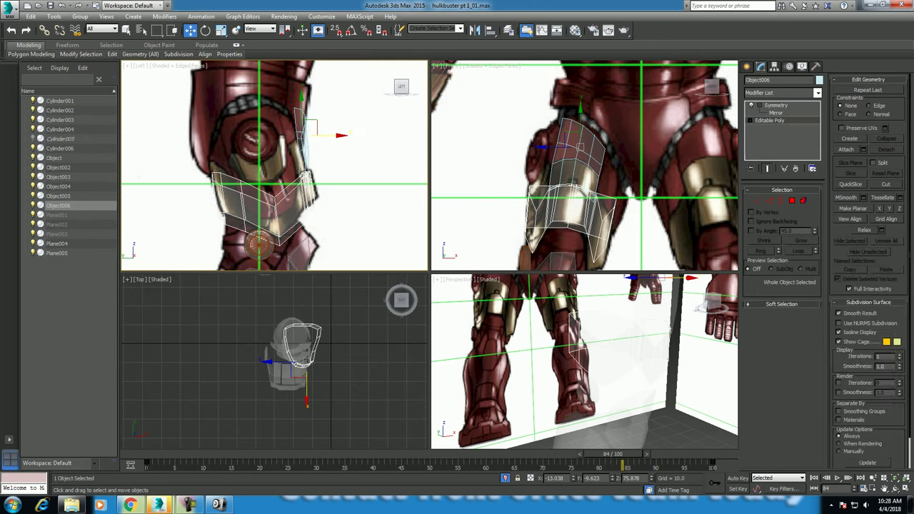
{"action": "left_click", "coordinate": [261, 243]}
{"action": "left_click_drag", "start_coordinate": [261, 243], "coordinate": [255, 141], "text": "shift"}
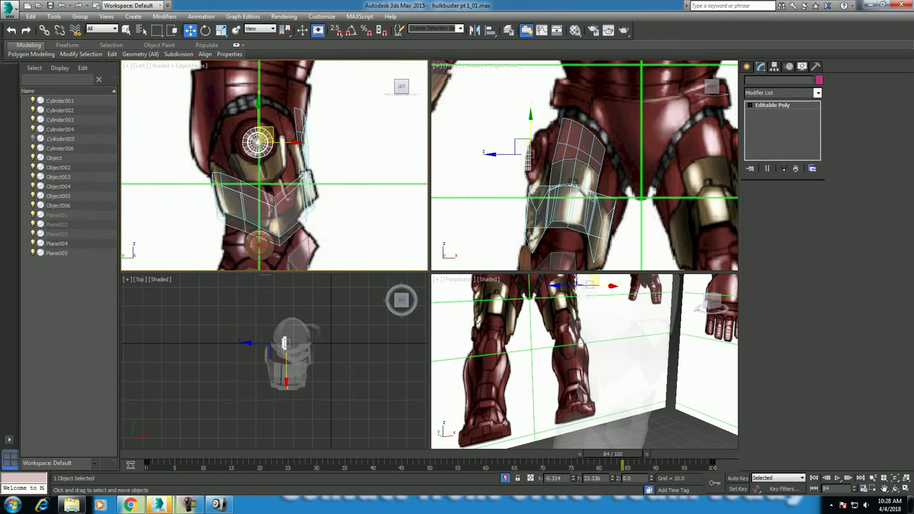
{"action": "key", "text": "Return"}
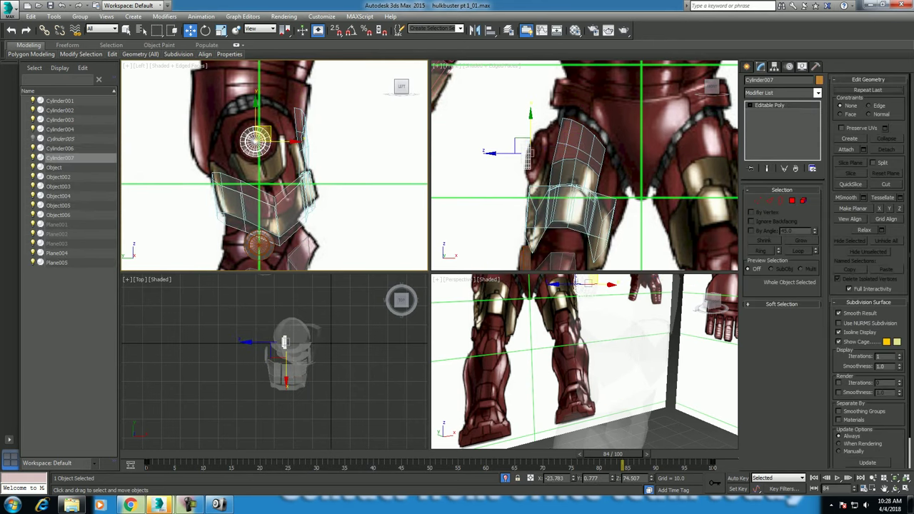
{"action": "scroll", "coordinate": [586, 121], "scroll_direction": "up", "scroll_amount": 3}
{"action": "scroll", "coordinate": [300, 135], "scroll_direction": "up", "scroll_amount": 2}
{"action": "scroll", "coordinate": [300, 136], "scroll_direction": "up", "scroll_amount": 1}
- Shrink Cylinder007 to about 92% and tilt it 18.5 degrees in Front view
{"action": "key", "text": "r"}
{"action": "left_click_drag", "start_coordinate": [242, 136], "coordinate": [243, 129]}
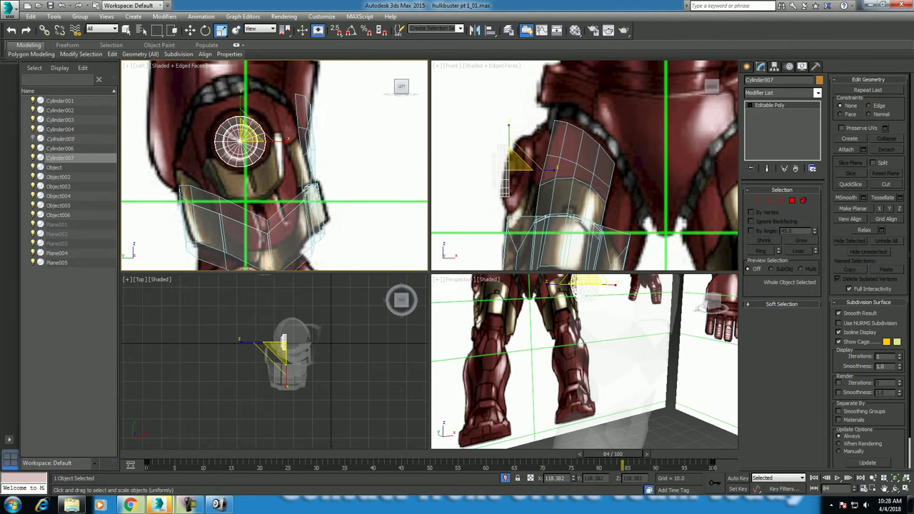
{"action": "key", "text": "e"}
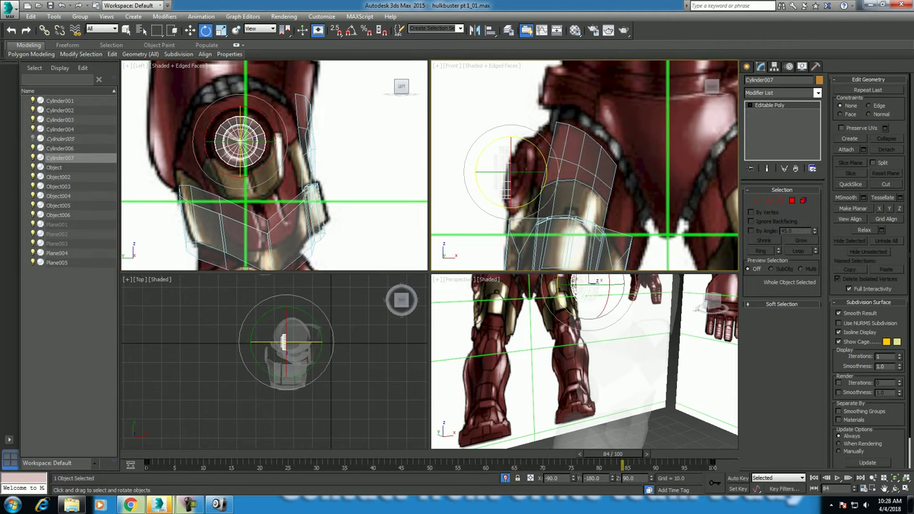
{"action": "left_click_drag", "start_coordinate": [507, 182], "coordinate": [545, 171]}
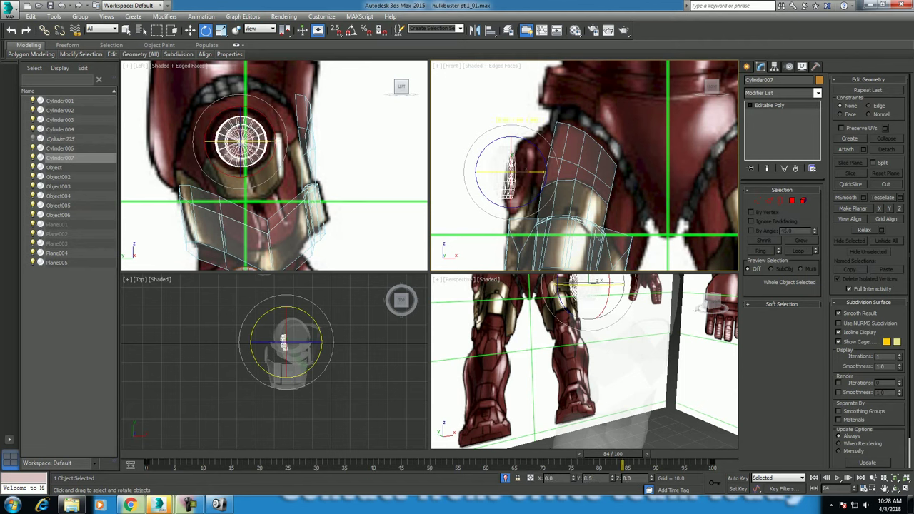
- Switch to Local coordinates and nudge the disc into place over the knee joint
{"action": "key", "text": "w"}
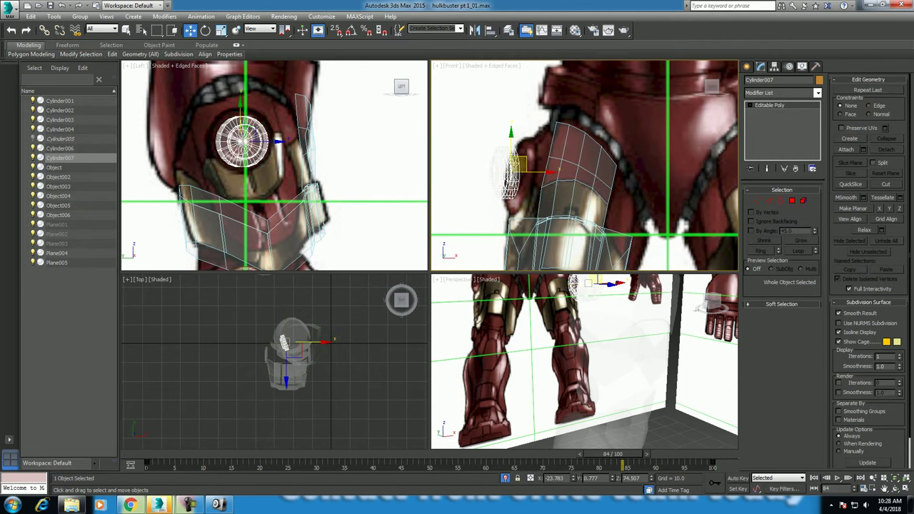
{"action": "left_click", "coordinate": [242, 140]}
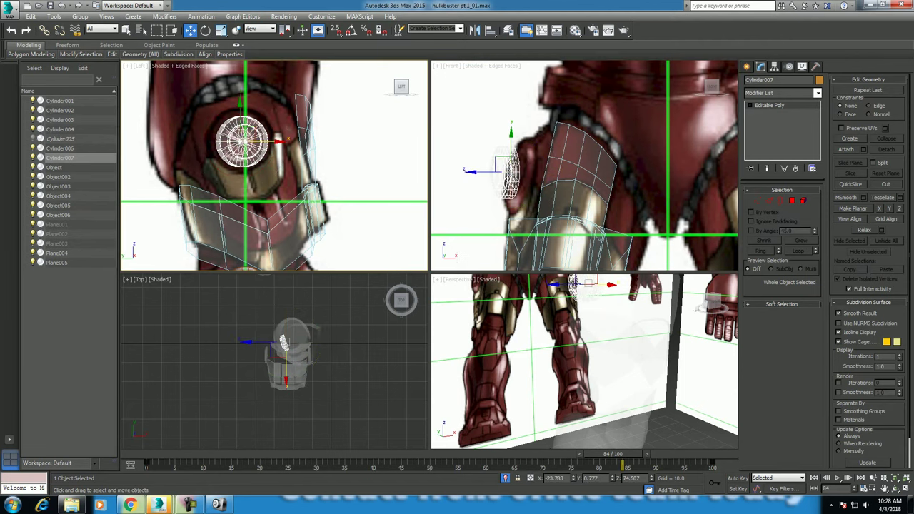
{"action": "left_click_drag", "start_coordinate": [243, 140], "coordinate": [241, 139]}
{"action": "middle_click_drag", "start_coordinate": [512, 151], "coordinate": [517, 154]}
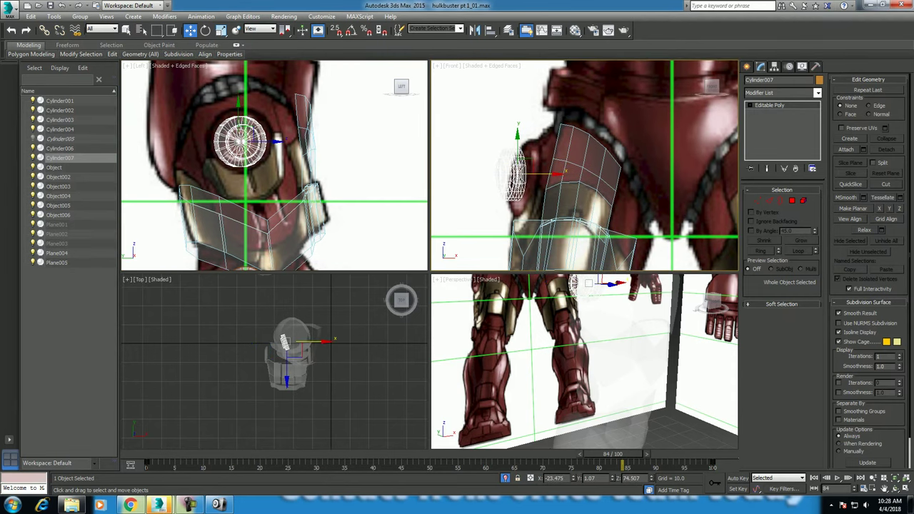
{"action": "left_click", "coordinate": [261, 29]}
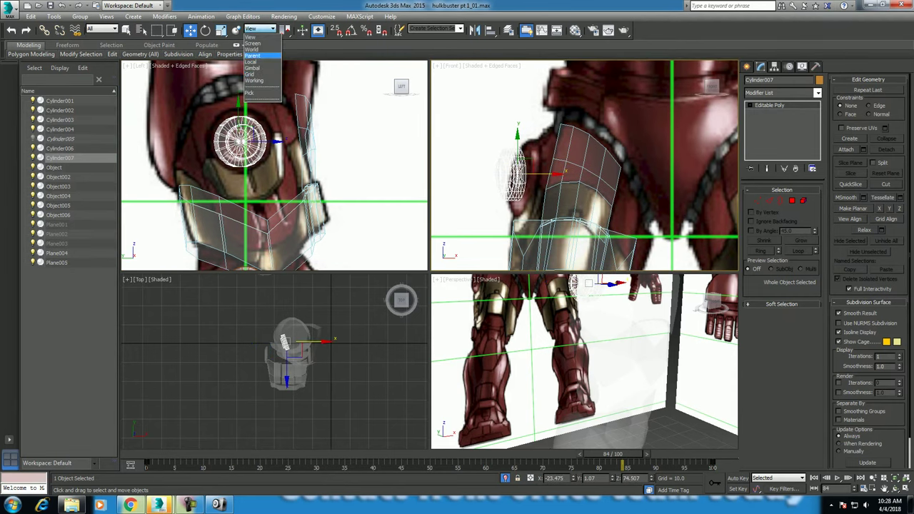
{"action": "left_click", "coordinate": [261, 70]}
{"action": "left_click_drag", "start_coordinate": [513, 168], "coordinate": [517, 169]}
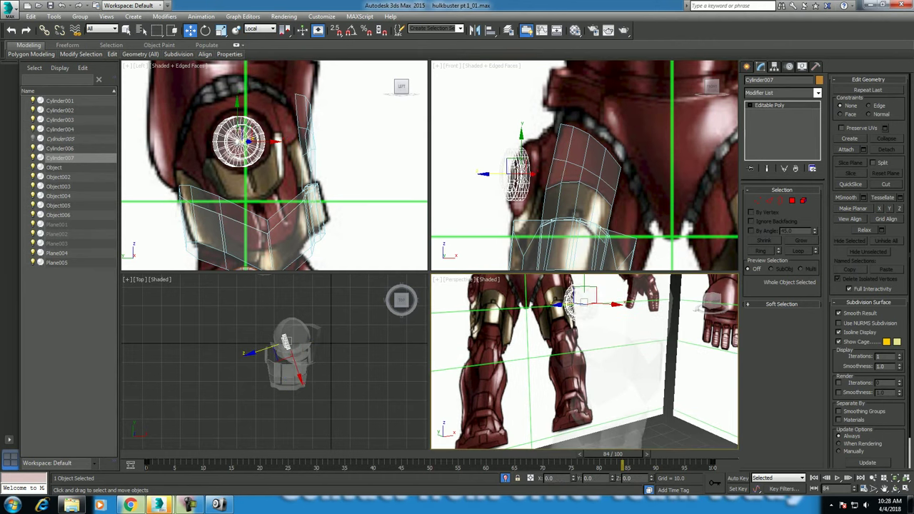
- Inspect the shaded disc, then scale it up uniformly to about 120%
{"action": "key", "text": "alt+w"}
{"action": "key", "text": "z"}
{"action": "middle_click_drag", "start_coordinate": [443, 246], "coordinate": [465, 247], "text": "alt"}
{"action": "key", "text": "alt+w"}
{"action": "key", "text": "z"}
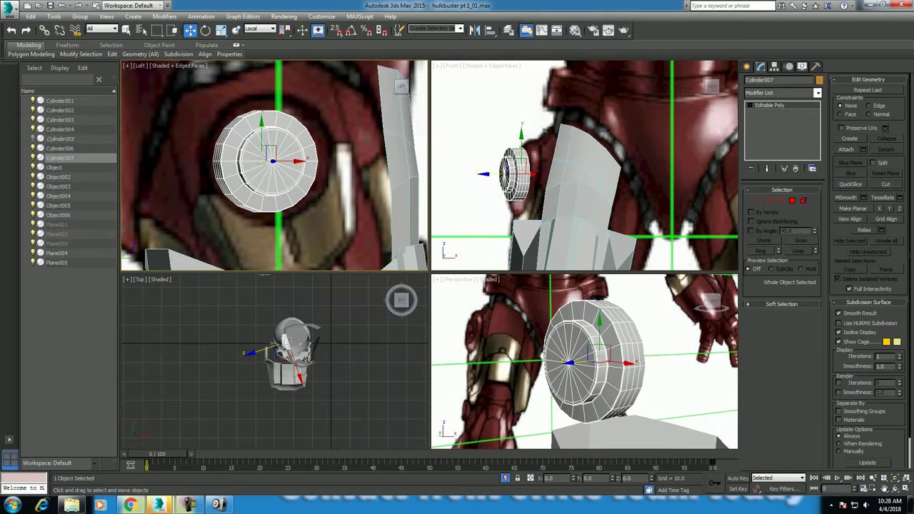
{"action": "key", "text": "r"}
{"action": "left_click_drag", "start_coordinate": [284, 159], "coordinate": [284, 133]}
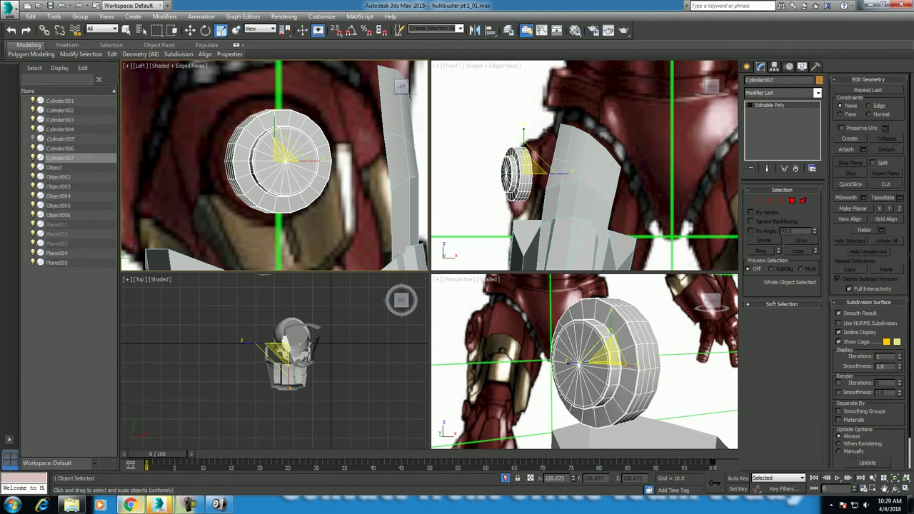
- Bring Chrome forward on the 'human anatomy with names' image results tab and load youtube there
{"action": "left_click", "coordinate": [130, 505]}
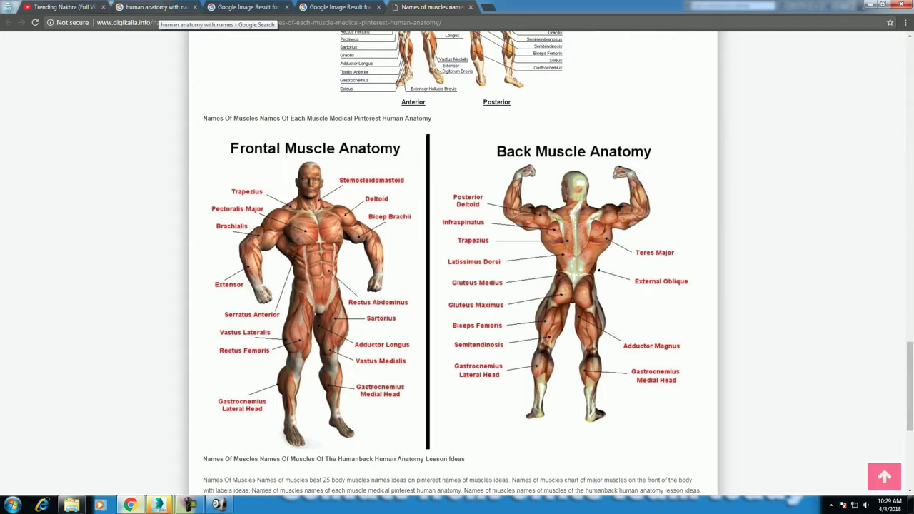
{"action": "key", "text": "ctrl+2"}
{"action": "key", "text": "ctrl+l"}
{"action": "type", "text": "youtube.com"}
{"action": "key", "text": "Return"}
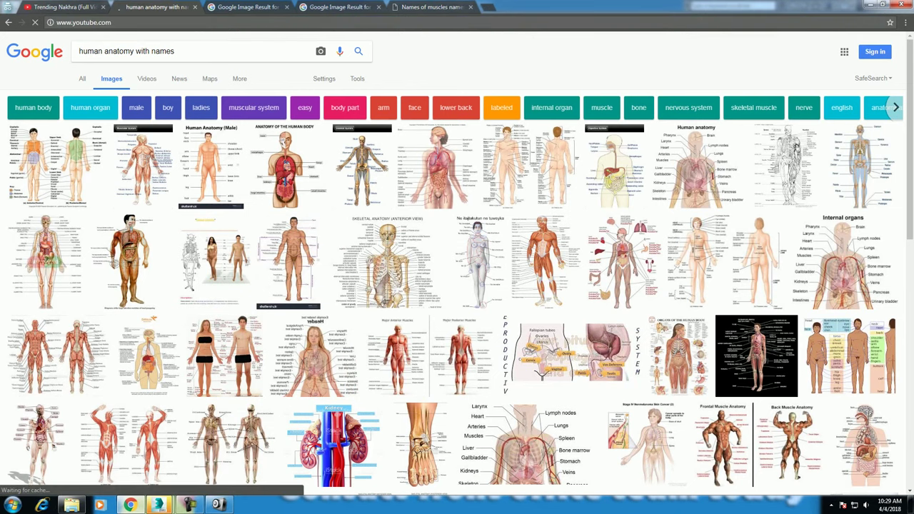
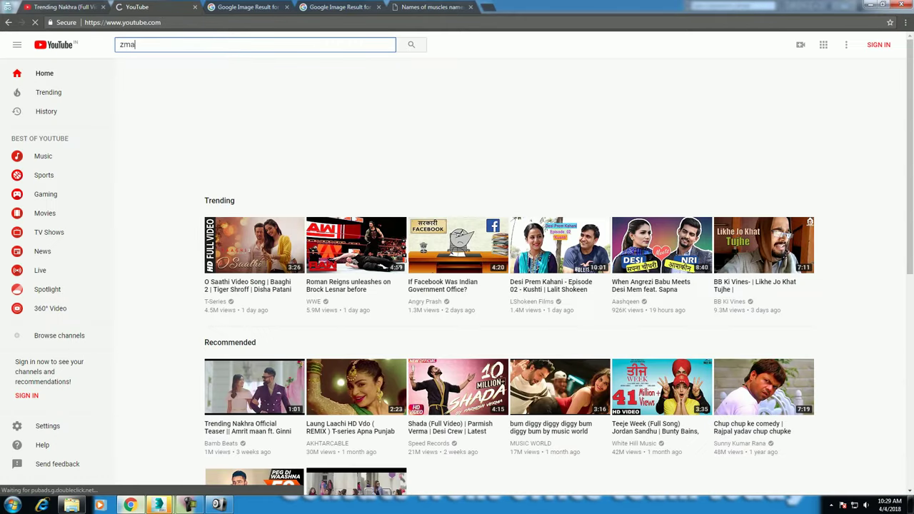
- Search YouTube for 'zmaxguru iron' and play the Iron Man helmet timelapse full screen from about 5:00
{"action": "type", "text": "xguru"}
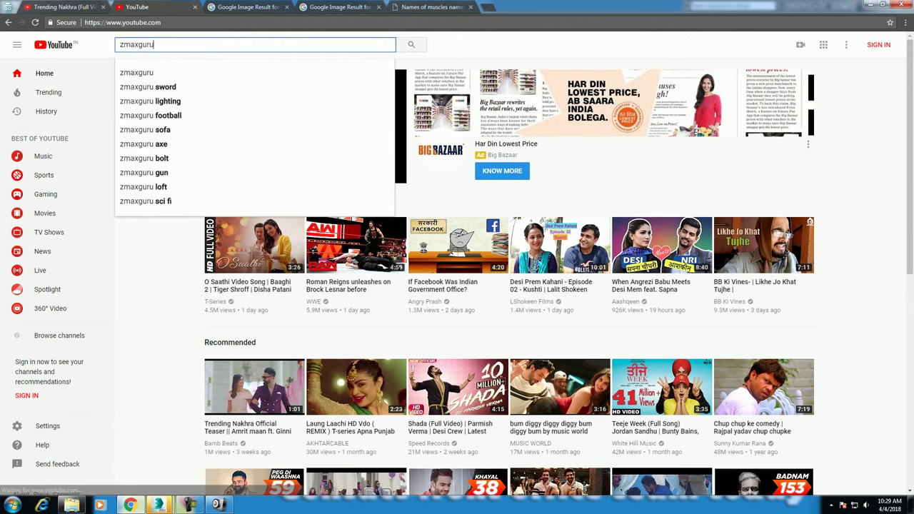
{"action": "type", "text": " iron"}
{"action": "key", "text": "Return"}
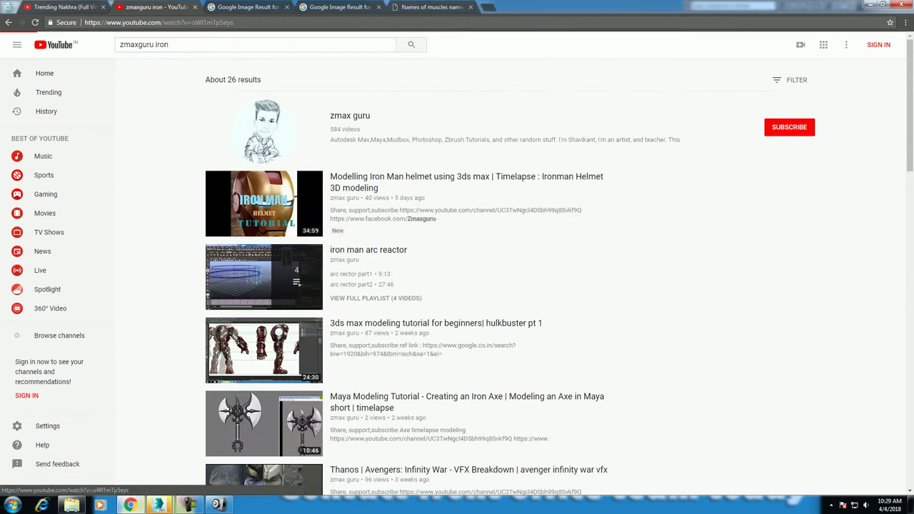
{"action": "left_click", "coordinate": [264, 203]}
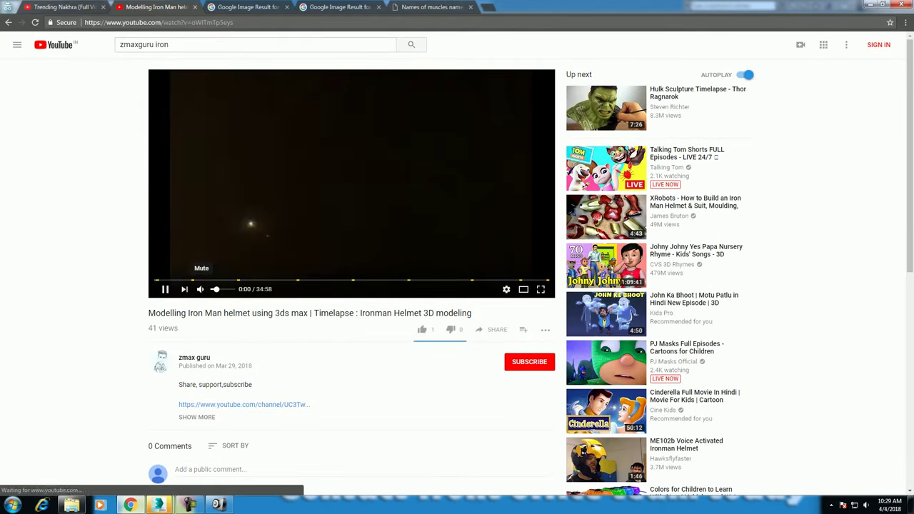
{"action": "left_click_drag", "start_coordinate": [187, 280], "coordinate": [210, 279]}
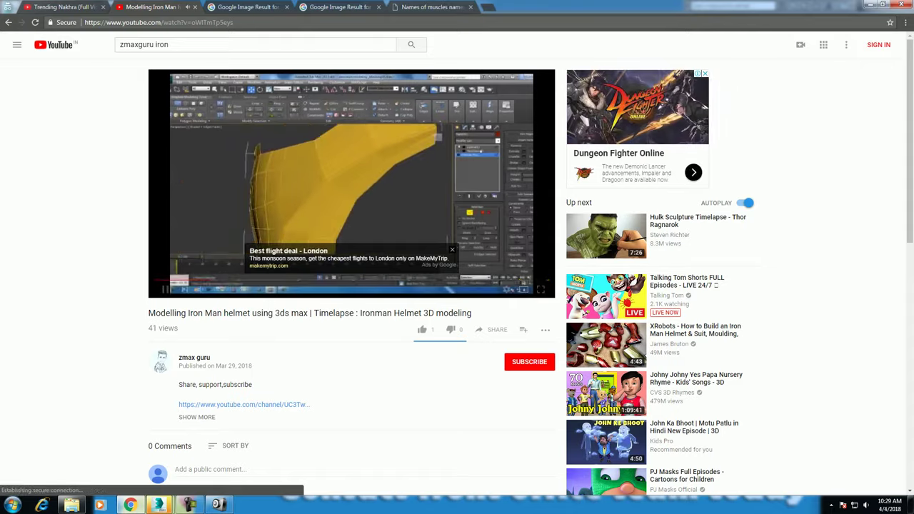
{"action": "left_click", "coordinate": [540, 289]}
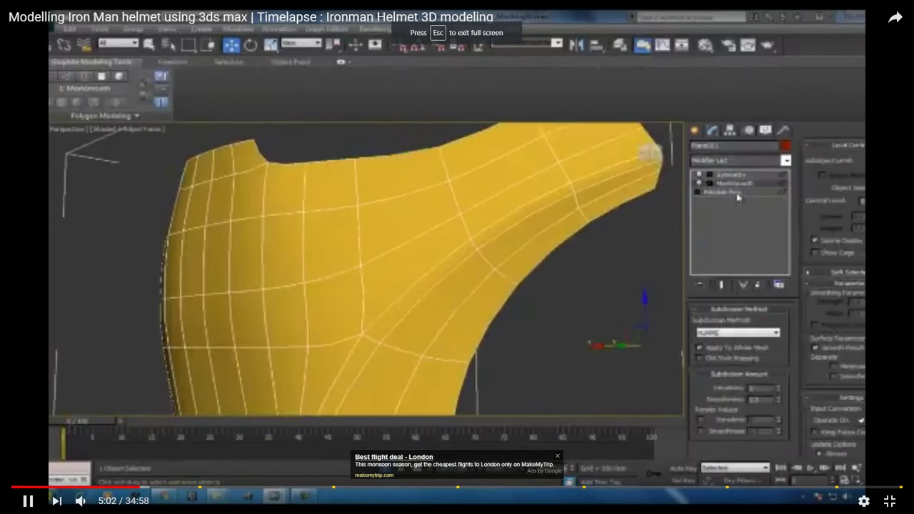
- Skim the timelapse forward to 14:20, then back to 13:06, and pause it
{"action": "left_click", "coordinate": [165, 488]}
{"action": "left_click", "coordinate": [277, 488]}
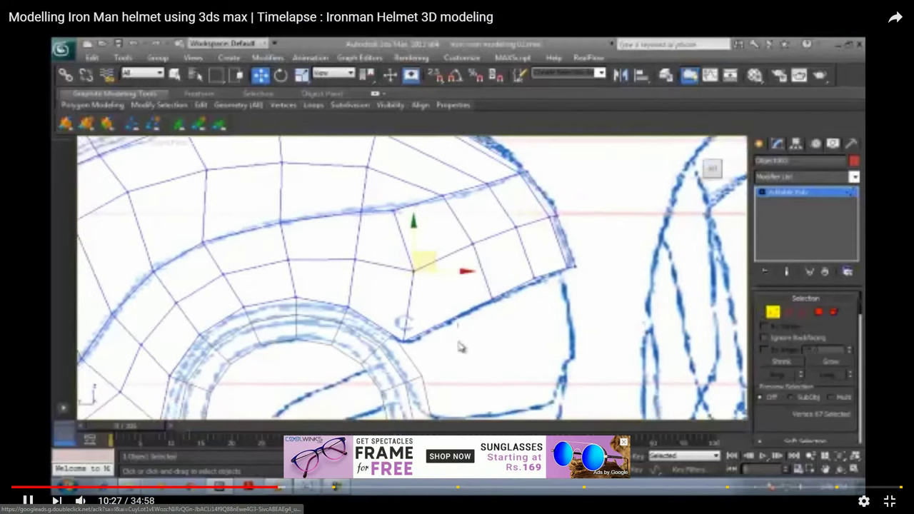
{"action": "left_click", "coordinate": [298, 488]}
{"action": "mouse_move", "coordinate": [376, 487]}
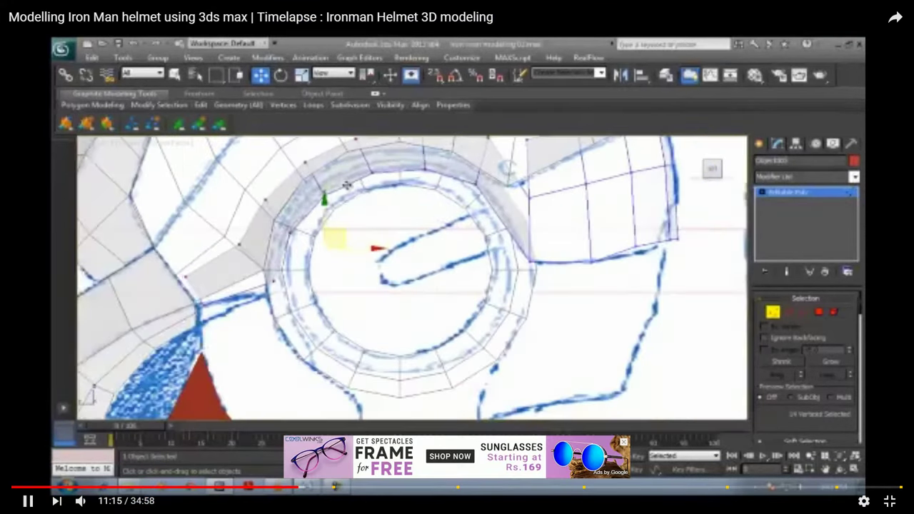
{"action": "left_click", "coordinate": [376, 488]}
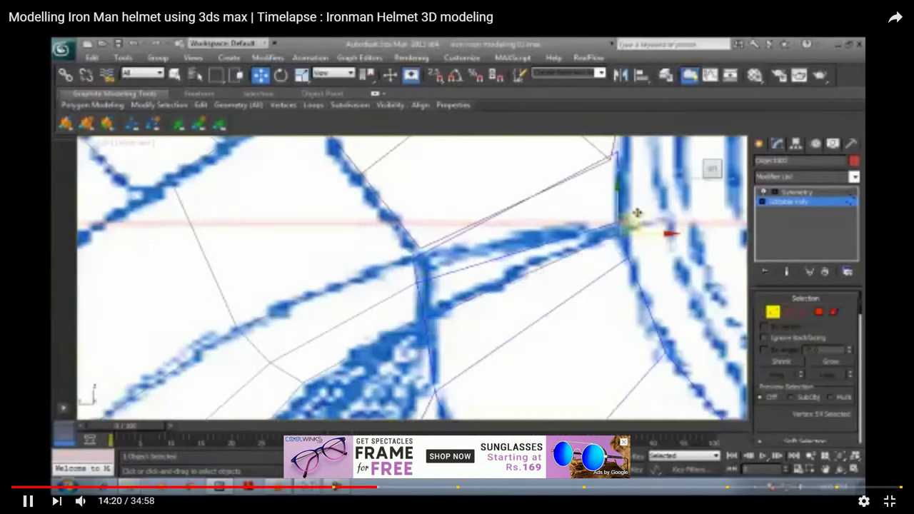
{"action": "left_click", "coordinate": [352, 487]}
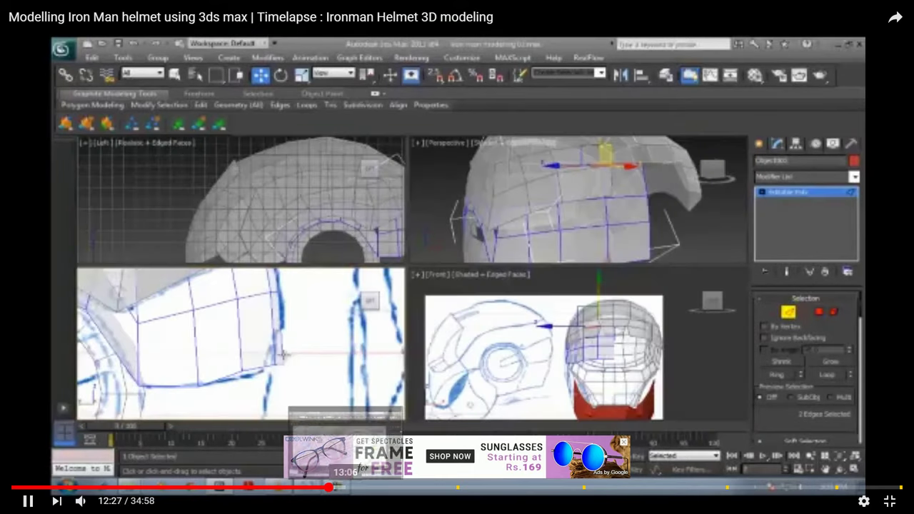
{"action": "key", "text": "Left"}
{"action": "key", "text": "Left"}
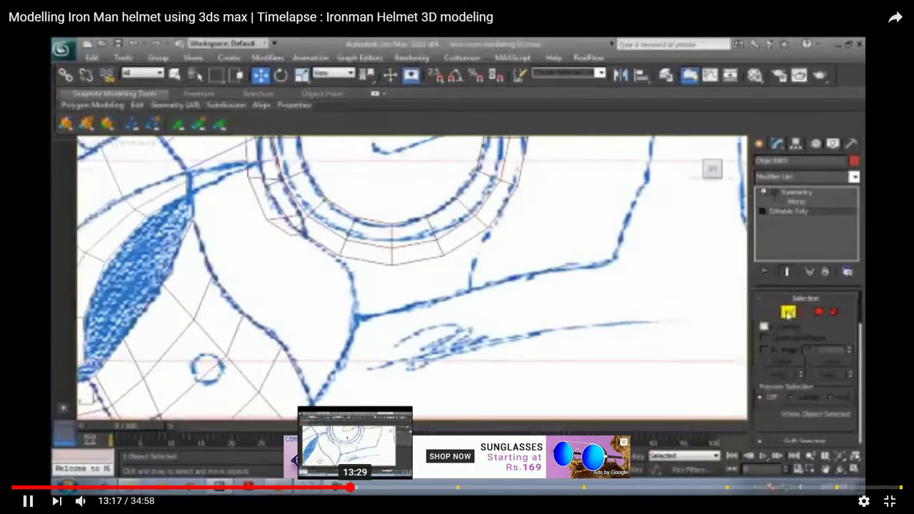
{"action": "left_click", "coordinate": [345, 488]}
{"action": "key", "text": "space"}
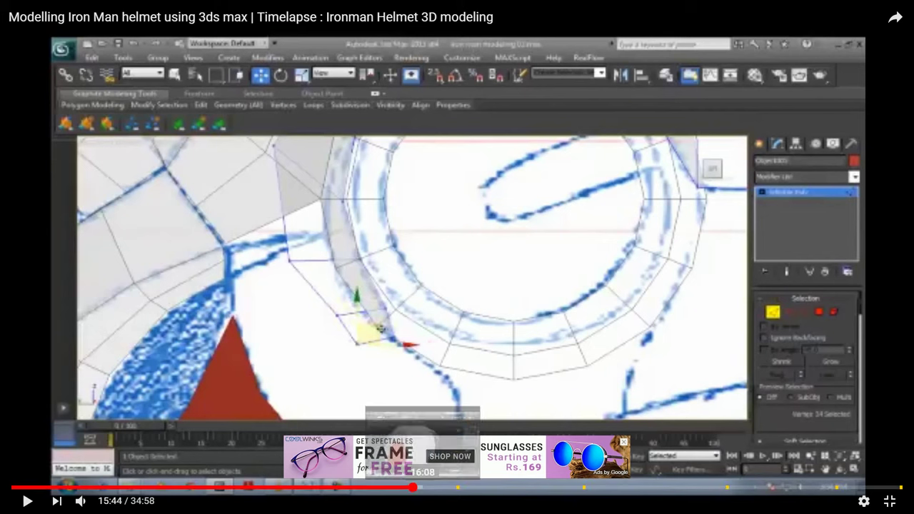
- Skip ahead to 29:35, pause, leave full screen and minimize the browser
{"action": "left_click", "coordinate": [413, 488]}
{"action": "left_click_drag", "start_coordinate": [413, 488], "coordinate": [743, 488]}
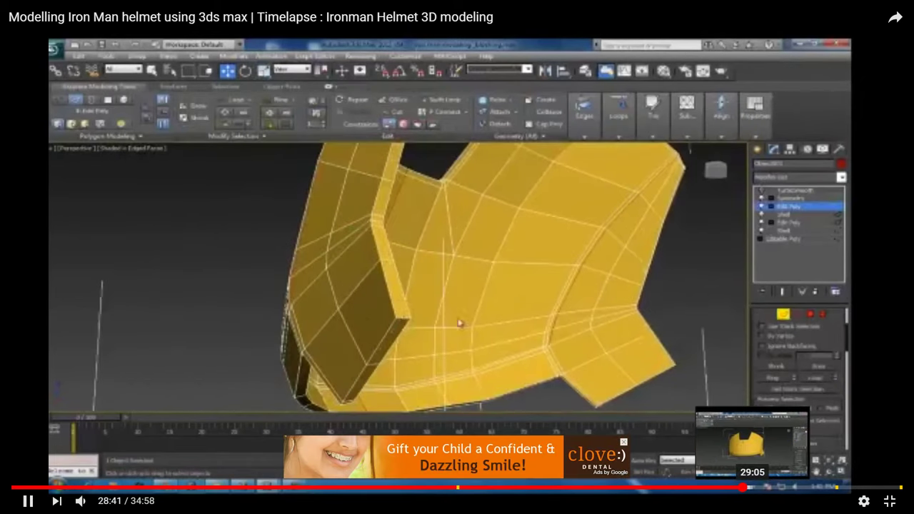
{"action": "left_click", "coordinate": [757, 488]}
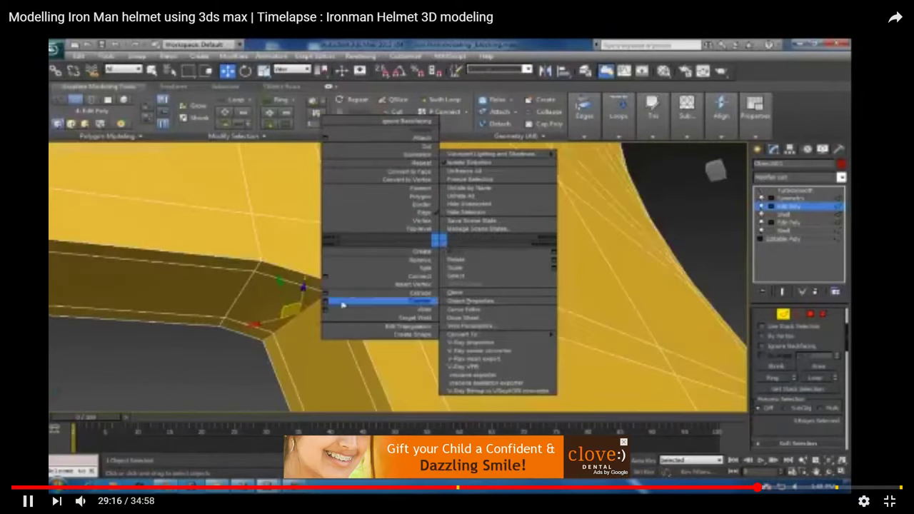
{"action": "left_click", "coordinate": [764, 488]}
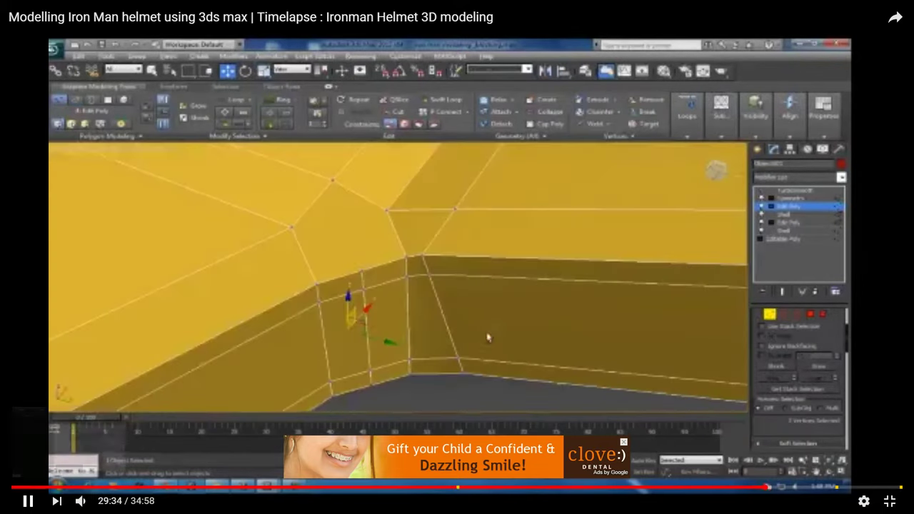
{"action": "key", "text": "space"}
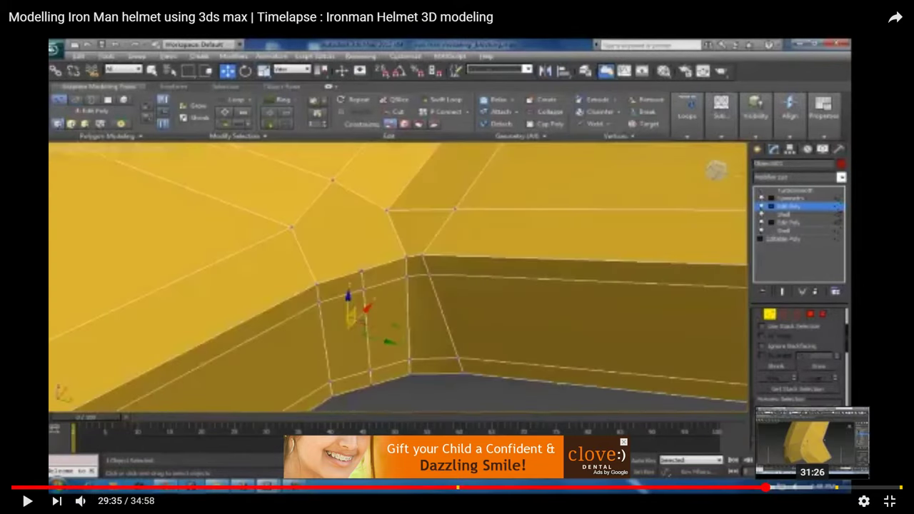
{"action": "left_click", "coordinate": [890, 500]}
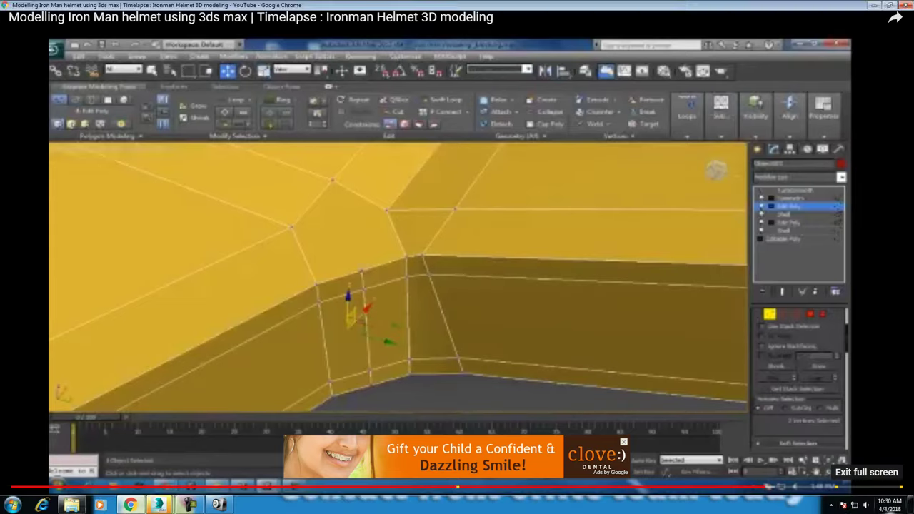
{"action": "left_click", "coordinate": [870, 5]}
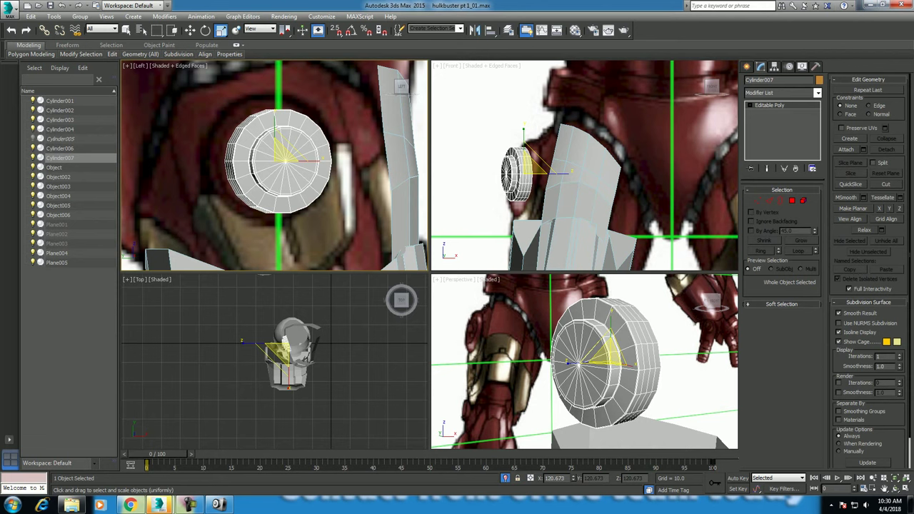
- Undo the last change, play the animation, and maximize the Left viewport centred on the knee cylinder
{"action": "key", "text": "ctrl+z"}
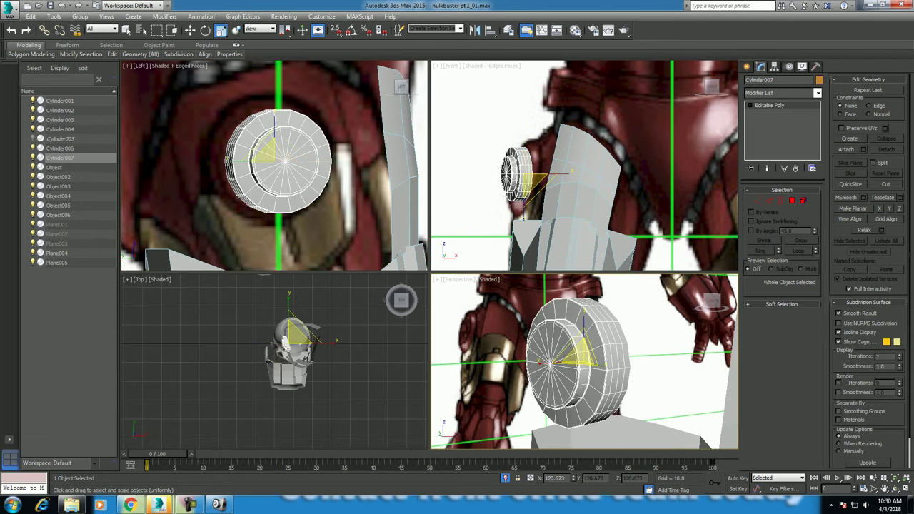
{"action": "key", "text": "slash"}
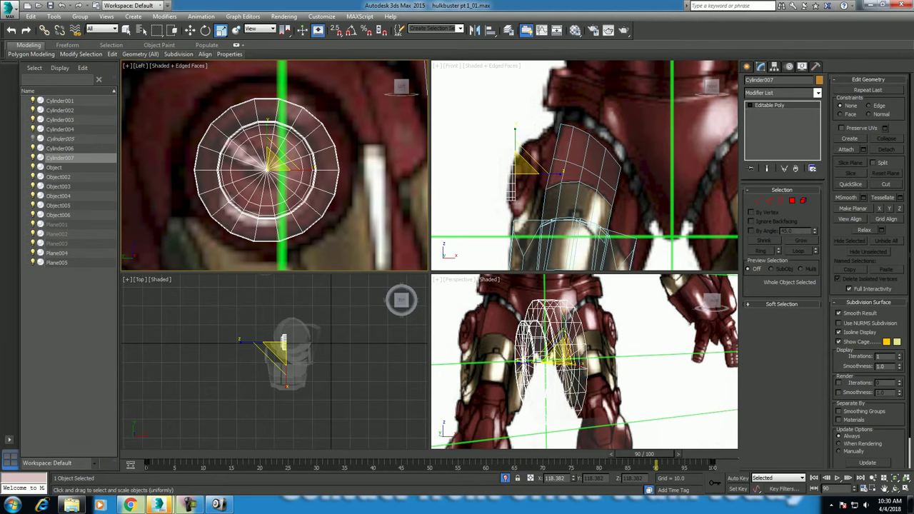
{"action": "key", "text": "alt+w"}
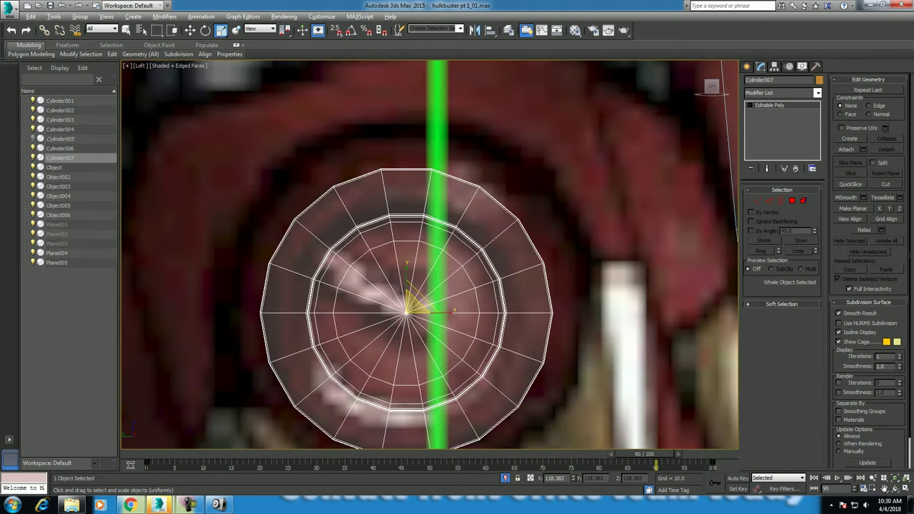
{"action": "middle_click_drag", "start_coordinate": [407, 312], "coordinate": [396, 287]}
{"action": "scroll", "coordinate": [410, 278], "scroll_direction": "down", "scroll_amount": 3}
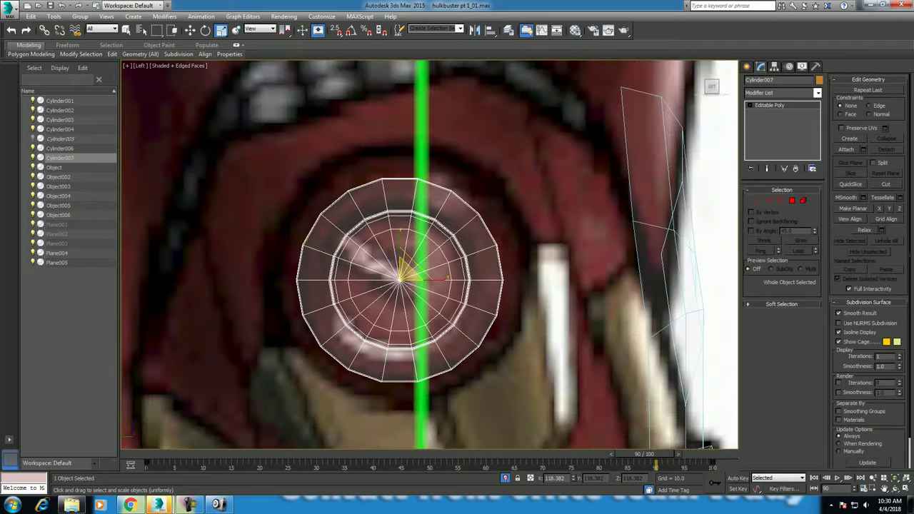
{"action": "scroll", "coordinate": [410, 279], "scroll_direction": "down", "scroll_amount": 1}
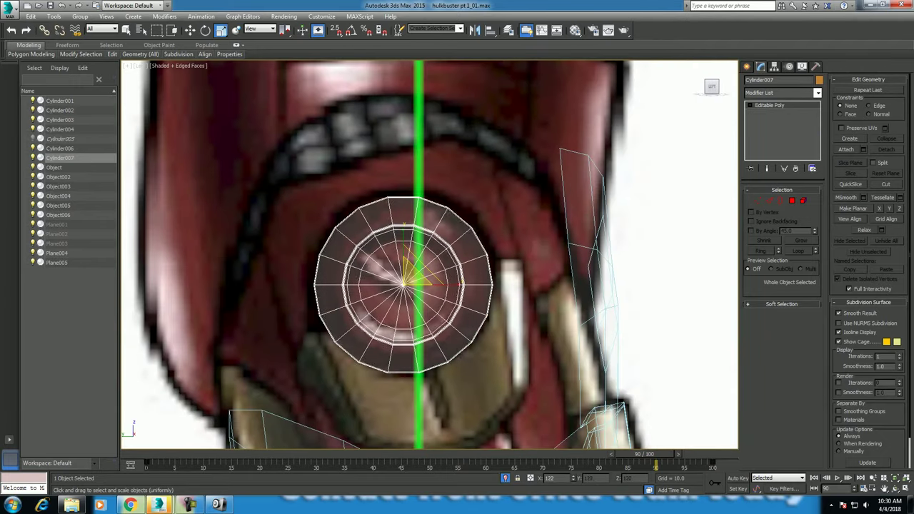
- Scale the knee cylinder down to fit the knee disc, then show ironman_hulkbuster_back in ACDSee
{"action": "left_click_drag", "start_coordinate": [414, 282], "coordinate": [414, 308]}
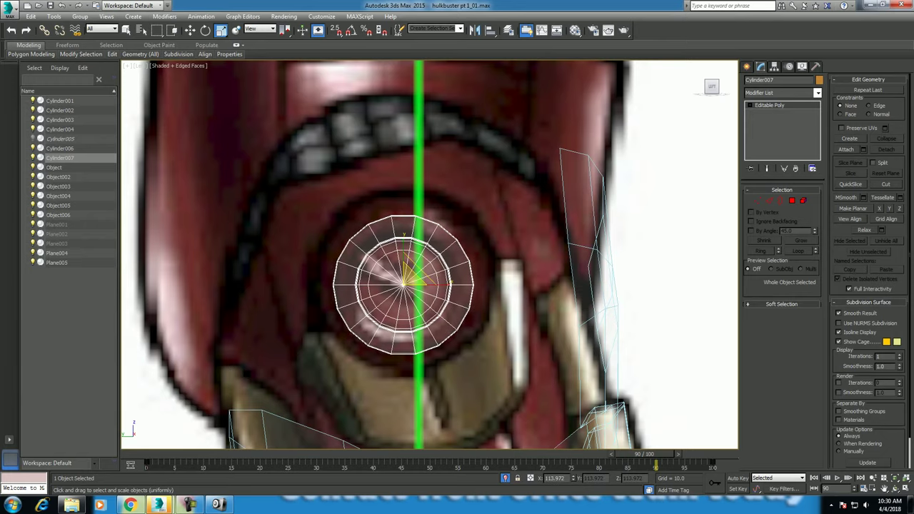
{"action": "scroll", "coordinate": [432, 299], "scroll_direction": "down", "scroll_amount": 4}
{"action": "scroll", "coordinate": [486, 310], "scroll_direction": "up", "scroll_amount": 2}
{"action": "scroll", "coordinate": [474, 319], "scroll_direction": "up", "scroll_amount": 1}
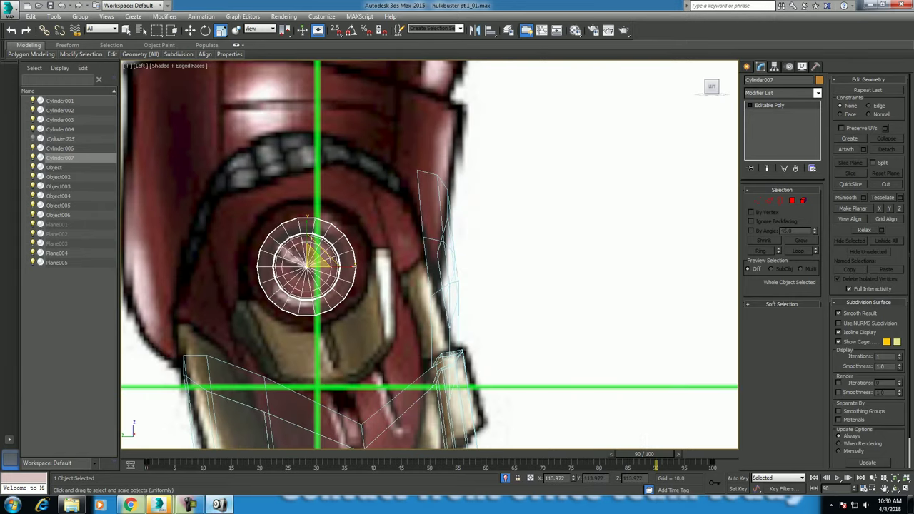
{"action": "left_click", "coordinate": [218, 505]}
{"action": "key", "text": "Right"}
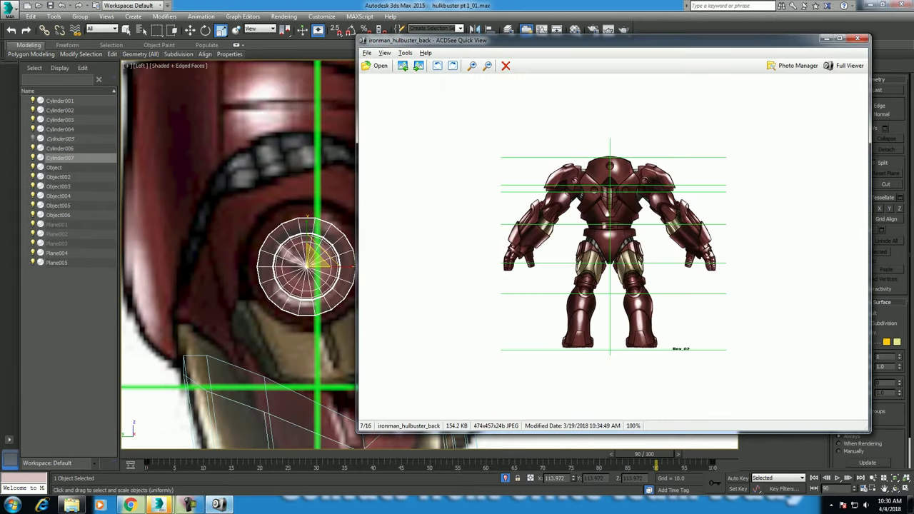
- Show the ironman_hulbuster_side reference zoomed to 500% on the knee
{"action": "key", "text": "Right"}
{"action": "key", "text": "Left"}
{"action": "key", "text": "Left"}
{"action": "key", "text": "Right"}
{"action": "key", "text": "Right"}
{"action": "key", "text": "Right"}
{"action": "key", "text": "KP_Add"}
{"action": "key", "text": "KP_Add"}
{"action": "key", "text": "KP_Add"}
{"action": "key", "text": "KP_Add"}
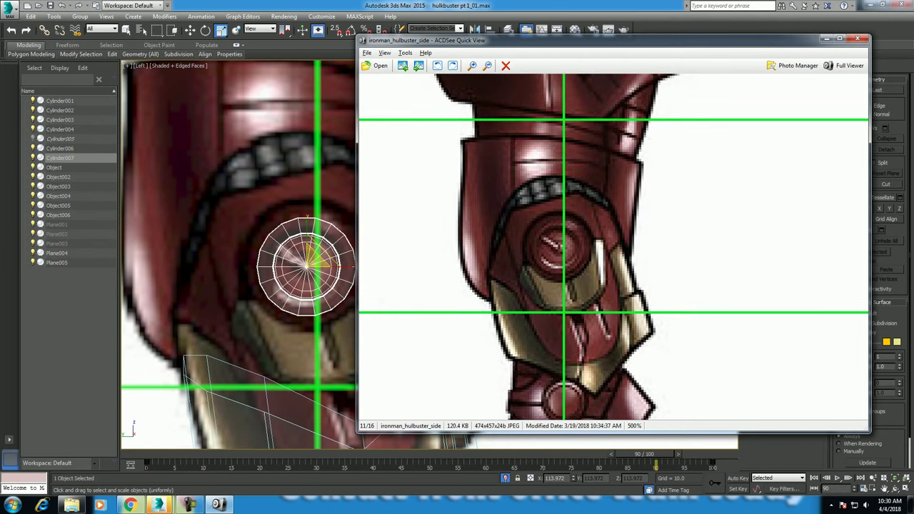
- Back in 3ds Max, isolate the knee cylinder in the Perspective view
{"action": "left_click", "coordinate": [826, 38]}
{"action": "key", "text": "alt+w"}
{"action": "key", "text": "ctrl+z"}
{"action": "key", "text": "alt+w"}
{"action": "key", "text": "alt+q"}
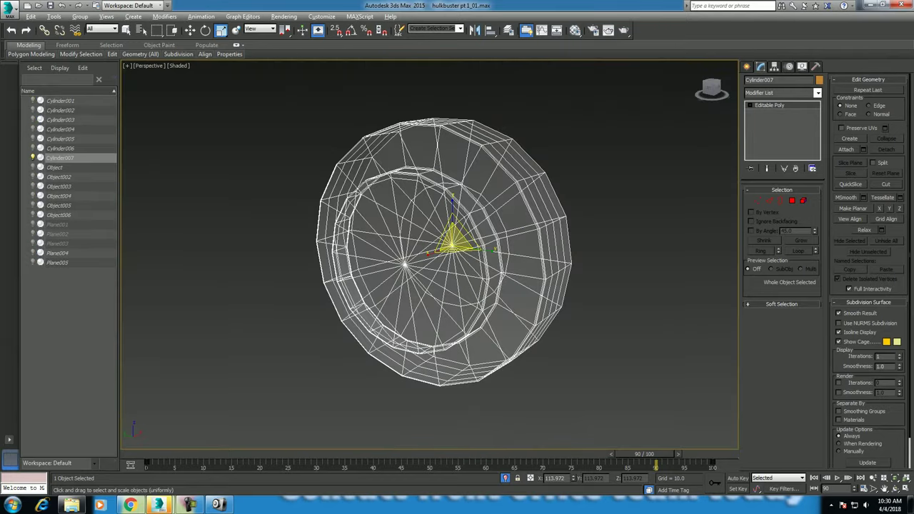
- Return to frame 0, place the side reference window beside the cylinder, and enter Vertex mode
{"action": "middle_click_drag", "start_coordinate": [428, 250], "coordinate": [457, 250], "text": "alt"}
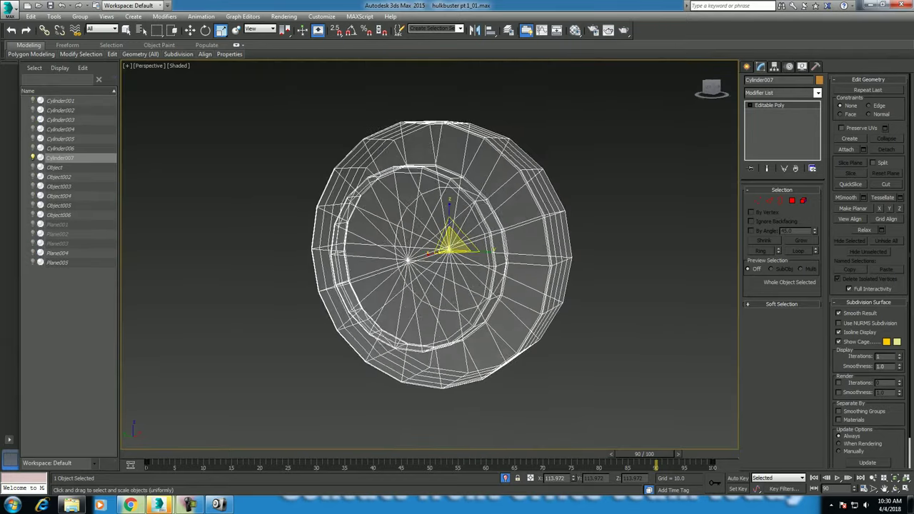
{"action": "left_click", "coordinate": [217, 505]}
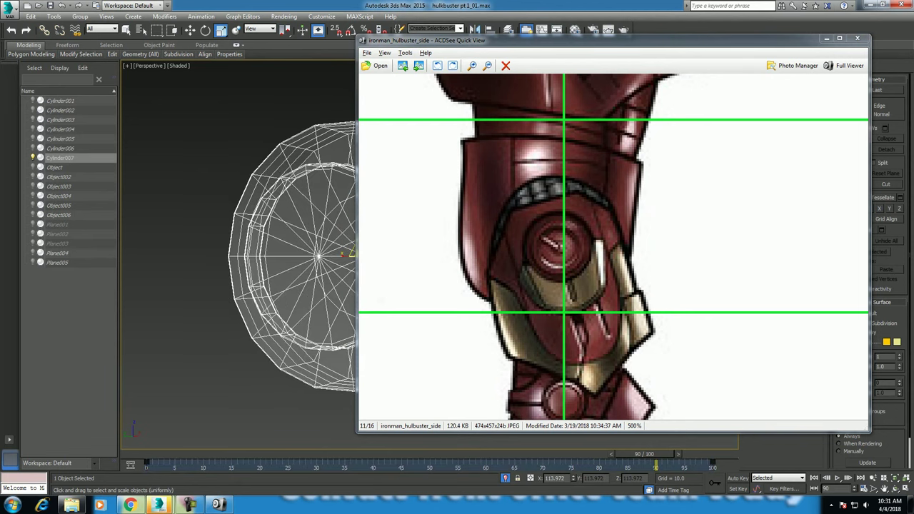
{"action": "key", "text": "Home"}
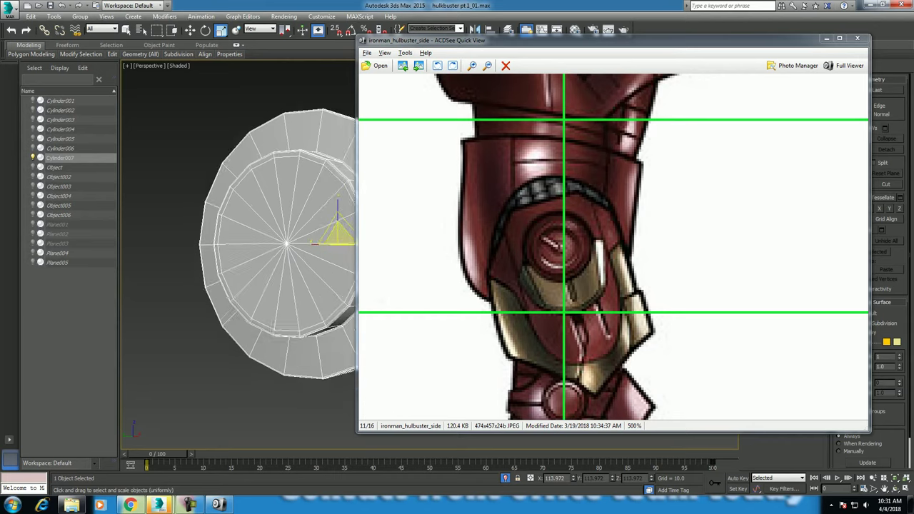
{"action": "left_click_drag", "start_coordinate": [464, 40], "coordinate": [514, 177]}
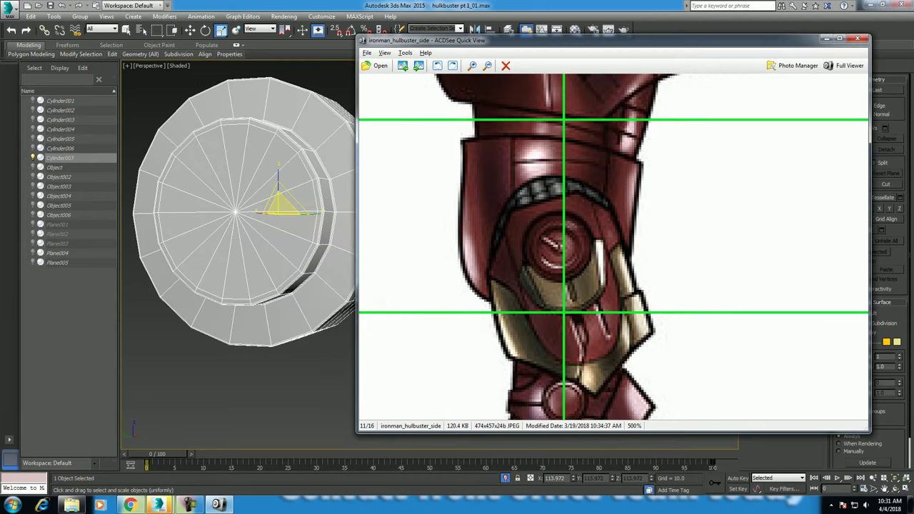
{"action": "key", "text": "1"}
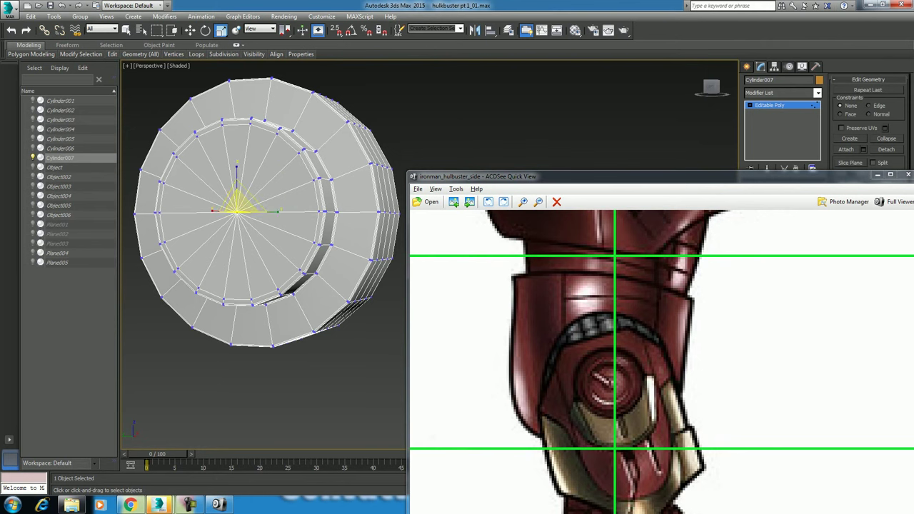
- Convert the vertex selection to the cap faces and scale them slightly inward
{"action": "right_click", "coordinate": [232, 212]}
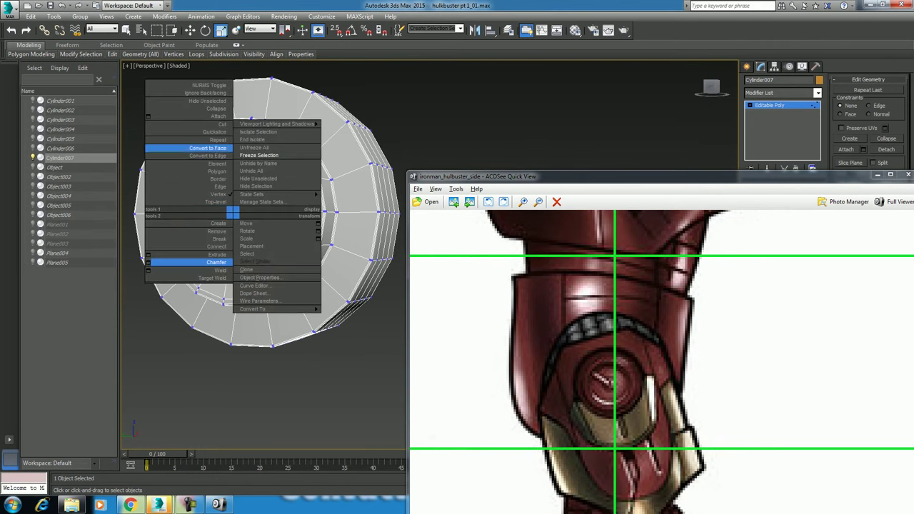
{"action": "left_click", "coordinate": [210, 148]}
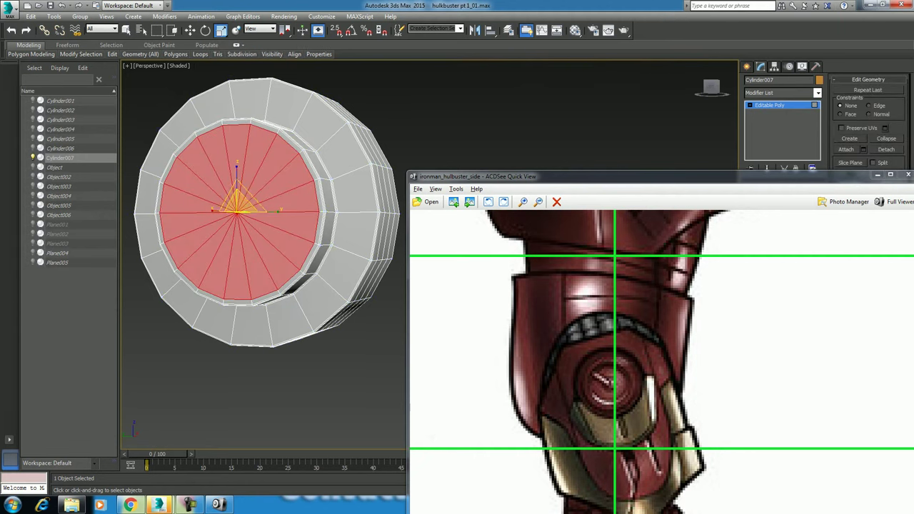
{"action": "left_click_drag", "start_coordinate": [237, 206], "coordinate": [237, 215]}
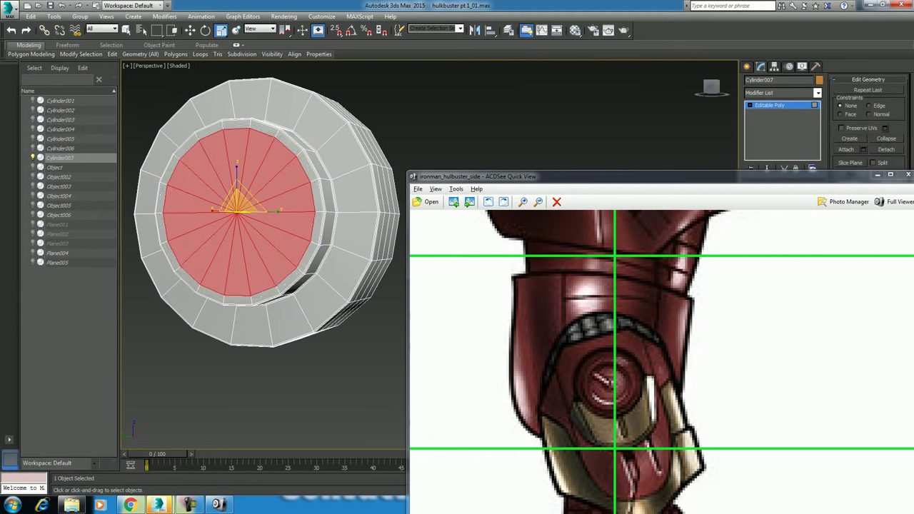
{"action": "middle_click_drag", "start_coordinate": [237, 213], "coordinate": [244, 207], "text": "alt"}
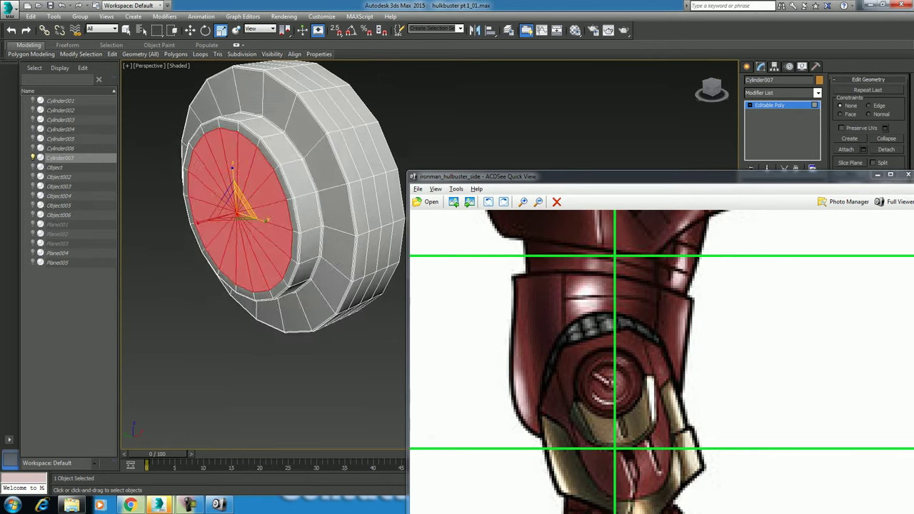
- Bevel the cap faces with Height 0.0 and Outline -0.115 to inset a narrow ring
{"action": "right_click", "coordinate": [243, 207]}
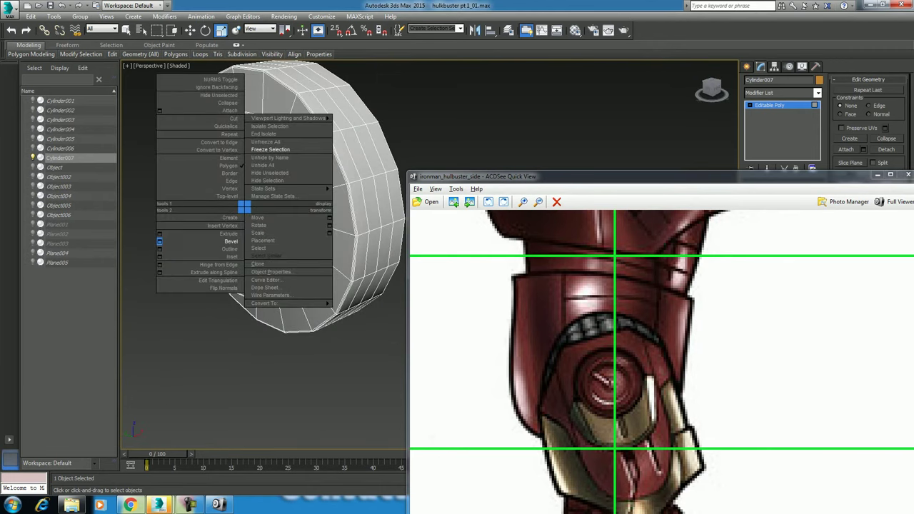
{"action": "left_click", "coordinate": [230, 242]}
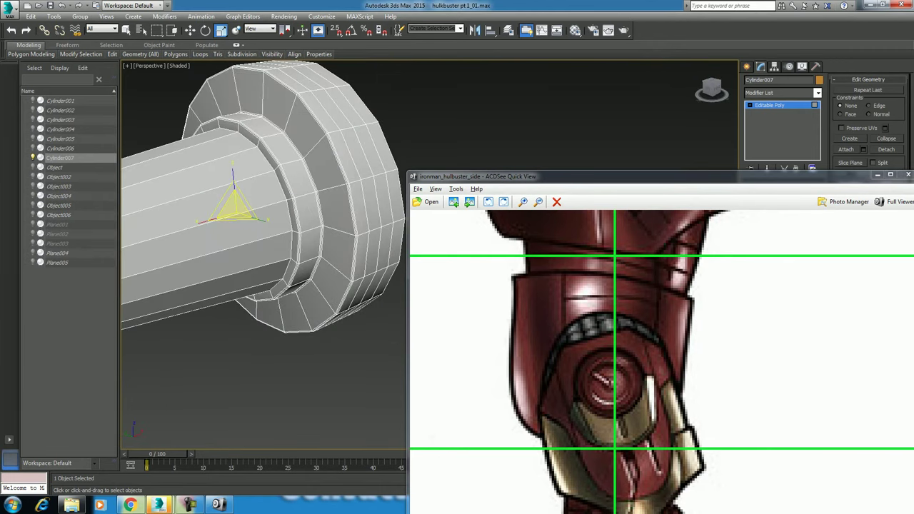
{"action": "left_click_drag", "start_coordinate": [500, 176], "coordinate": [734, 153]}
{"action": "middle_click_drag", "start_coordinate": [321, 214], "coordinate": [372, 215], "text": "alt"}
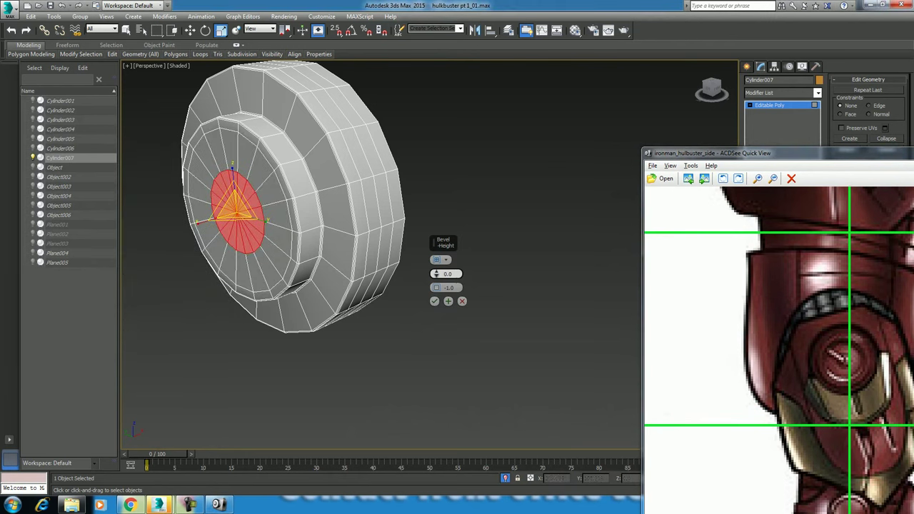
{"action": "left_click_drag", "start_coordinate": [435, 287], "coordinate": [436, 268]}
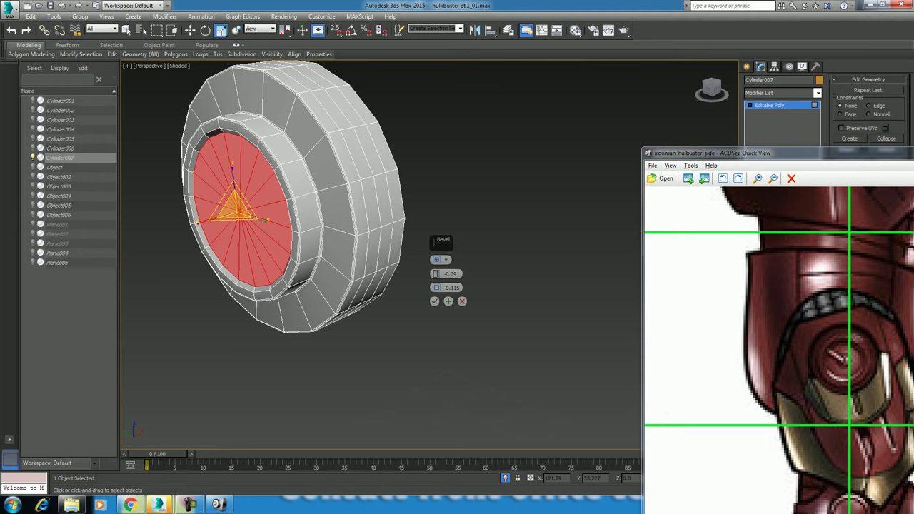
{"action": "middle_click_drag", "start_coordinate": [443, 243], "coordinate": [397, 246], "text": "alt"}
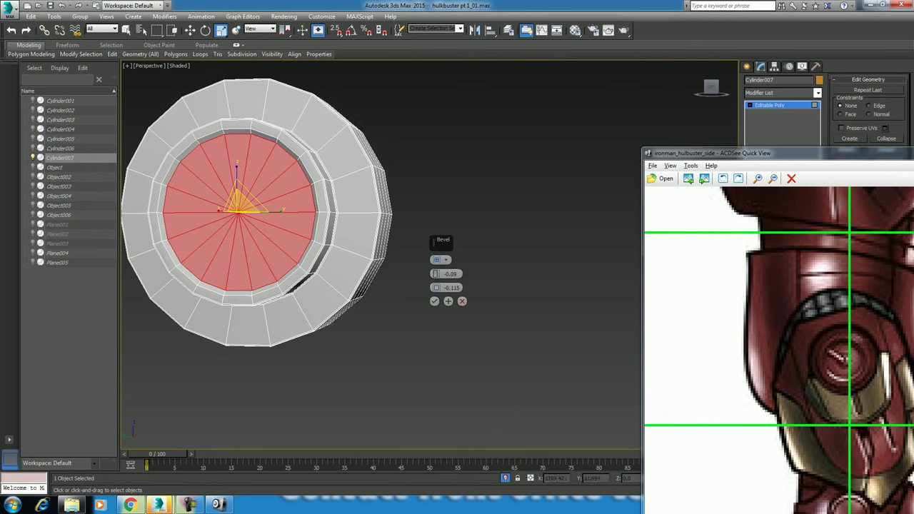
{"action": "mouse_move", "coordinate": [441, 244]}
{"action": "middle_mouse_down", "text": "alt"}
{"action": "mouse_move", "coordinate": [457, 246]}
{"action": "mouse_move", "coordinate": [438, 221]}
{"action": "middle_mouse_up", "text": "alt"}
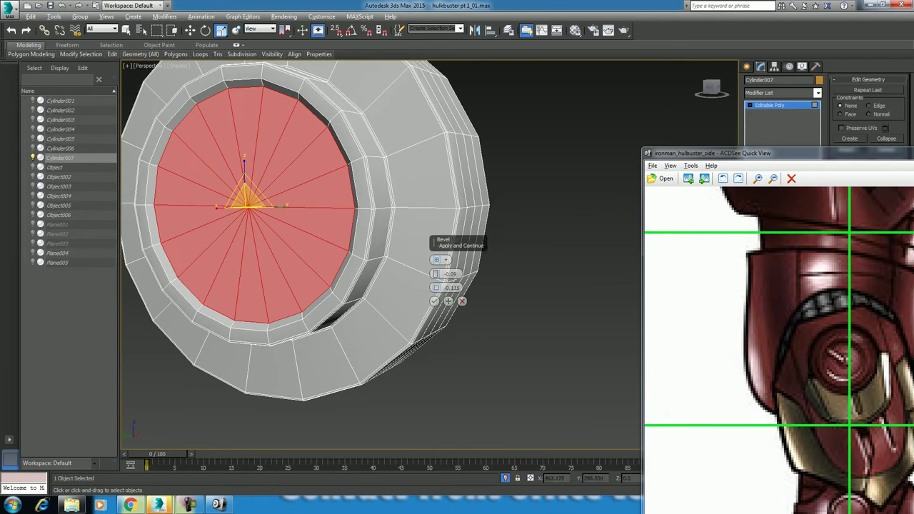
{"action": "middle_click_drag", "start_coordinate": [439, 221], "coordinate": [422, 223], "text": "alt"}
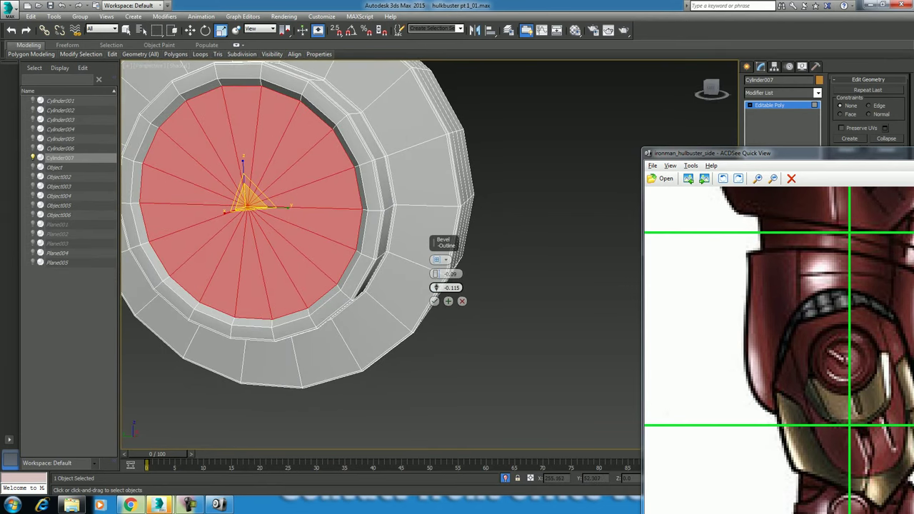
{"action": "left_click_drag", "start_coordinate": [436, 288], "coordinate": [435, 284]}
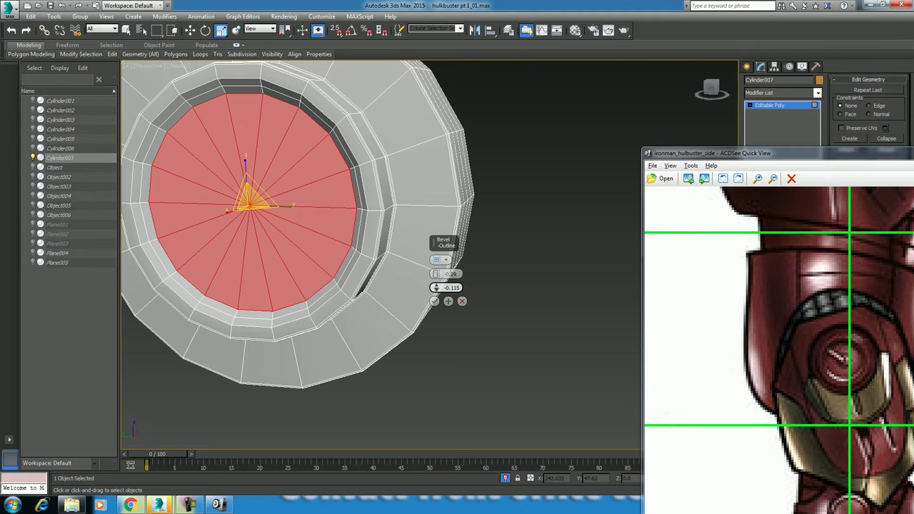
{"action": "right_click", "coordinate": [438, 273]}
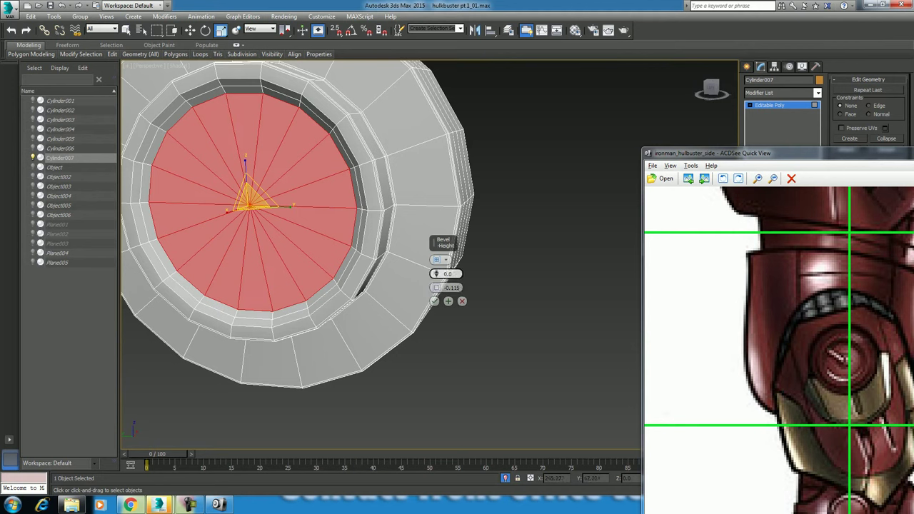
{"action": "middle_click_drag", "start_coordinate": [438, 273], "coordinate": [421, 275], "text": "alt"}
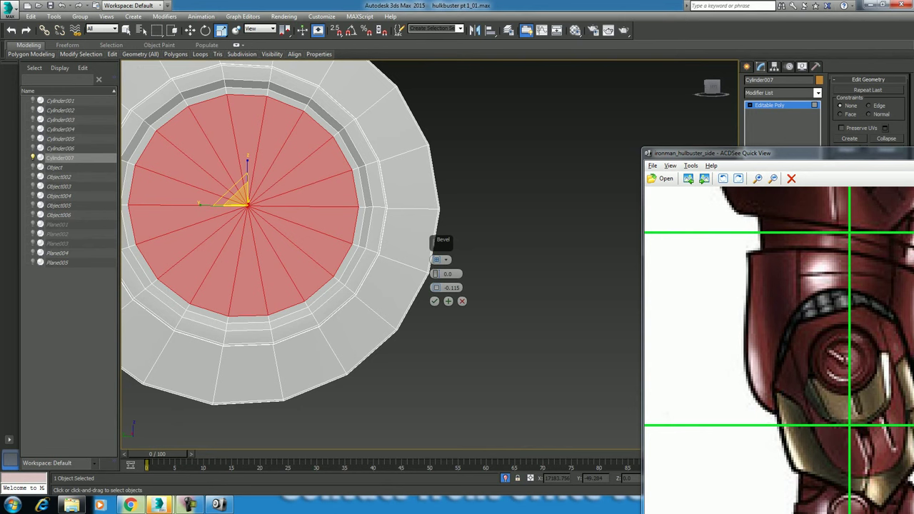
{"action": "middle_click_drag", "start_coordinate": [421, 275], "coordinate": [432, 275], "text": "alt"}
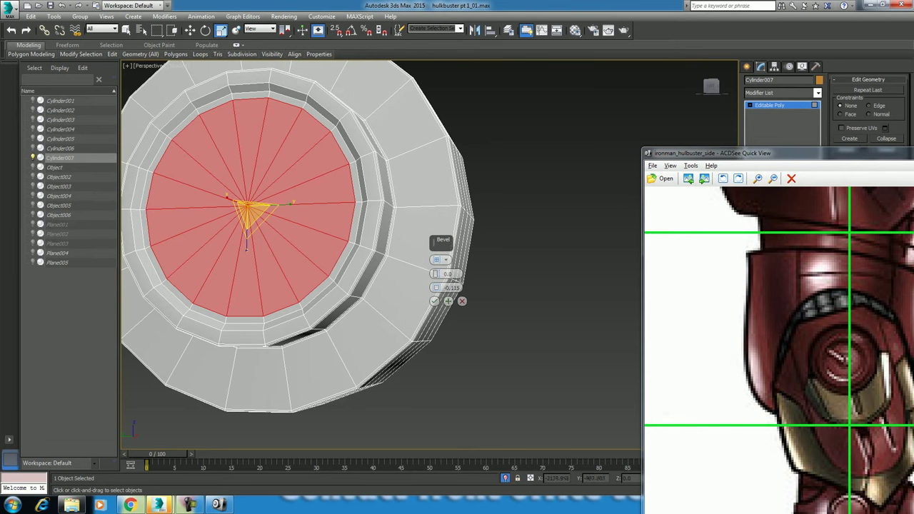
{"action": "left_click", "coordinate": [434, 300]}
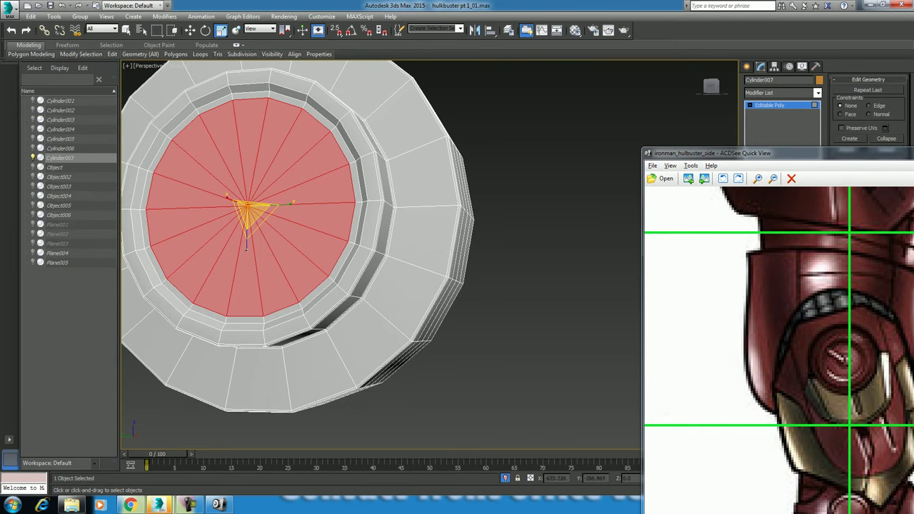
- Reframe the view on the cylinder and dismiss the reference image window
{"action": "middle_click_drag", "start_coordinate": [250, 235], "coordinate": [289, 241]}
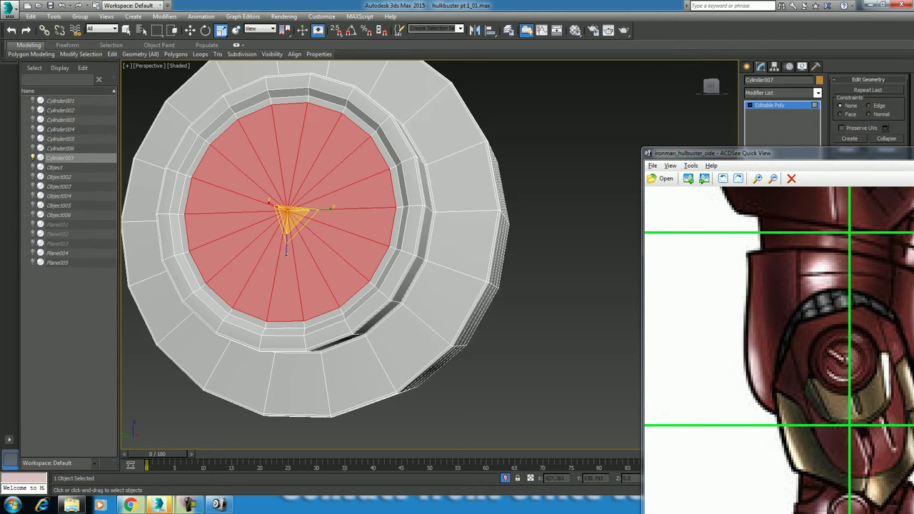
{"action": "scroll", "coordinate": [800, 436], "scroll_direction": "down", "scroll_amount": 2}
{"action": "scroll", "coordinate": [800, 435], "scroll_direction": "down", "scroll_amount": 1}
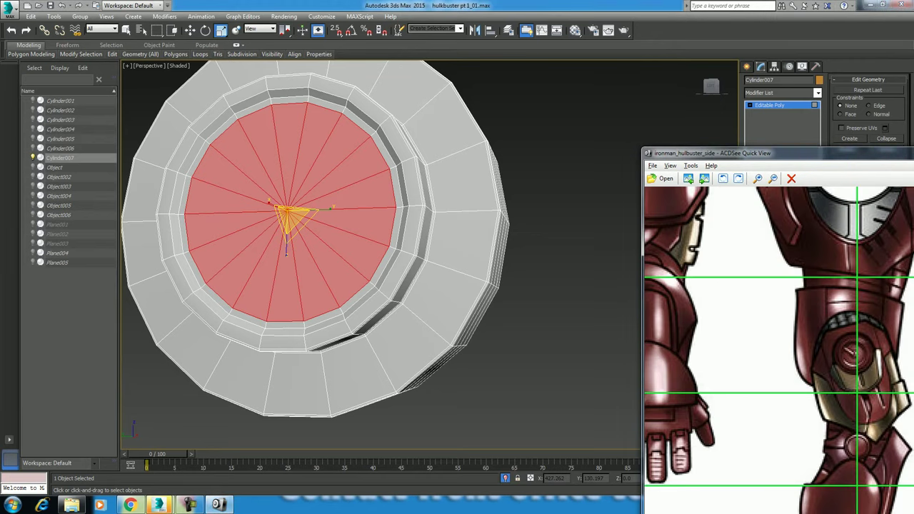
{"action": "scroll", "coordinate": [800, 436], "scroll_direction": "down", "scroll_amount": 1}
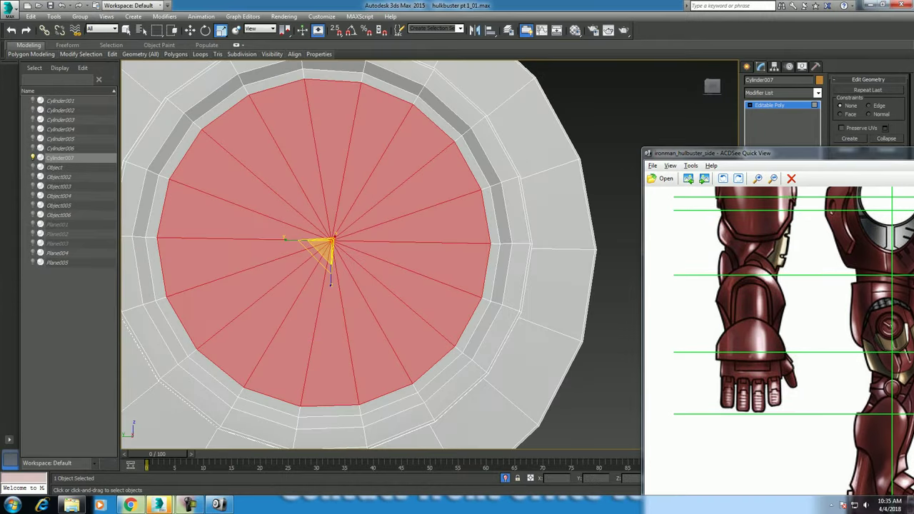
{"action": "left_click_drag", "start_coordinate": [714, 153], "coordinate": [424, 164]}
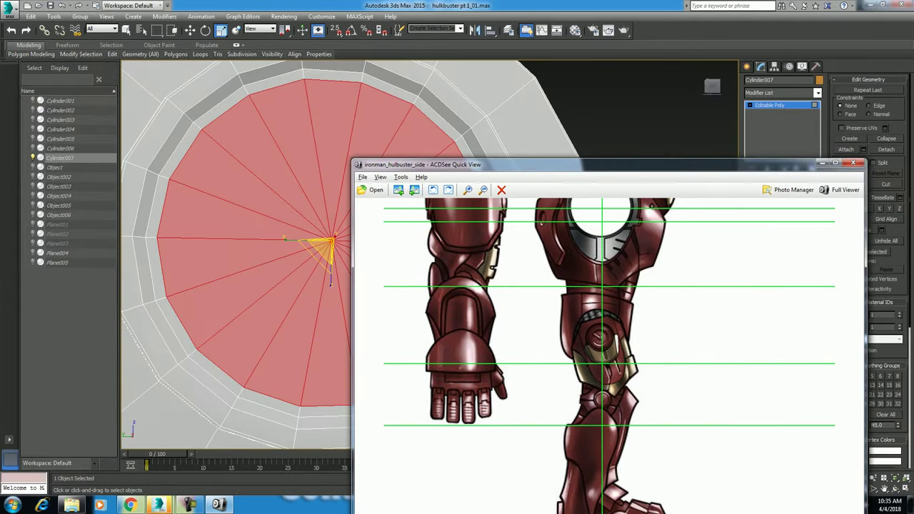
{"action": "left_click", "coordinate": [821, 163]}
- Select the cap's 18-edge border loop in Border mode, then switch to Edge mode
{"action": "key", "text": "ctrl+d"}
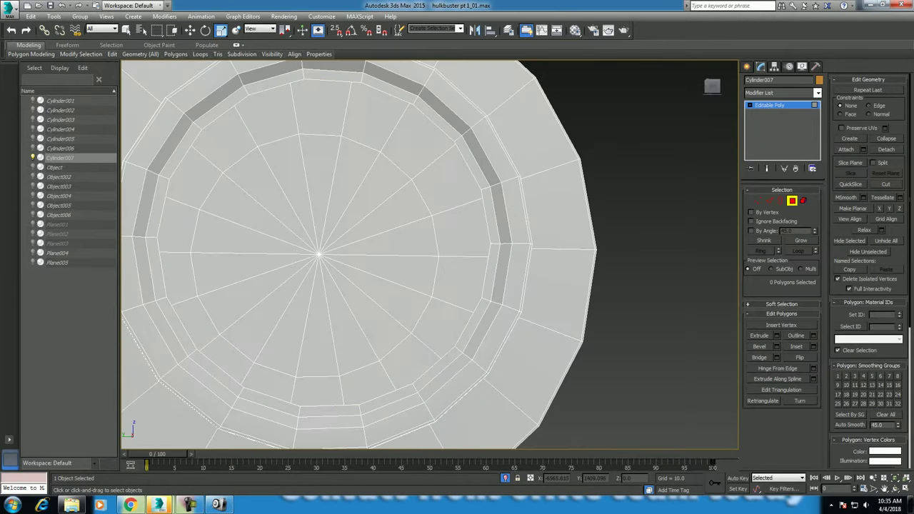
{"action": "key", "text": "3"}
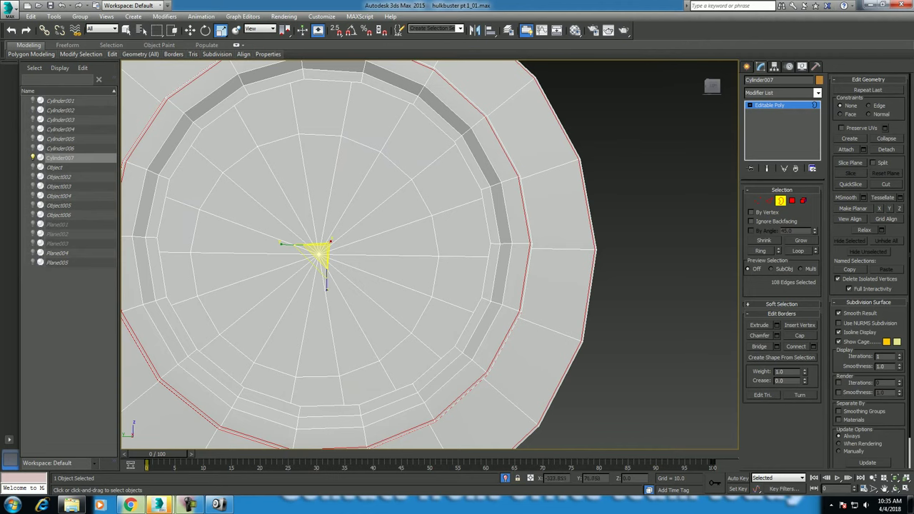
{"action": "key", "text": "ctrl+a"}
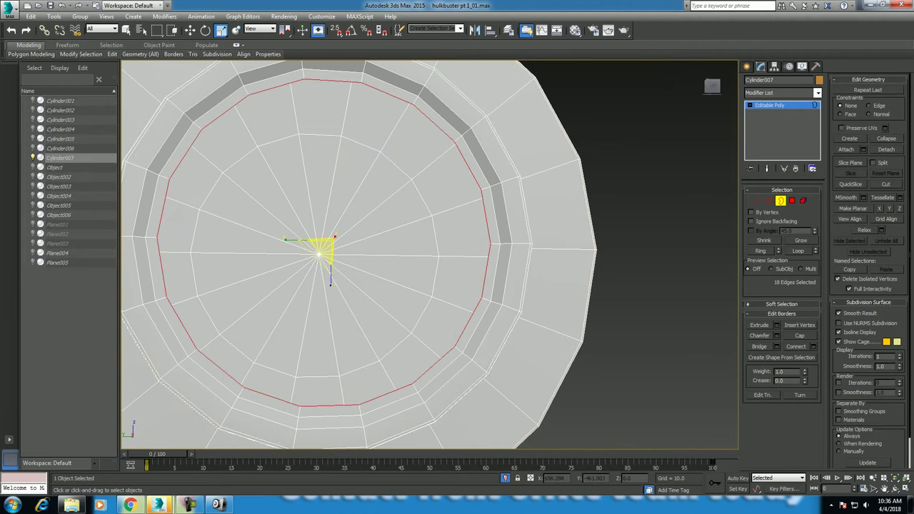
{"action": "scroll", "coordinate": [357, 265], "scroll_direction": "down", "scroll_amount": 1}
{"action": "scroll", "coordinate": [357, 264], "scroll_direction": "up", "scroll_amount": 1}
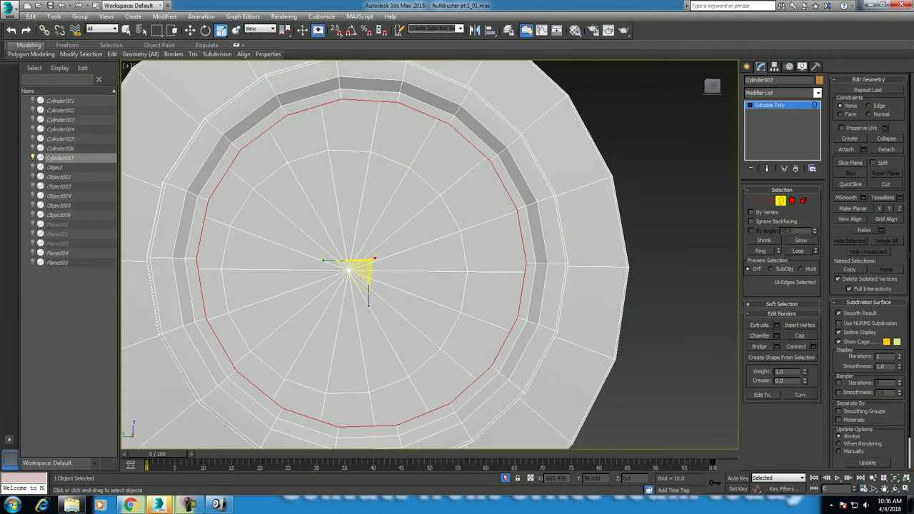
{"action": "key", "text": "l"}
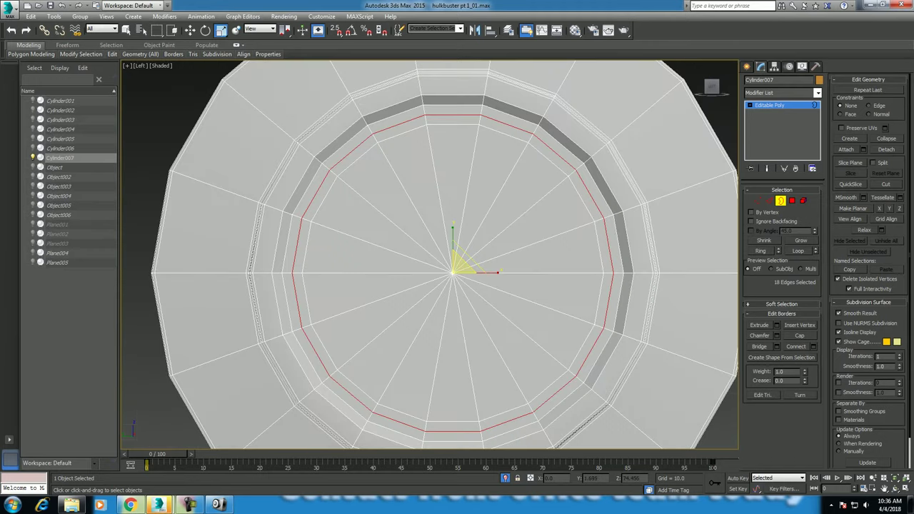
{"action": "mouse_move", "coordinate": [453, 271]}
{"action": "middle_mouse_down"}
{"action": "mouse_move", "coordinate": [402, 241]}
{"action": "mouse_move", "coordinate": [420, 284]}
{"action": "middle_mouse_up"}
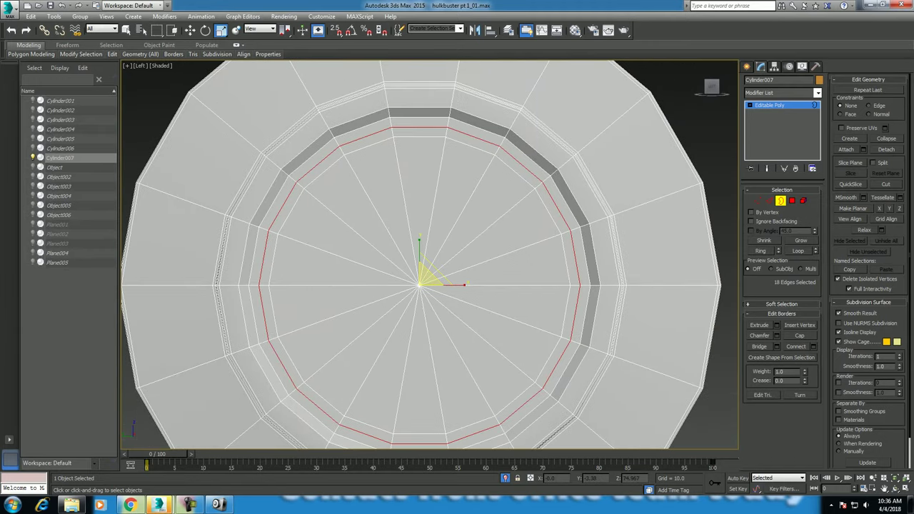
{"action": "key", "text": "2"}
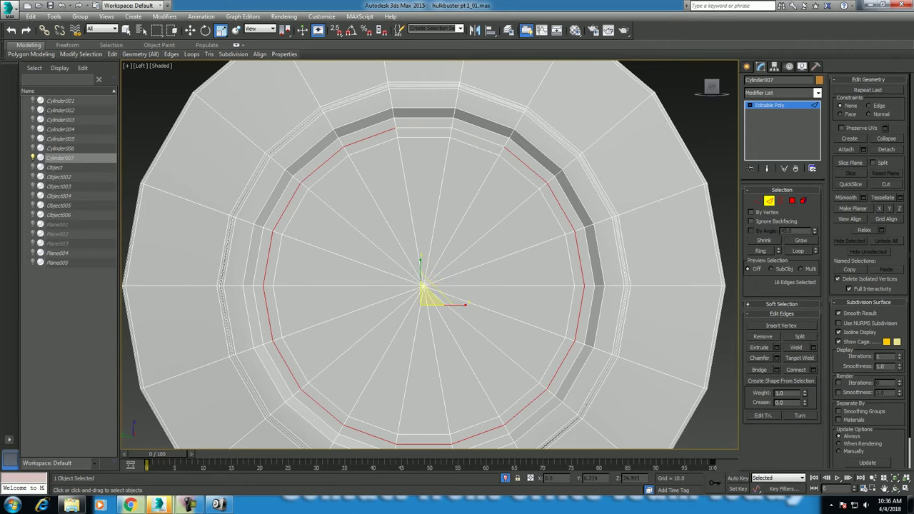
- Maximize the Perspective view, frame the cylinder, and apply Bridge to the selected edges
{"action": "middle_click_drag", "start_coordinate": [407, 433], "coordinate": [397, 352]}
{"action": "key", "text": "p"}
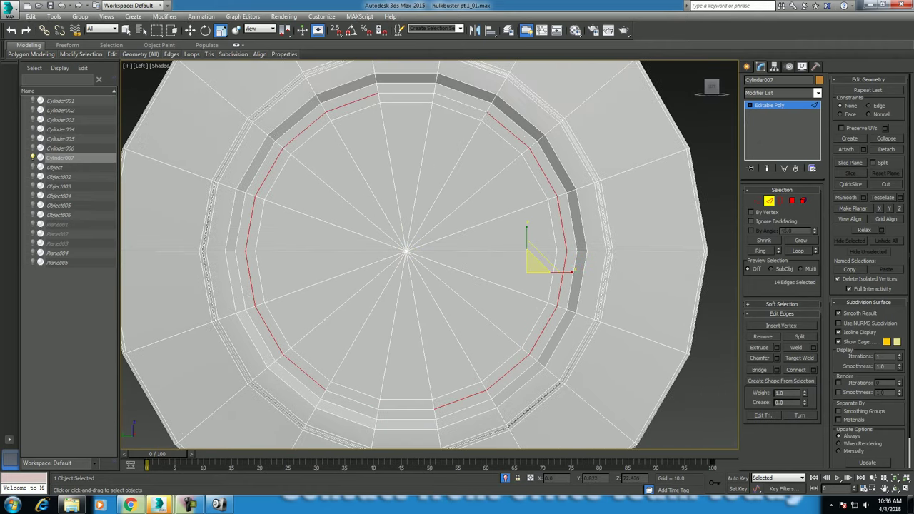
{"action": "key", "text": "alt+w"}
{"action": "scroll", "coordinate": [572, 360], "scroll_direction": "up", "scroll_amount": 3}
{"action": "scroll", "coordinate": [572, 361], "scroll_direction": "up", "scroll_amount": 3}
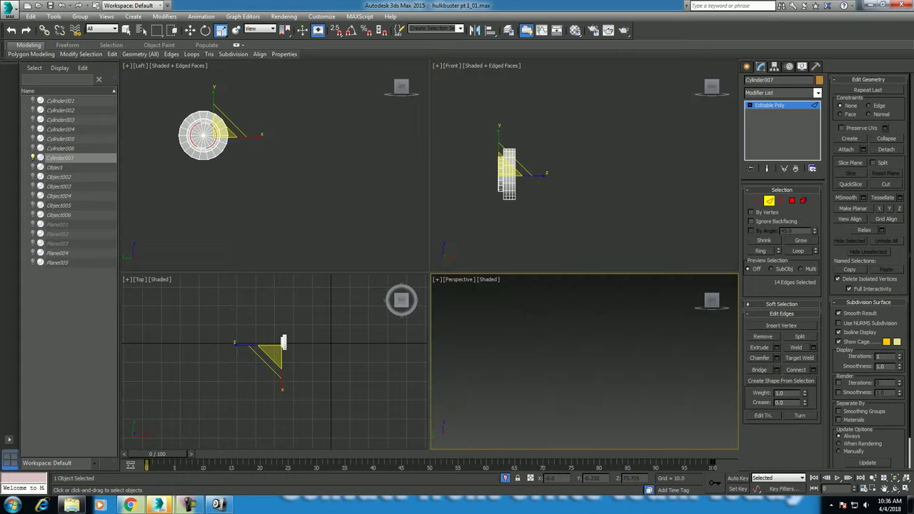
{"action": "key", "text": "alt+w"}
{"action": "key", "text": "z"}
{"action": "mouse_move", "coordinate": [457, 257]}
{"action": "middle_mouse_down", "text": "alt"}
{"action": "mouse_move", "coordinate": [472, 261]}
{"action": "mouse_move", "coordinate": [464, 257]}
{"action": "middle_mouse_up", "text": "alt"}
{"action": "left_click", "coordinate": [777, 370]}
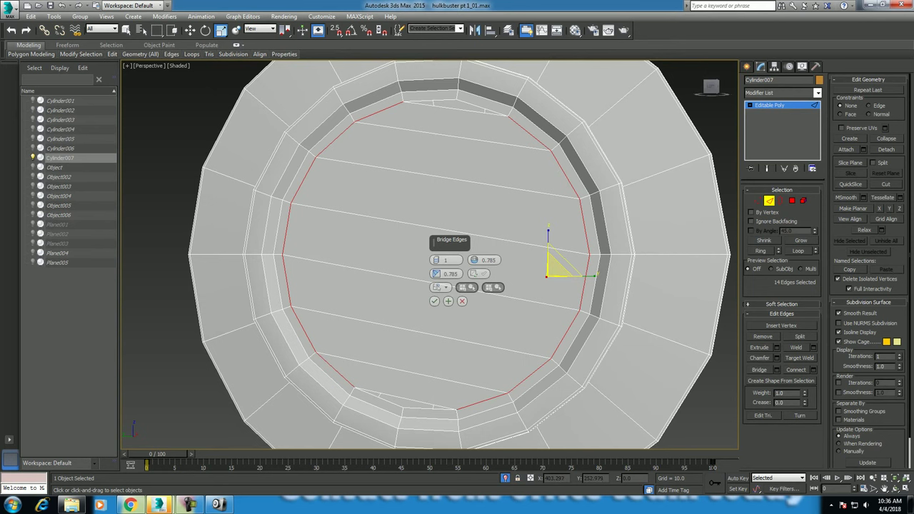
- Give the bridge a second segment and confirm it
{"action": "left_click_drag", "start_coordinate": [437, 260], "coordinate": [447, 260]}
{"action": "left_click", "coordinate": [434, 300]}
{"action": "scroll", "coordinate": [428, 418], "scroll_direction": "up", "scroll_amount": 5}
{"action": "scroll", "coordinate": [428, 418], "scroll_direction": "up", "scroll_amount": 1}
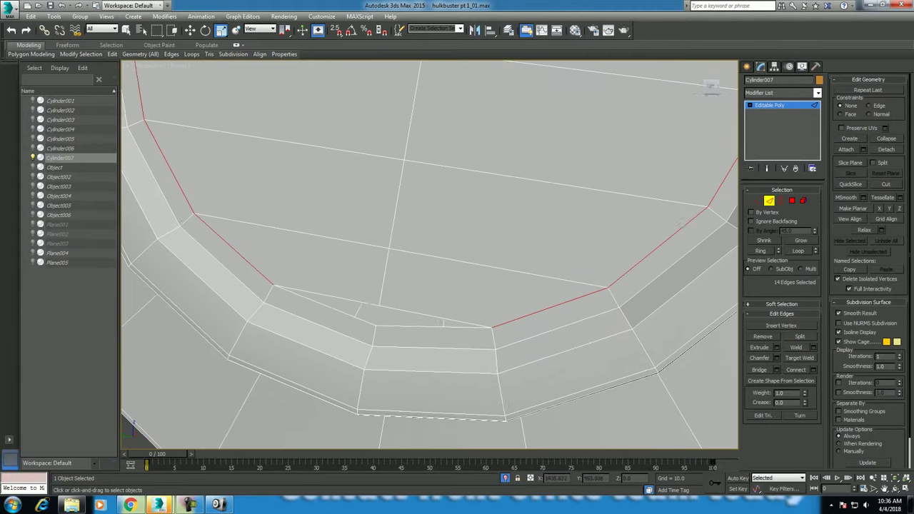
- Target Weld the collapsed quad's stray vertices into one vertex on the inner ring
{"action": "left_click", "coordinate": [759, 200]}
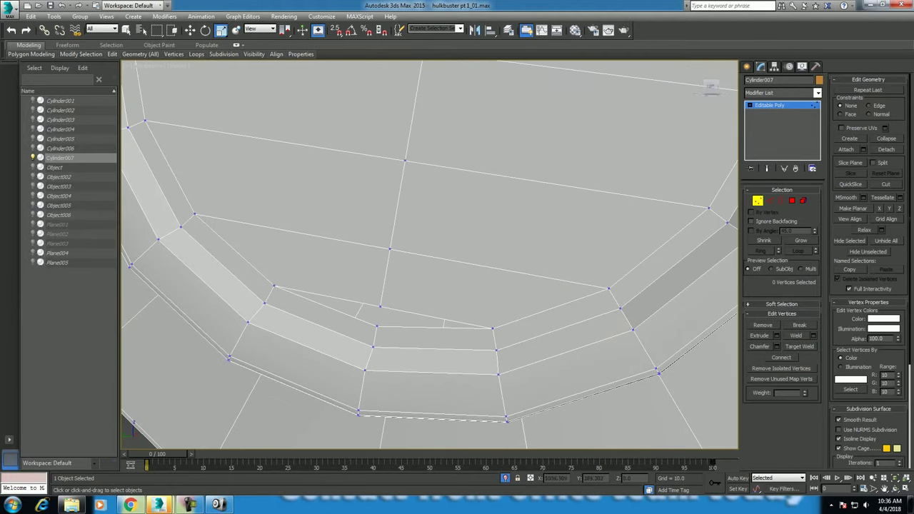
{"action": "right_click", "coordinate": [465, 242]}
{"action": "left_click", "coordinate": [421, 324]}
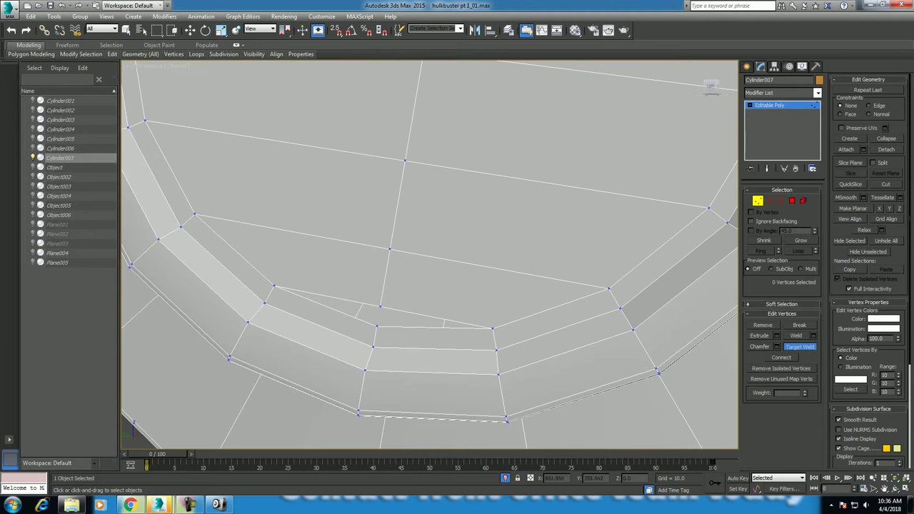
{"action": "middle_click_drag", "start_coordinate": [429, 286], "coordinate": [429, 236], "text": "alt"}
{"action": "middle_click_drag", "start_coordinate": [428, 286], "coordinate": [429, 214], "text": "alt"}
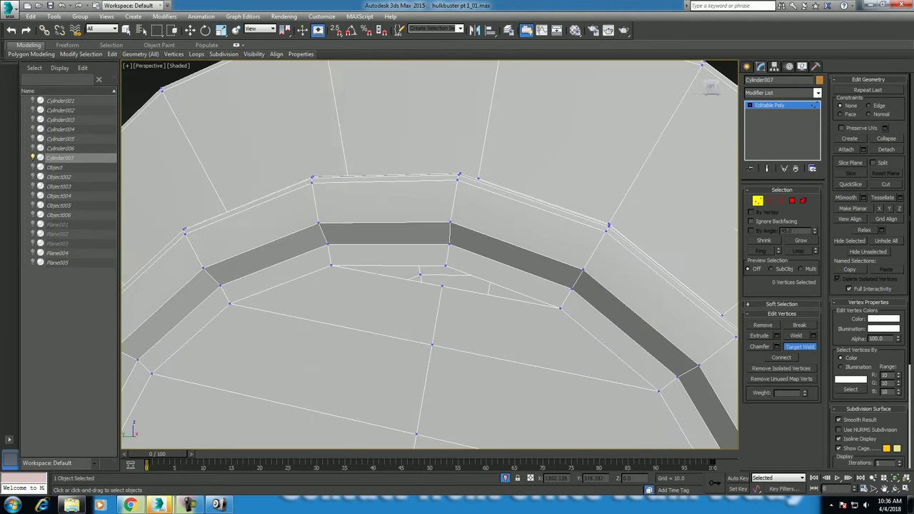
{"action": "left_click", "coordinate": [445, 266]}
{"action": "scroll", "coordinate": [428, 257], "scroll_direction": "up", "scroll_amount": 2}
{"action": "scroll", "coordinate": [428, 257], "scroll_direction": "down", "scroll_amount": 5}
{"action": "scroll", "coordinate": [428, 257], "scroll_direction": "up", "scroll_amount": 2}
{"action": "scroll", "coordinate": [428, 257], "scroll_direction": "down", "scroll_amount": 3}
{"action": "scroll", "coordinate": [429, 264], "scroll_direction": "up", "scroll_amount": 5}
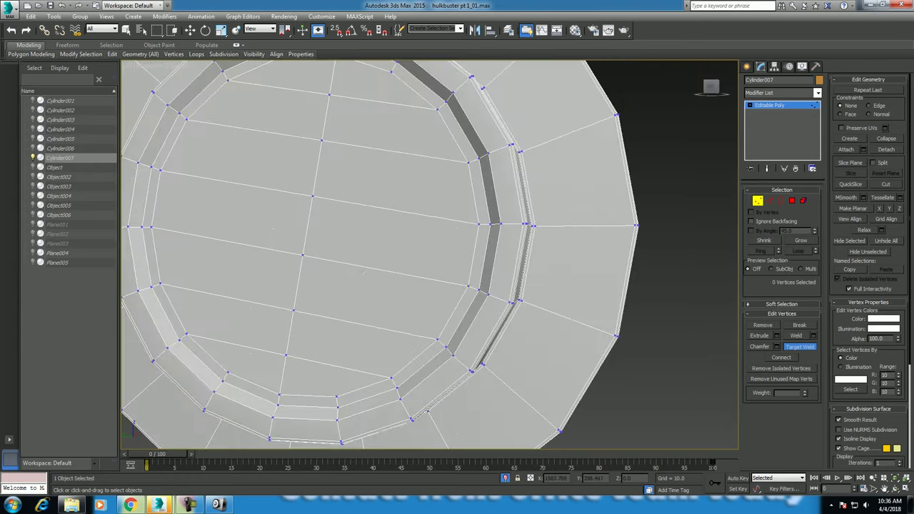
{"action": "middle_click_drag", "start_coordinate": [357, 250], "coordinate": [431, 270]}
- In Polygon mode, select the single strip polygon on the inner disc
{"action": "right_click", "coordinate": [373, 260]}
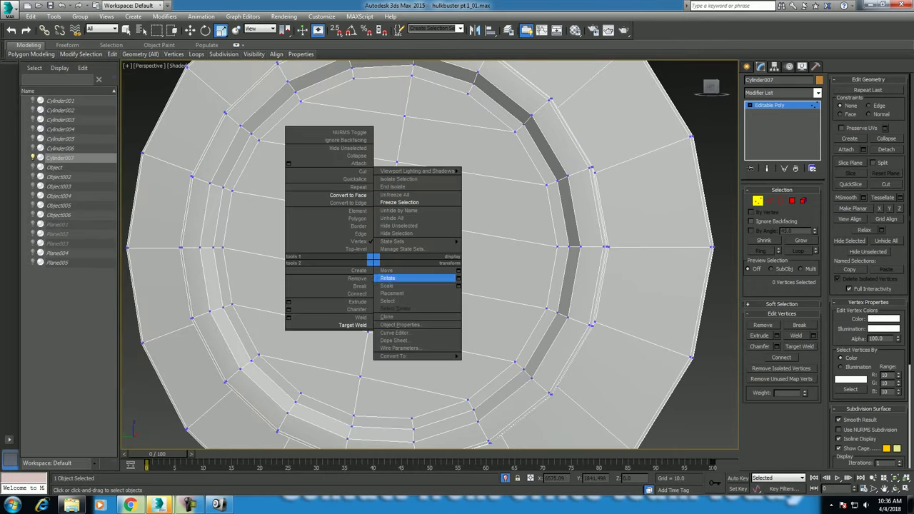
{"action": "left_click", "coordinate": [358, 218]}
{"action": "left_click", "coordinate": [381, 235]}
{"action": "left_click", "coordinate": [307, 236]}
{"action": "key", "text": "alt+w"}
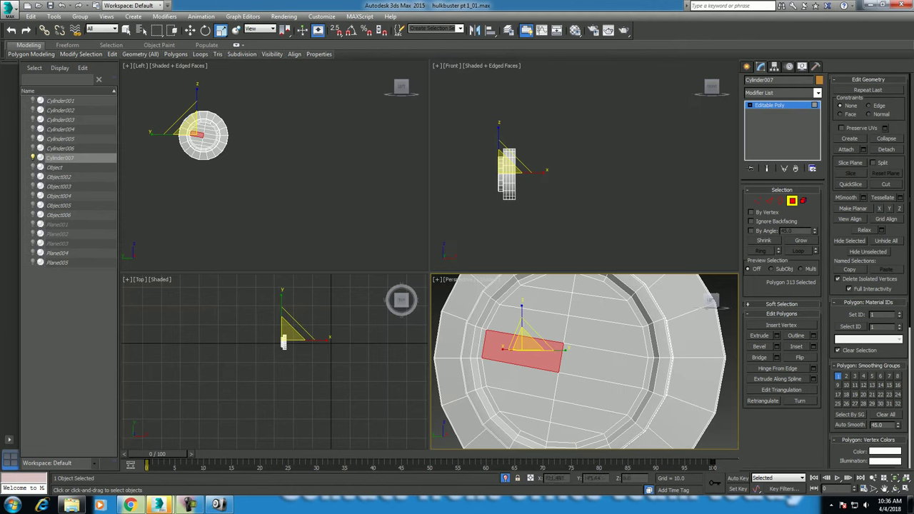
{"action": "scroll", "coordinate": [265, 122], "scroll_direction": "up", "scroll_amount": 3}
{"action": "middle_click_drag", "start_coordinate": [265, 122], "coordinate": [307, 177]}
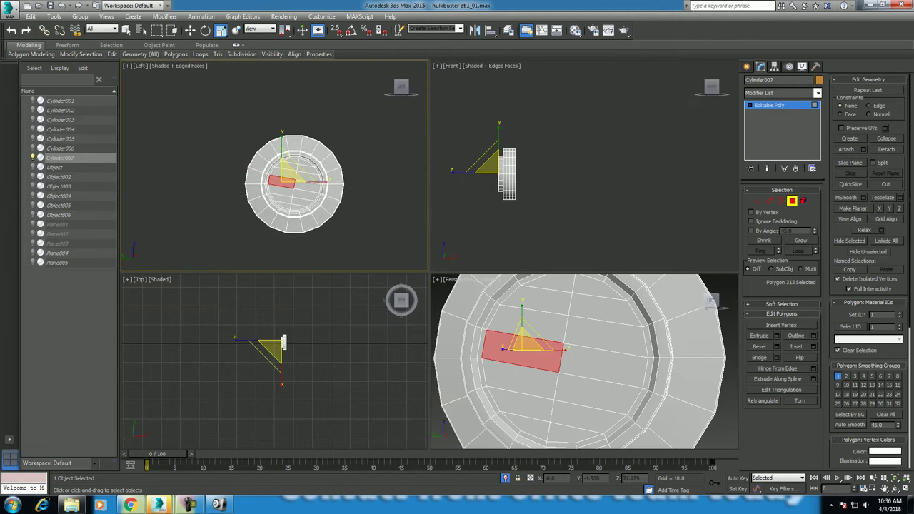
{"action": "scroll", "coordinate": [279, 161], "scroll_direction": "up", "scroll_amount": 3}
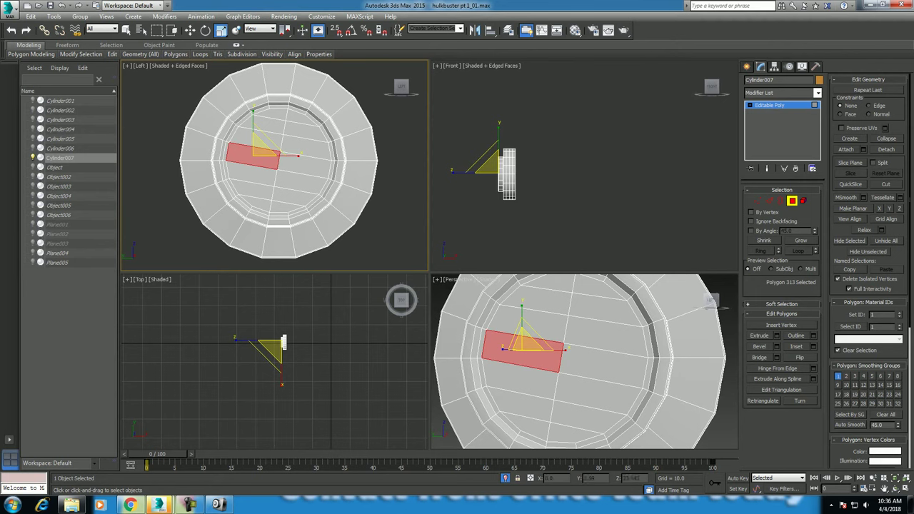
{"action": "scroll", "coordinate": [236, 178], "scroll_direction": "up", "scroll_amount": 2}
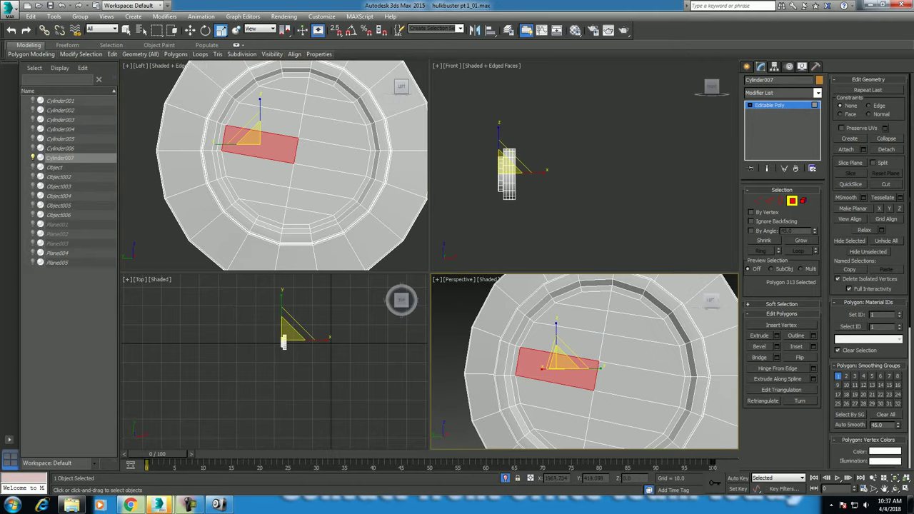
- Maximize Perspective and bring up the ironman_hulbuster_side reference to compare with the polygon
{"action": "key", "text": "alt+w"}
{"action": "mouse_move", "coordinate": [429, 257]}
{"action": "middle_mouse_down", "text": "alt"}
{"action": "mouse_move", "coordinate": [458, 235]}
{"action": "mouse_move", "coordinate": [457, 257]}
{"action": "middle_mouse_up", "text": "alt"}
{"action": "left_click", "coordinate": [219, 505]}
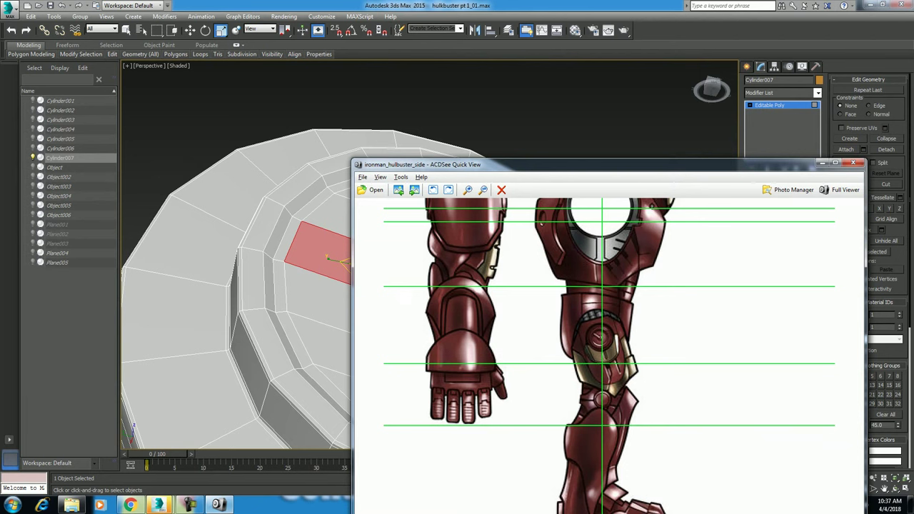
{"action": "mouse_move", "coordinate": [236, 286]}
{"action": "middle_mouse_down", "text": "alt"}
{"action": "mouse_move", "coordinate": [235, 314]}
{"action": "mouse_move", "coordinate": [222, 286]}
{"action": "middle_mouse_up", "text": "alt"}
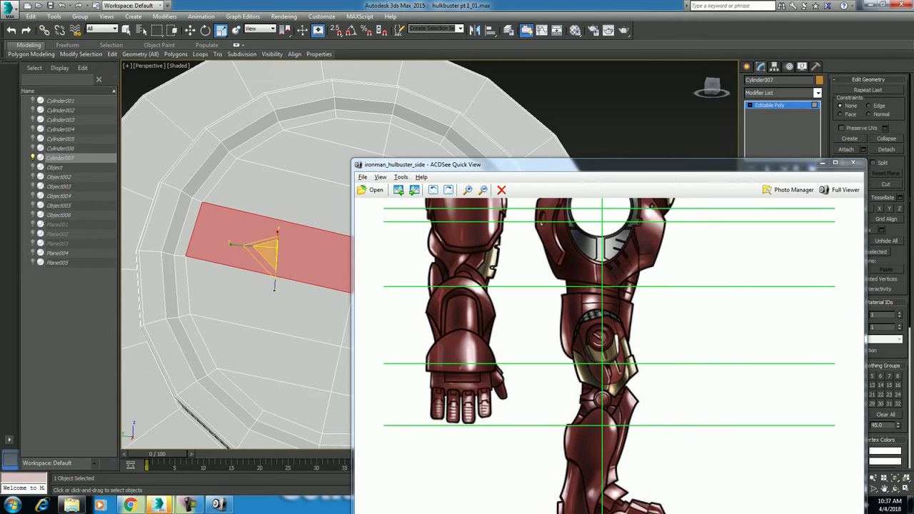
{"action": "middle_click_drag", "start_coordinate": [272, 286], "coordinate": [250, 278], "text": "alt"}
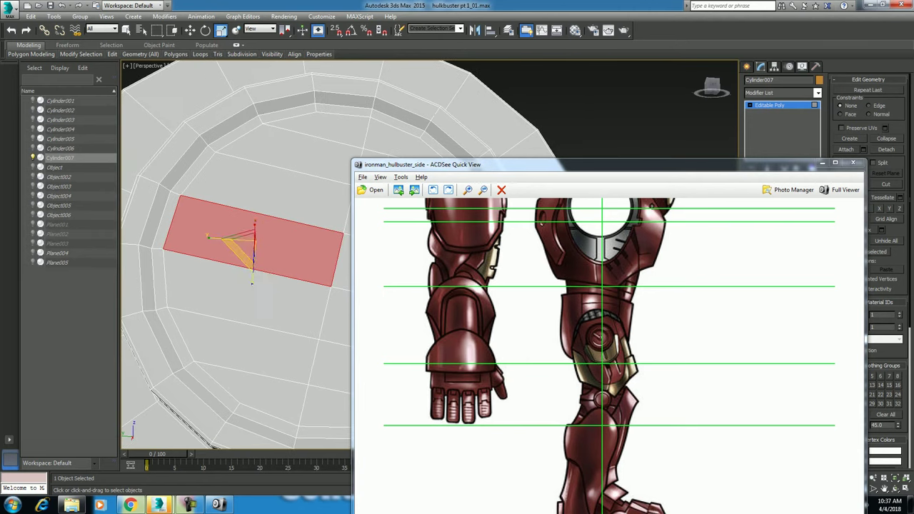
{"action": "middle_click_drag", "start_coordinate": [257, 236], "coordinate": [265, 236], "text": "alt"}
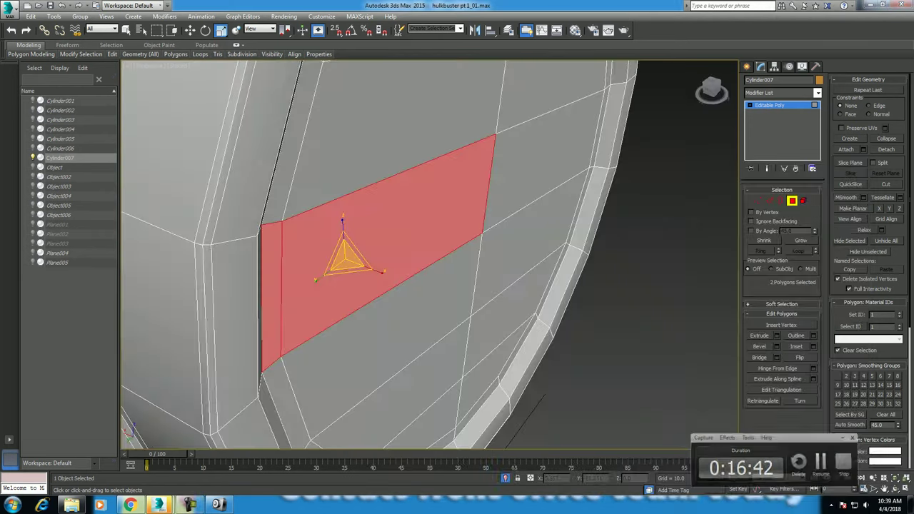
- Extrude the selected strip polygon outward and confirm
{"action": "right_click", "coordinate": [565, 300]}
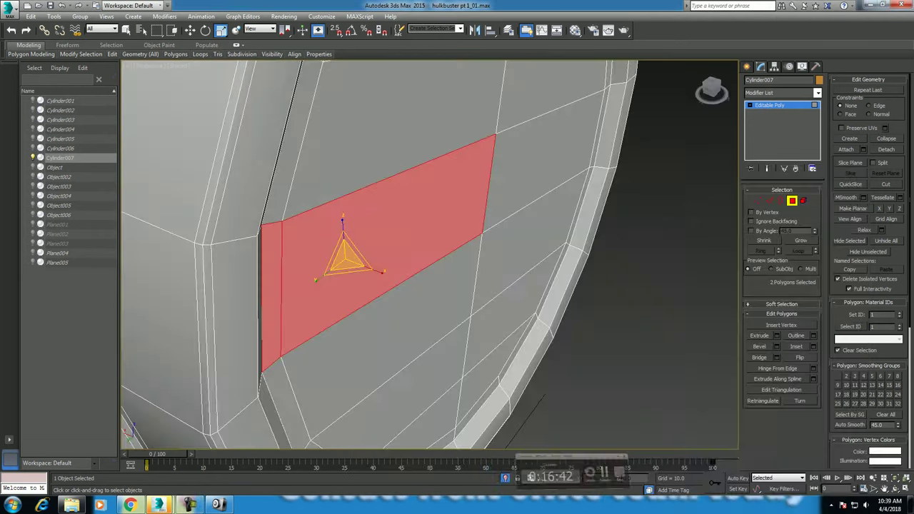
{"action": "left_click", "coordinate": [548, 326]}
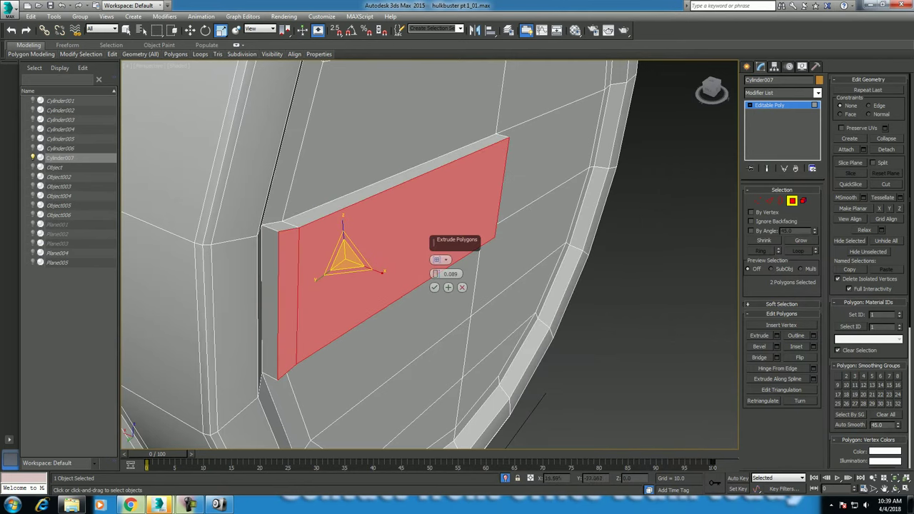
{"action": "left_click", "coordinate": [434, 287]}
{"action": "key", "text": "alt+w"}
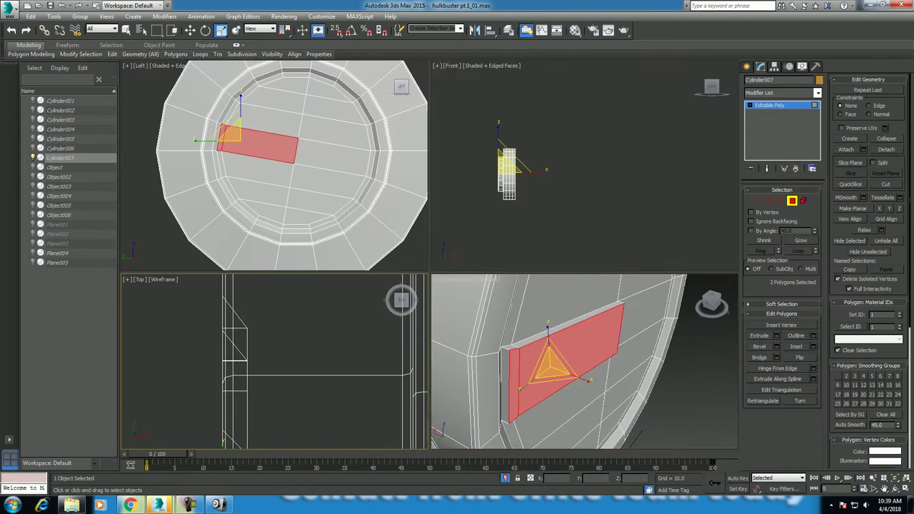
{"action": "scroll", "coordinate": [550, 343], "scroll_direction": "up", "scroll_amount": 3}
{"action": "key", "text": "alt+w"}
{"action": "scroll", "coordinate": [471, 314], "scroll_direction": "down", "scroll_amount": 3}
{"action": "scroll", "coordinate": [471, 314], "scroll_direction": "down", "scroll_amount": 2}
{"action": "mouse_move", "coordinate": [472, 314]}
{"action": "middle_mouse_down", "text": "alt"}
{"action": "mouse_move", "coordinate": [557, 321]}
{"action": "mouse_move", "coordinate": [558, 372]}
{"action": "mouse_move", "coordinate": [557, 328]}
{"action": "middle_mouse_up", "text": "alt"}
{"action": "scroll", "coordinate": [493, 314], "scroll_direction": "up", "scroll_amount": 2}
- Select the extrusion's two end faces and delete them
{"action": "left_click", "coordinate": [391, 325], "text": "ctrl"}
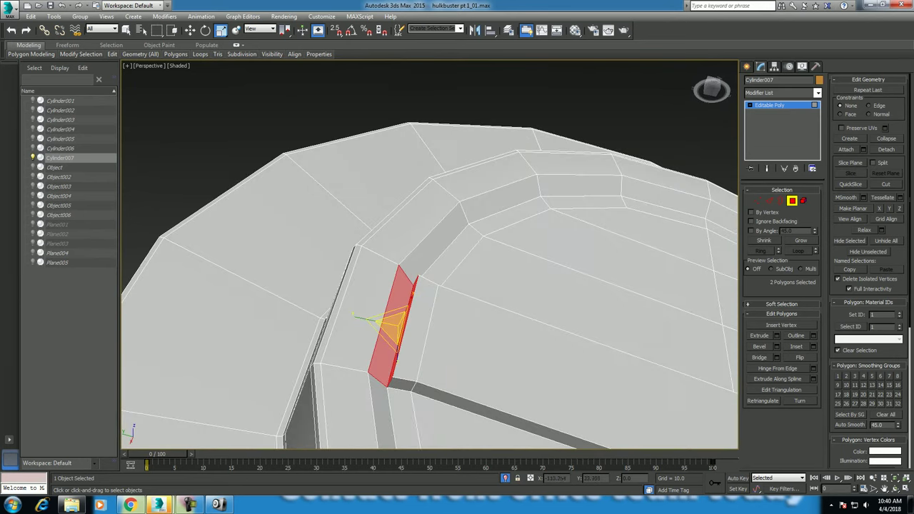
{"action": "key", "text": "Delete"}
{"action": "scroll", "coordinate": [415, 281], "scroll_direction": "up", "scroll_amount": 3}
{"action": "middle_click_drag", "start_coordinate": [459, 326], "coordinate": [397, 270], "text": "alt"}
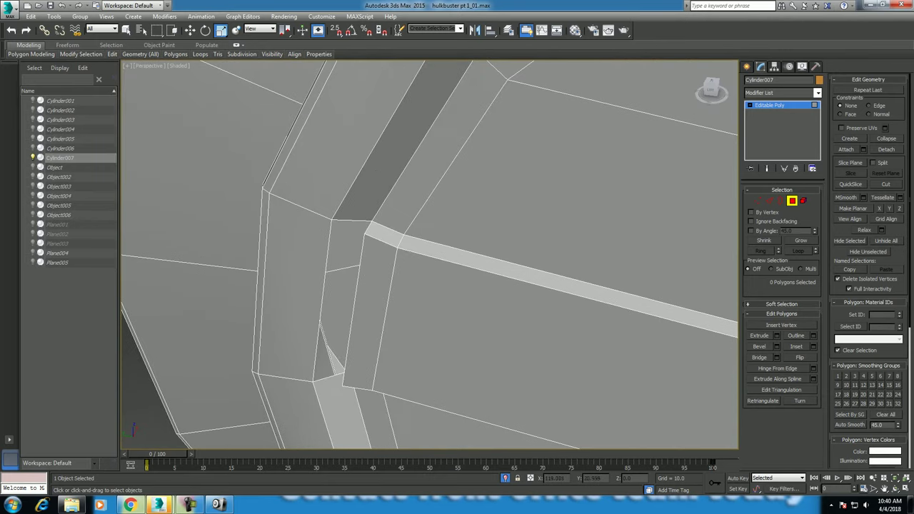
{"action": "right_click", "coordinate": [469, 203]}
{"action": "key", "text": "Escape"}
- Target Weld the stray vertex onto its neighbour and return to the object's top level
{"action": "key", "text": "1"}
{"action": "right_click", "coordinate": [398, 184]}
{"action": "left_click", "coordinate": [357, 168]}
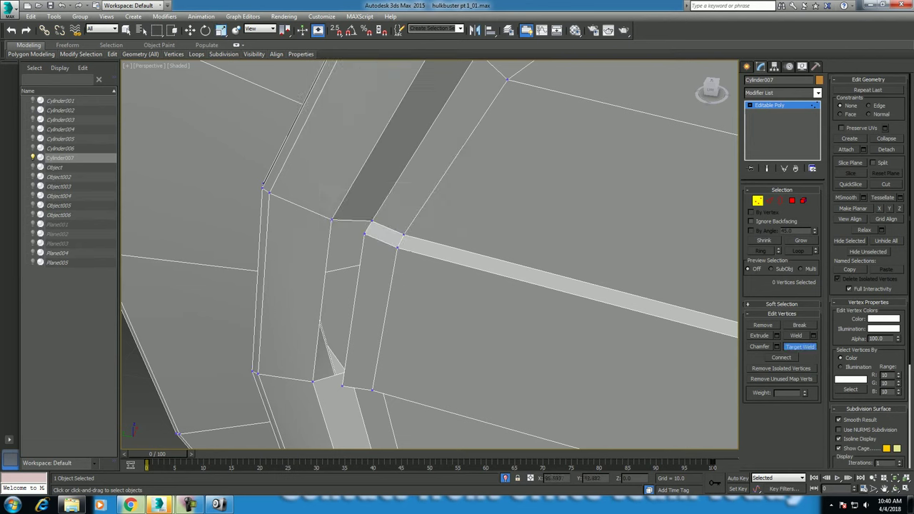
{"action": "left_click", "coordinate": [332, 219]}
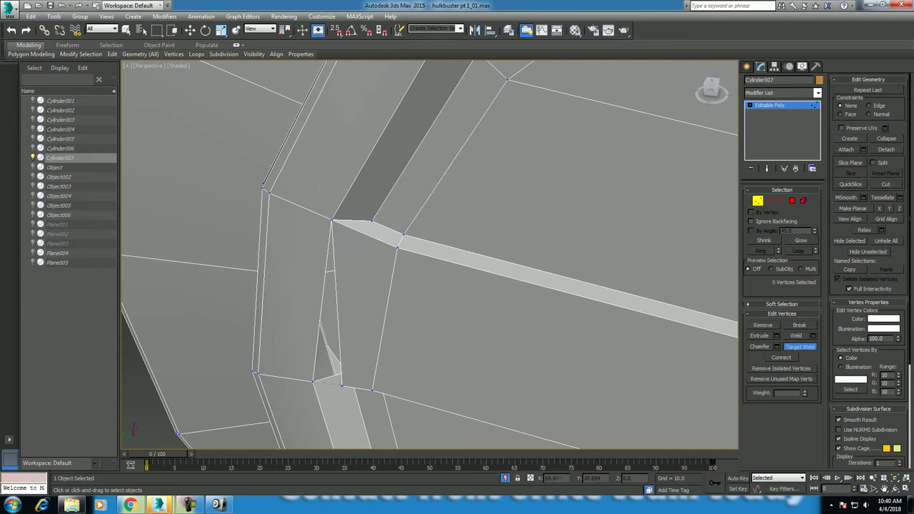
{"action": "middle_click_drag", "start_coordinate": [428, 257], "coordinate": [478, 240], "text": "alt"}
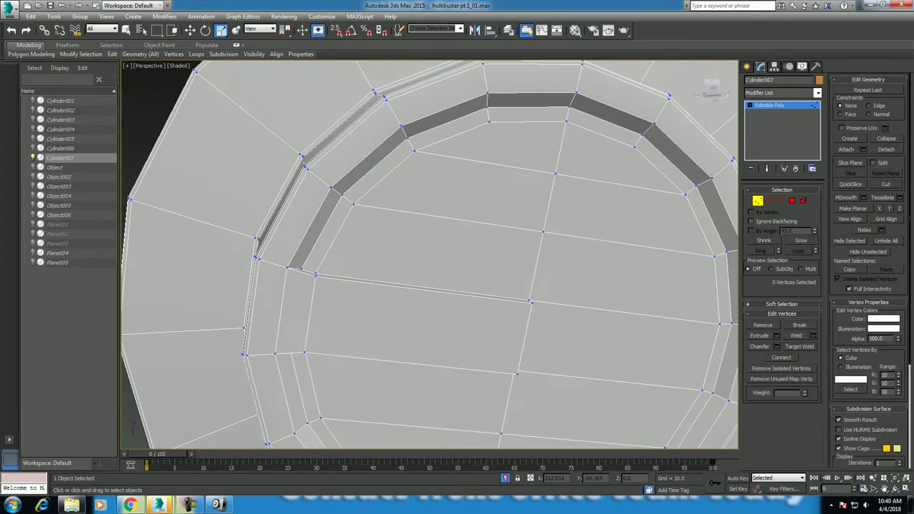
{"action": "right_click", "coordinate": [468, 282]}
{"action": "left_click", "coordinate": [428, 280]}
{"action": "scroll", "coordinate": [461, 275], "scroll_direction": "down", "scroll_amount": 5}
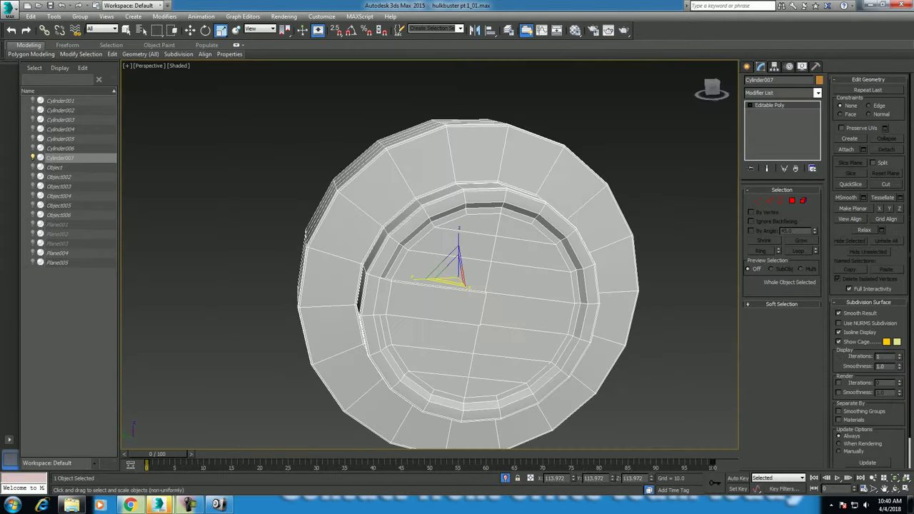
{"action": "scroll", "coordinate": [461, 275], "scroll_direction": "up", "scroll_amount": 2}
{"action": "middle_click_drag", "start_coordinate": [457, 278], "coordinate": [425, 243], "text": "alt"}
{"action": "right_click", "coordinate": [426, 242]}
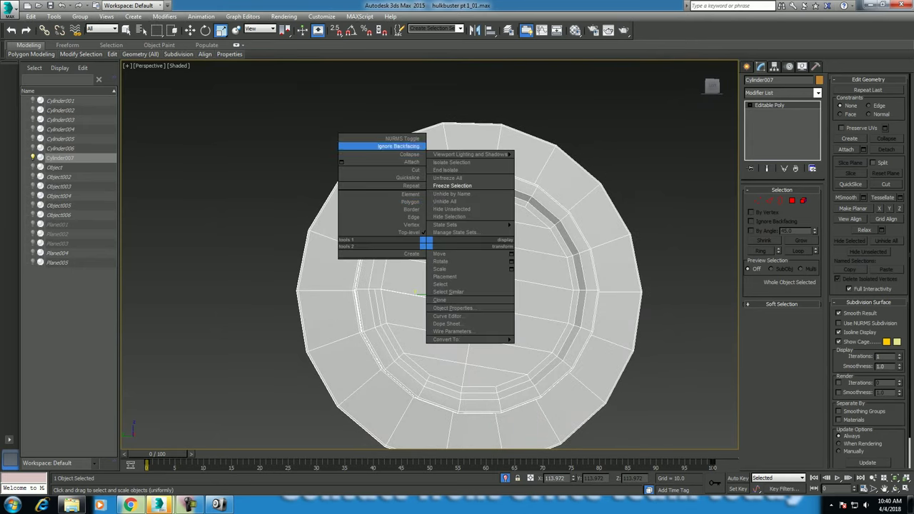
{"action": "left_click", "coordinate": [403, 138]}
{"action": "middle_click_drag", "start_coordinate": [402, 137], "coordinate": [343, 142], "text": "alt"}
{"action": "mouse_move", "coordinate": [428, 278]}
{"action": "middle_mouse_down", "text": "alt"}
{"action": "mouse_move", "coordinate": [429, 214]}
{"action": "mouse_move", "coordinate": [400, 257]}
{"action": "mouse_move", "coordinate": [372, 271]}
{"action": "mouse_move", "coordinate": [457, 214]}
{"action": "mouse_move", "coordinate": [468, 194]}
{"action": "middle_mouse_up", "text": "alt"}
{"action": "scroll", "coordinate": [468, 194], "scroll_direction": "up", "scroll_amount": 3}
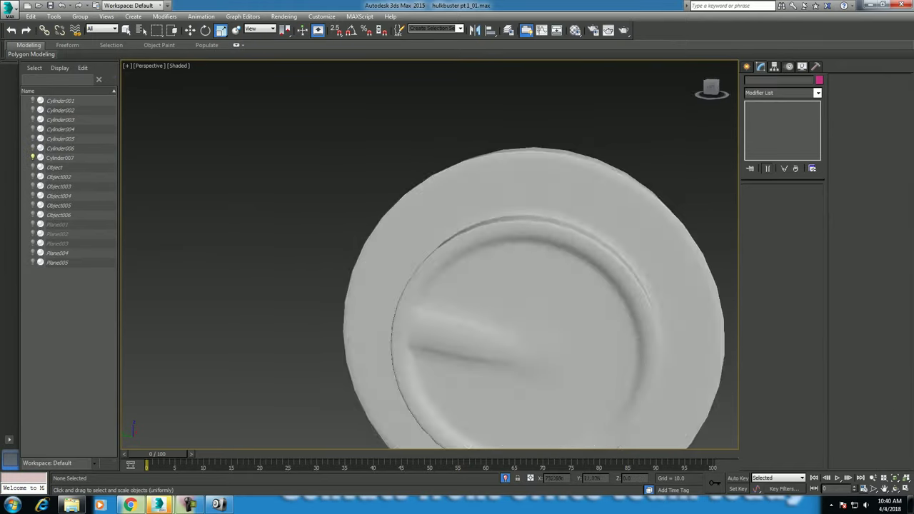
{"action": "right_click", "coordinate": [575, 200]}
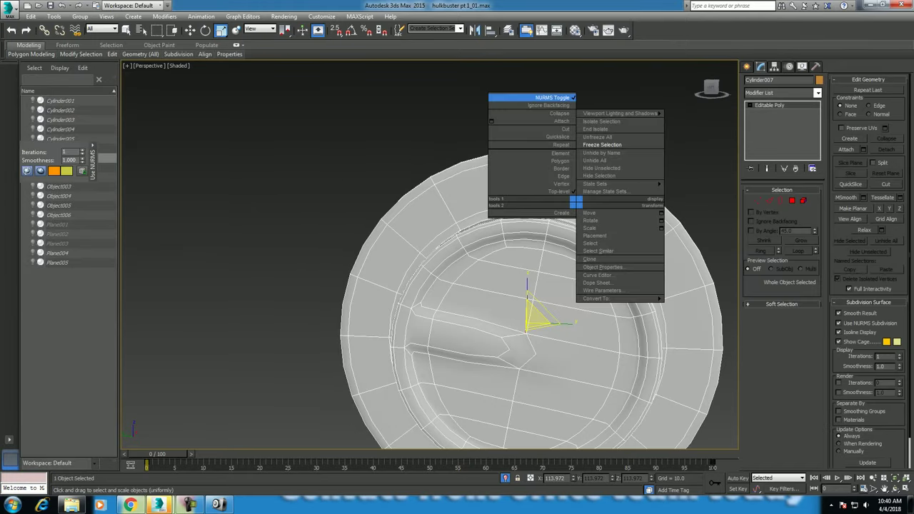
{"action": "middle_click_drag", "start_coordinate": [576, 200], "coordinate": [565, 165]}
{"action": "right_click", "coordinate": [541, 235]}
{"action": "left_click", "coordinate": [500, 131]}
{"action": "mouse_move", "coordinate": [529, 272]}
{"action": "middle_mouse_down", "text": "alt"}
{"action": "mouse_move", "coordinate": [500, 214]}
{"action": "mouse_move", "coordinate": [500, 243]}
{"action": "middle_mouse_up", "text": "alt"}
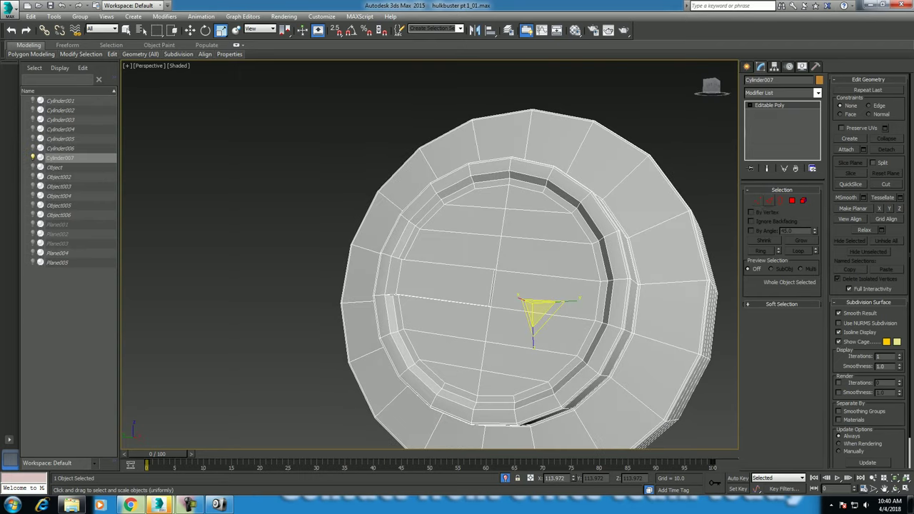
- Select the edge loop running along the knee disc's inner groove
{"action": "key", "text": "2"}
{"action": "double_click", "coordinate": [391, 296]}
{"action": "scroll", "coordinate": [514, 286], "scroll_direction": "up", "scroll_amount": 2}
{"action": "left_click", "coordinate": [543, 176]}
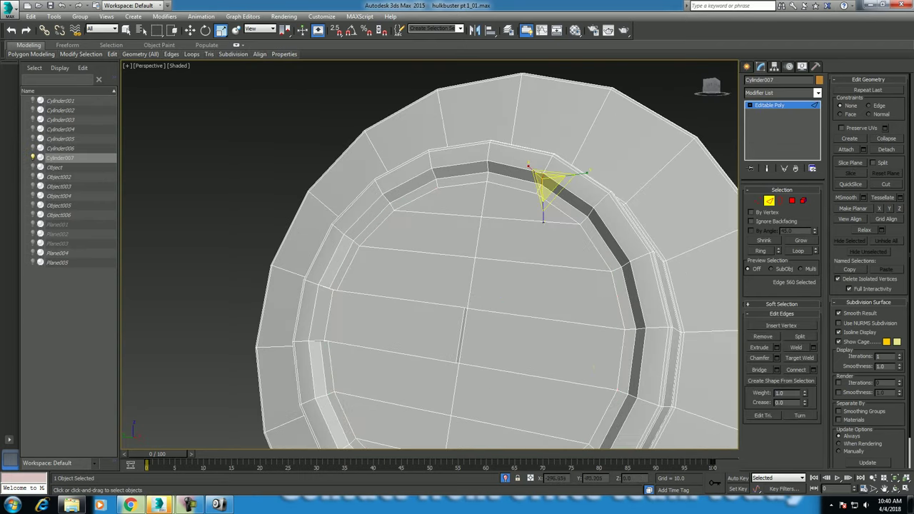
{"action": "key", "text": "alt+l"}
{"action": "mouse_move", "coordinate": [500, 257]}
{"action": "middle_mouse_down", "text": "alt"}
{"action": "mouse_move", "coordinate": [428, 257]}
{"action": "mouse_move", "coordinate": [514, 257]}
{"action": "middle_mouse_up", "text": "alt"}
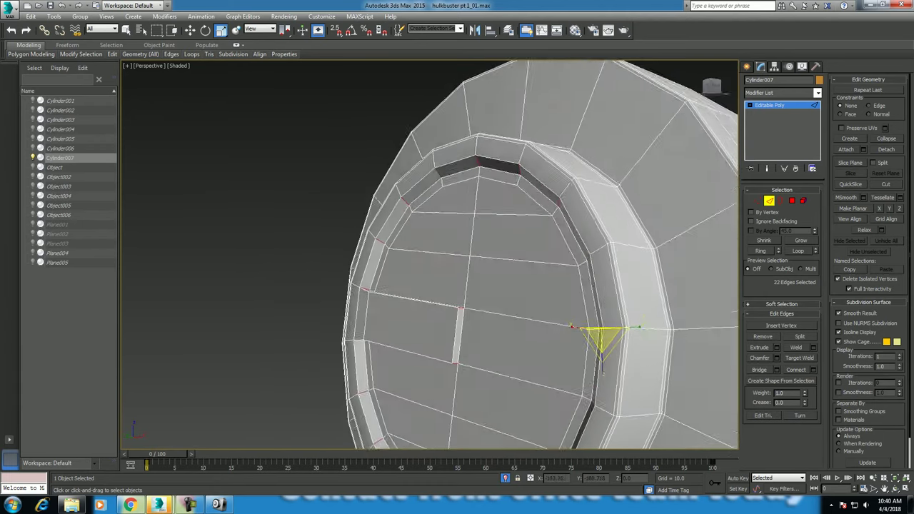
{"action": "middle_click_drag", "start_coordinate": [428, 257], "coordinate": [514, 257], "text": "alt"}
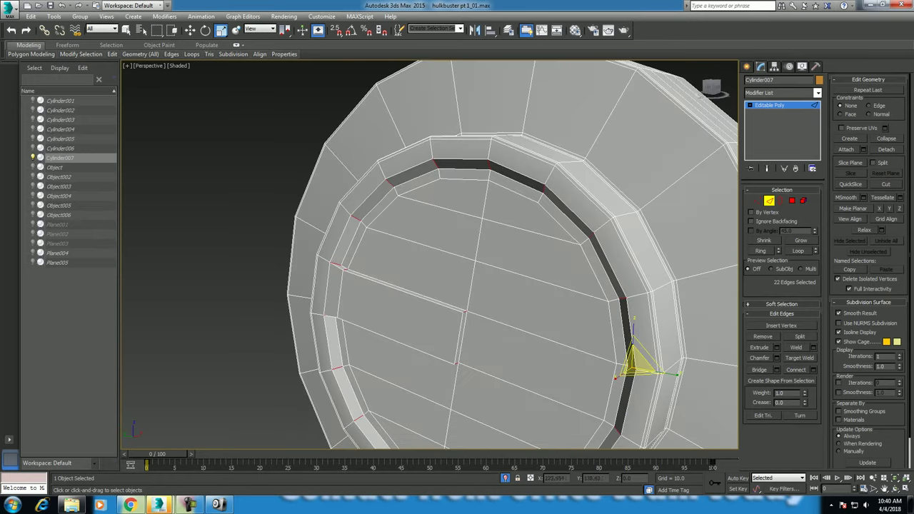
- Add a MeshSmooth modifier and return to the base mesh edges with the cage shown
{"action": "left_click", "coordinate": [817, 92]}
{"action": "type", "text": "m"}
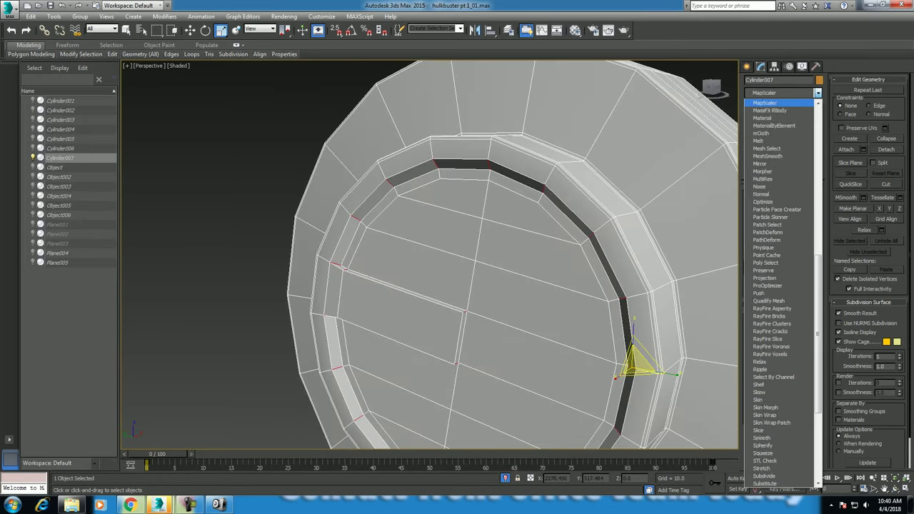
{"action": "type", "text": "eshsmooth"}
{"action": "key", "text": "Return"}
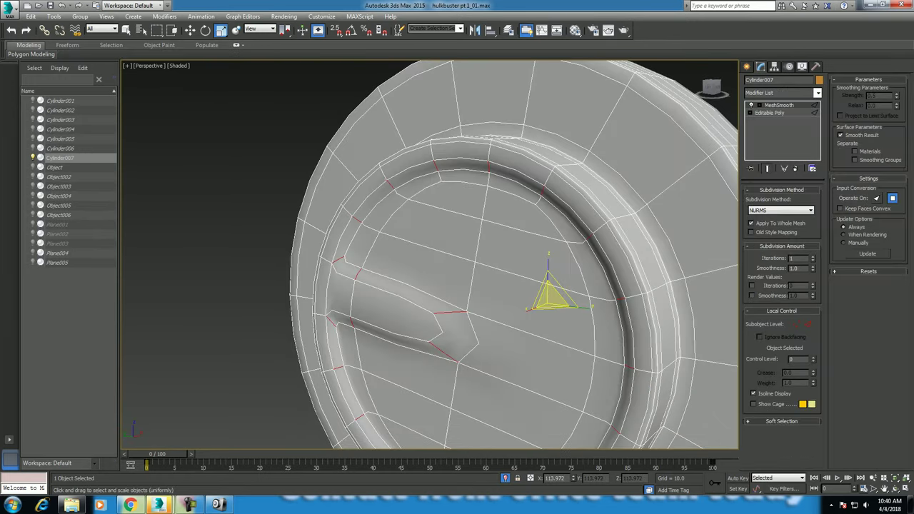
{"action": "right_click", "coordinate": [536, 273]}
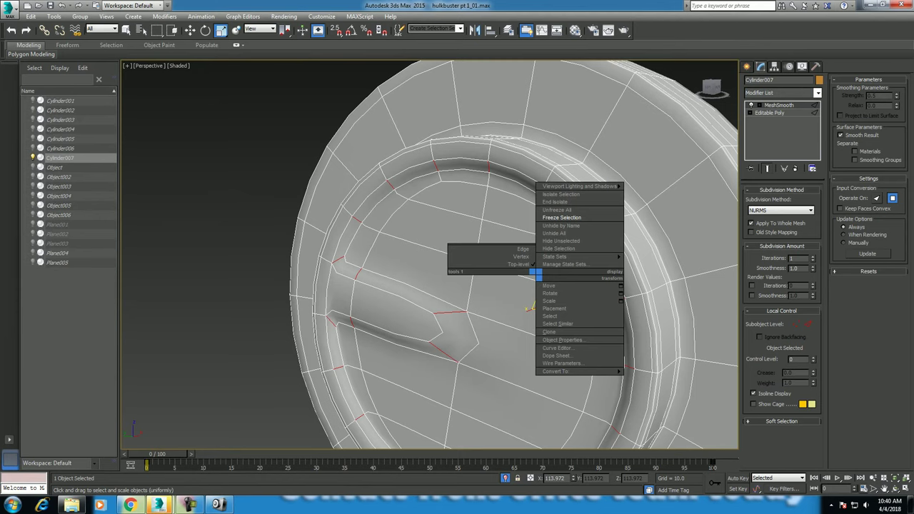
{"action": "left_click", "coordinate": [523, 248]}
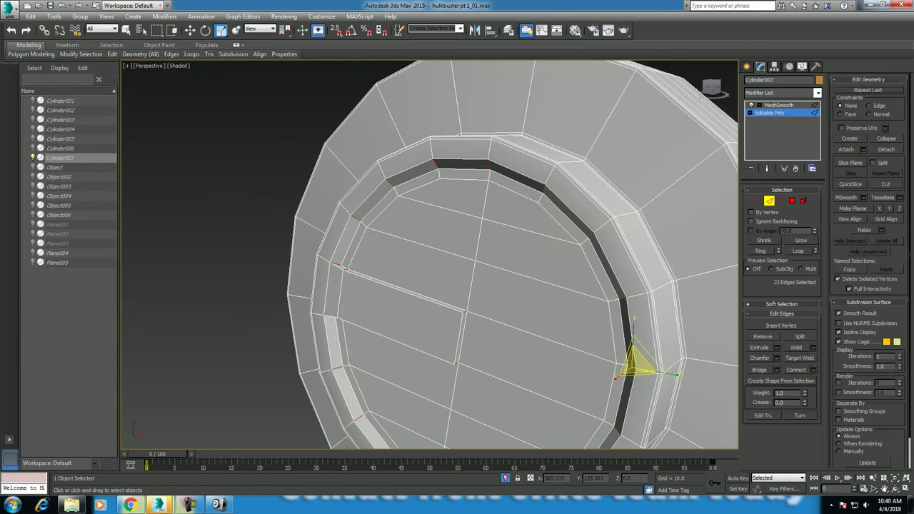
{"action": "left_click", "coordinate": [767, 168]}
- Connect the selected groove edges with 2 segments and Pinch 40
{"action": "right_click", "coordinate": [663, 204]}
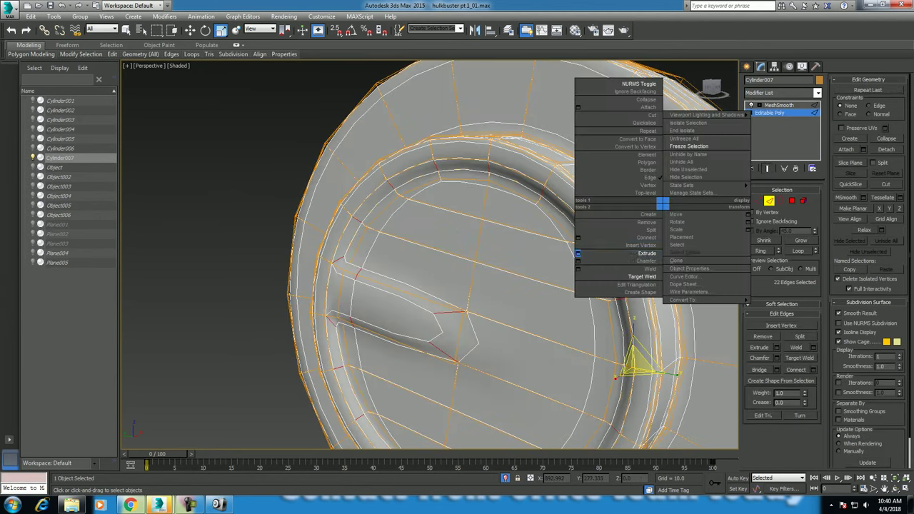
{"action": "left_click", "coordinate": [578, 237]}
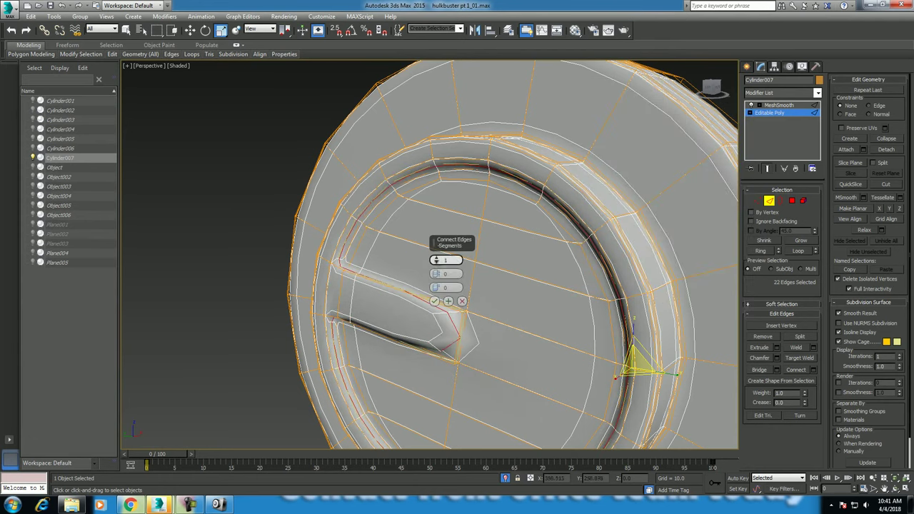
{"action": "left_click_drag", "start_coordinate": [436, 260], "coordinate": [436, 272]}
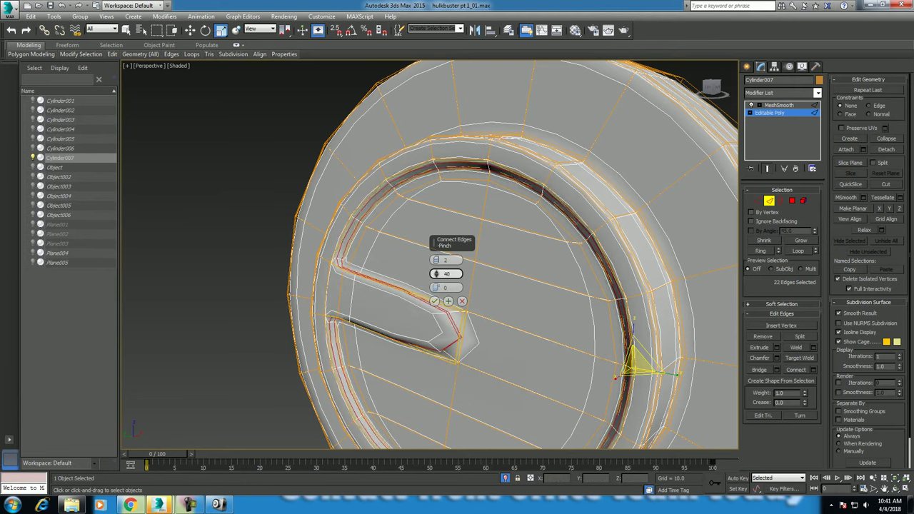
{"action": "left_click", "coordinate": [433, 301]}
- Leave sub-object editing of the knee disc
{"action": "mouse_move", "coordinate": [434, 300]}
{"action": "middle_mouse_down", "text": "alt"}
{"action": "mouse_move", "coordinate": [447, 357]}
{"action": "mouse_move", "coordinate": [471, 279]}
{"action": "middle_mouse_up", "text": "alt"}
{"action": "right_click", "coordinate": [471, 278]}
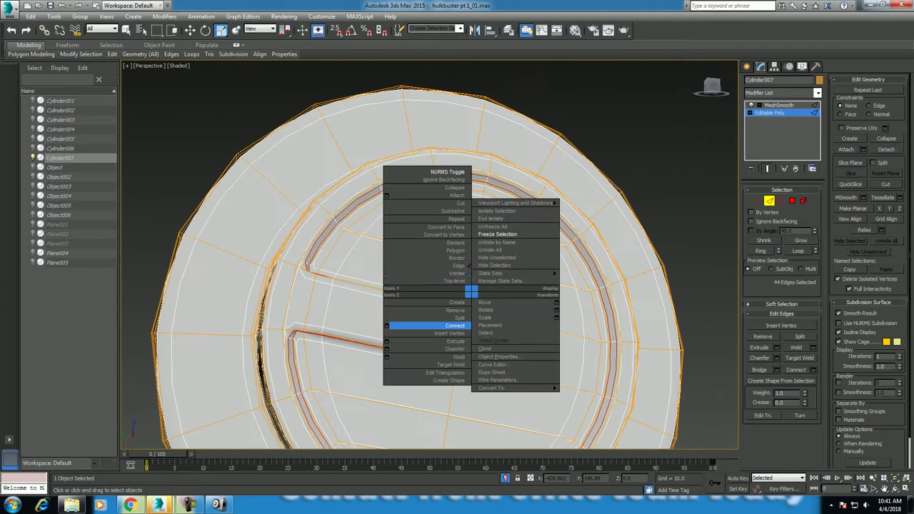
{"action": "left_click", "coordinate": [459, 259]}
{"action": "right_click", "coordinate": [454, 284]}
{"action": "left_click", "coordinate": [440, 274]}
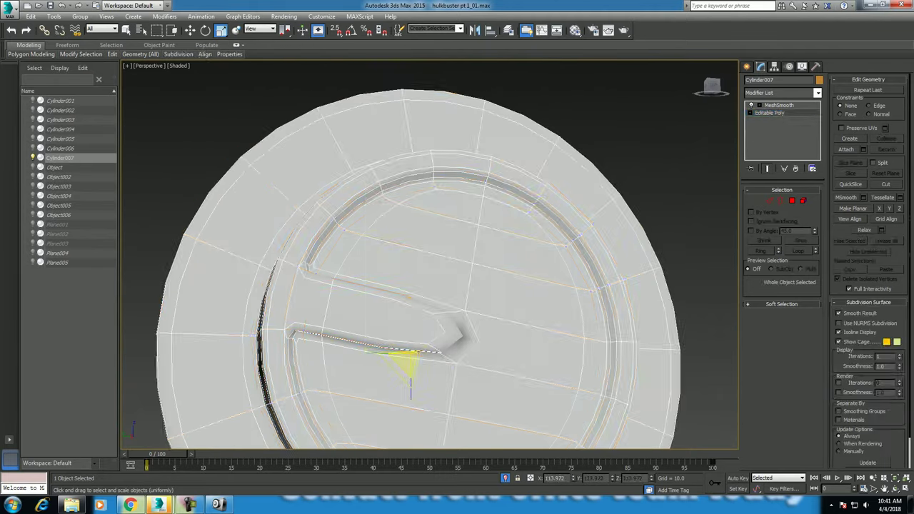
- Raise the disc's MeshSmooth iterations to 2 and inspect the smoother shading
{"action": "scroll", "coordinate": [428, 286], "scroll_direction": "down", "scroll_amount": 5}
{"action": "key", "text": "shift+z"}
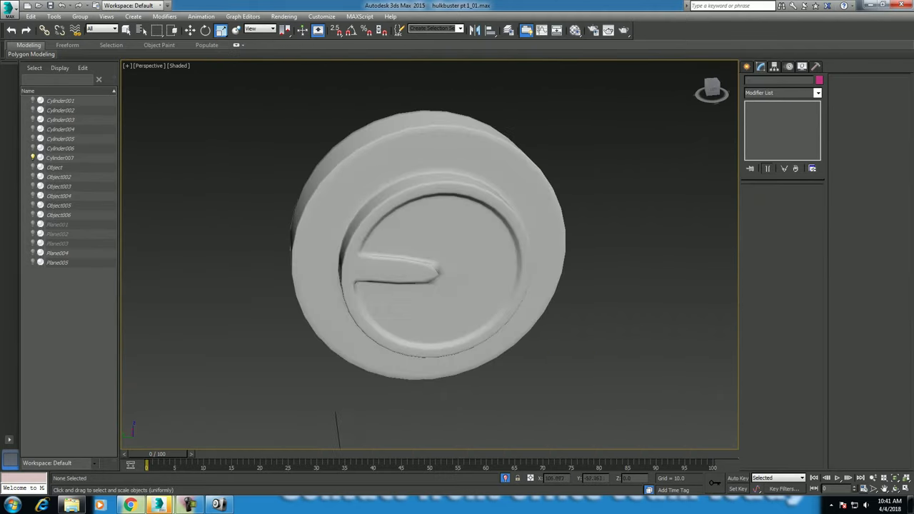
{"action": "key", "text": "ctrl+z"}
{"action": "key", "text": "ctrl+z"}
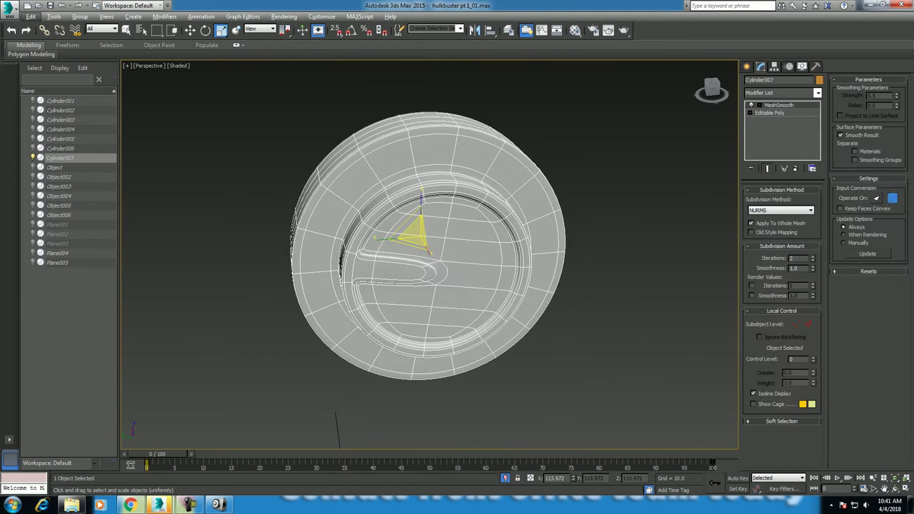
{"action": "key", "text": "ctrl+z"}
{"action": "key", "text": "shift+z"}
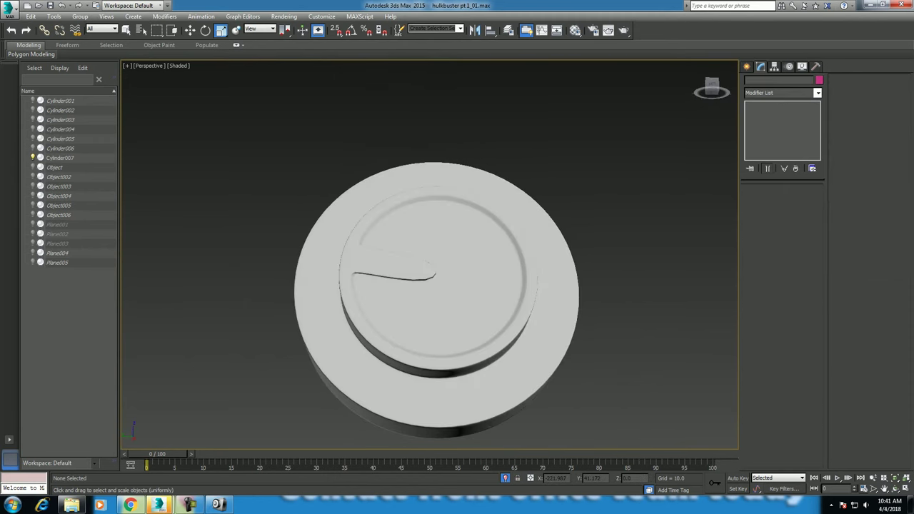
{"action": "key", "text": "shift+z"}
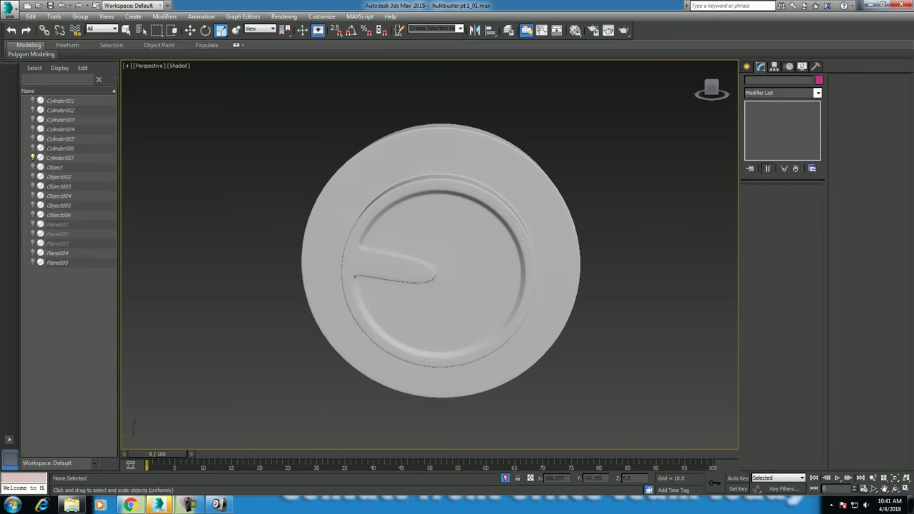
{"action": "key", "text": "shift+z"}
{"action": "key", "text": "shift+z"}
{"action": "key", "text": "shift+z"}
{"action": "key", "text": "shift+z"}
{"action": "key", "text": "shift+z"}
{"action": "key", "text": "ctrl+y"}
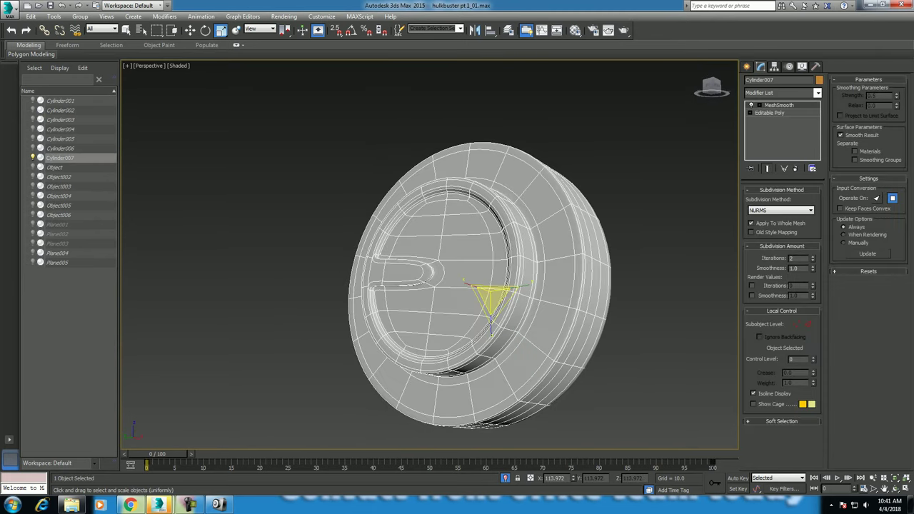
{"action": "key", "text": "ctrl+z"}
{"action": "key", "text": "shift+z"}
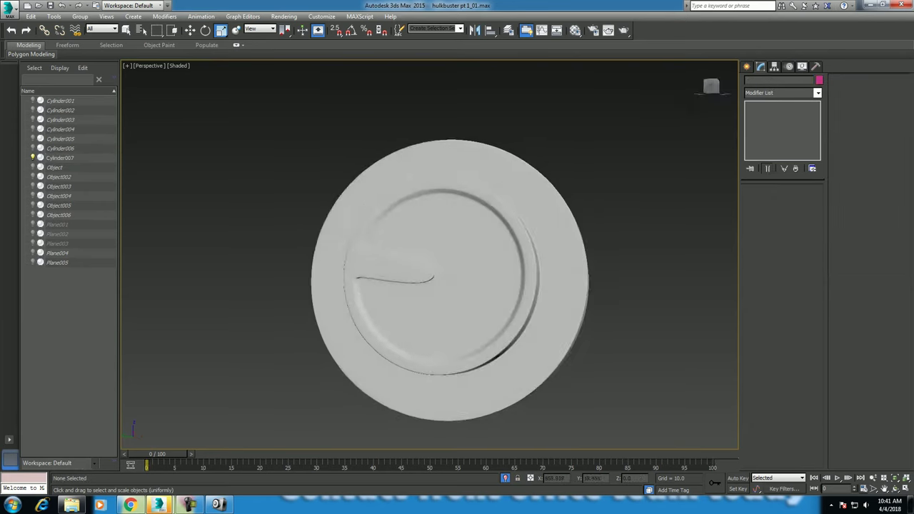
{"action": "key", "text": "shift+z"}
{"action": "key", "text": "shift+z"}
{"action": "key", "text": "shift+z"}
{"action": "key", "text": "shift+z"}
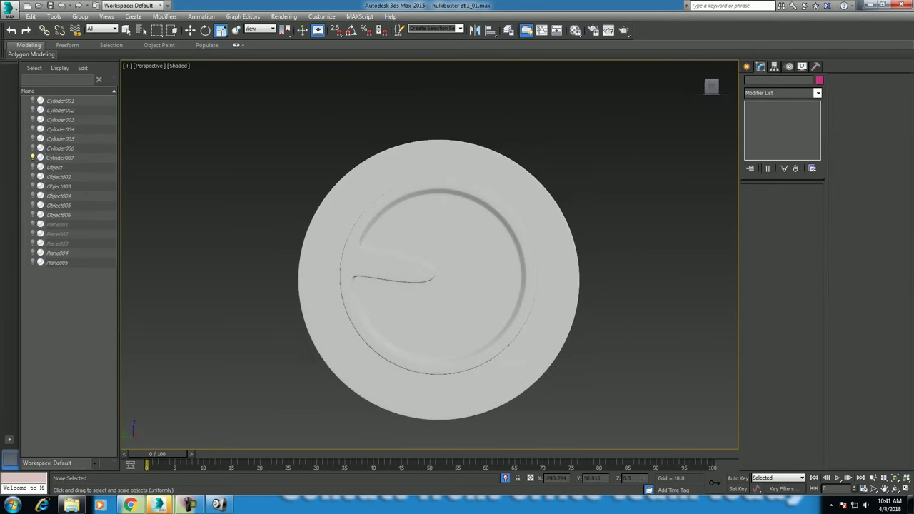
- Set the disc material's Specular Level to 92 in the Material Editor
{"action": "key", "text": "m"}
{"action": "type", "text": "92"}
{"action": "key", "text": "Return"}
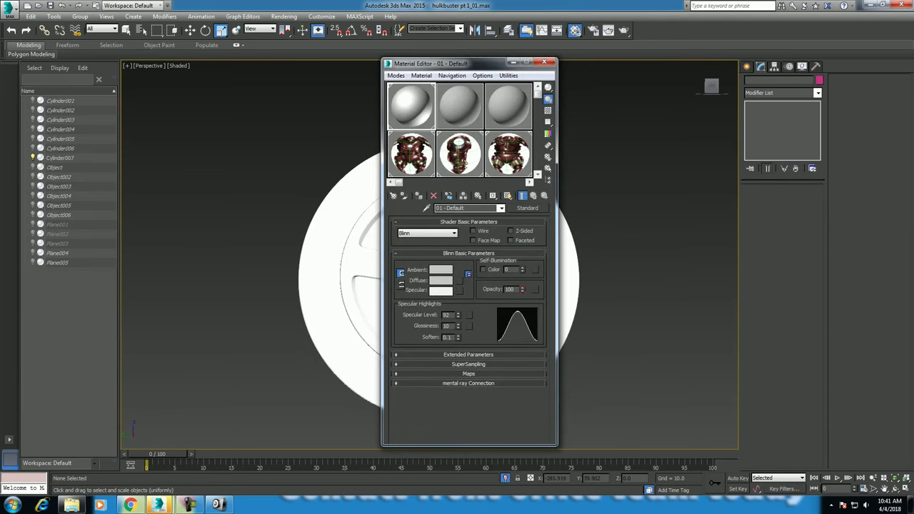
{"action": "left_click_drag", "start_coordinate": [428, 63], "coordinate": [630, 75]}
{"action": "mouse_move", "coordinate": [457, 258]}
{"action": "middle_mouse_down", "text": "alt"}
{"action": "mouse_move", "coordinate": [414, 235]}
{"action": "mouse_move", "coordinate": [428, 235]}
{"action": "mouse_move", "coordinate": [428, 250]}
{"action": "mouse_move", "coordinate": [407, 274]}
{"action": "mouse_move", "coordinate": [464, 265]}
{"action": "middle_mouse_up", "text": "alt"}
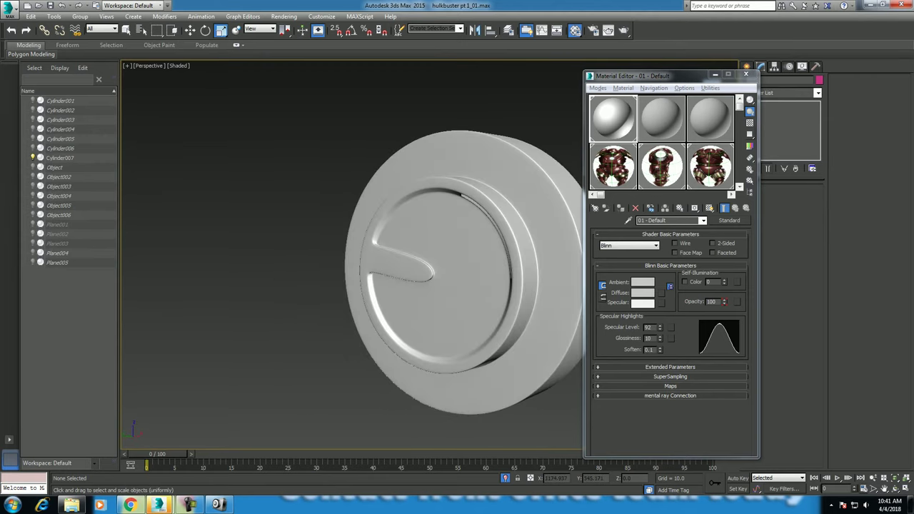
{"action": "key", "text": "m"}
- Unhide all objects, show four viewports, and jump to the last frame
{"action": "right_click", "coordinate": [580, 202]}
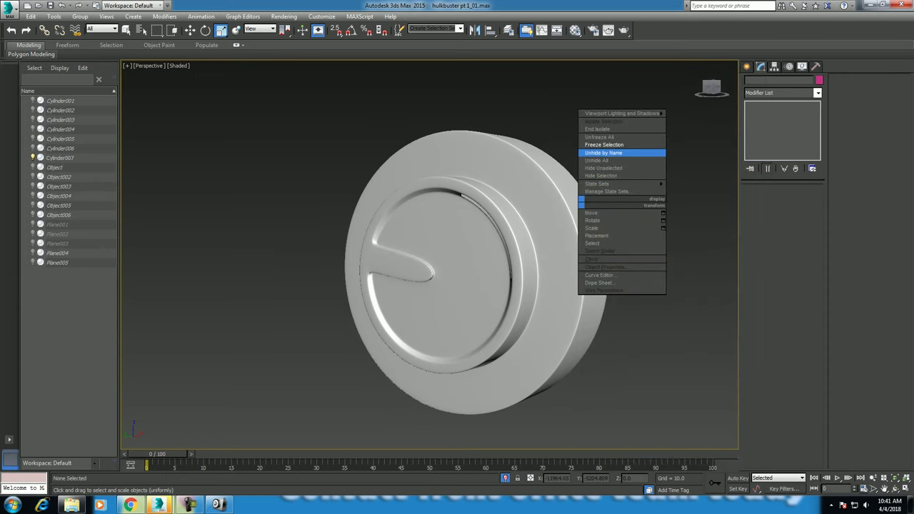
{"action": "left_click", "coordinate": [596, 160]}
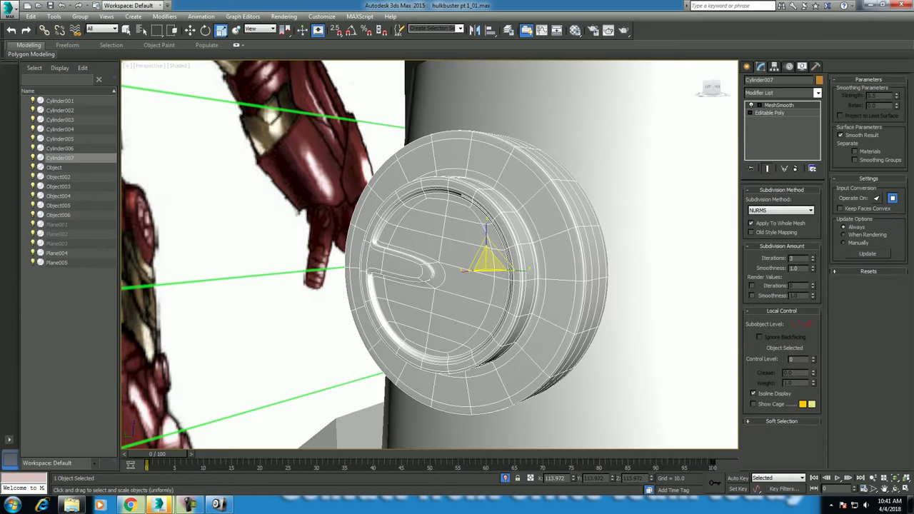
{"action": "key", "text": "alt+w"}
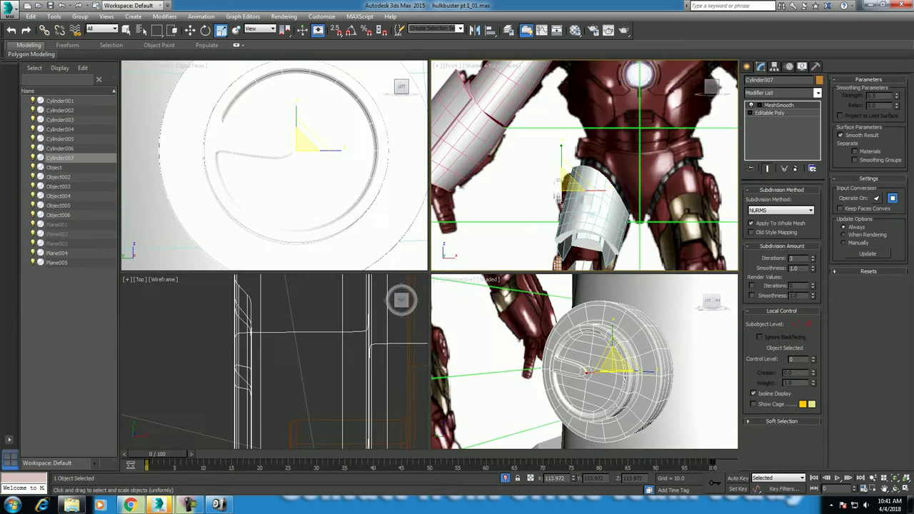
{"action": "scroll", "coordinate": [307, 386], "scroll_direction": "down", "scroll_amount": 3}
{"action": "scroll", "coordinate": [307, 386], "scroll_direction": "down", "scroll_amount": 3}
{"action": "scroll", "coordinate": [332, 158], "scroll_direction": "down", "scroll_amount": 3}
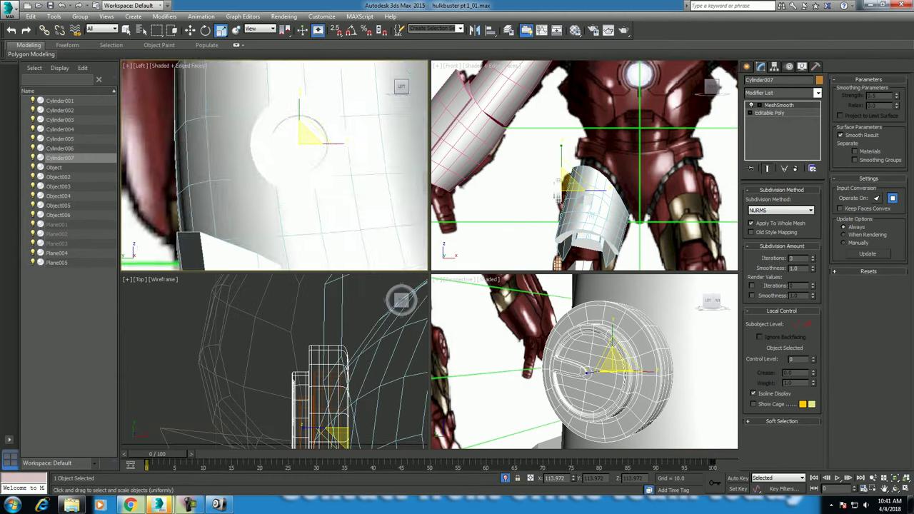
{"action": "scroll", "coordinate": [332, 158], "scroll_direction": "down", "scroll_amount": 3}
{"action": "key", "text": "End"}
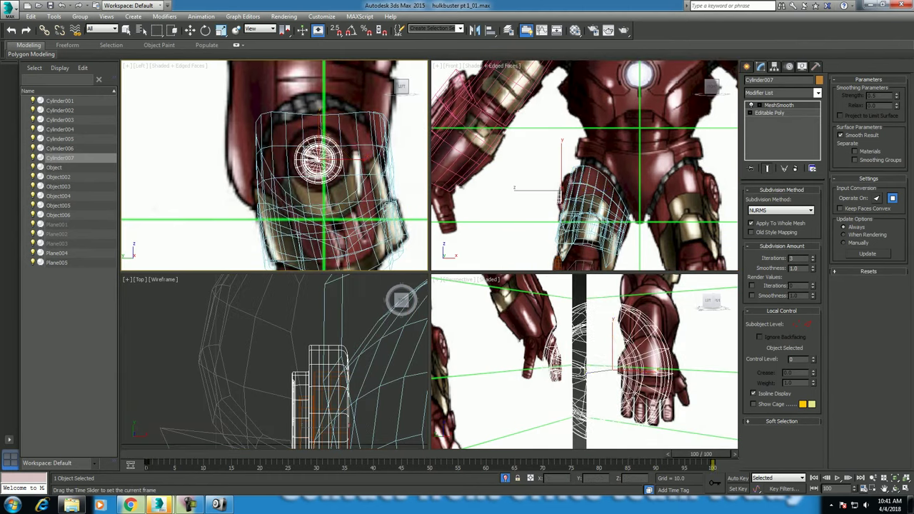
- Check the knee reference image in ACDSee and shrink its window
{"action": "scroll", "coordinate": [575, 164], "scroll_direction": "up", "scroll_amount": 3}
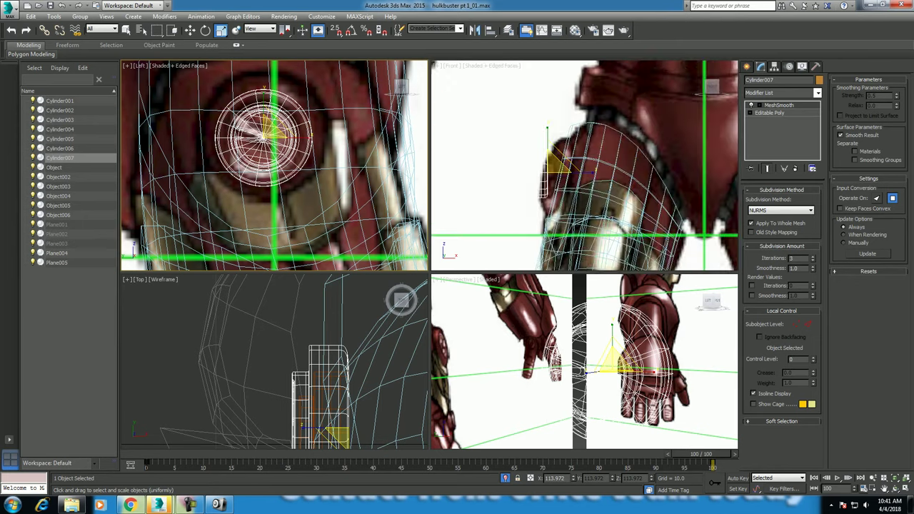
{"action": "scroll", "coordinate": [321, 161], "scroll_direction": "up", "scroll_amount": 3}
{"action": "scroll", "coordinate": [314, 171], "scroll_direction": "down", "scroll_amount": 3}
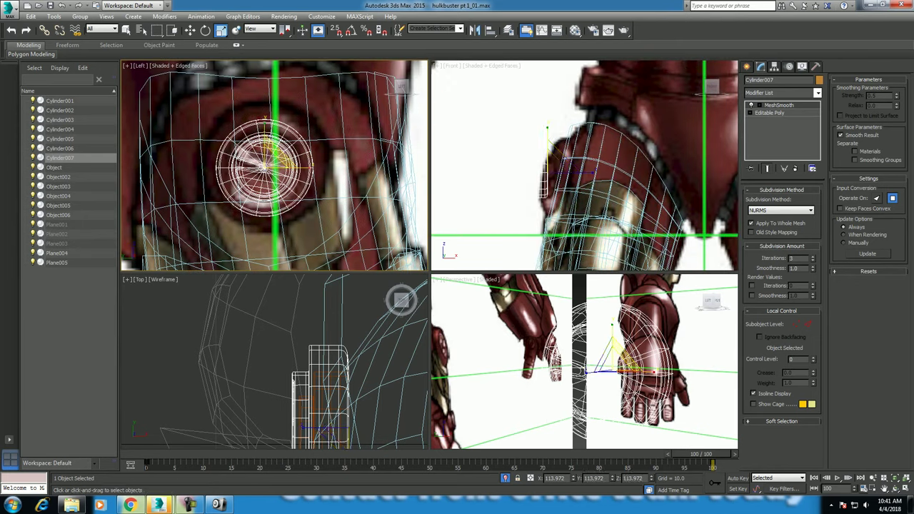
{"action": "scroll", "coordinate": [314, 175], "scroll_direction": "down", "scroll_amount": 1}
{"action": "key", "text": "alt+Tab"}
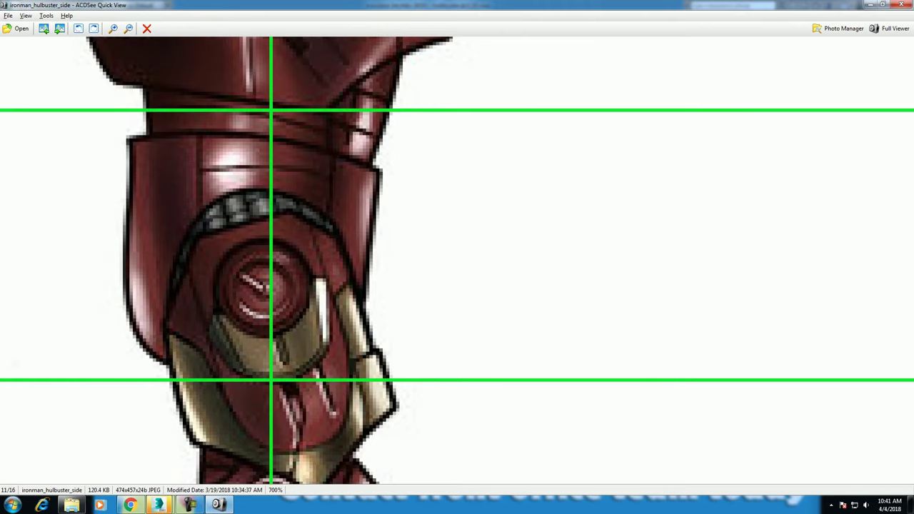
{"action": "key", "text": "super+Down"}
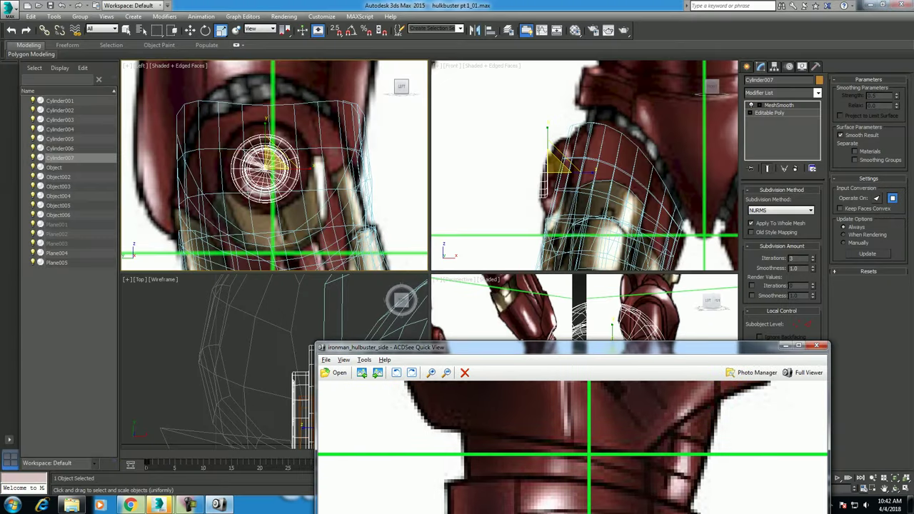
- Hide the reference viewer and move the time slider to about frame 22
{"action": "left_click", "coordinate": [786, 346]}
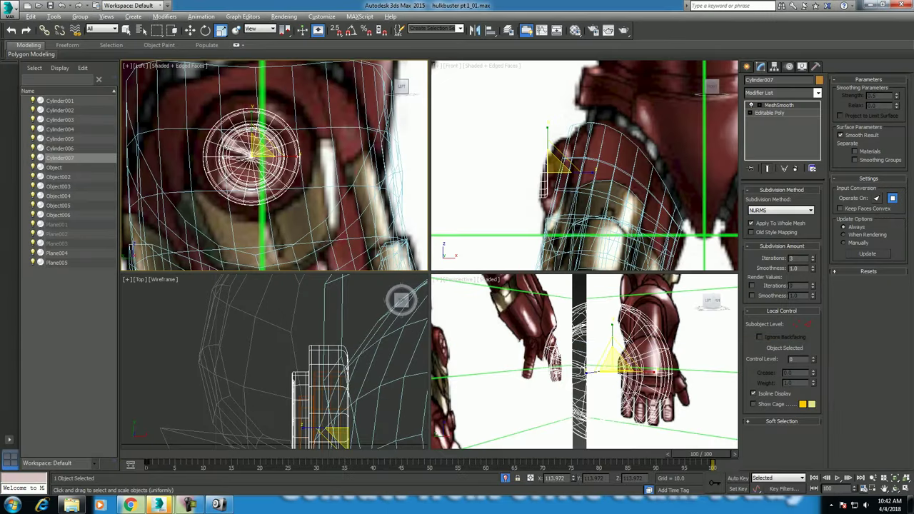
{"action": "middle_click_drag", "start_coordinate": [601, 416], "coordinate": [592, 374]}
{"action": "mouse_move", "coordinate": [700, 454]}
{"action": "left_mouse_down"}
{"action": "mouse_move", "coordinate": [278, 454]}
{"action": "mouse_move", "coordinate": [704, 454]}
{"action": "left_mouse_up"}
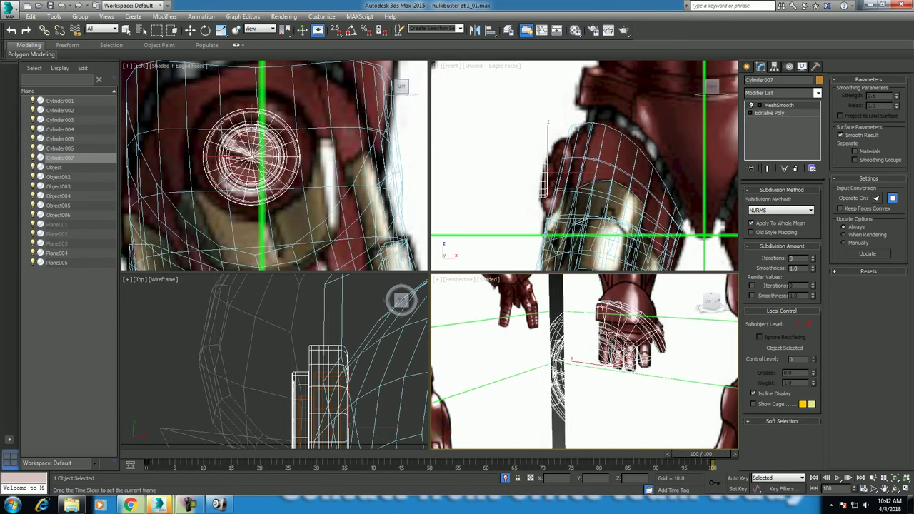
{"action": "scroll", "coordinate": [250, 157], "scroll_direction": "up", "scroll_amount": 2}
{"action": "scroll", "coordinate": [250, 157], "scroll_direction": "up", "scroll_amount": 2}
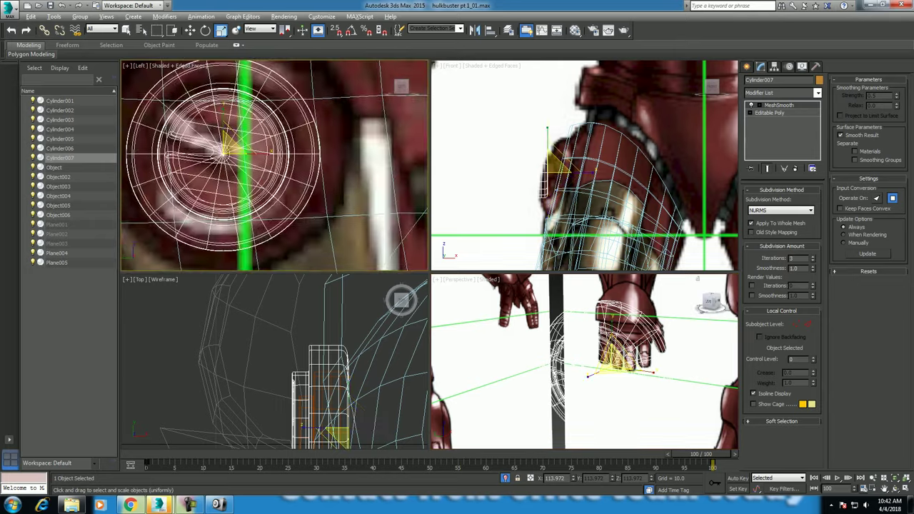
- Rotate the knee disc about -8.81° in the maximized left view
{"action": "key", "text": "alt+w"}
{"action": "scroll", "coordinate": [321, 203], "scroll_direction": "down", "scroll_amount": 2}
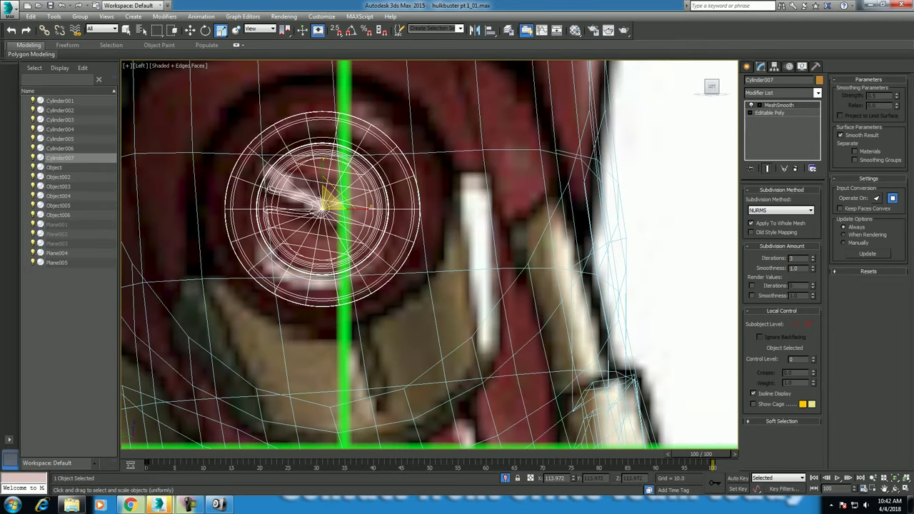
{"action": "key", "text": "e"}
{"action": "left_click_drag", "start_coordinate": [348, 188], "coordinate": [341, 179]}
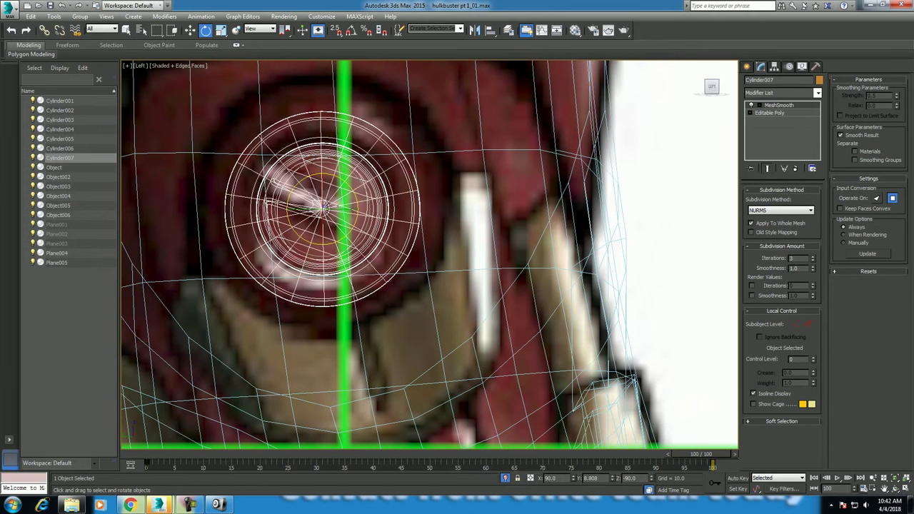
{"action": "key", "text": "alt+w"}
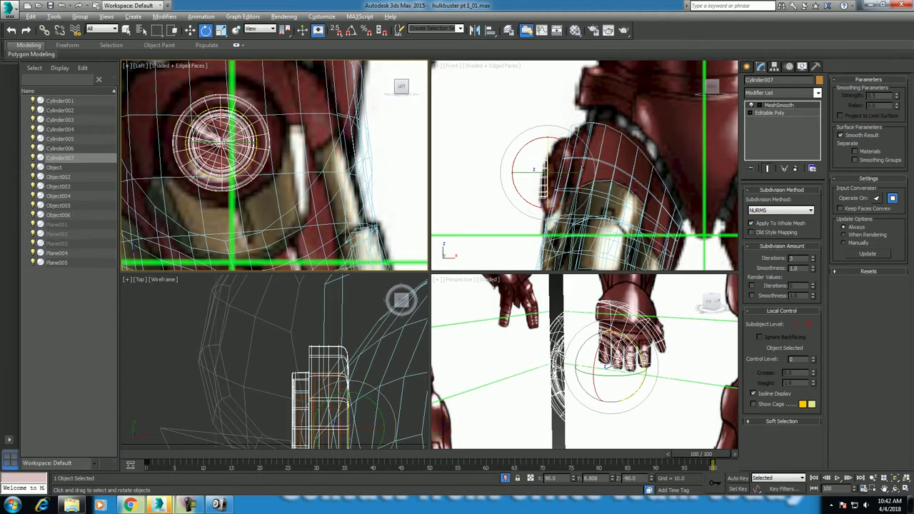
- Move the disc along its local axis in the front view to press it against the knee armor
{"action": "key", "text": "alt+w"}
{"action": "middle_click_drag", "start_coordinate": [381, 269], "coordinate": [400, 259]}
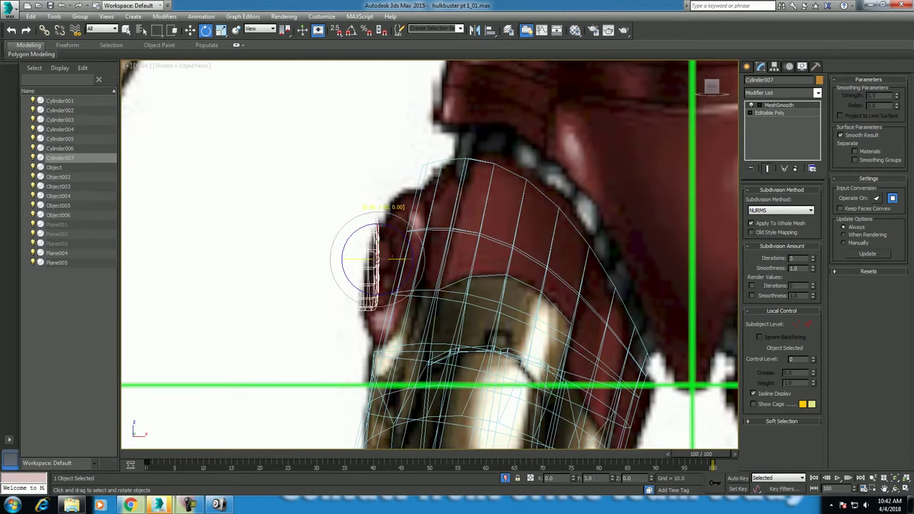
{"action": "key", "text": "w"}
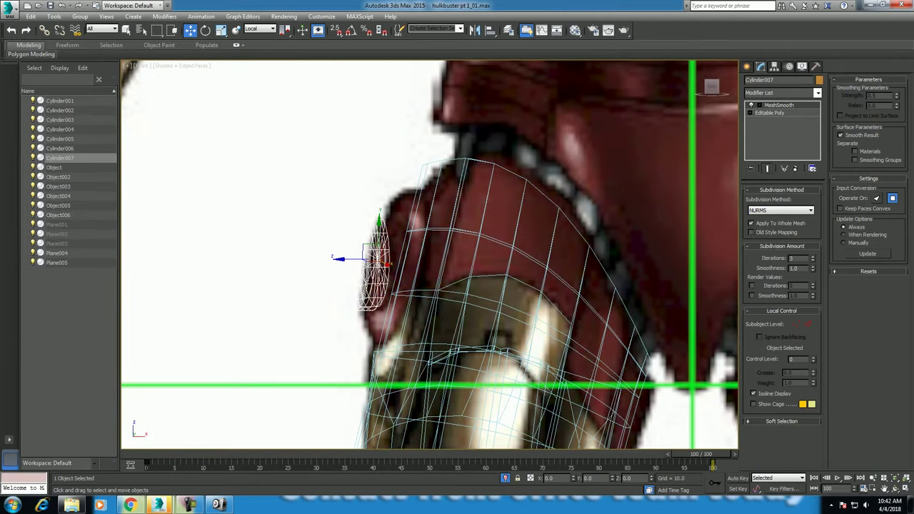
{"action": "mouse_move", "coordinate": [386, 262]}
{"action": "left_mouse_down"}
{"action": "mouse_move", "coordinate": [404, 263]}
{"action": "mouse_move", "coordinate": [393, 263]}
{"action": "left_mouse_up"}
{"action": "key", "text": "alt+w"}
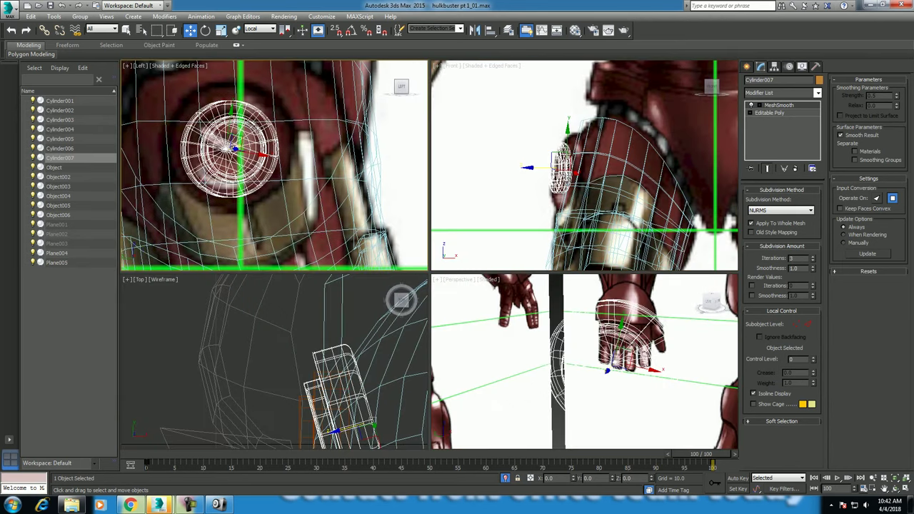
{"action": "key", "text": "alt+w"}
- Ring-select the disc's outer rim edges, convert them to faces, and grow the selection
{"action": "key", "text": "z"}
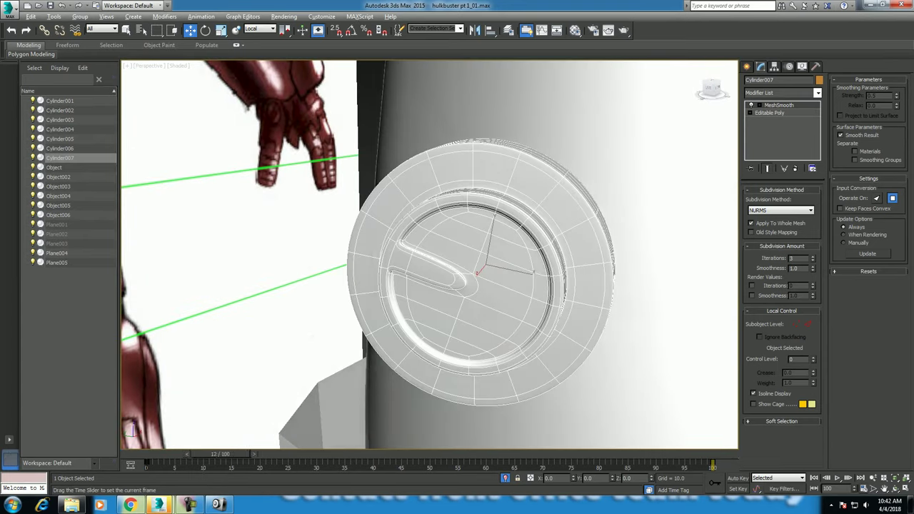
{"action": "middle_click_drag", "start_coordinate": [428, 286], "coordinate": [428, 235], "text": "alt"}
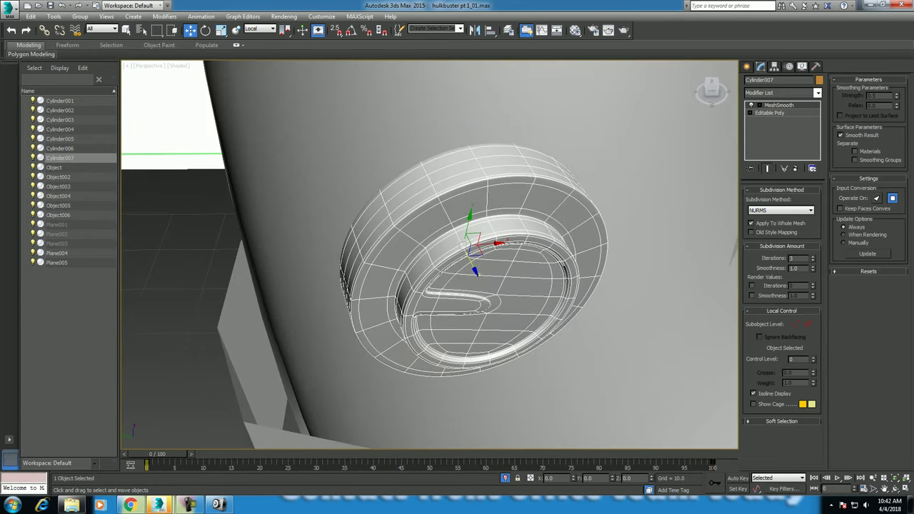
{"action": "left_click", "coordinate": [770, 113]}
{"action": "left_click", "coordinate": [792, 201]}
{"action": "left_click", "coordinate": [454, 170]}
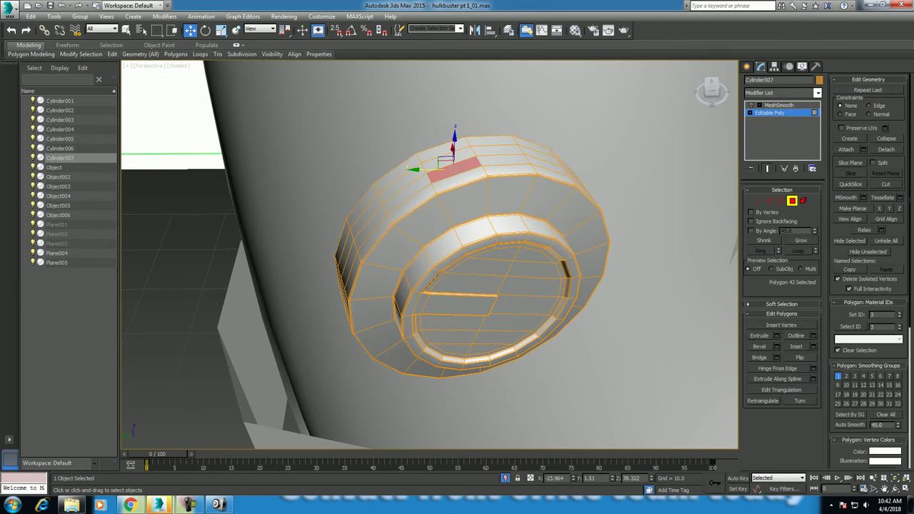
{"action": "key", "text": "2"}
{"action": "left_click", "coordinate": [498, 148]}
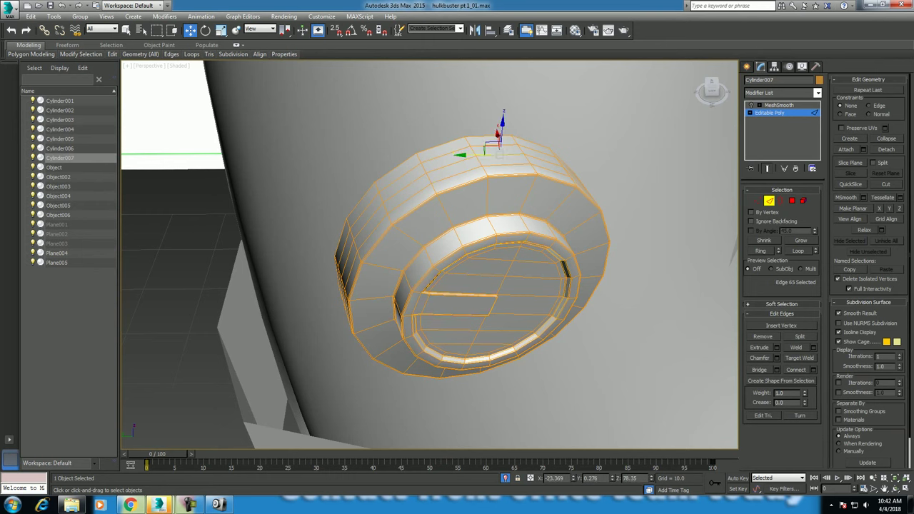
{"action": "key", "text": "alt+r"}
{"action": "right_click", "coordinate": [618, 175]}
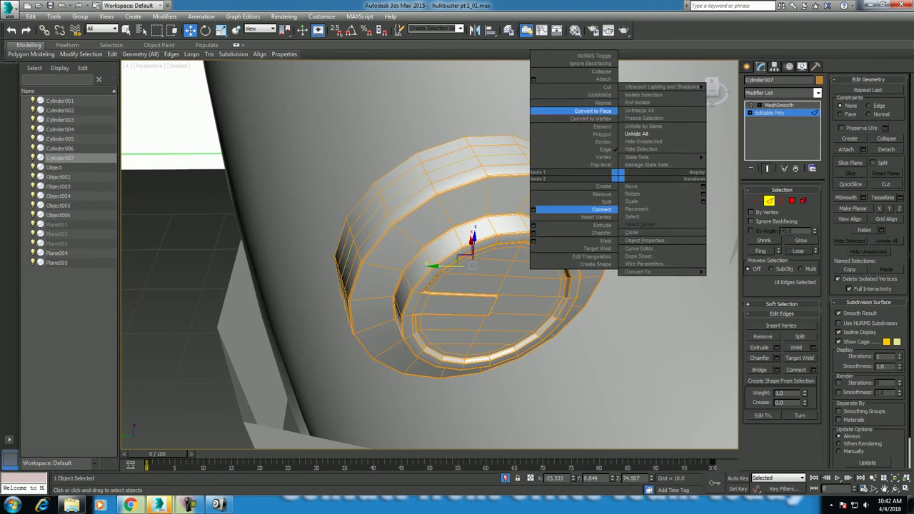
{"action": "left_click", "coordinate": [593, 110]}
{"action": "left_click", "coordinate": [801, 241]}
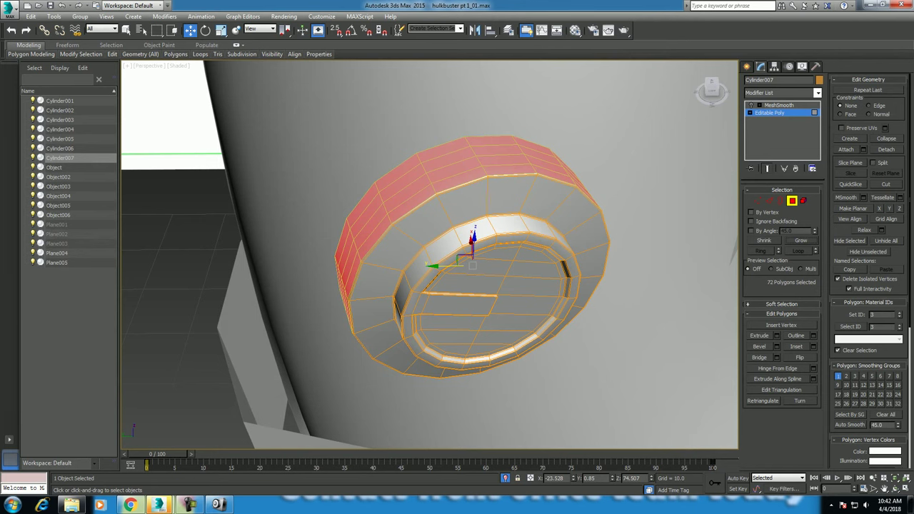
- At frame 81, scale the rim faces in Local coordinates to fit the knee in the side view
{"action": "middle_click_drag", "start_coordinate": [471, 286], "coordinate": [542, 271], "text": "alt"}
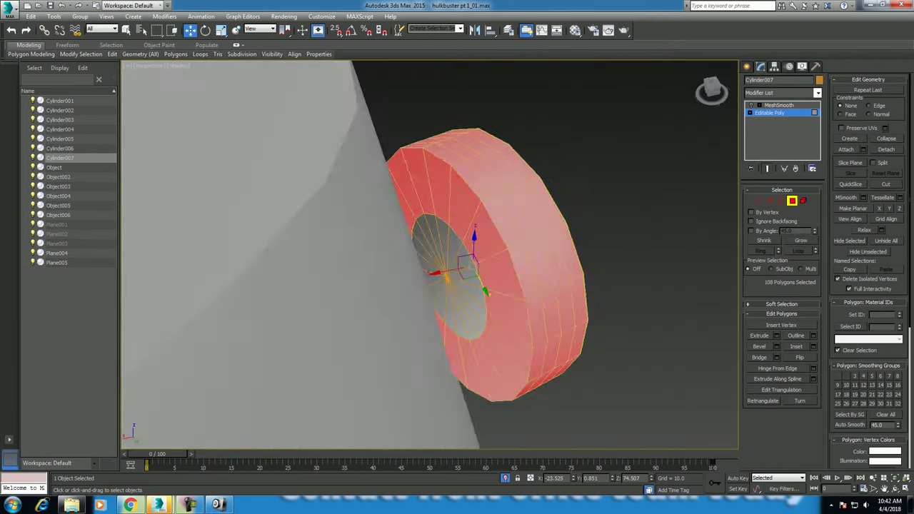
{"action": "key", "text": "alt+w"}
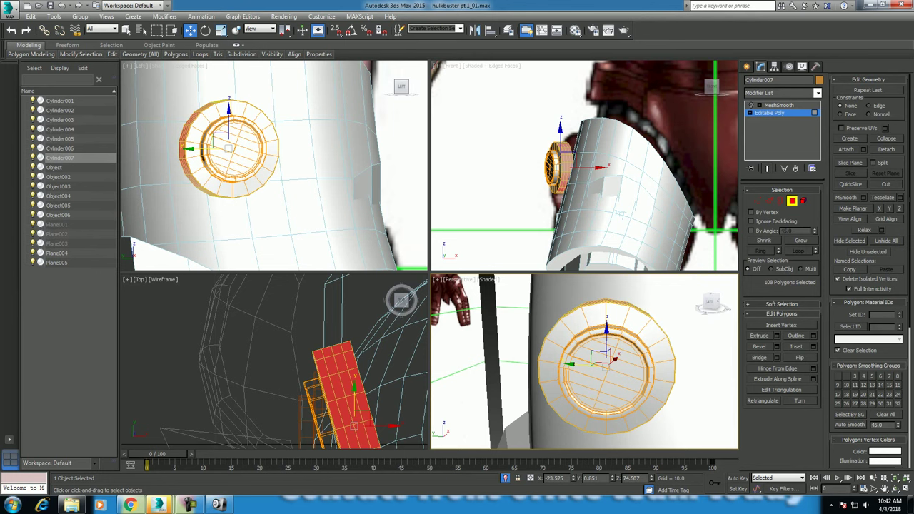
{"action": "middle_click_drag", "start_coordinate": [272, 165], "coordinate": [286, 164], "text": "alt"}
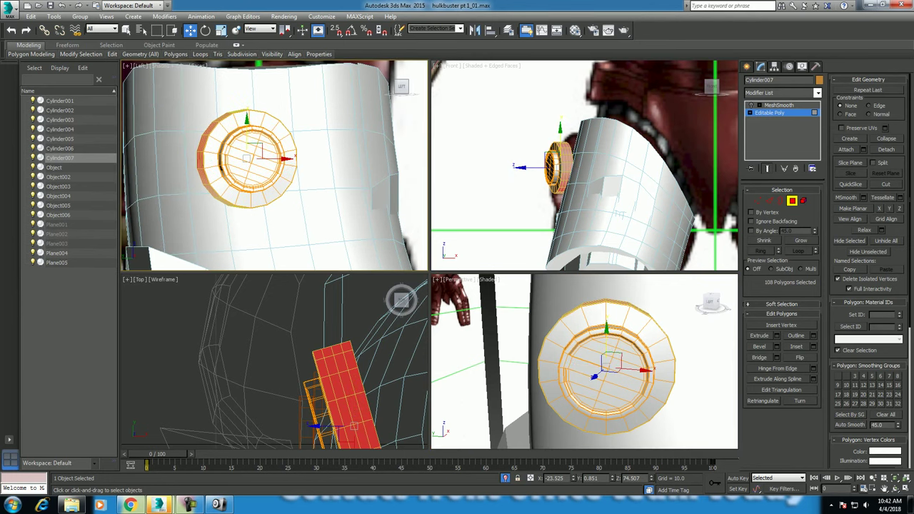
{"action": "left_click_drag", "start_coordinate": [157, 454], "coordinate": [601, 454]}
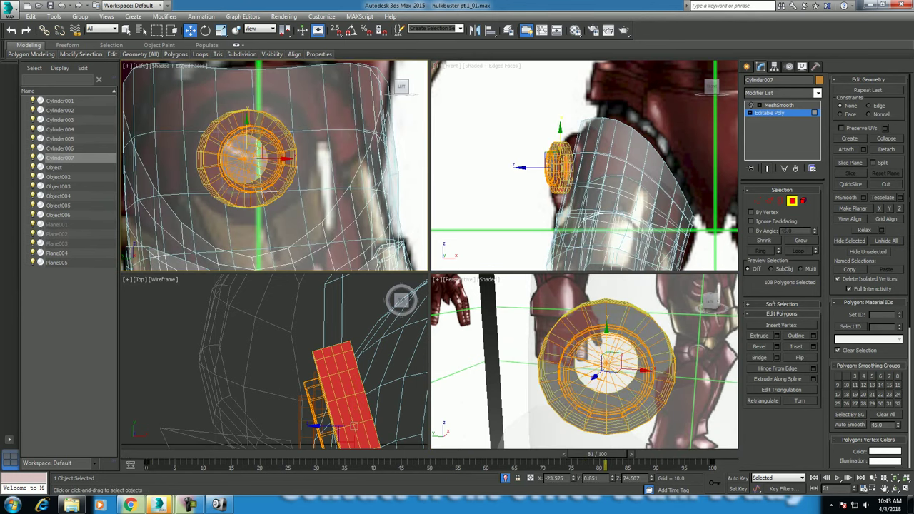
{"action": "key", "text": "z"}
{"action": "key", "text": "r"}
{"action": "left_click", "coordinate": [260, 29]}
{"action": "left_click", "coordinate": [252, 62]}
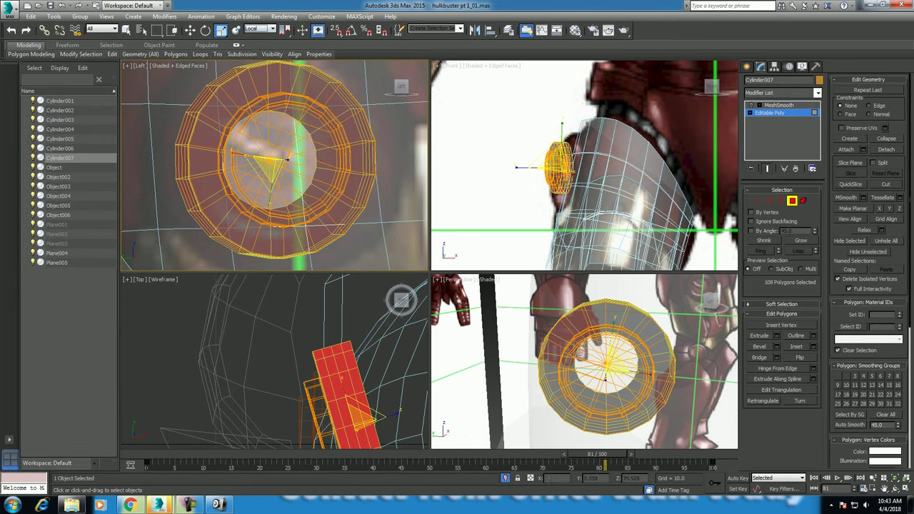
{"action": "left_click_drag", "start_coordinate": [287, 158], "coordinate": [288, 156]}
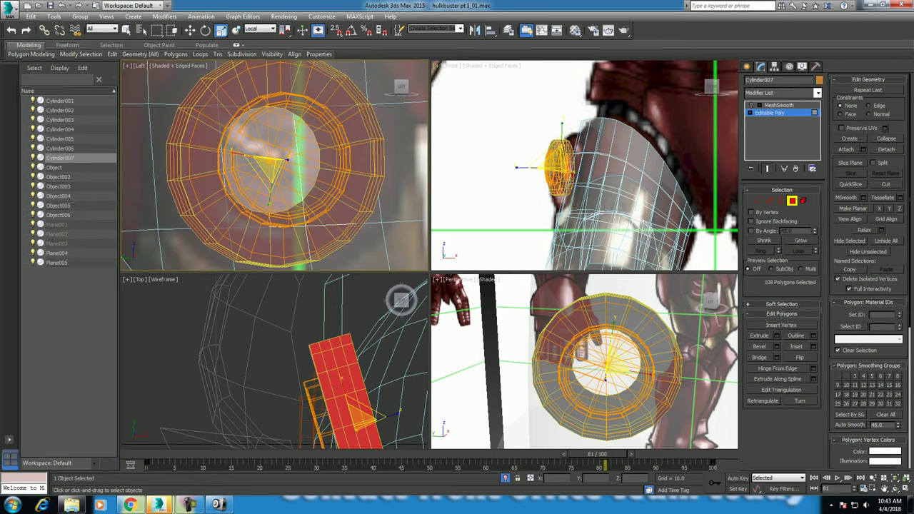
- Zoom the front view onto the disc and open the side reference image
{"action": "scroll", "coordinate": [584, 164], "scroll_direction": "up", "scroll_amount": 3}
{"action": "middle_click_drag", "start_coordinate": [564, 165], "coordinate": [596, 142]}
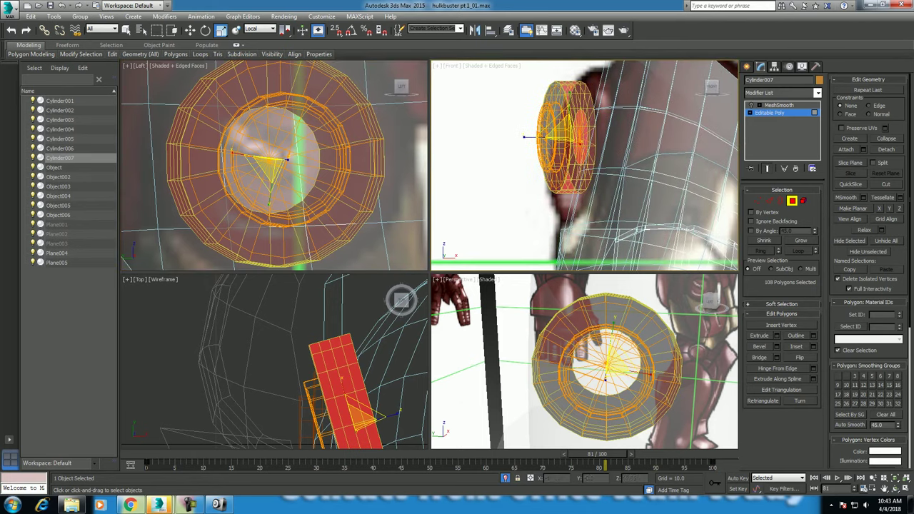
{"action": "left_click", "coordinate": [218, 505]}
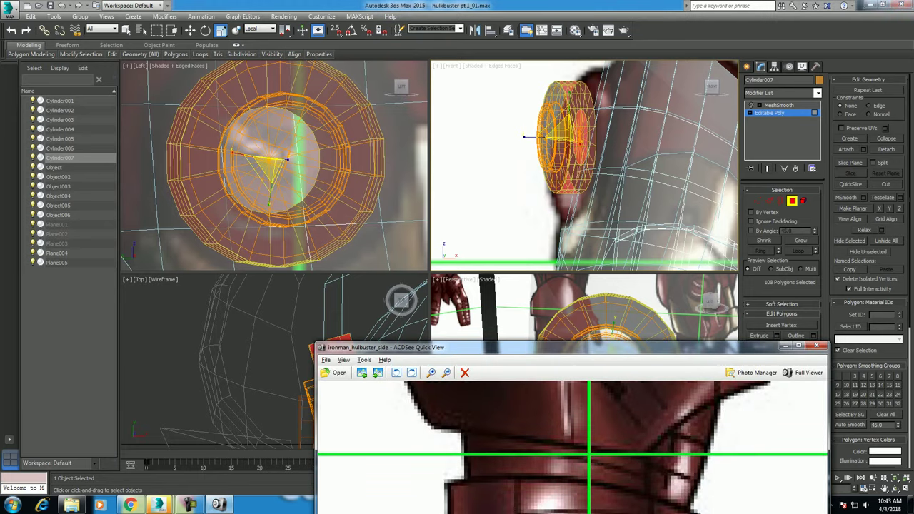
- View the reference image full screen, then maximize the Perspective view in 3ds Max
{"action": "key", "text": "super+Up"}
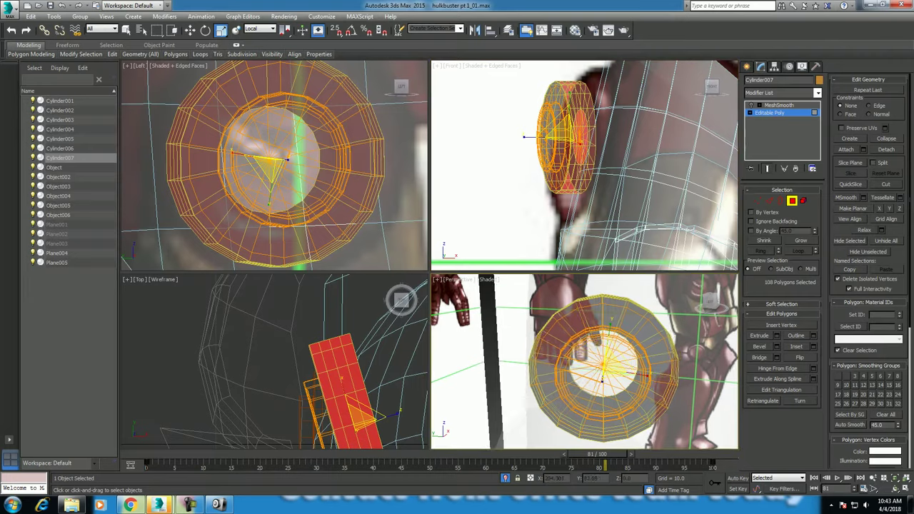
{"action": "middle_click_drag", "start_coordinate": [584, 362], "coordinate": [614, 357], "text": "alt"}
{"action": "key", "text": "alt+w"}
{"action": "mouse_move", "coordinate": [429, 253]}
{"action": "middle_mouse_down", "text": "alt"}
{"action": "mouse_move", "coordinate": [485, 242]}
{"action": "mouse_move", "coordinate": [485, 253]}
{"action": "mouse_move", "coordinate": [528, 229]}
{"action": "middle_mouse_up", "text": "alt"}
- Turn off See-Through, isolate the knee disc, and switch to Edge mode
{"action": "key", "text": "alt+x"}
{"action": "middle_click_drag", "start_coordinate": [457, 257], "coordinate": [500, 250], "text": "alt"}
{"action": "key", "text": "alt+q"}
{"action": "scroll", "coordinate": [429, 257], "scroll_direction": "up", "scroll_amount": 5}
{"action": "mouse_move", "coordinate": [429, 257]}
{"action": "middle_mouse_down", "text": "alt"}
{"action": "mouse_move", "coordinate": [364, 268]}
{"action": "mouse_move", "coordinate": [493, 257]}
{"action": "mouse_move", "coordinate": [389, 261]}
{"action": "middle_mouse_up", "text": "alt"}
{"action": "key", "text": "2"}
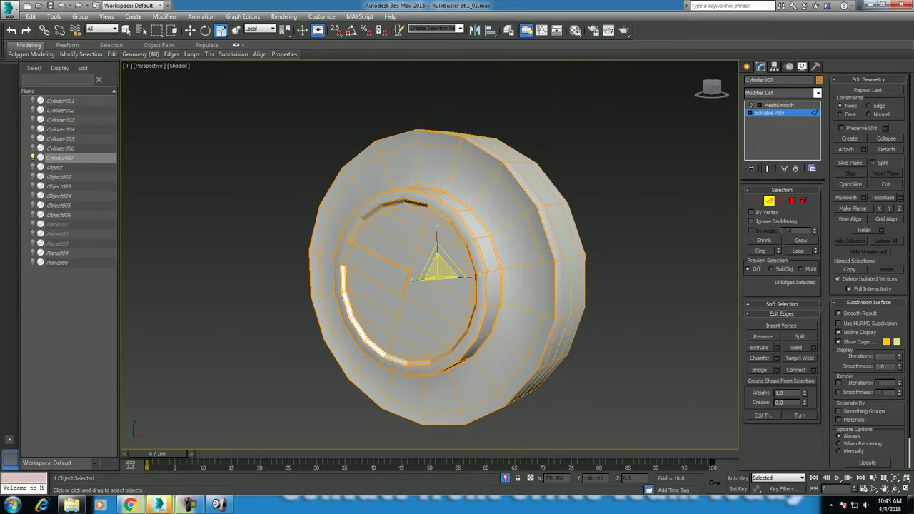
- Set the cage colour to dark grey and the selected-cage colour to red
{"action": "left_click", "coordinate": [886, 342]}
{"action": "mouse_move", "coordinate": [281, 63]}
{"action": "left_mouse_down"}
{"action": "mouse_move", "coordinate": [281, 79]}
{"action": "mouse_move", "coordinate": [281, 63]}
{"action": "left_mouse_up"}
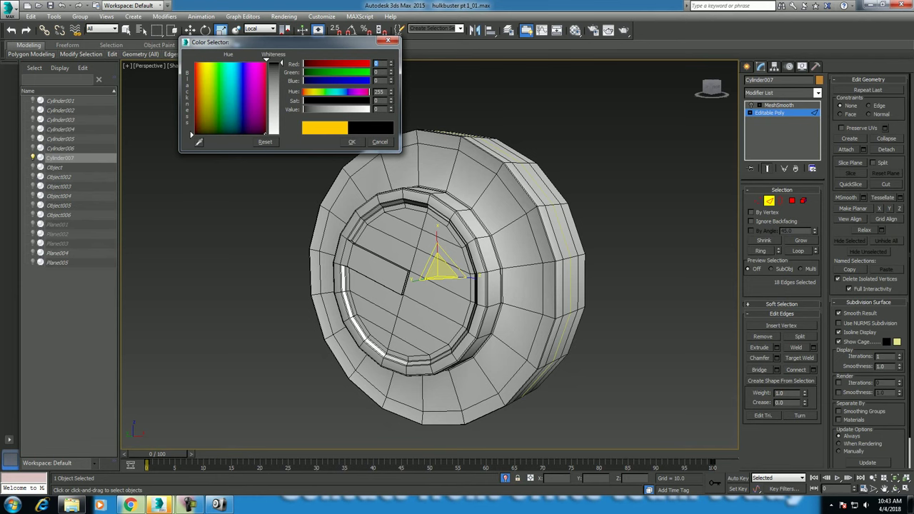
{"action": "key", "text": "Return"}
{"action": "left_click", "coordinate": [897, 341]}
{"action": "left_click_drag", "start_coordinate": [257, 89], "coordinate": [265, 63]}
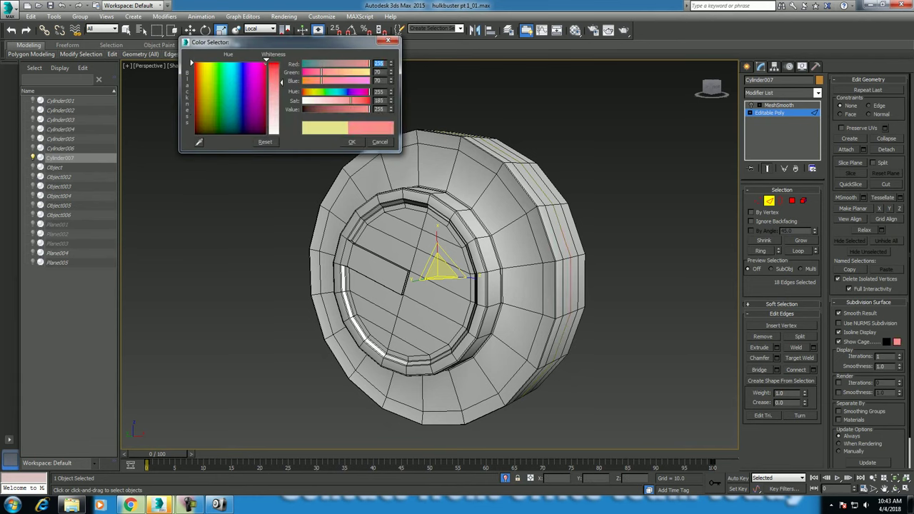
{"action": "left_click", "coordinate": [352, 142]}
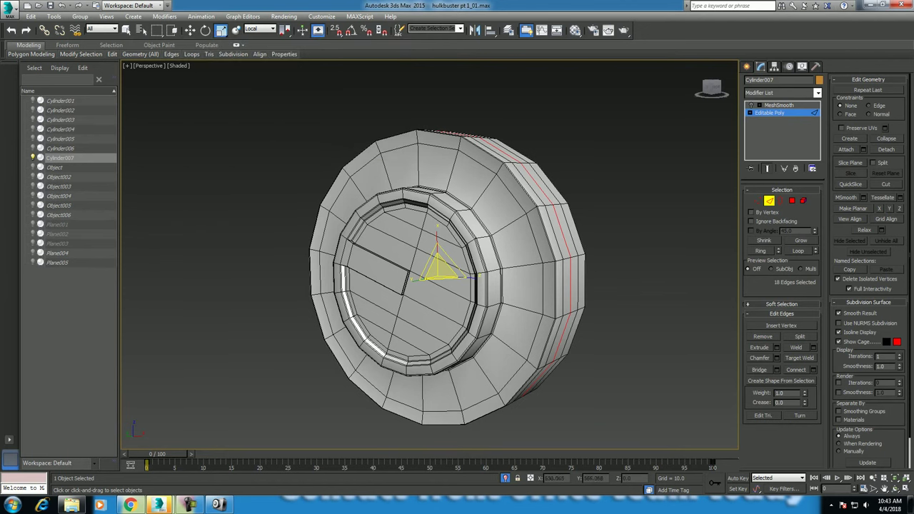
{"action": "middle_click_drag", "start_coordinate": [437, 271], "coordinate": [393, 271], "text": "alt"}
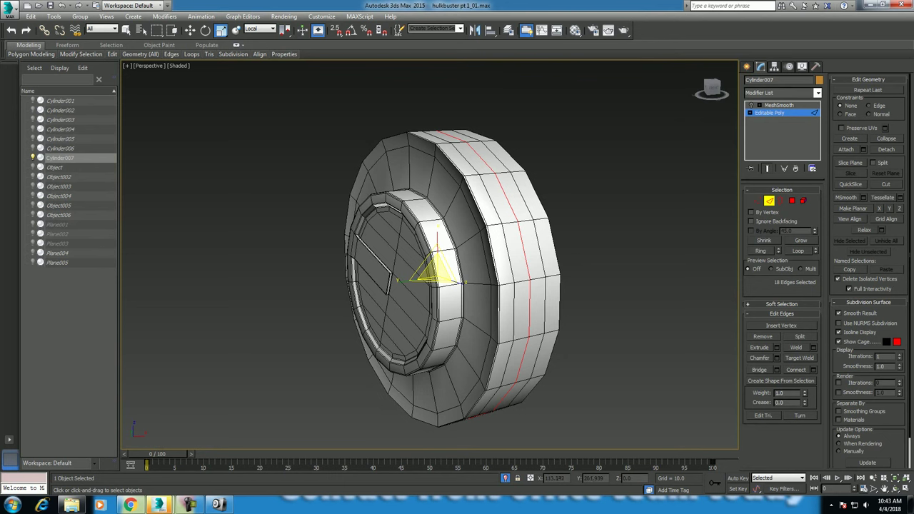
- Ring-select the outer rim edges, remove them, and switch to Vertex mode
{"action": "left_click", "coordinate": [515, 286], "text": "ctrl"}
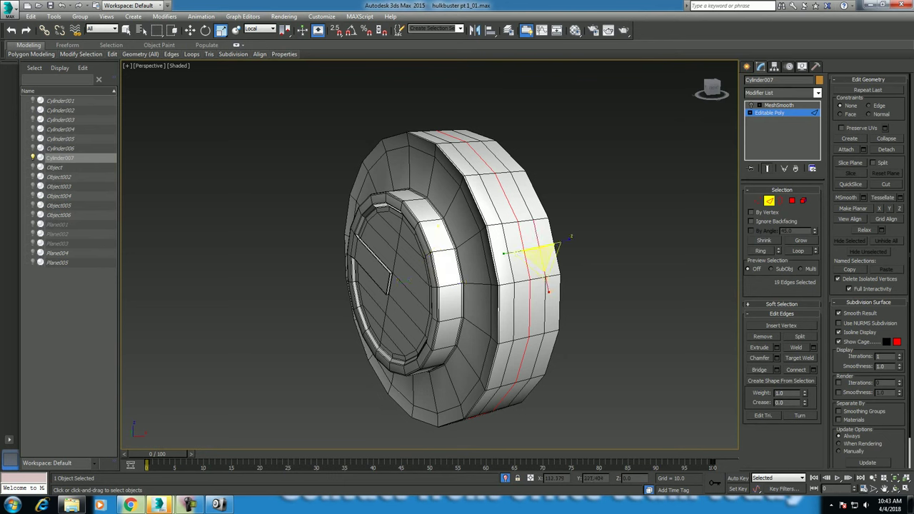
{"action": "key", "text": "alt+r"}
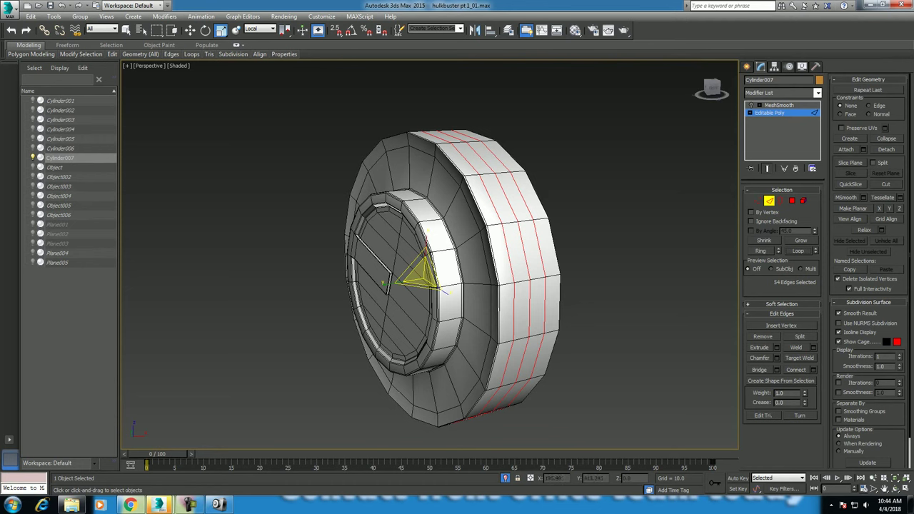
{"action": "right_click", "coordinate": [547, 174]}
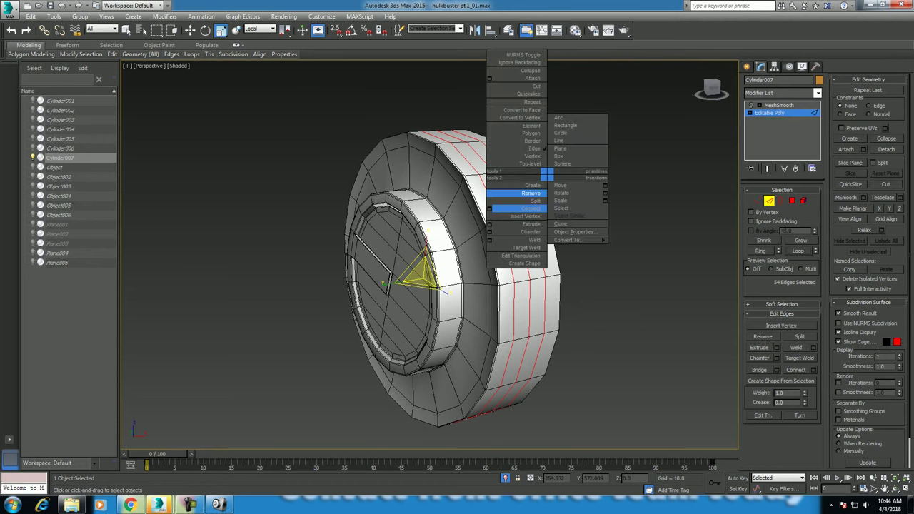
{"action": "left_click", "coordinate": [532, 194]}
{"action": "key", "text": "1"}
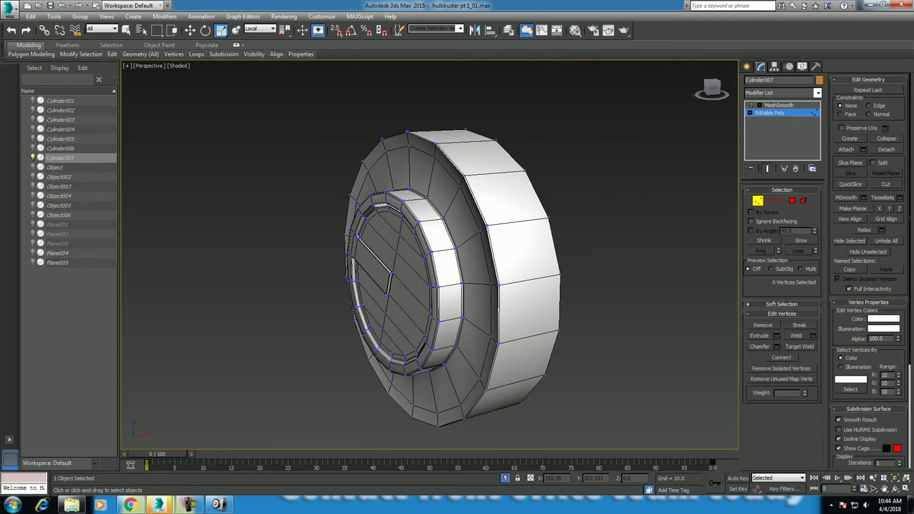
- Create a Windows Sticky Note noting the Ctrl+Backspace shortcut
{"action": "left_click", "coordinate": [12, 505]}
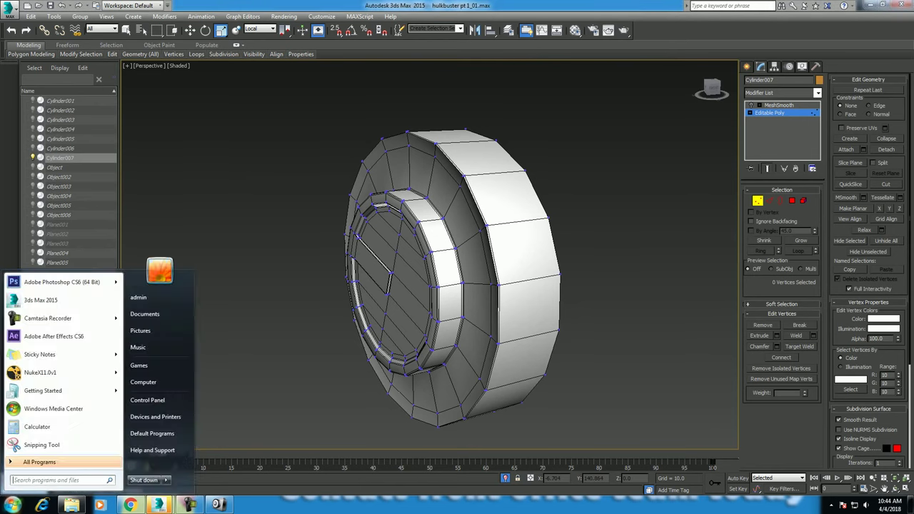
{"action": "type", "text": "st"}
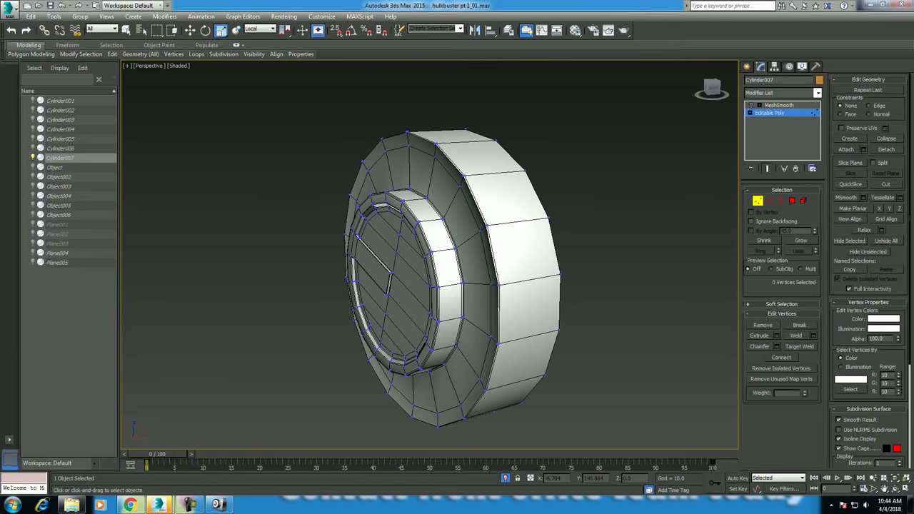
{"action": "left_click", "coordinate": [39, 295]}
{"action": "type", "text": "trl+backspa"}
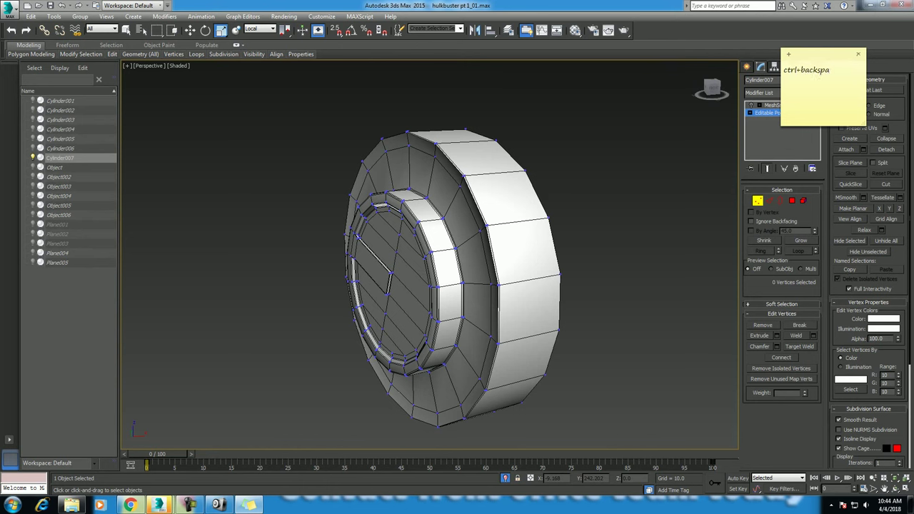
{"action": "type", "text": "ce"}
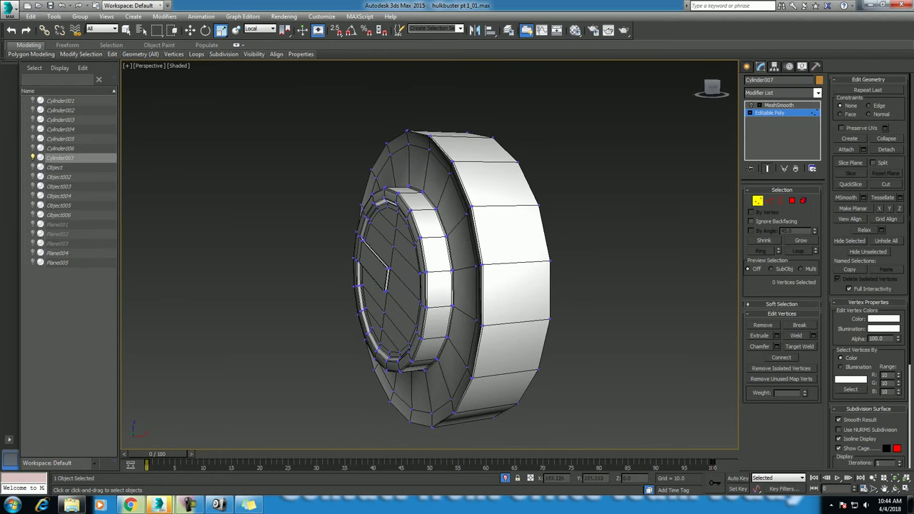
- In Polygon mode with By Angle on, select the disc's flat inner front faces
{"action": "left_click", "coordinate": [218, 505]}
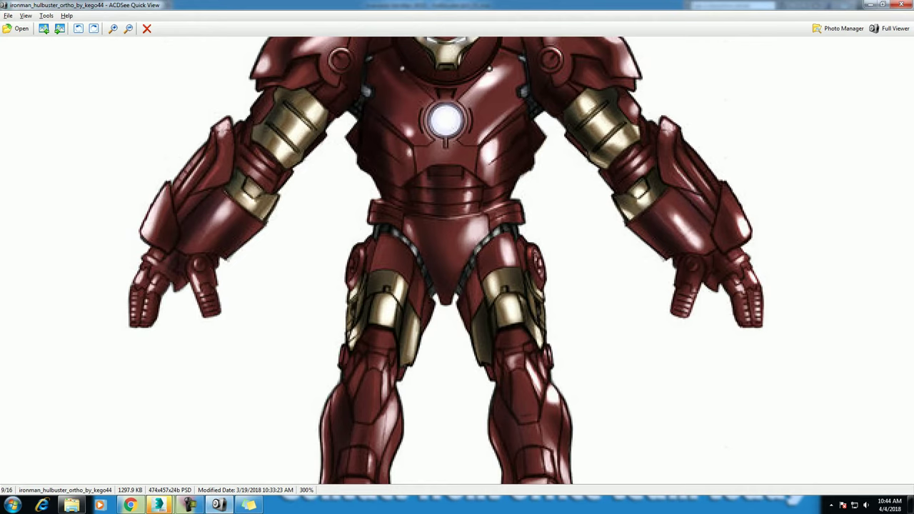
{"action": "key", "text": "Escape"}
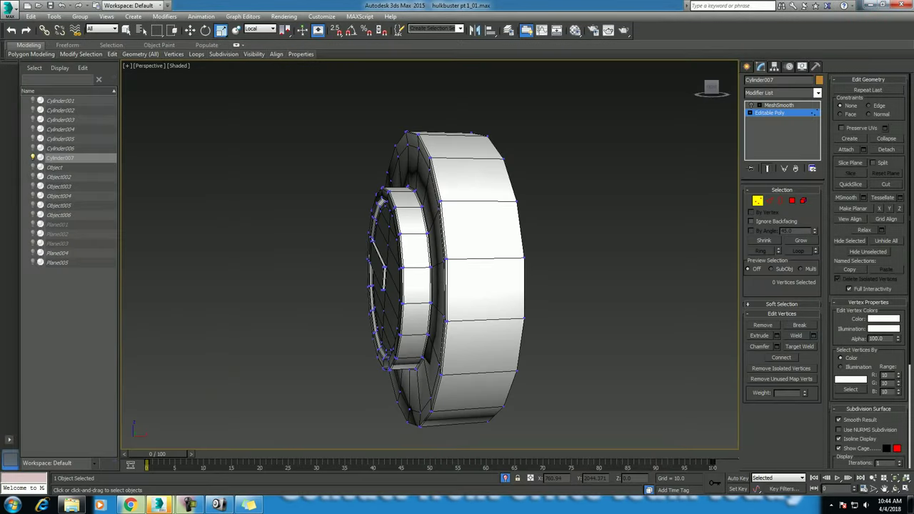
{"action": "key", "text": "4"}
{"action": "middle_click_drag", "start_coordinate": [429, 278], "coordinate": [486, 279], "text": "alt"}
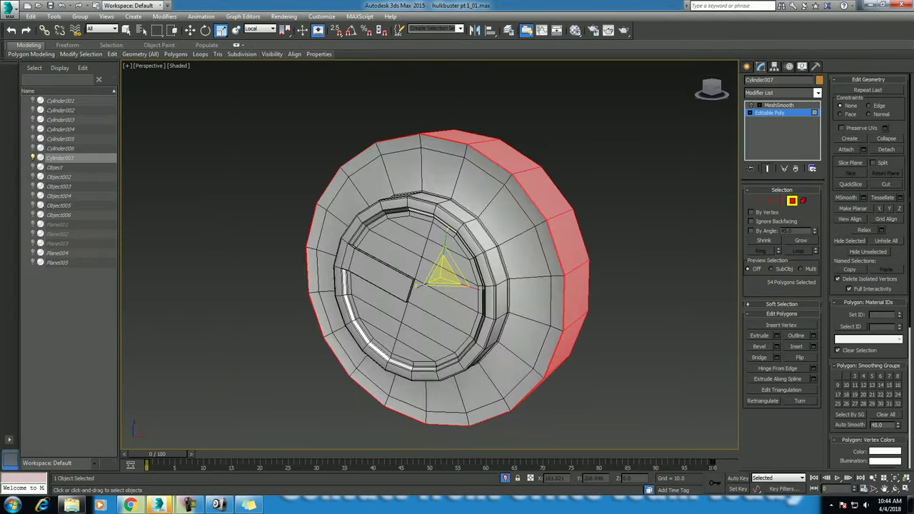
{"action": "left_click", "coordinate": [751, 230]}
{"action": "left_click", "coordinate": [414, 322]}
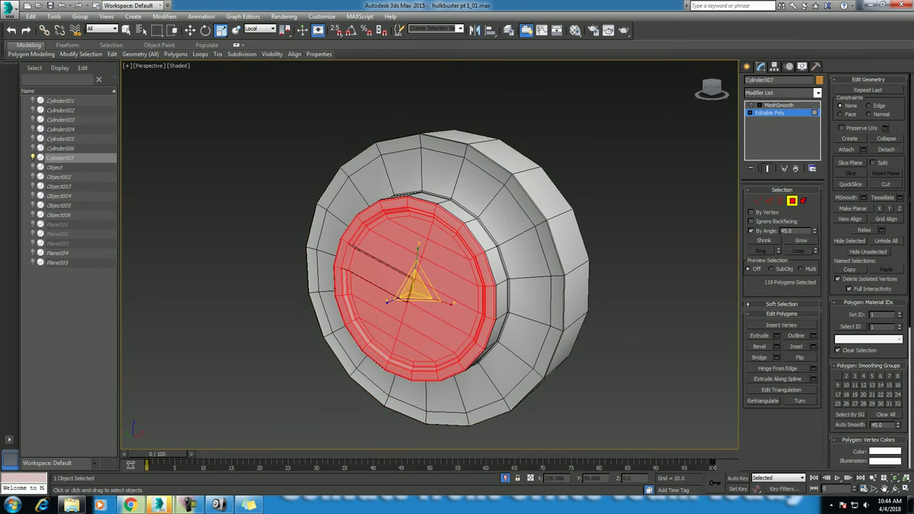
- Grow the polygon selection twice to cover the front face and inner recess
{"action": "left_click", "coordinate": [468, 208], "text": "ctrl"}
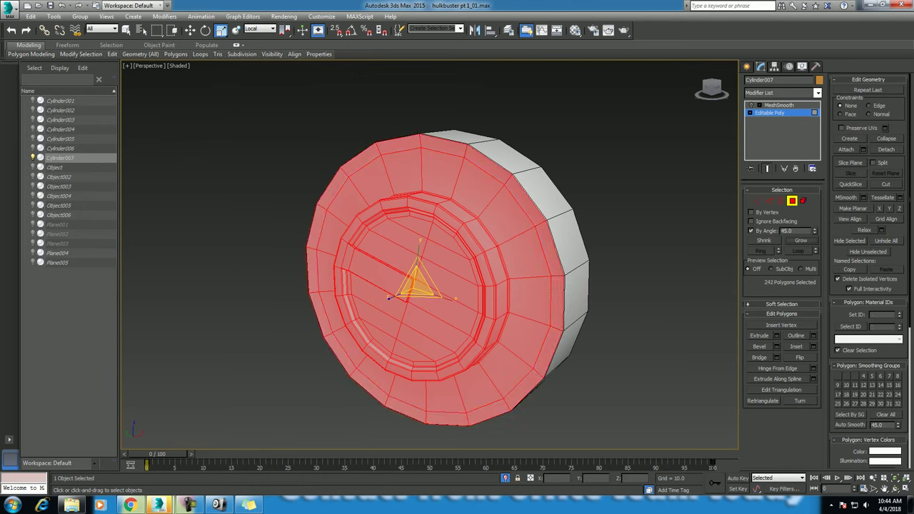
{"action": "middle_click_drag", "start_coordinate": [457, 278], "coordinate": [400, 278], "text": "alt"}
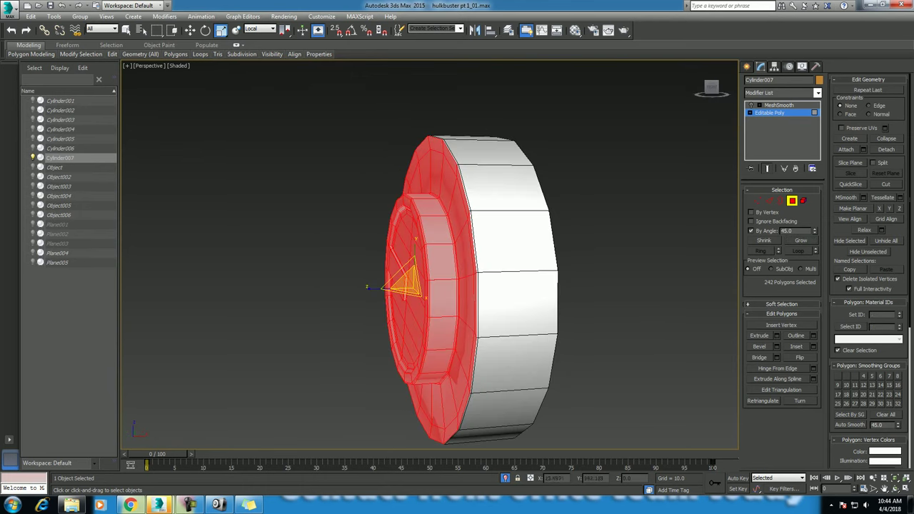
{"action": "scroll", "coordinate": [464, 236], "scroll_direction": "up", "scroll_amount": 3}
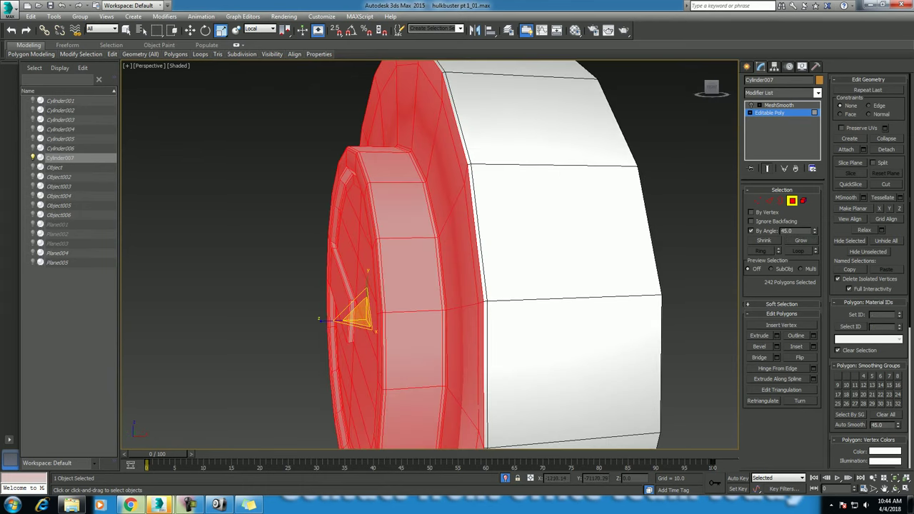
{"action": "middle_click_drag", "start_coordinate": [429, 257], "coordinate": [457, 286], "text": "alt"}
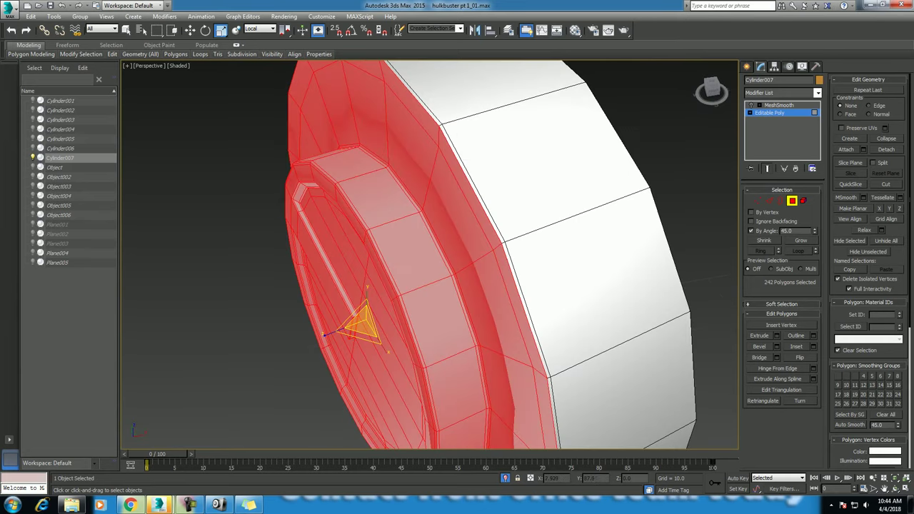
{"action": "left_click", "coordinate": [802, 240]}
{"action": "scroll", "coordinate": [388, 300], "scroll_direction": "down", "scroll_amount": 5}
{"action": "middle_click_drag", "start_coordinate": [442, 271], "coordinate": [383, 278], "text": "alt"}
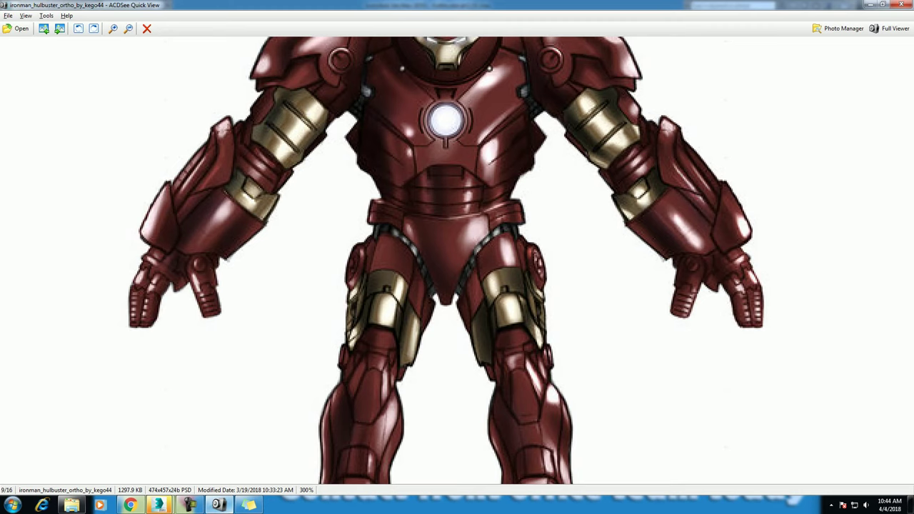
- Compare the disc against the Hulkbuster reference image, then return to the model
{"action": "left_click", "coordinate": [219, 505]}
{"action": "left_click", "coordinate": [869, 5]}
{"action": "mouse_move", "coordinate": [384, 279]}
{"action": "middle_mouse_down", "text": "alt"}
{"action": "mouse_move", "coordinate": [438, 281]}
{"action": "mouse_move", "coordinate": [438, 272]}
{"action": "middle_mouse_up", "text": "alt"}
- Move the disc's front-face polygons about 0.808 units along their Local Z axis, then deselect them
{"action": "key", "text": "w"}
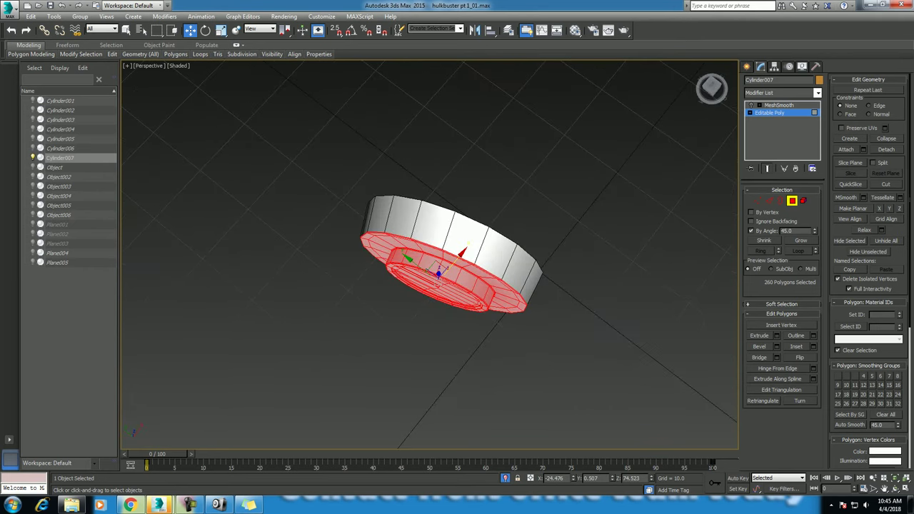
{"action": "left_click_drag", "start_coordinate": [441, 270], "coordinate": [434, 278]}
{"action": "left_click", "coordinate": [261, 30]}
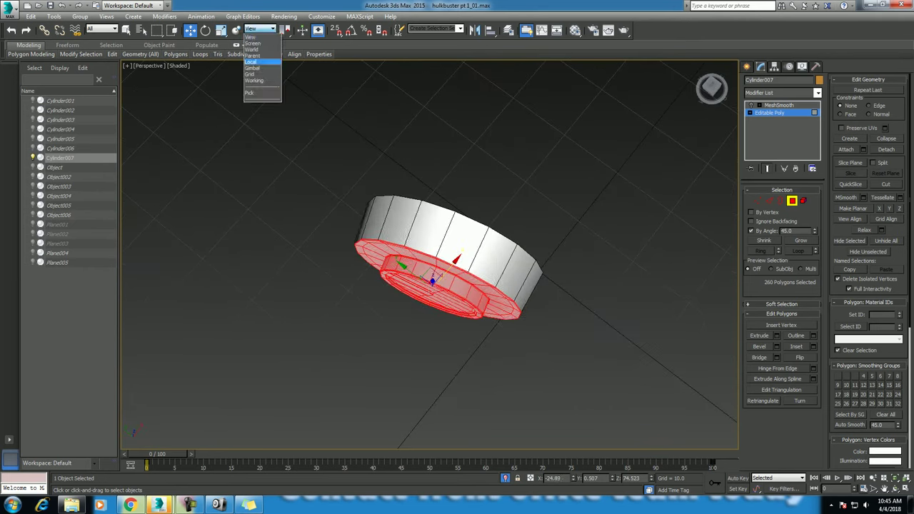
{"action": "left_click", "coordinate": [257, 65]}
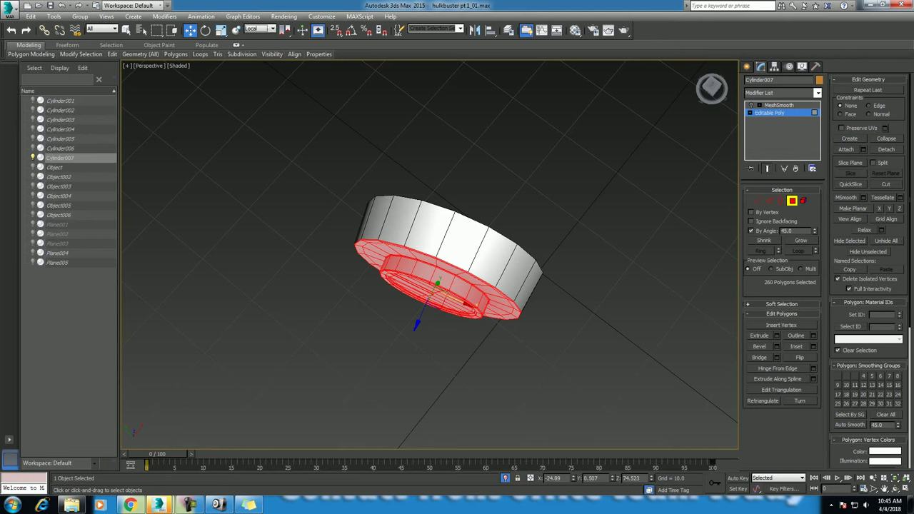
{"action": "left_click_drag", "start_coordinate": [428, 307], "coordinate": [433, 295]}
{"action": "mouse_move", "coordinate": [414, 328]}
{"action": "middle_mouse_down", "text": "alt"}
{"action": "mouse_move", "coordinate": [457, 307]}
{"action": "mouse_move", "coordinate": [343, 314]}
{"action": "mouse_move", "coordinate": [364, 314]}
{"action": "middle_mouse_up", "text": "alt"}
{"action": "scroll", "coordinate": [428, 286], "scroll_direction": "up", "scroll_amount": 3}
{"action": "scroll", "coordinate": [428, 286], "scroll_direction": "up", "scroll_amount": 3}
{"action": "scroll", "coordinate": [429, 285], "scroll_direction": "up", "scroll_amount": 2}
{"action": "key", "text": "ctrl+d"}
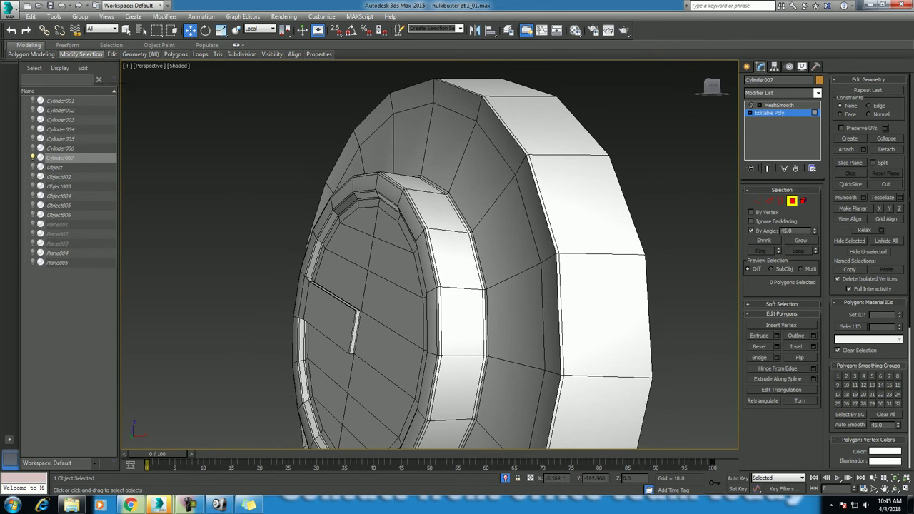
- At Edge level, select the loop of edges around the disc's front-face rim
{"action": "left_click", "coordinate": [190, 78]}
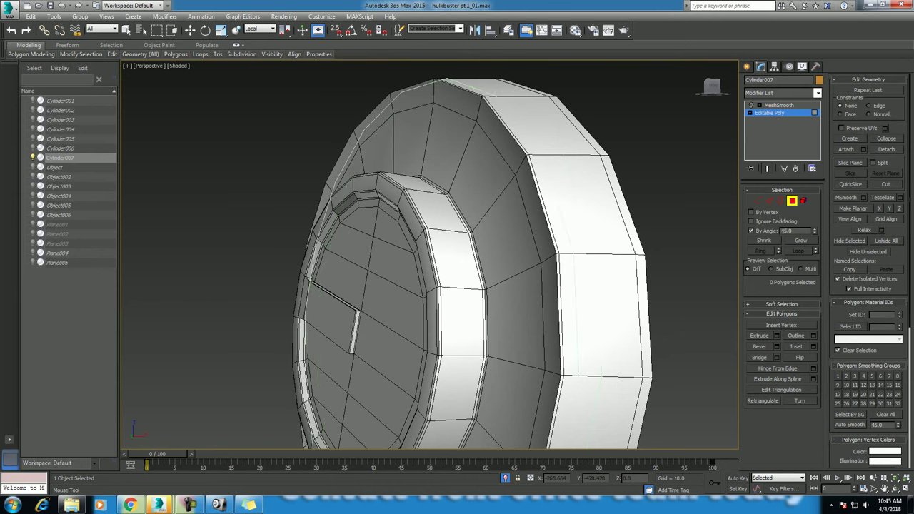
{"action": "key", "text": "w"}
{"action": "left_click", "coordinate": [600, 314]}
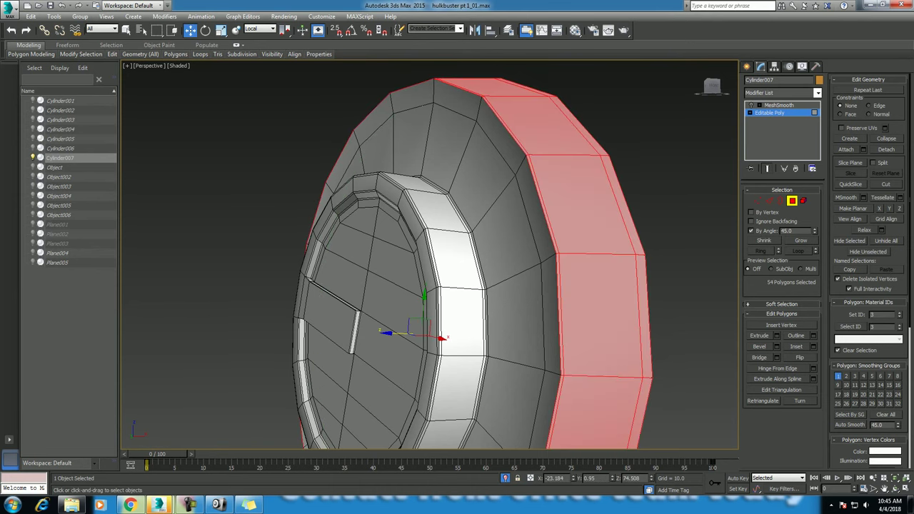
{"action": "key", "text": "2"}
{"action": "left_click", "coordinate": [540, 204]}
{"action": "left_click", "coordinate": [536, 177]}
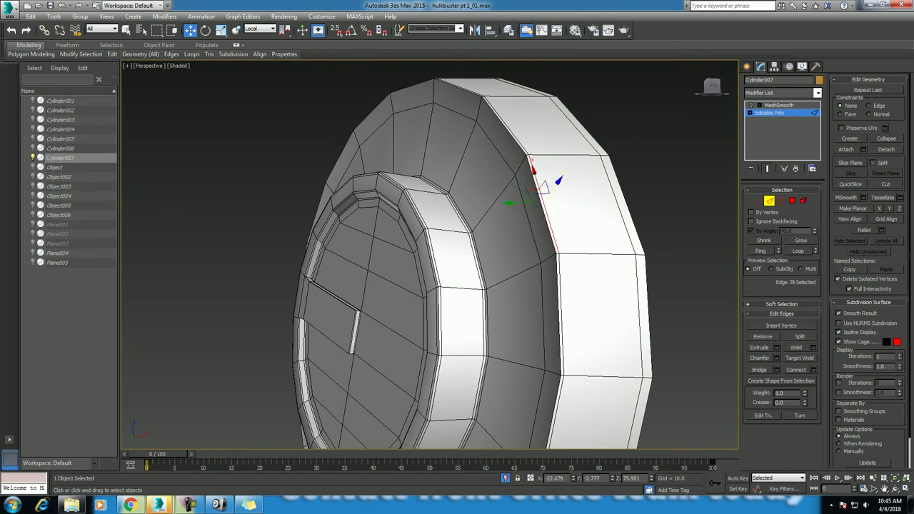
{"action": "left_click", "coordinate": [798, 251]}
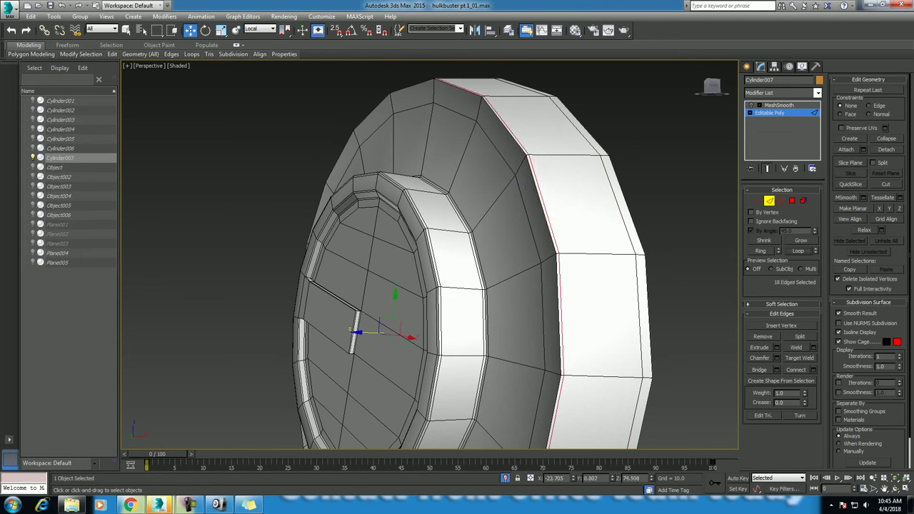
{"action": "right_click", "coordinate": [519, 208]}
{"action": "left_click", "coordinate": [489, 212]}
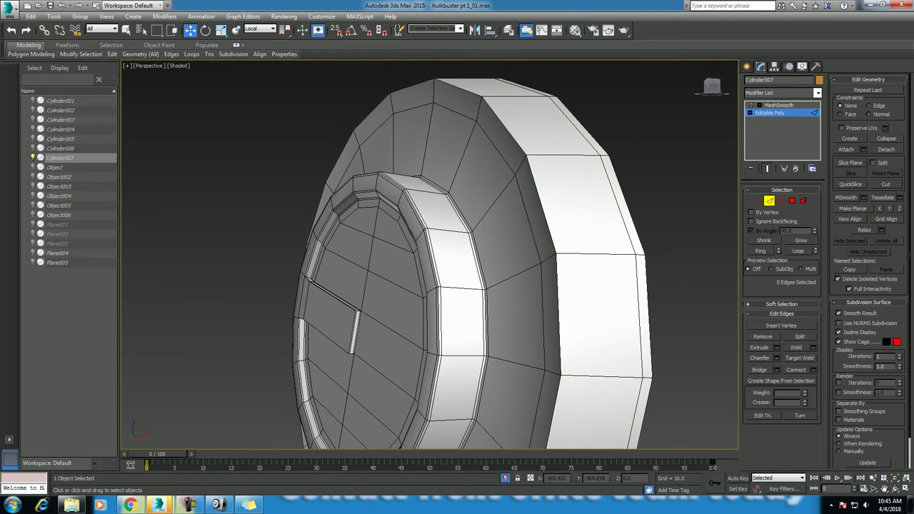
- Chamfer the front-face rim edge loop by 0.039 with 2 segments
{"action": "left_click", "coordinate": [537, 193]}
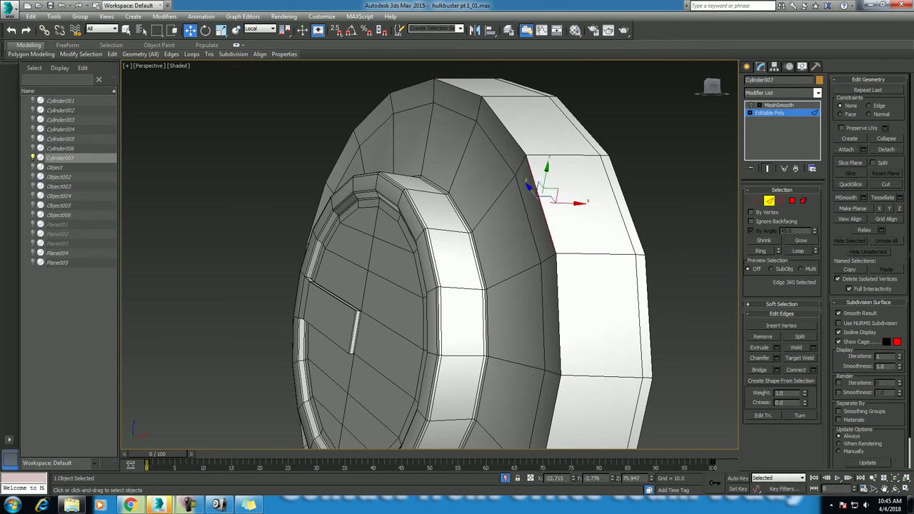
{"action": "left_click", "coordinate": [797, 250]}
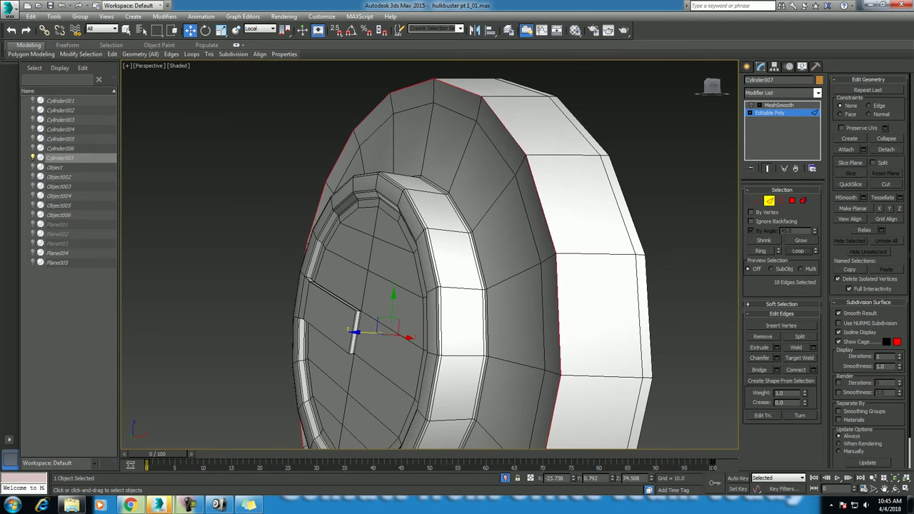
{"action": "right_click", "coordinate": [519, 241]}
{"action": "left_click", "coordinate": [433, 297]}
{"action": "left_click", "coordinate": [434, 343]}
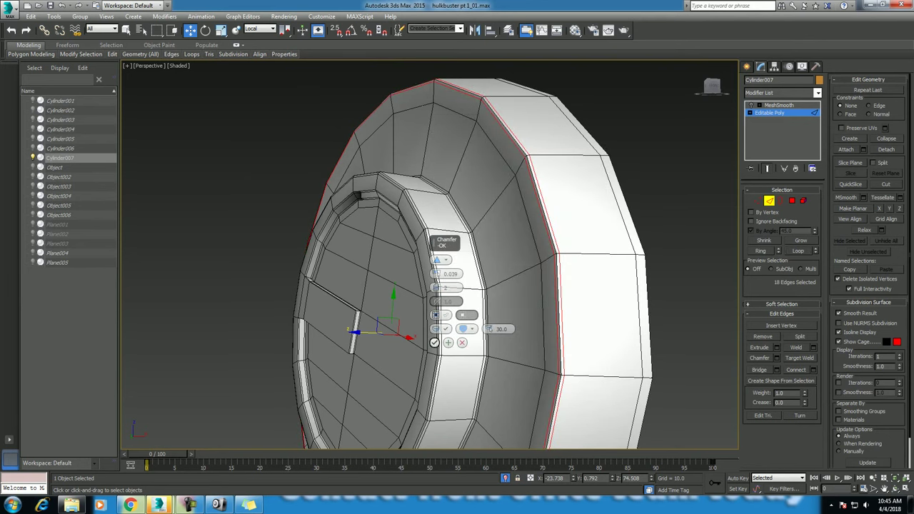
{"action": "mouse_move", "coordinate": [435, 343]}
{"action": "middle_mouse_down", "text": "alt"}
{"action": "mouse_move", "coordinate": [471, 335]}
{"action": "mouse_move", "coordinate": [471, 386]}
{"action": "mouse_move", "coordinate": [471, 343]}
{"action": "middle_mouse_up", "text": "alt"}
{"action": "mouse_move", "coordinate": [404, 330]}
{"action": "middle_mouse_down", "text": "alt"}
{"action": "mouse_move", "coordinate": [404, 352]}
{"action": "mouse_move", "coordinate": [404, 308]}
{"action": "mouse_move", "coordinate": [443, 300]}
{"action": "mouse_move", "coordinate": [428, 286]}
{"action": "mouse_move", "coordinate": [428, 264]}
{"action": "mouse_move", "coordinate": [421, 286]}
{"action": "mouse_move", "coordinate": [396, 293]}
{"action": "middle_mouse_up", "text": "alt"}
{"action": "scroll", "coordinate": [404, 330], "scroll_direction": "up", "scroll_amount": 3}
{"action": "scroll", "coordinate": [405, 330], "scroll_direction": "up", "scroll_amount": 2}
{"action": "scroll", "coordinate": [405, 330], "scroll_direction": "down", "scroll_amount": 2}
{"action": "scroll", "coordinate": [405, 330], "scroll_direction": "down", "scroll_amount": 4}
{"action": "scroll", "coordinate": [421, 300], "scroll_direction": "up", "scroll_amount": 2}
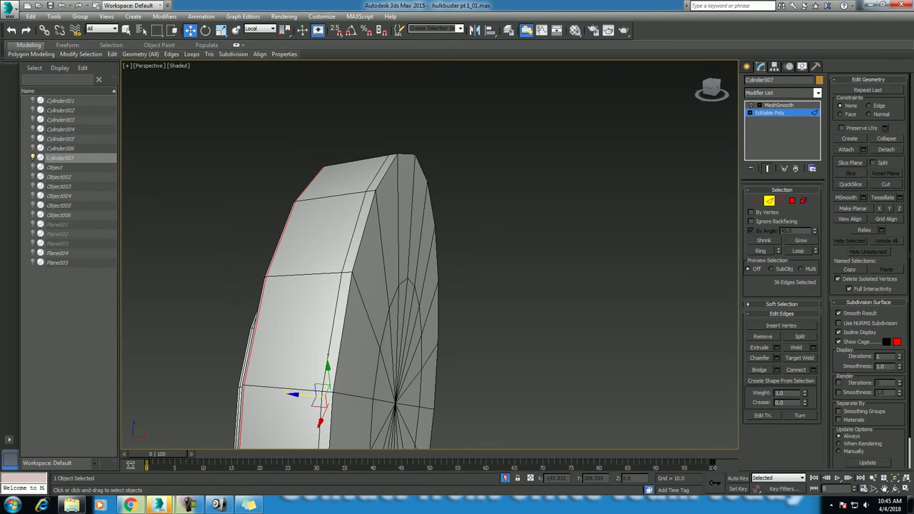
- Chamfer the second rim edge loop of the disc
{"action": "left_click", "coordinate": [366, 222]}
{"action": "double_click", "coordinate": [367, 221]}
{"action": "right_click", "coordinate": [582, 272]}
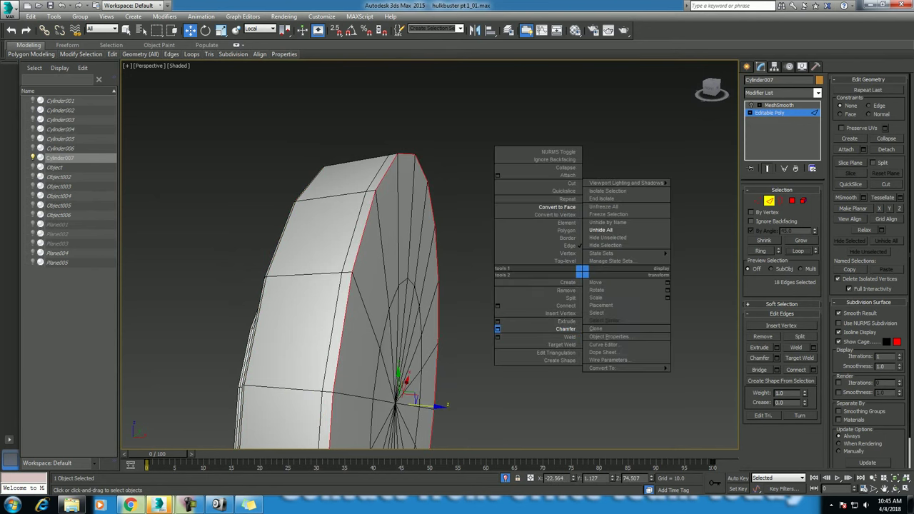
{"action": "left_click", "coordinate": [564, 329]}
{"action": "left_click", "coordinate": [463, 342]}
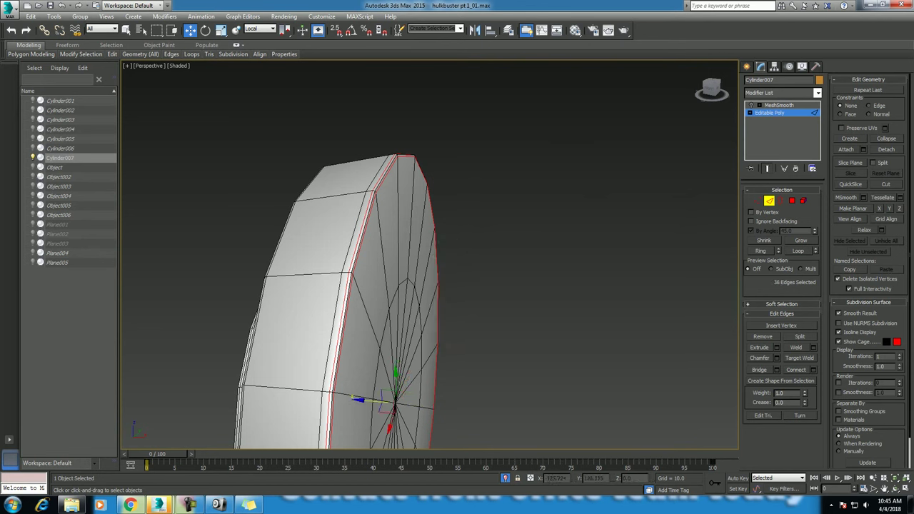
- Remove one of the new chamfer edge loops
{"action": "left_click", "coordinate": [366, 211]}
{"action": "key", "text": "alt+l"}
{"action": "right_click", "coordinate": [392, 284]}
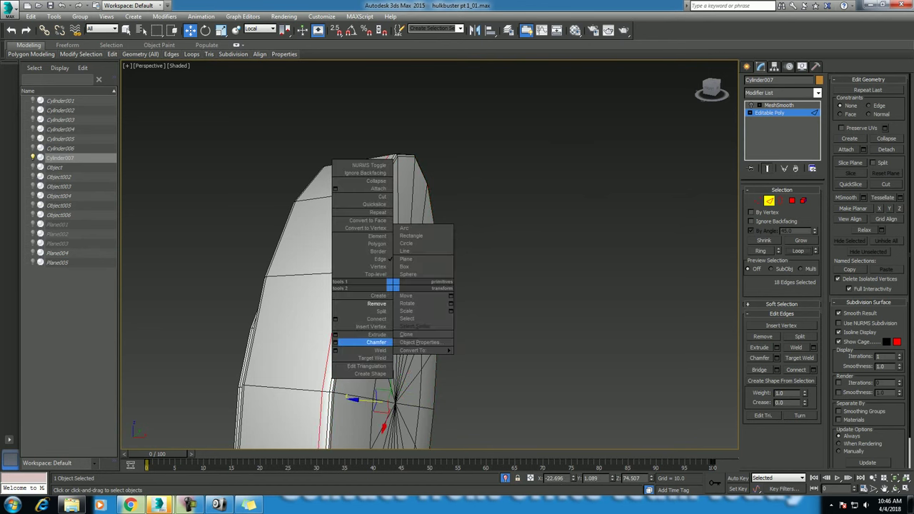
{"action": "left_click", "coordinate": [376, 304]}
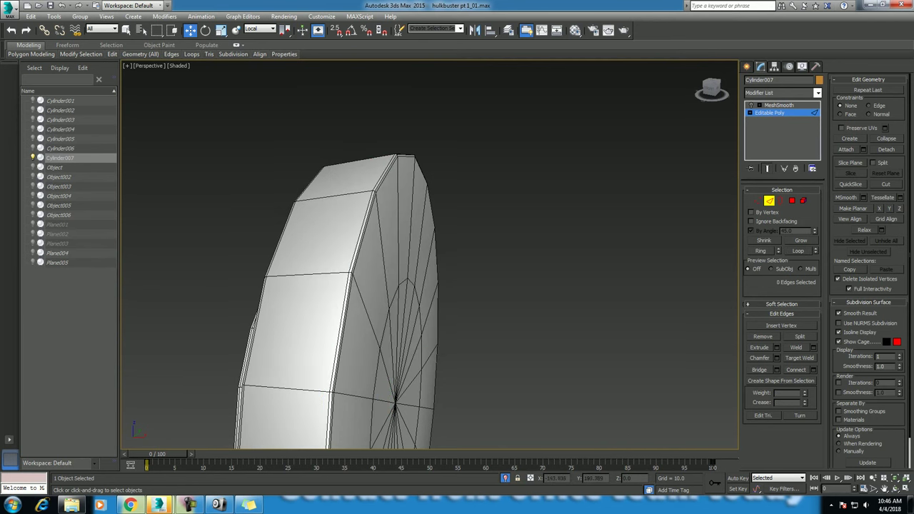
- Connect an edge ring on the outer band with 2 segments and Pinch 0
{"action": "left_click", "coordinate": [307, 272]}
{"action": "key", "text": "super"}
{"action": "key", "text": "Escape"}
{"action": "left_click", "coordinate": [285, 387]}
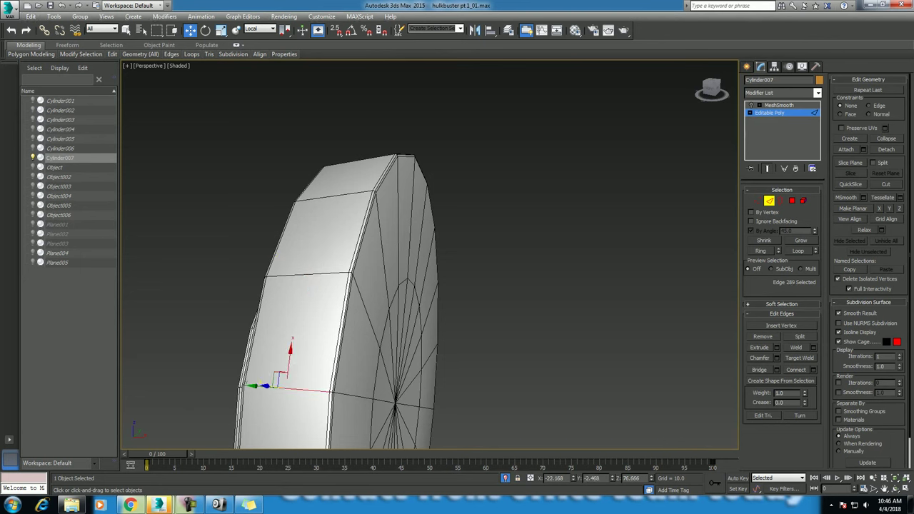
{"action": "key", "text": "alt+r"}
{"action": "right_click", "coordinate": [290, 279]}
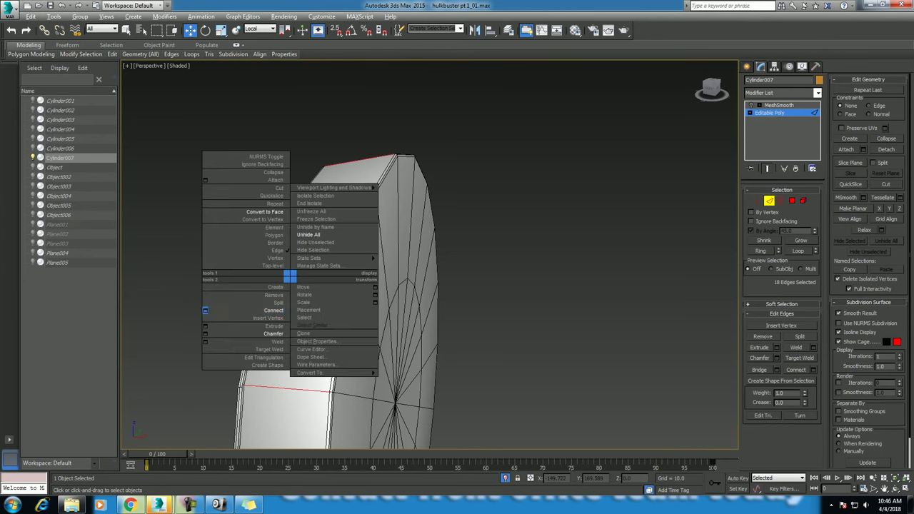
{"action": "left_click", "coordinate": [208, 310]}
{"action": "right_click", "coordinate": [436, 273]}
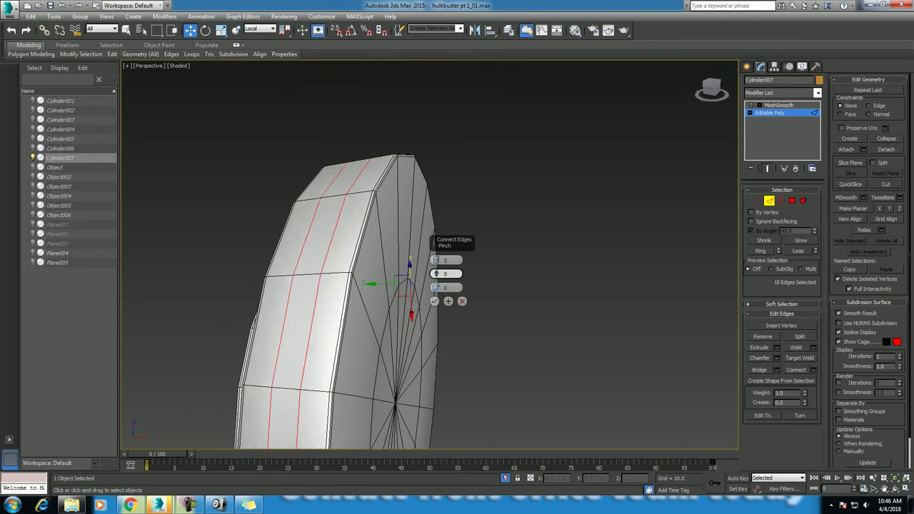
{"action": "left_click", "coordinate": [434, 301]}
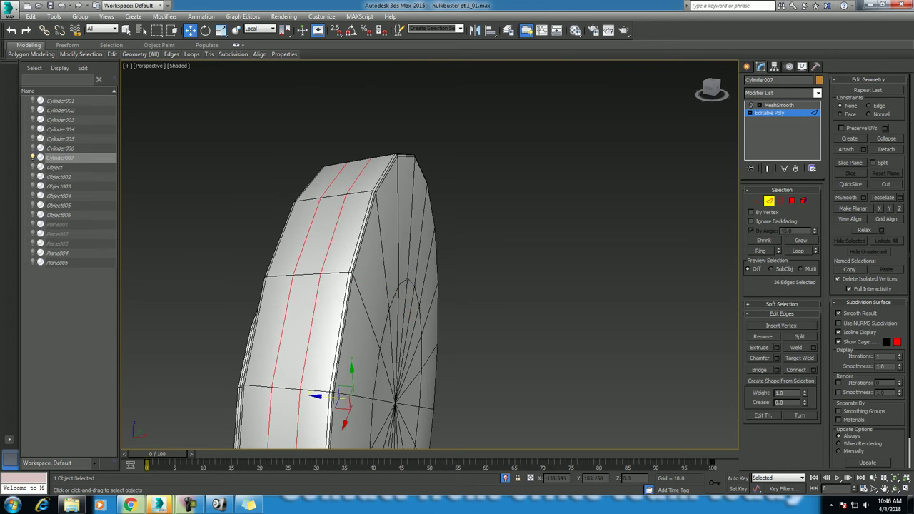
{"action": "middle_click_drag", "start_coordinate": [428, 286], "coordinate": [486, 272], "text": "alt"}
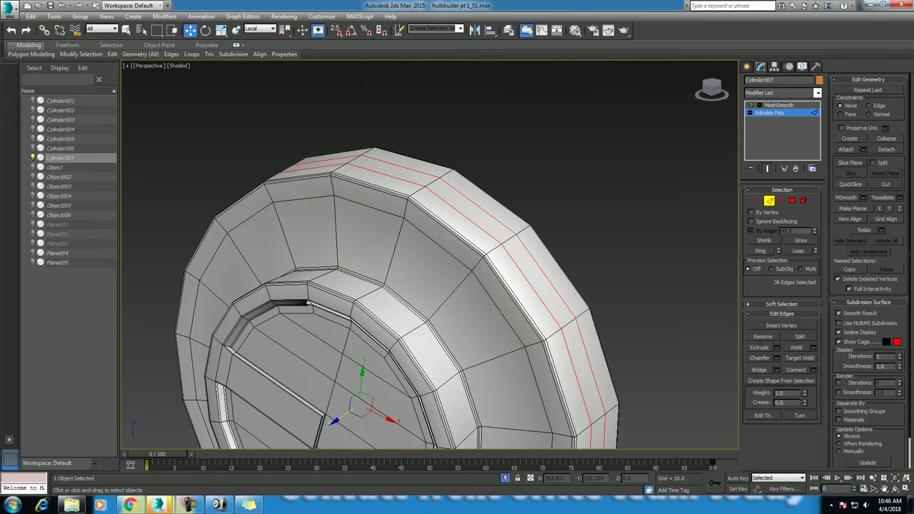
{"action": "middle_click_drag", "start_coordinate": [429, 285], "coordinate": [457, 278], "text": "alt"}
{"action": "left_click", "coordinate": [779, 105]}
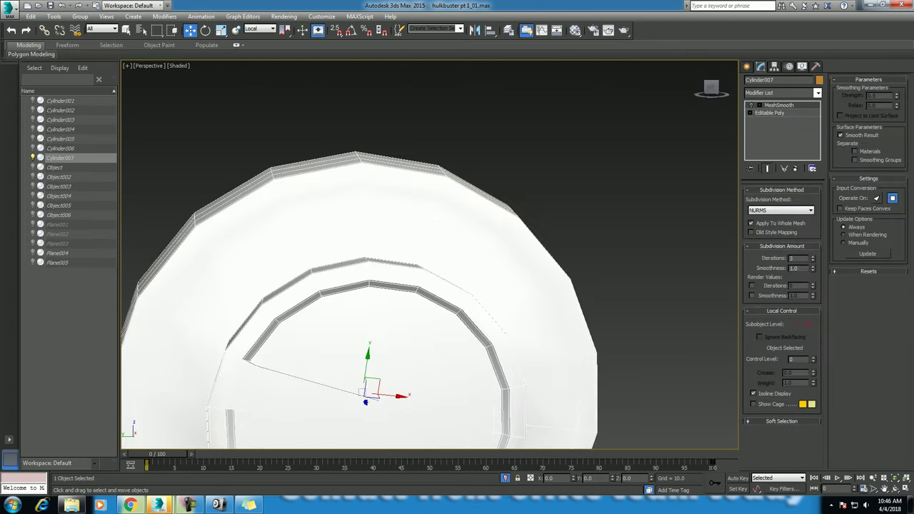
- Deselect the disc, Unhide All objects and reference images, and show the four-viewport layout
{"action": "key", "text": "ctrl+d"}
{"action": "scroll", "coordinate": [429, 285], "scroll_direction": "down", "scroll_amount": 5}
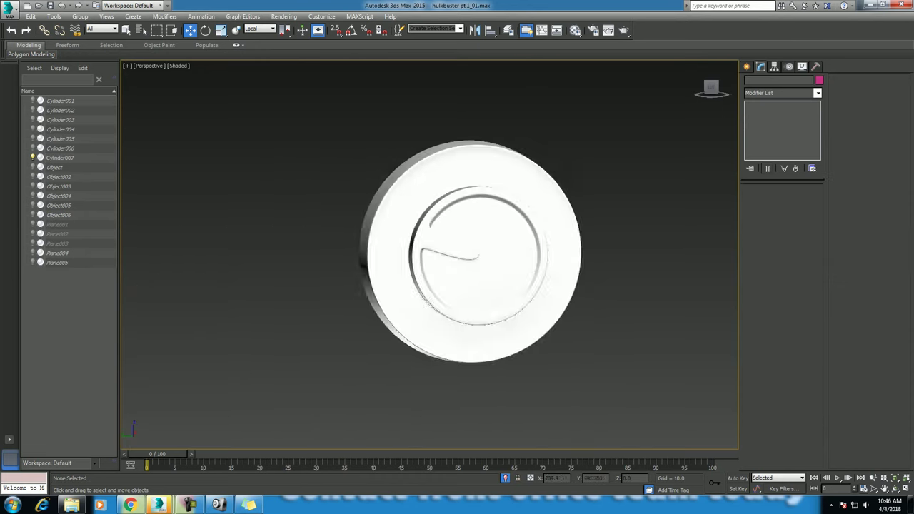
{"action": "middle_click_drag", "start_coordinate": [429, 286], "coordinate": [464, 286], "text": "alt"}
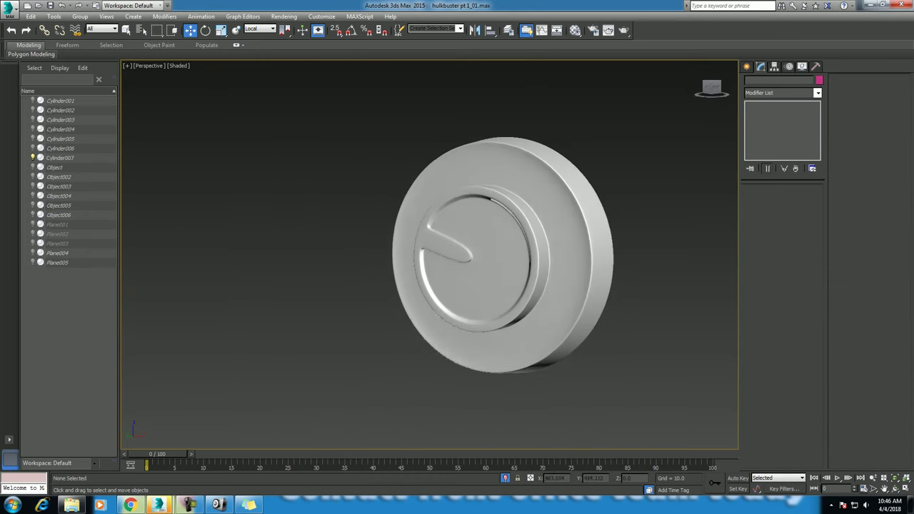
{"action": "middle_click_drag", "start_coordinate": [508, 259], "coordinate": [524, 261], "text": "alt"}
{"action": "right_click", "coordinate": [523, 261]}
{"action": "left_click", "coordinate": [564, 219]}
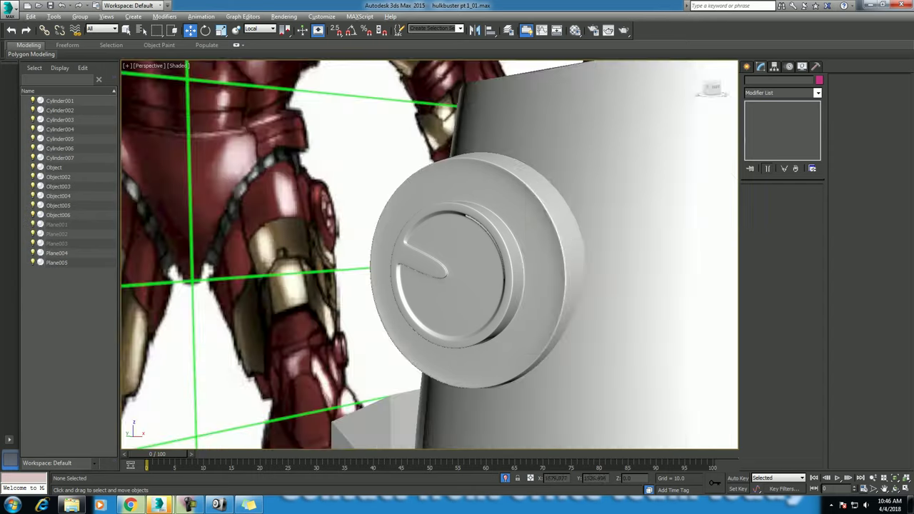
{"action": "key", "text": "alt+w"}
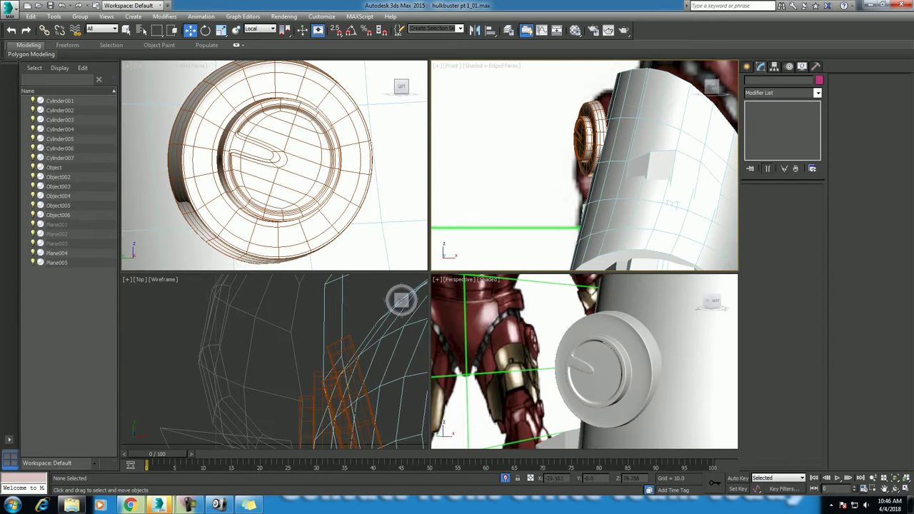
- Select Cylinder007 and scale it up uniformly in the Local coordinate system
{"action": "left_click", "coordinate": [603, 367]}
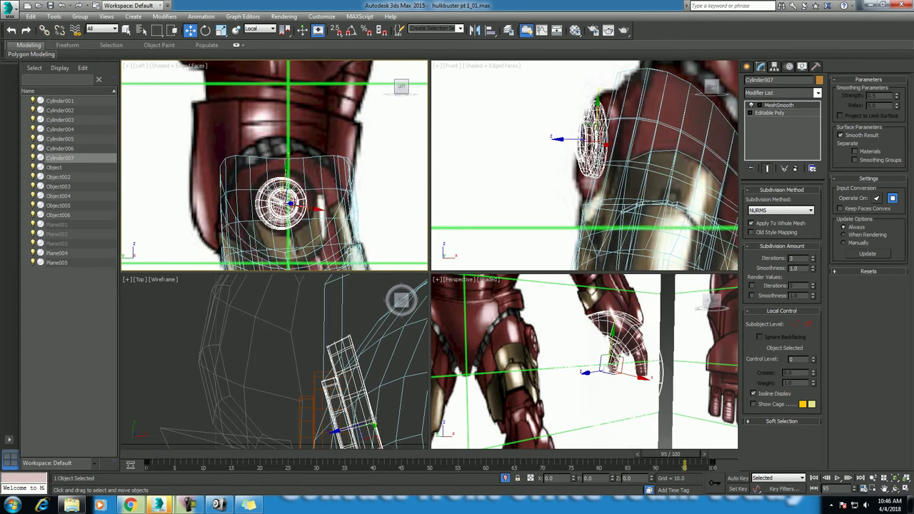
{"action": "scroll", "coordinate": [289, 202], "scroll_direction": "up", "scroll_amount": 3}
{"action": "scroll", "coordinate": [289, 202], "scroll_direction": "up", "scroll_amount": 2}
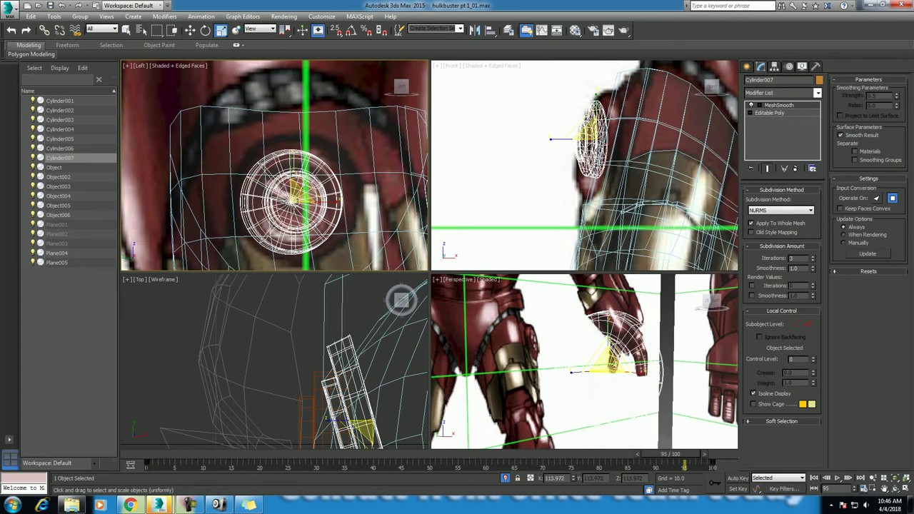
{"action": "left_click", "coordinate": [260, 28]}
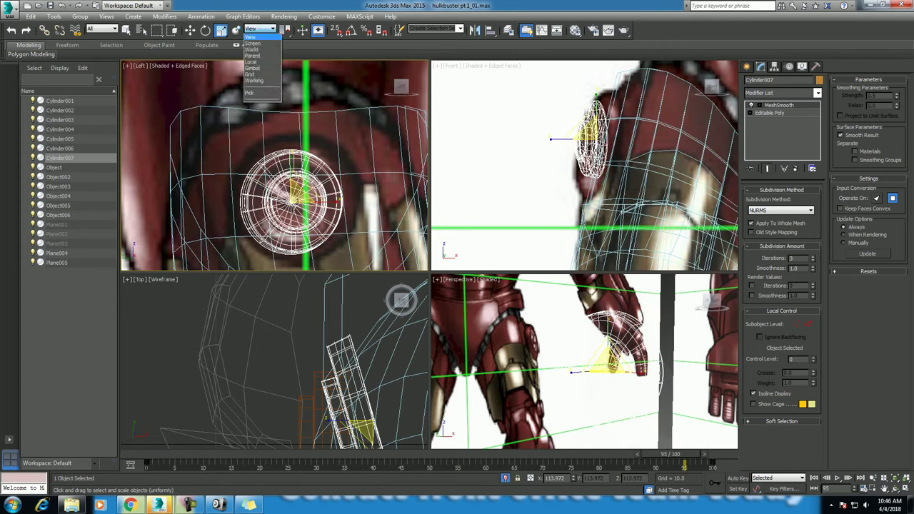
{"action": "left_click", "coordinate": [257, 61]}
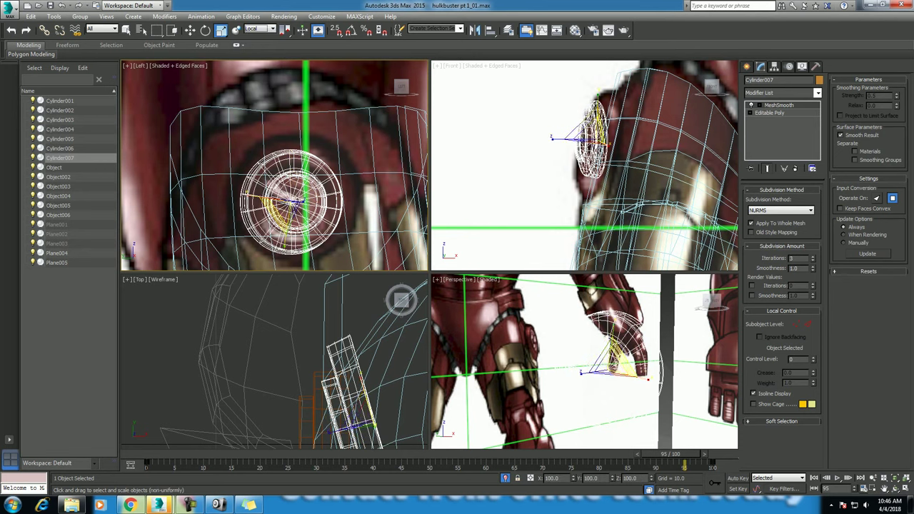
{"action": "left_click_drag", "start_coordinate": [290, 202], "coordinate": [286, 197]}
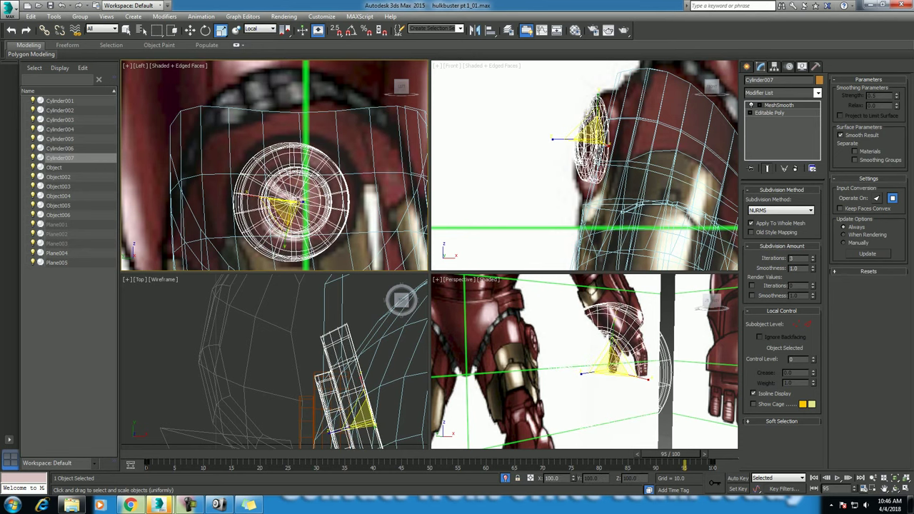
- Rotate Cylinder007 about -9° around its local axes
{"action": "key", "text": "w"}
{"action": "key", "text": "e"}
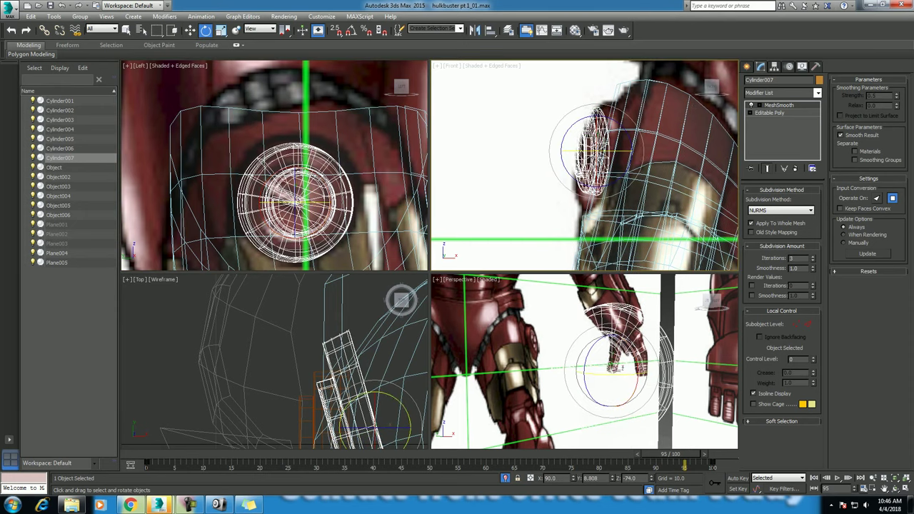
{"action": "left_click", "coordinate": [259, 29]}
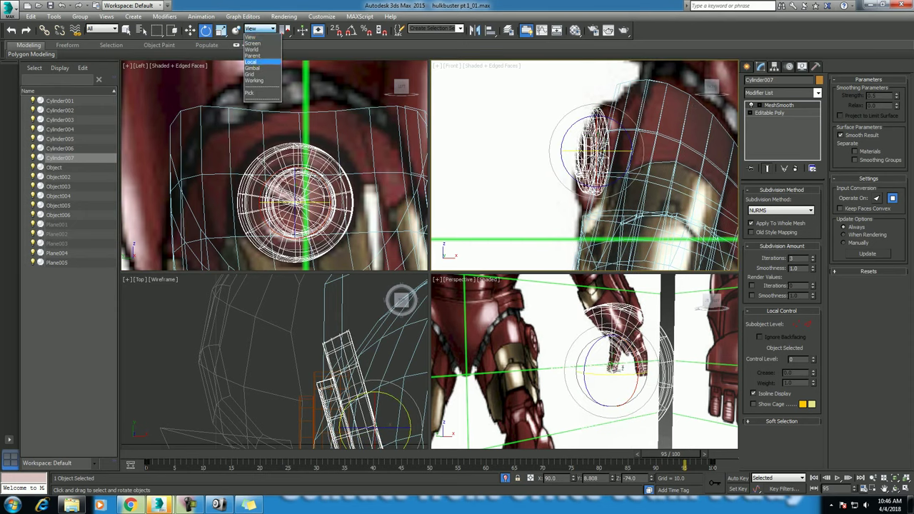
{"action": "left_click", "coordinate": [251, 62]}
{"action": "left_click_drag", "start_coordinate": [295, 214], "coordinate": [299, 204]}
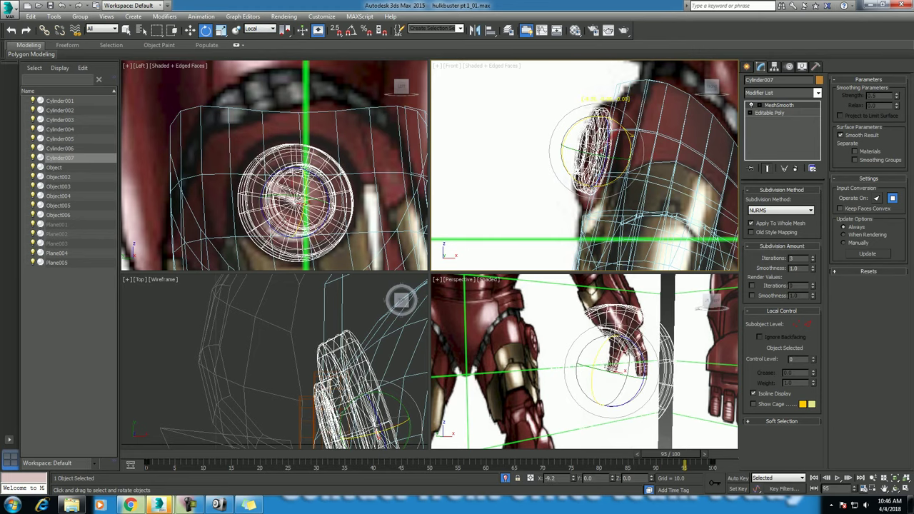
- Enlarge the disc slightly again and reframe the side and front views on the knee armor
{"action": "key", "text": "r"}
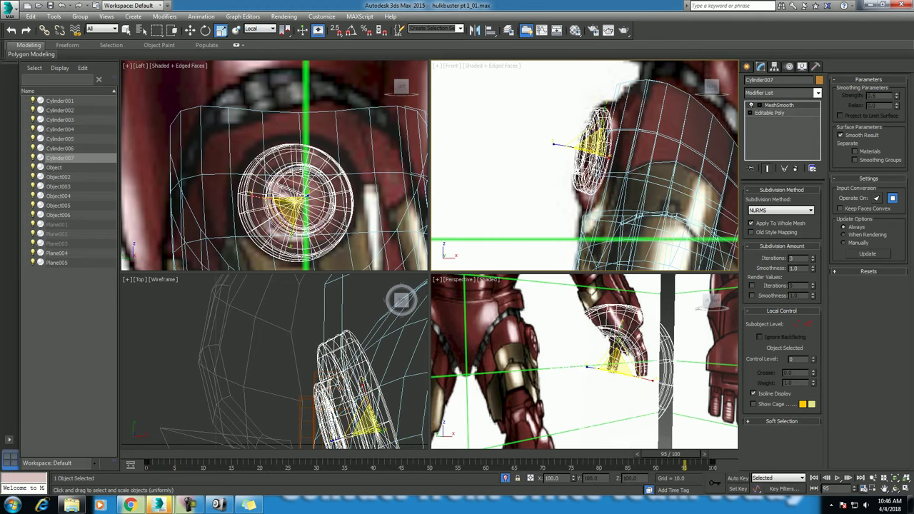
{"action": "left_click_drag", "start_coordinate": [303, 198], "coordinate": [304, 195]}
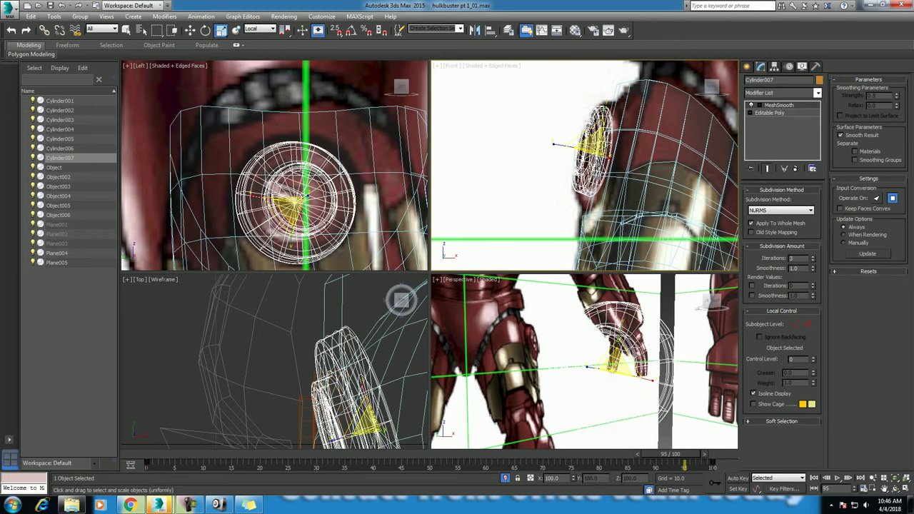
{"action": "scroll", "coordinate": [343, 143], "scroll_direction": "down", "scroll_amount": 3}
{"action": "middle_click_drag", "start_coordinate": [322, 186], "coordinate": [307, 159]}
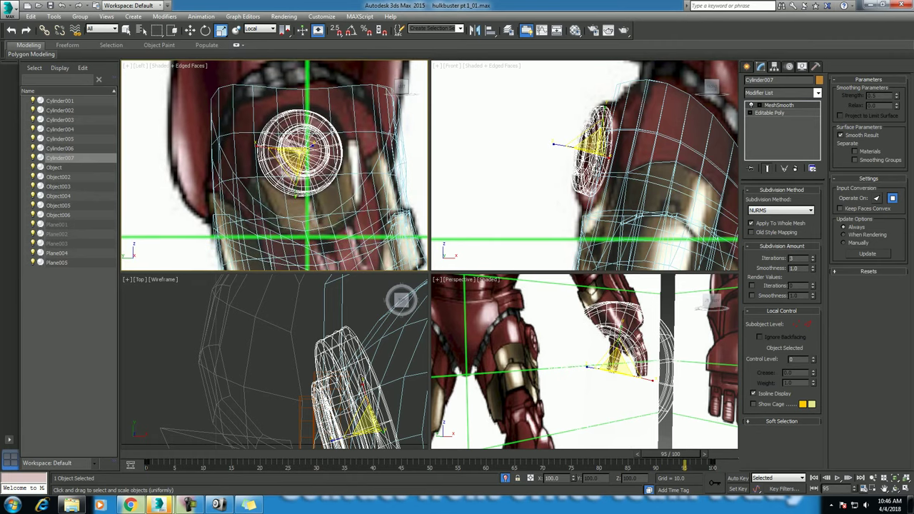
{"action": "scroll", "coordinate": [285, 164], "scroll_direction": "down", "scroll_amount": 2}
{"action": "mouse_move", "coordinate": [235, 214]}
{"action": "middle_mouse_down"}
{"action": "mouse_move", "coordinate": [235, 114]}
{"action": "mouse_move", "coordinate": [250, 111]}
{"action": "middle_mouse_up"}
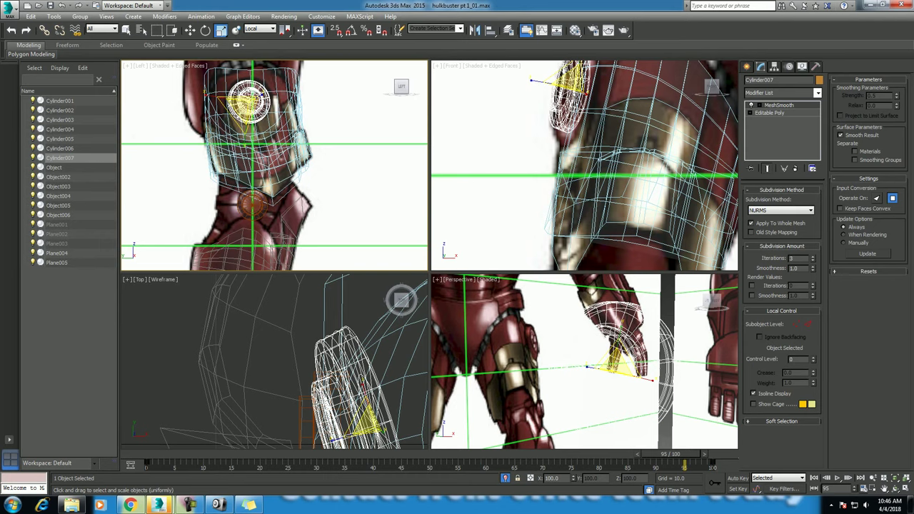
{"action": "middle_click_drag", "start_coordinate": [585, 165], "coordinate": [596, 197]}
{"action": "key", "text": "w"}
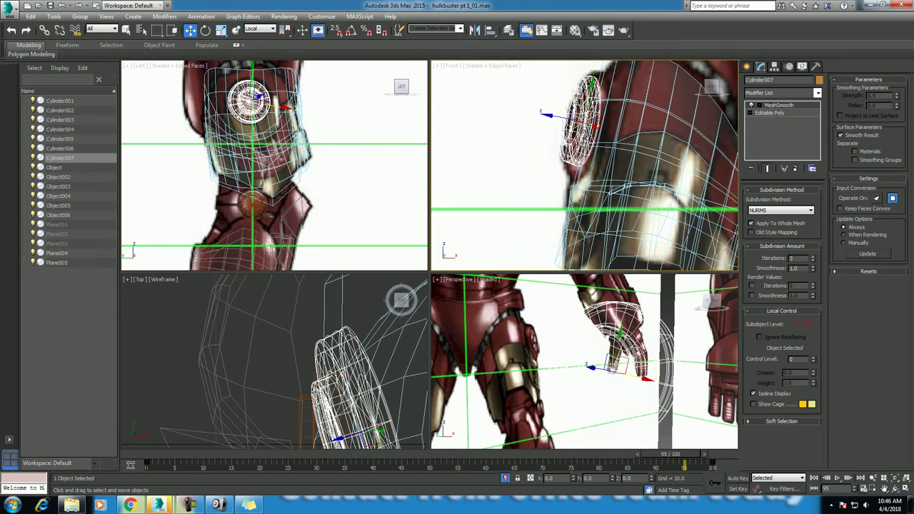
{"action": "left_click", "coordinate": [59, 205]}
- Delete Object007's FFD 3x3x3 modifier and enter Vertex sub-object mode
{"action": "middle_click_drag", "start_coordinate": [275, 164], "coordinate": [280, 177]}
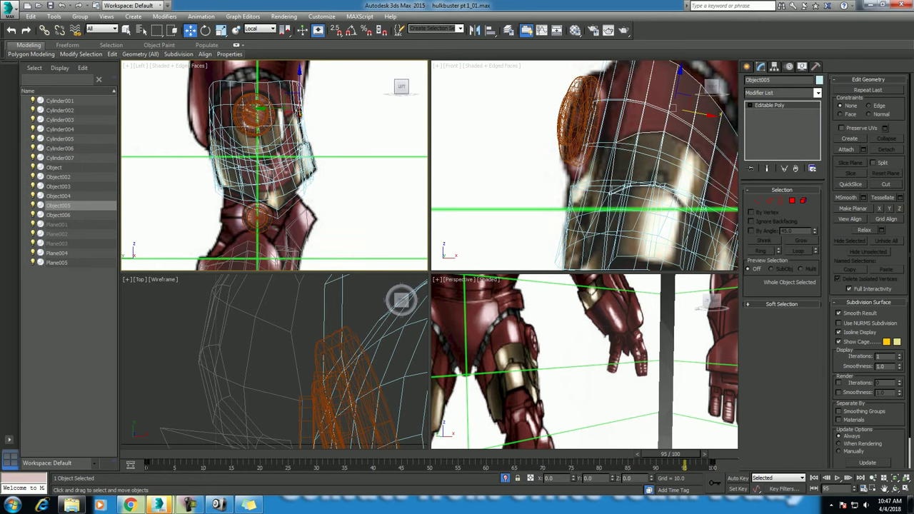
{"action": "middle_click_drag", "start_coordinate": [275, 165], "coordinate": [317, 194]}
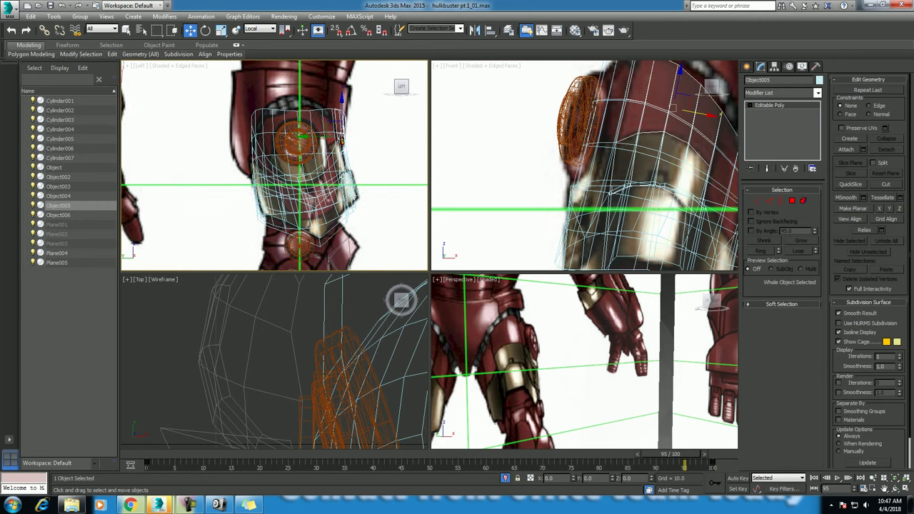
{"action": "middle_click_drag", "start_coordinate": [614, 164], "coordinate": [557, 152]}
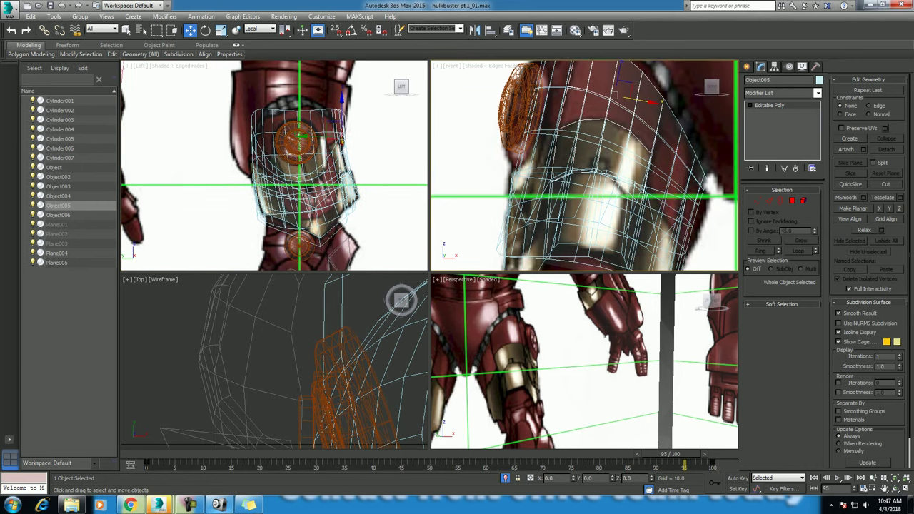
{"action": "left_click", "coordinate": [189, 505]}
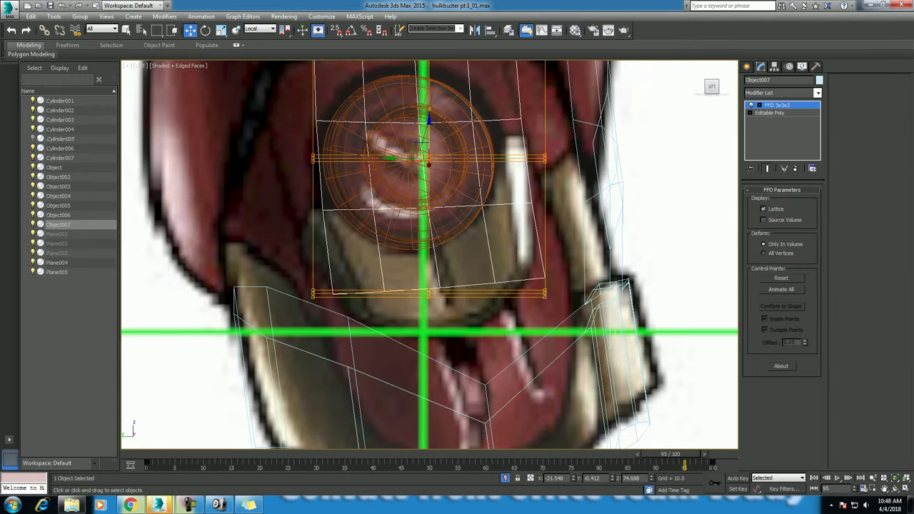
{"action": "left_click", "coordinate": [795, 168]}
{"action": "left_click", "coordinate": [757, 201]}
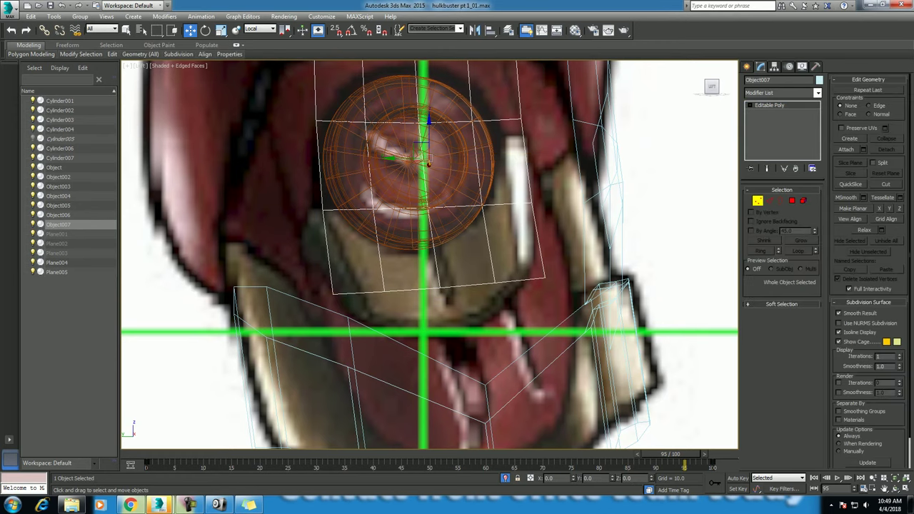
- Select the vertices along the knee armor's bottom edge
{"action": "mouse_move", "coordinate": [394, 282]}
{"action": "left_mouse_down"}
{"action": "mouse_move", "coordinate": [376, 297]}
{"action": "mouse_move", "coordinate": [386, 312]}
{"action": "left_mouse_up"}
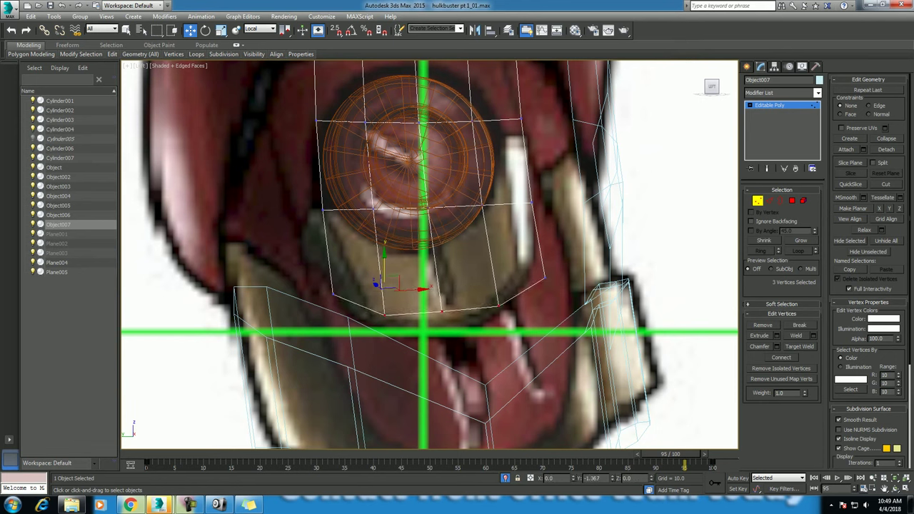
{"action": "left_click", "coordinate": [545, 274]}
{"action": "left_click", "coordinate": [333, 294]}
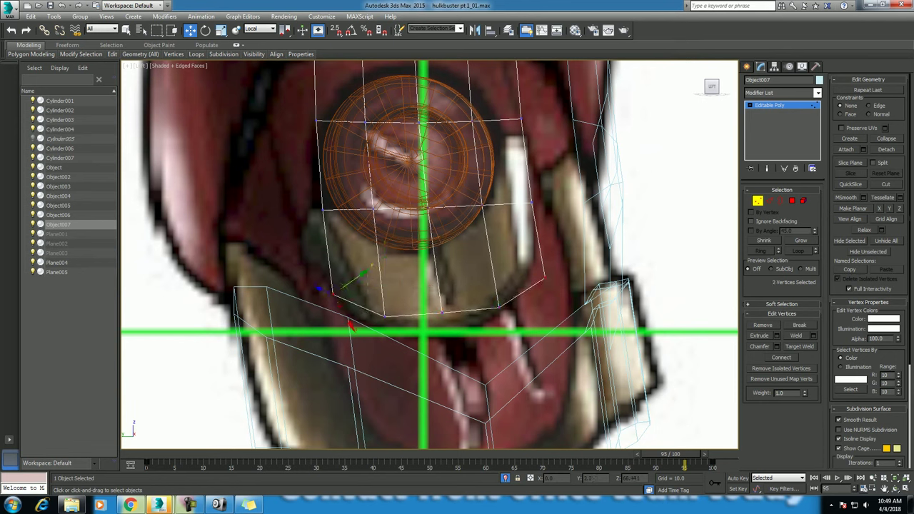
{"action": "middle_click_drag", "start_coordinate": [429, 286], "coordinate": [457, 272]}
{"action": "scroll", "coordinate": [428, 256], "scroll_direction": "down", "scroll_amount": 2}
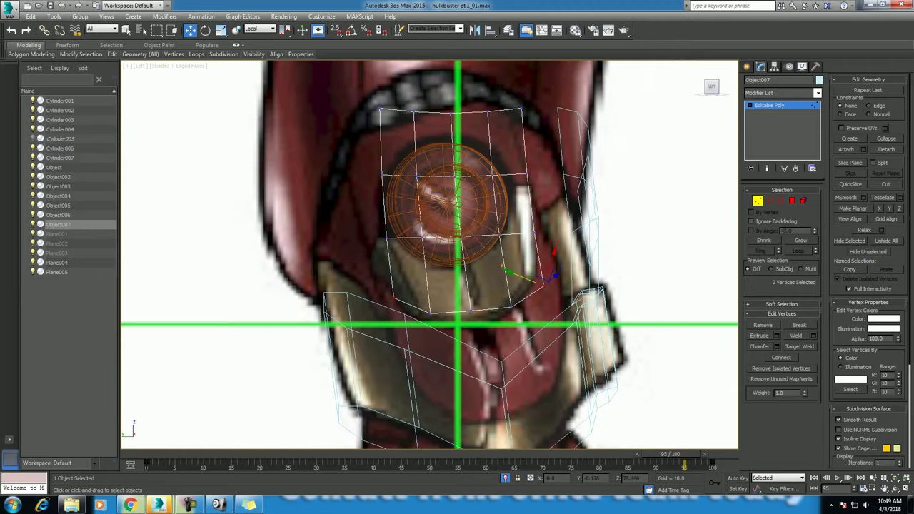
{"action": "middle_click_drag", "start_coordinate": [429, 286], "coordinate": [455, 270]}
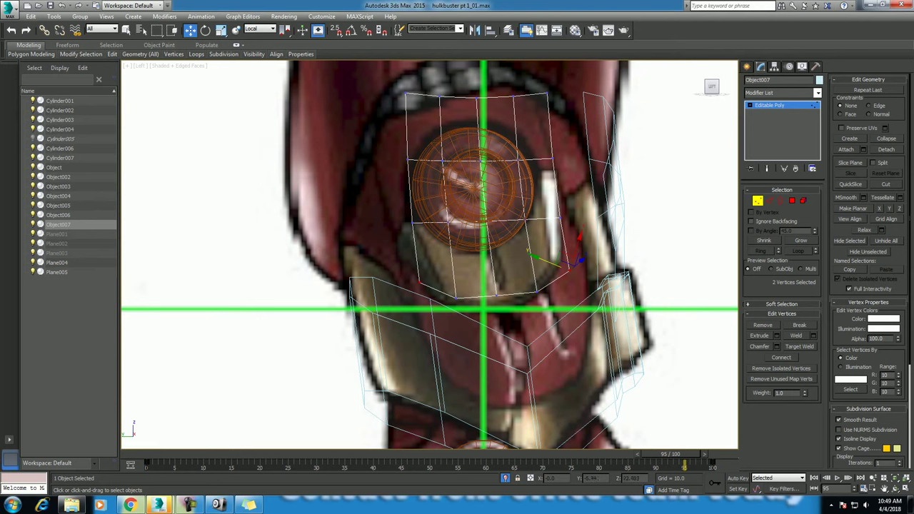
- Insert a new edge loop across the knee armor
{"action": "left_click", "coordinate": [112, 55]}
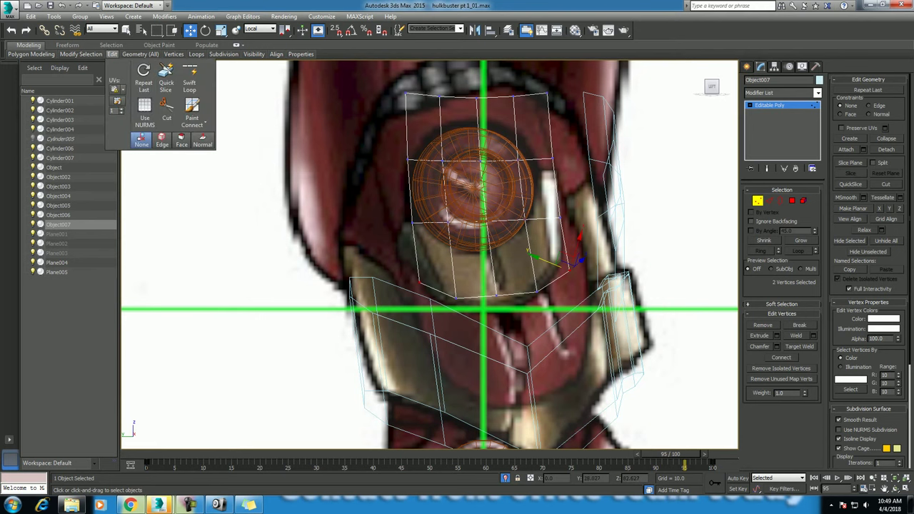
{"action": "left_click", "coordinate": [189, 78]}
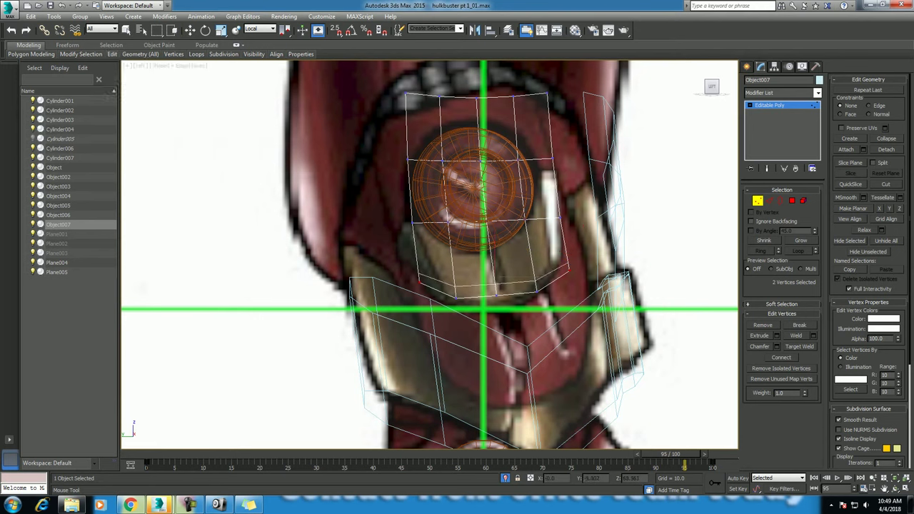
{"action": "left_click", "coordinate": [541, 187]}
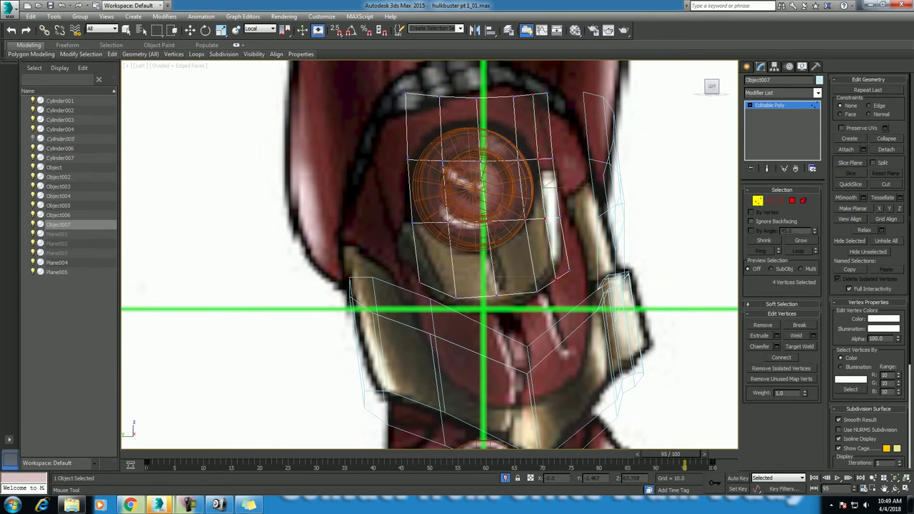
- Move and rotate the armor's left-side vertices in Screen coordinates to wrap the knee disc
{"action": "key", "text": "w"}
{"action": "left_click_drag", "start_coordinate": [376, 78], "coordinate": [375, 80], "text": "ctrl"}
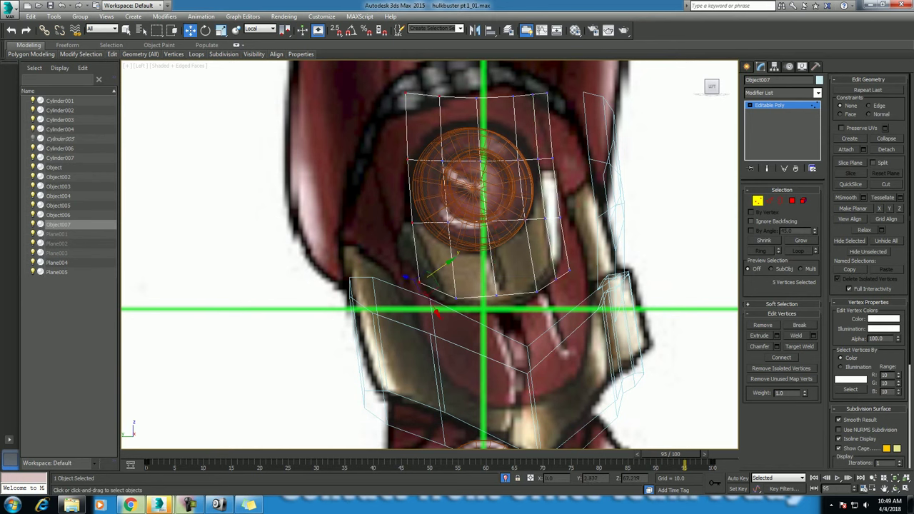
{"action": "left_click", "coordinate": [261, 29]}
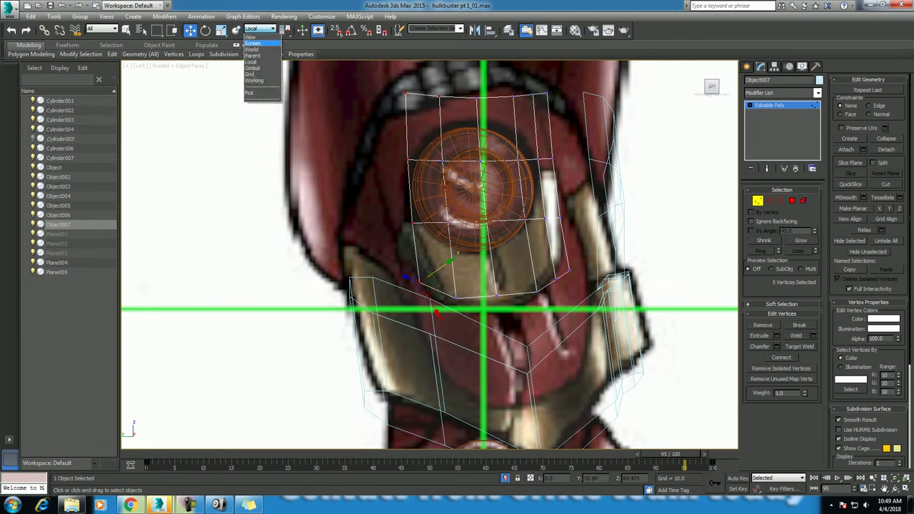
{"action": "left_click", "coordinate": [253, 43]}
{"action": "key", "text": "e"}
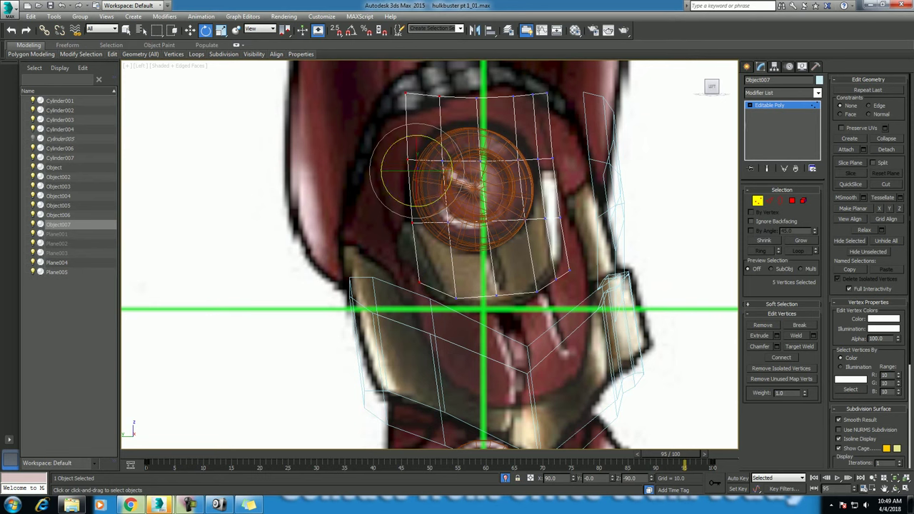
{"action": "left_click_drag", "start_coordinate": [411, 172], "coordinate": [417, 155]}
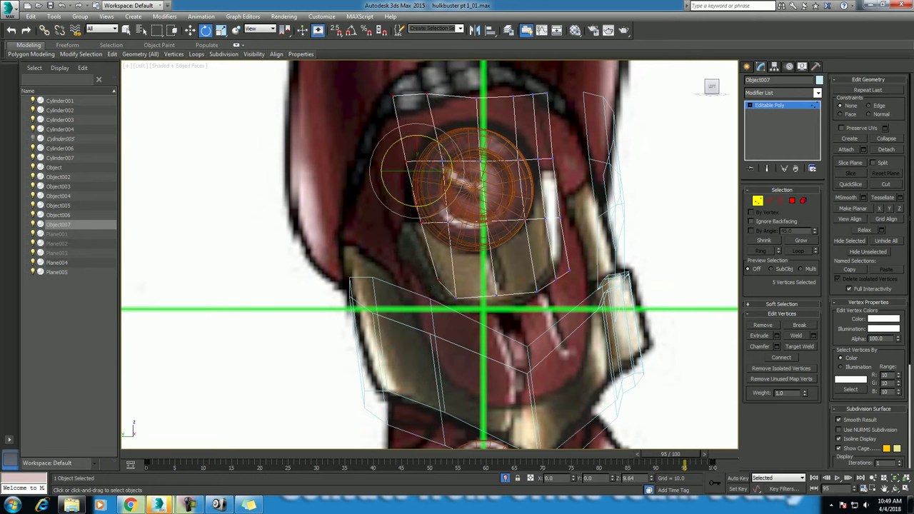
{"action": "key", "text": "ctrl+z"}
{"action": "key", "text": "ctrl+z"}
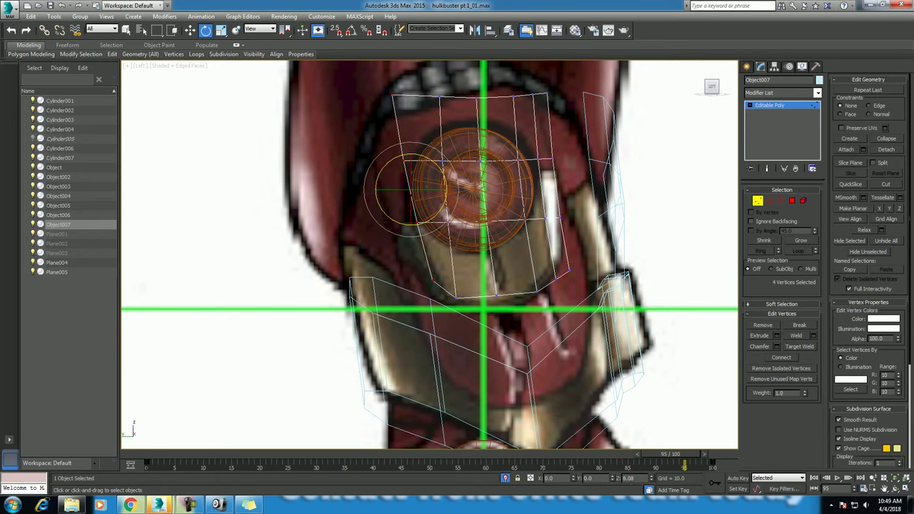
{"action": "key", "text": "w"}
{"action": "left_click_drag", "start_coordinate": [414, 184], "coordinate": [416, 184]}
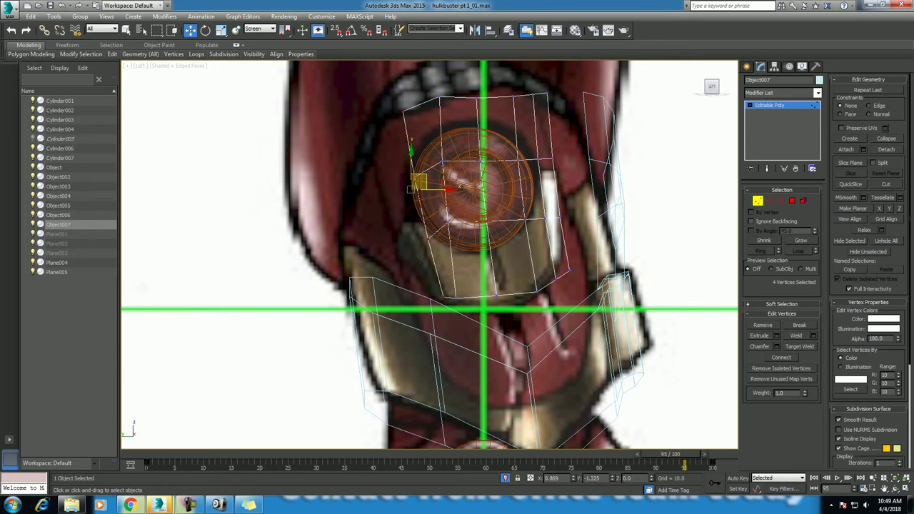
{"action": "key", "text": "e"}
{"action": "mouse_move", "coordinate": [418, 169]}
{"action": "left_mouse_down"}
{"action": "mouse_move", "coordinate": [429, 172]}
{"action": "mouse_move", "coordinate": [419, 199]}
{"action": "left_mouse_up"}
{"action": "key", "text": "w"}
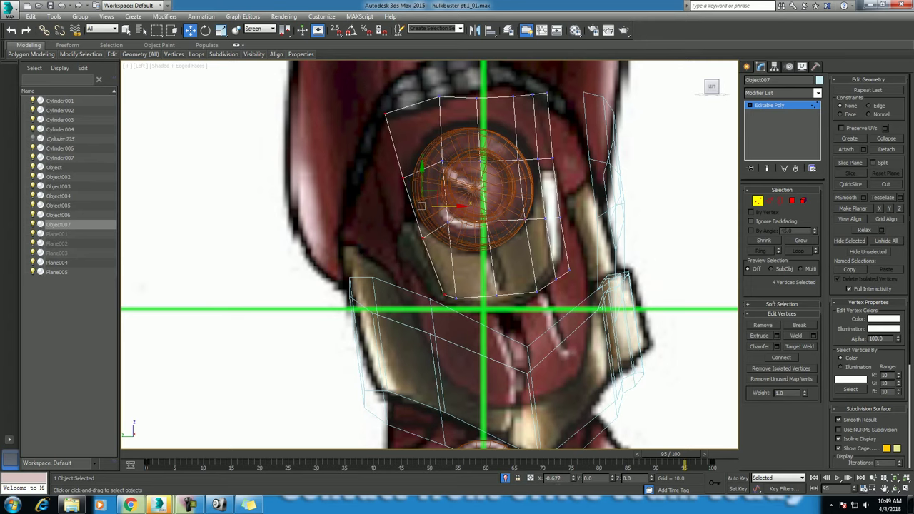
- Select the whole left vertex column and tilt it slightly counter-clockwise
{"action": "middle_click_drag", "start_coordinate": [428, 215], "coordinate": [396, 219]}
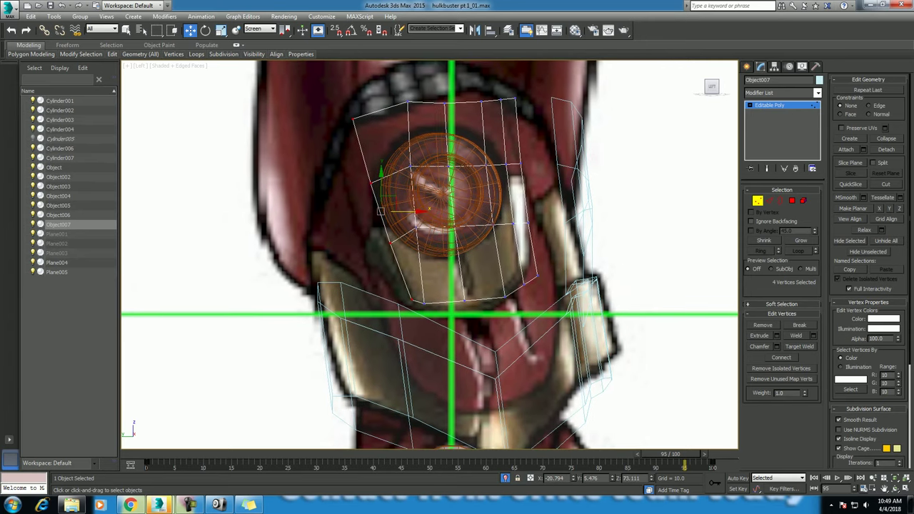
{"action": "left_click_drag", "start_coordinate": [396, 89], "coordinate": [421, 172]}
{"action": "left_click_drag", "start_coordinate": [396, 90], "coordinate": [429, 307]}
{"action": "middle_click_drag", "start_coordinate": [396, 214], "coordinate": [398, 237]}
{"action": "key", "text": "e"}
{"action": "left_click_drag", "start_coordinate": [429, 157], "coordinate": [416, 161]}
- Select cage vertices and raise the single top vertex slightly with Move
{"action": "scroll", "coordinate": [501, 285], "scroll_direction": "up", "scroll_amount": 2}
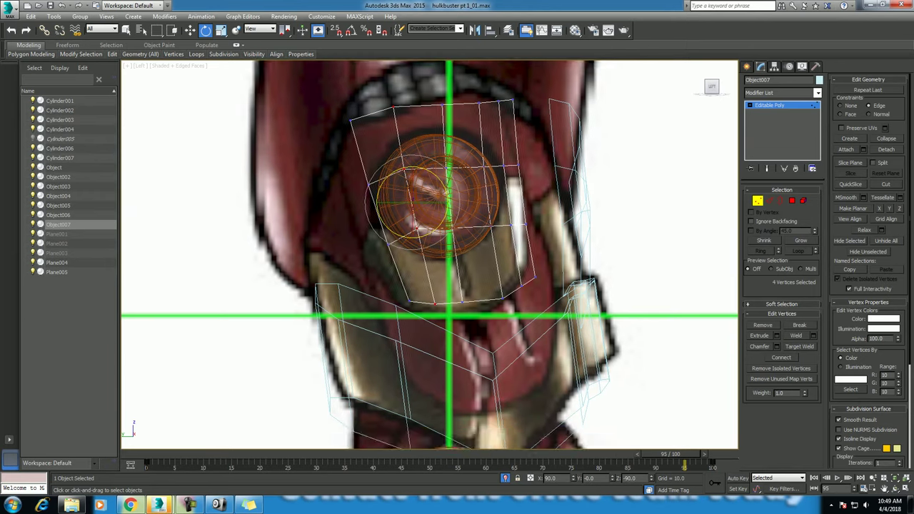
{"action": "scroll", "coordinate": [500, 285], "scroll_direction": "up", "scroll_amount": 3}
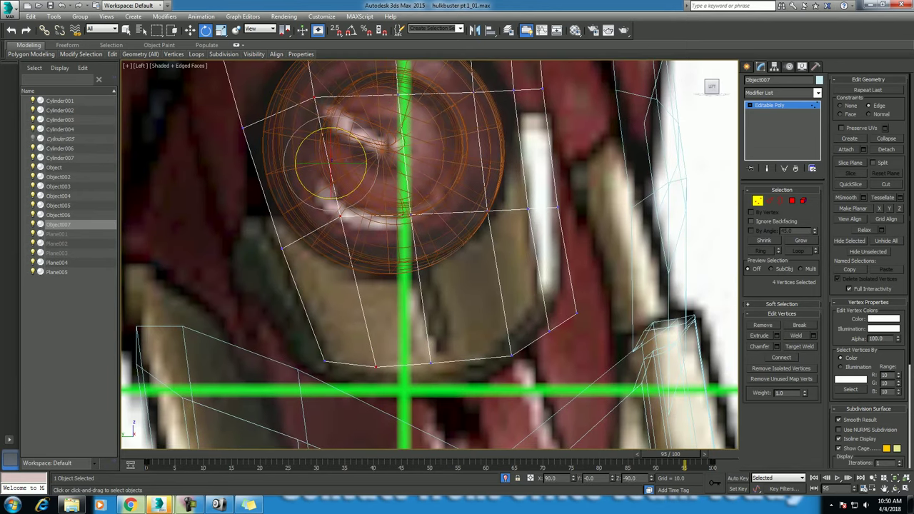
{"action": "scroll", "coordinate": [466, 327], "scroll_direction": "down", "scroll_amount": 2}
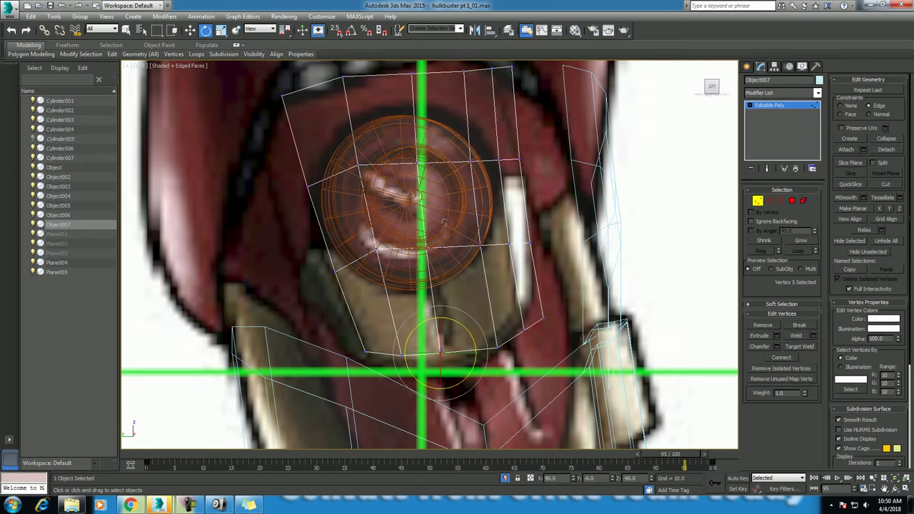
{"action": "left_click", "coordinate": [440, 351]}
{"action": "left_click", "coordinate": [424, 246], "text": "ctrl"}
{"action": "middle_click_drag", "start_coordinate": [425, 246], "coordinate": [432, 329]}
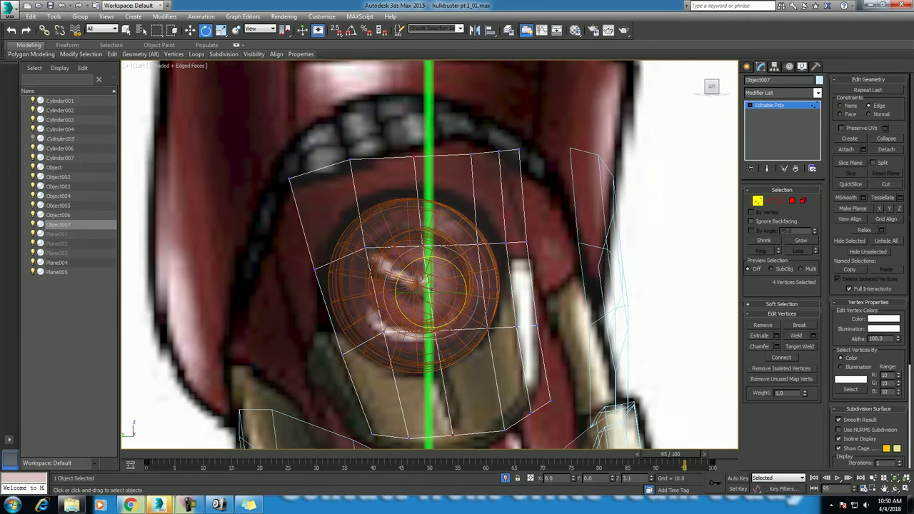
{"action": "key", "text": "w"}
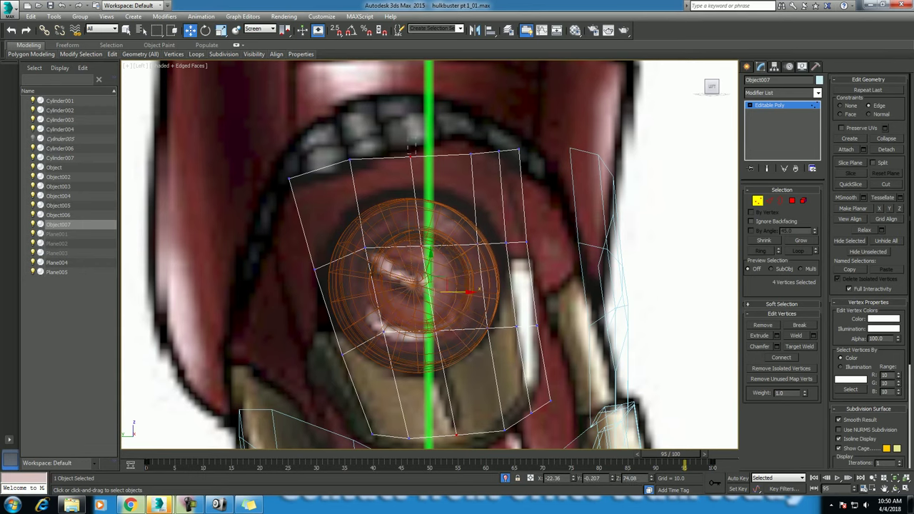
{"action": "middle_click_drag", "start_coordinate": [410, 156], "coordinate": [416, 174]}
{"action": "left_click", "coordinate": [416, 173]}
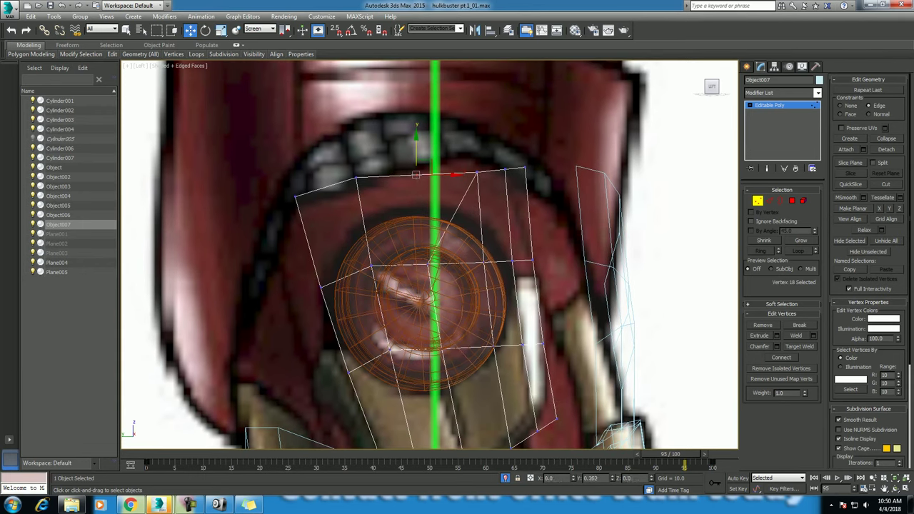
{"action": "left_click_drag", "start_coordinate": [416, 173], "coordinate": [415, 174]}
{"action": "left_click_drag", "start_coordinate": [416, 174], "coordinate": [490, 213]}
- Select four cage vertices, rotate them slightly, and raise them a little
{"action": "middle_click_drag", "start_coordinate": [490, 213], "coordinate": [458, 120]}
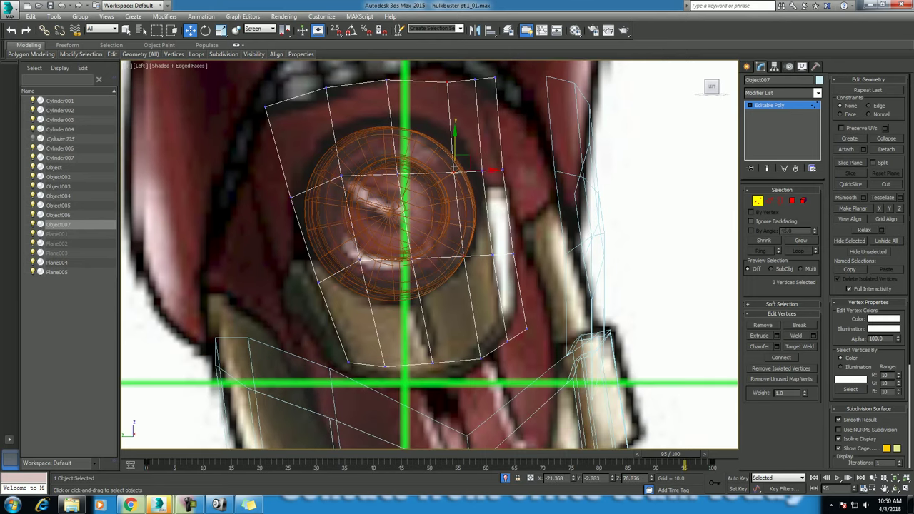
{"action": "middle_click_drag", "start_coordinate": [463, 216], "coordinate": [475, 251]}
{"action": "key", "text": "e"}
{"action": "left_click_drag", "start_coordinate": [500, 239], "coordinate": [500, 257]}
{"action": "key", "text": "w"}
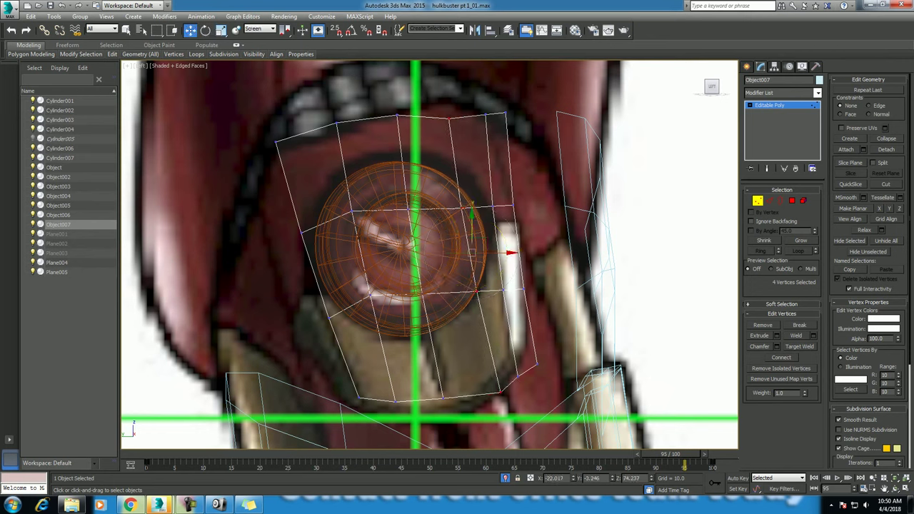
{"action": "mouse_move", "coordinate": [472, 229]}
{"action": "left_mouse_down"}
{"action": "mouse_move", "coordinate": [473, 218]}
{"action": "mouse_move", "coordinate": [465, 241]}
{"action": "mouse_move", "coordinate": [464, 219]}
{"action": "left_mouse_up"}
- Try selecting the two narrow right-side polygons in Polygon mode, then undo the change
{"action": "left_click", "coordinate": [485, 114]}
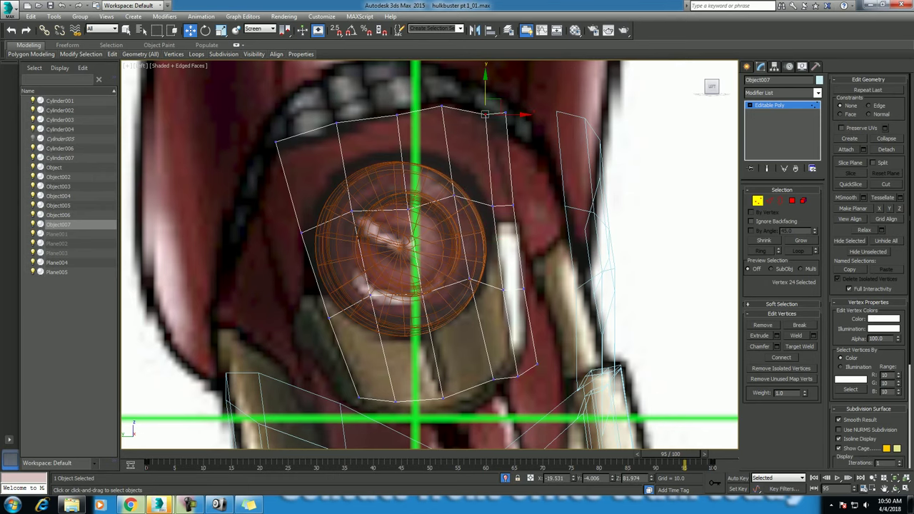
{"action": "left_click", "coordinate": [492, 206], "text": "ctrl"}
{"action": "key", "text": "4"}
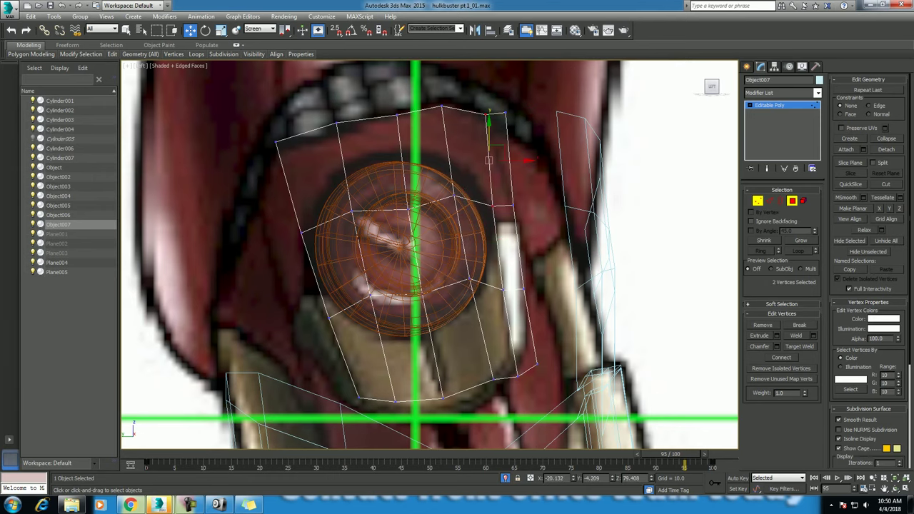
{"action": "key", "text": "ctrl+a"}
{"action": "left_click_drag", "start_coordinate": [508, 102], "coordinate": [537, 293]}
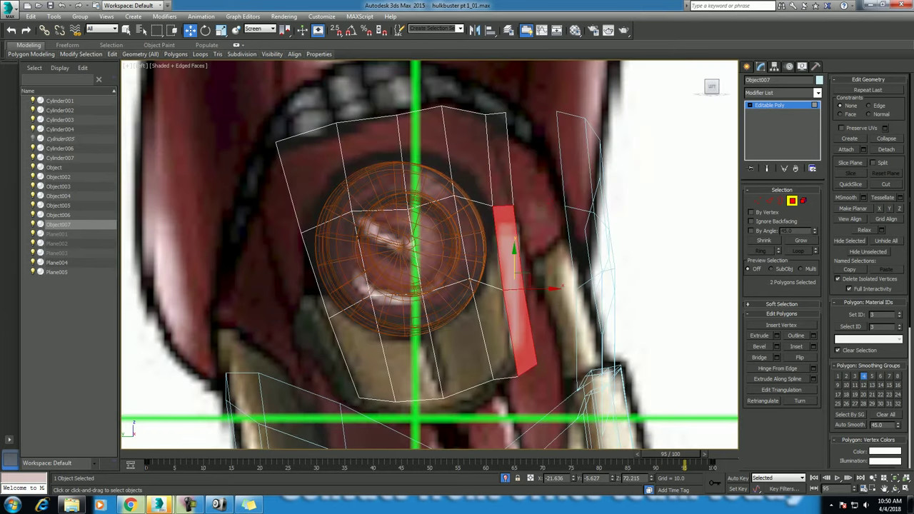
{"action": "key", "text": "ctrl+z"}
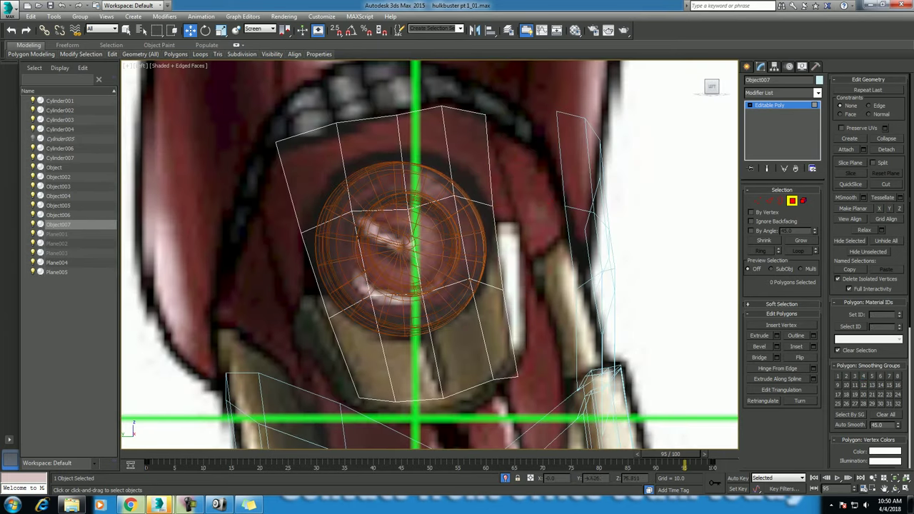
- Back in Vertex mode, raise the right-side vertices and shift them up and left
{"action": "key", "text": "1"}
{"action": "left_click", "coordinate": [491, 205]}
{"action": "left_click", "coordinate": [503, 290], "text": "ctrl"}
{"action": "left_click_drag", "start_coordinate": [498, 240], "coordinate": [494, 196]}
{"action": "left_click", "coordinate": [514, 375], "text": "ctrl"}
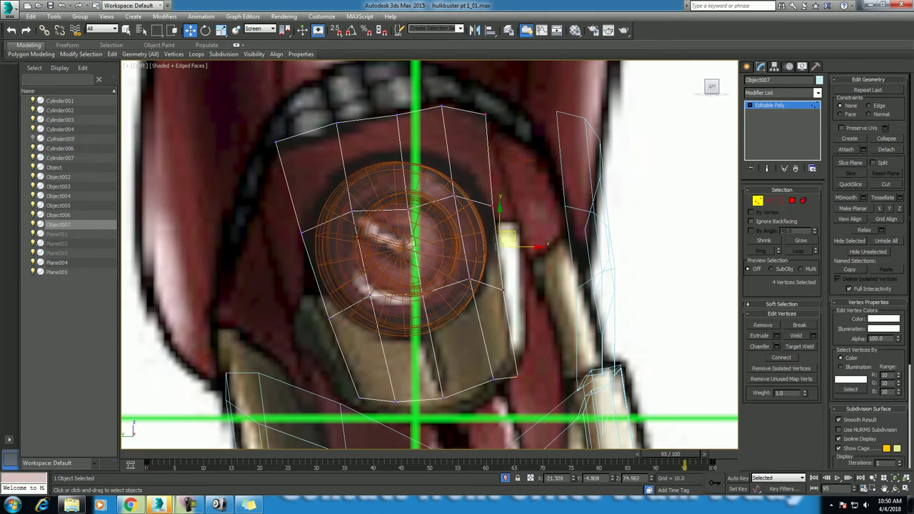
{"action": "left_click_drag", "start_coordinate": [507, 263], "coordinate": [493, 226]}
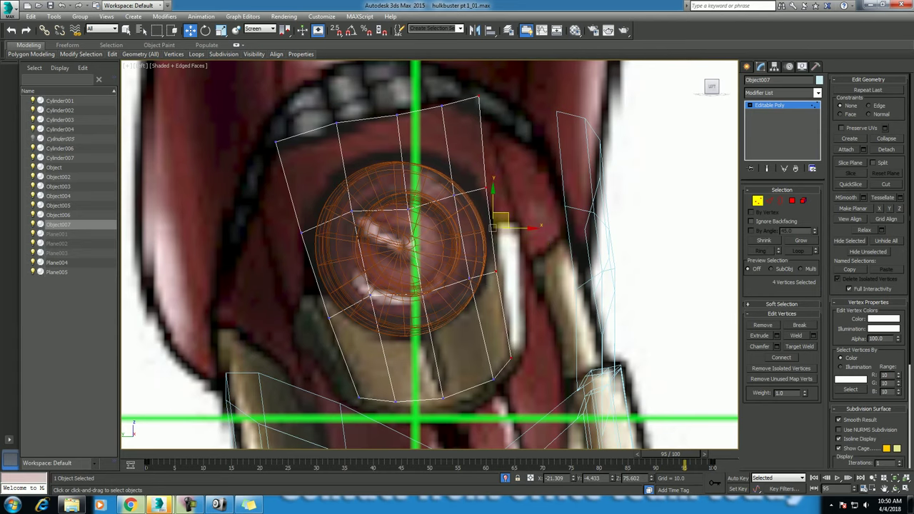
- Pull the cage's top corner vertex down and to the left
{"action": "left_click", "coordinate": [479, 97]}
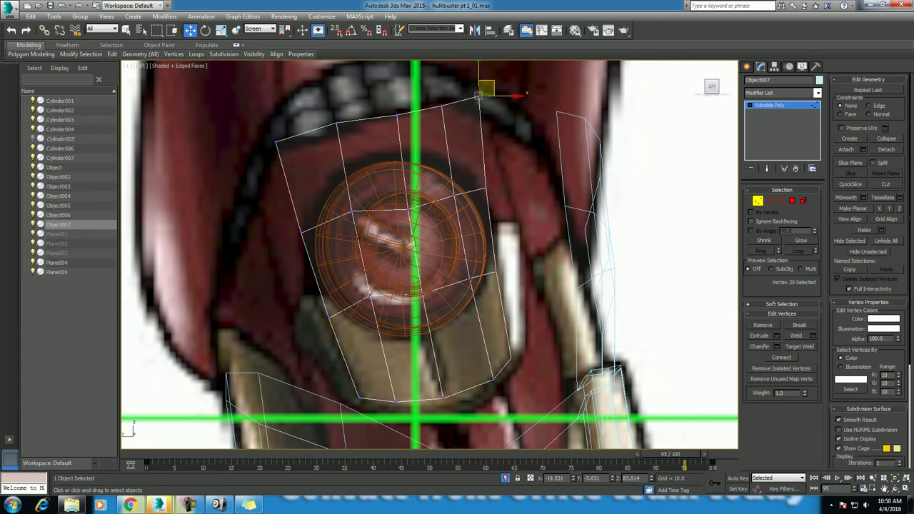
{"action": "left_click_drag", "start_coordinate": [478, 97], "coordinate": [474, 107]}
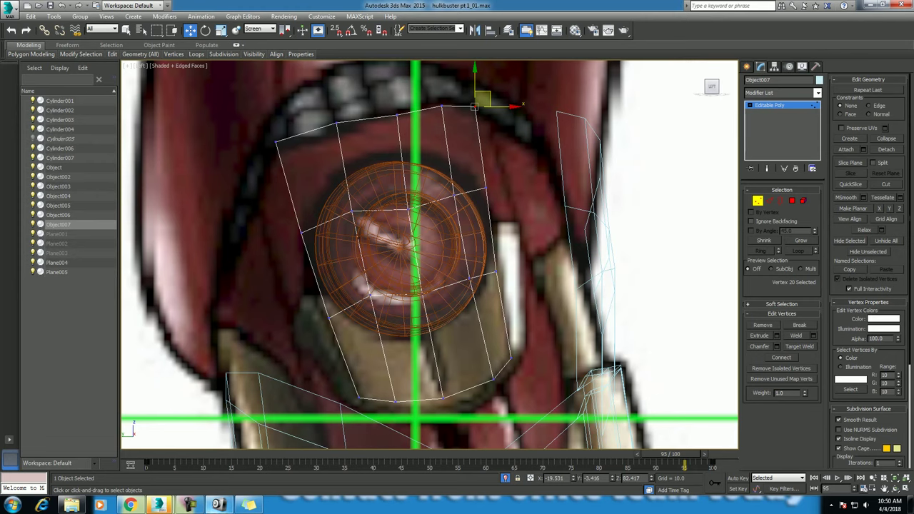
{"action": "middle_click_drag", "start_coordinate": [473, 107], "coordinate": [479, 126]}
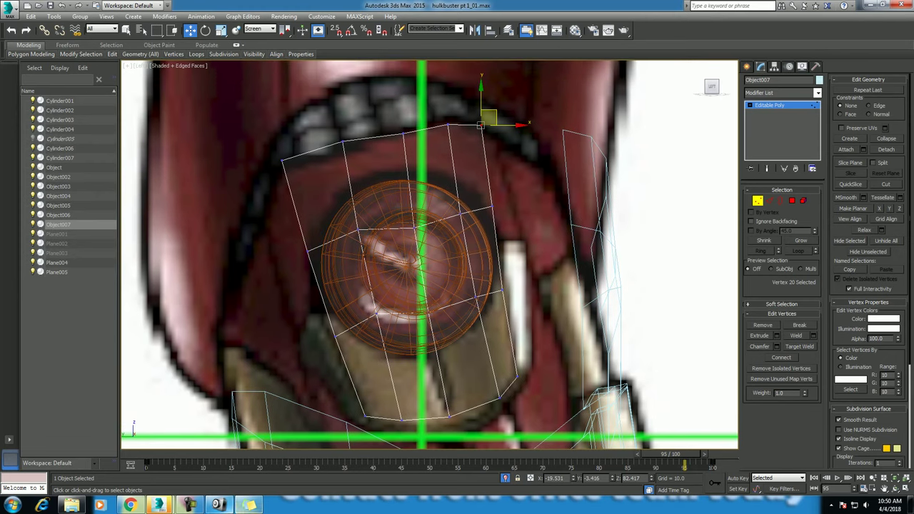
- Set the coordinate system to View and scale the selected edge loop slightly outward
{"action": "left_click", "coordinate": [190, 505]}
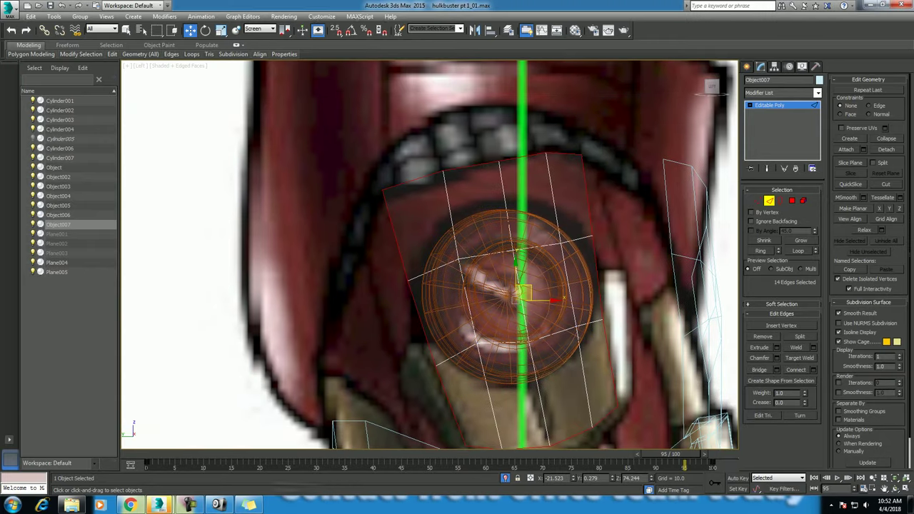
{"action": "key", "text": "alt+w"}
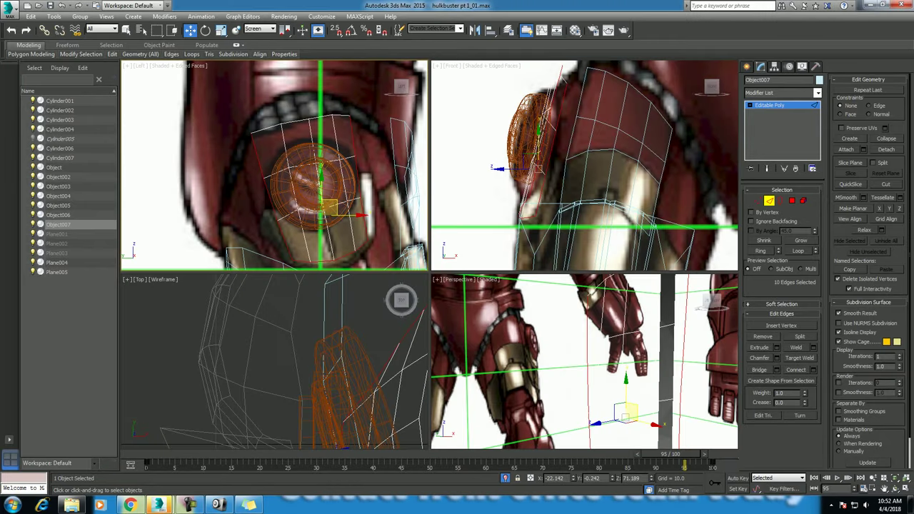
{"action": "scroll", "coordinate": [274, 166], "scroll_direction": "up", "scroll_amount": 2}
{"action": "key", "text": "alt+w"}
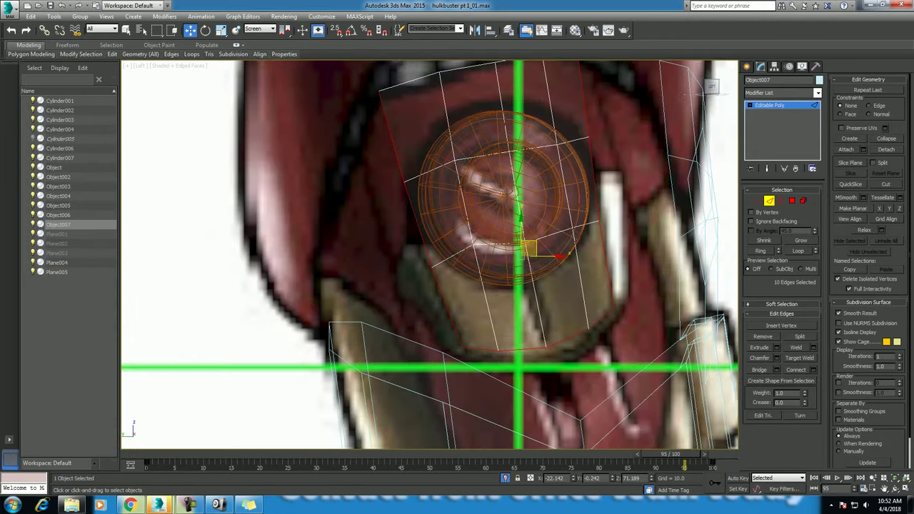
{"action": "key", "text": "r"}
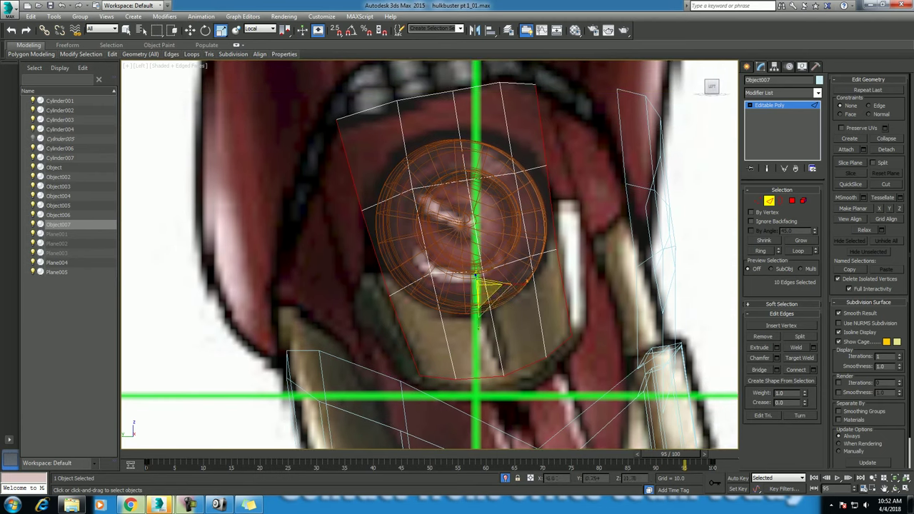
{"action": "left_click", "coordinate": [260, 29]}
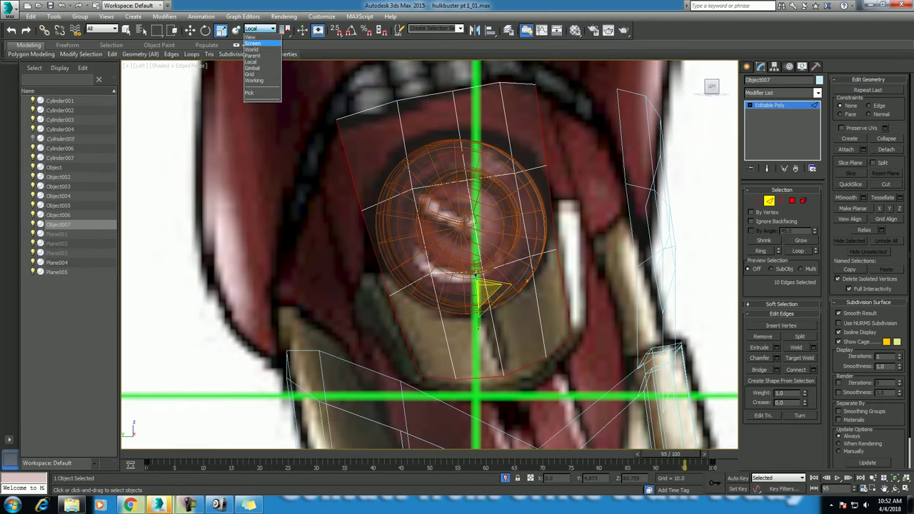
{"action": "left_click", "coordinate": [251, 37]}
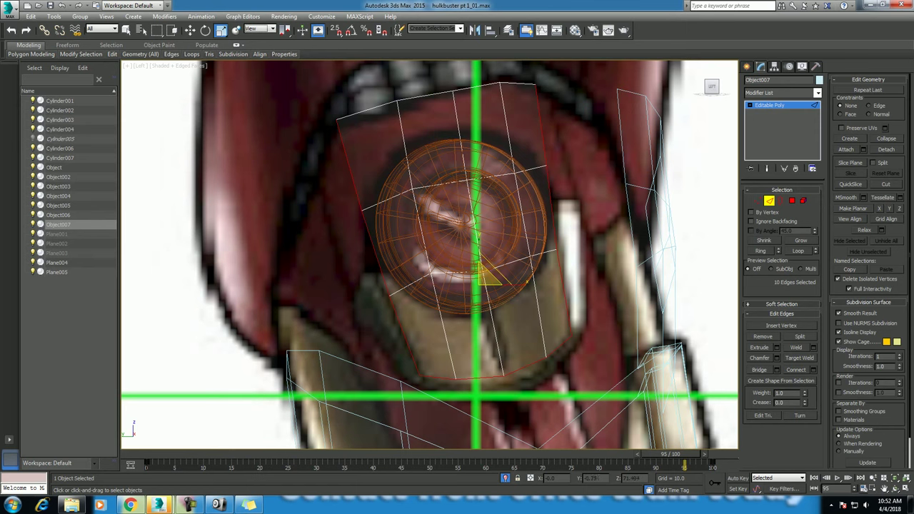
{"action": "left_click_drag", "start_coordinate": [487, 277], "coordinate": [500, 277]}
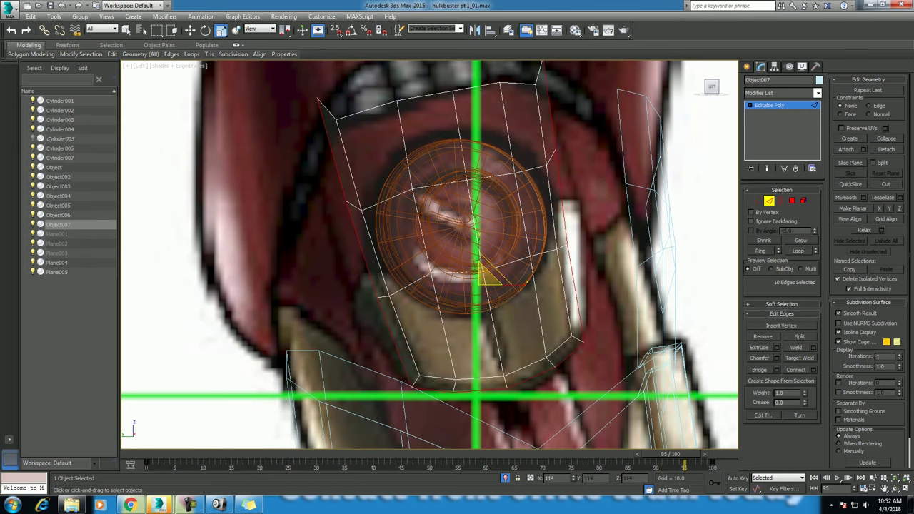
- Narrow the edge selection to the right side and raise those edges slightly
{"action": "key", "text": "w"}
{"action": "middle_click_drag", "start_coordinate": [500, 277], "coordinate": [497, 238]}
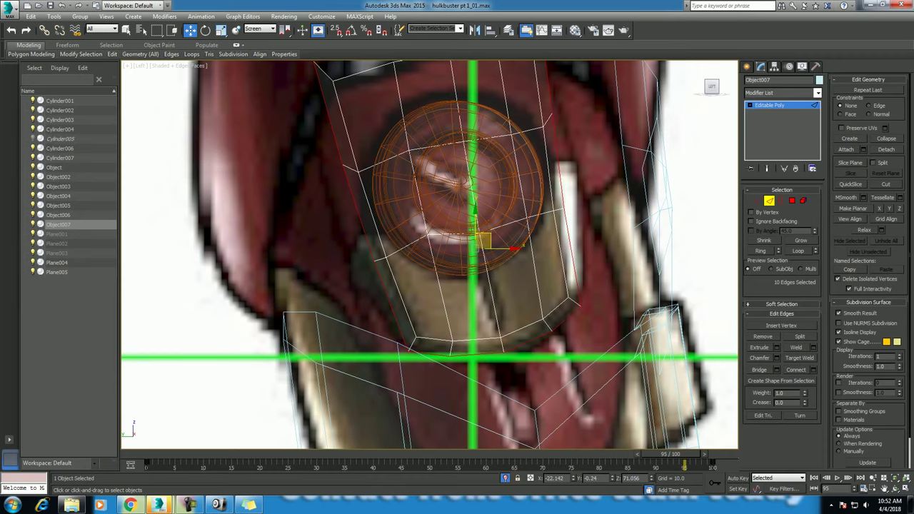
{"action": "scroll", "coordinate": [493, 246], "scroll_direction": "down", "scroll_amount": 2}
{"action": "left_click_drag", "start_coordinate": [555, 352], "coordinate": [554, 350], "text": "alt"}
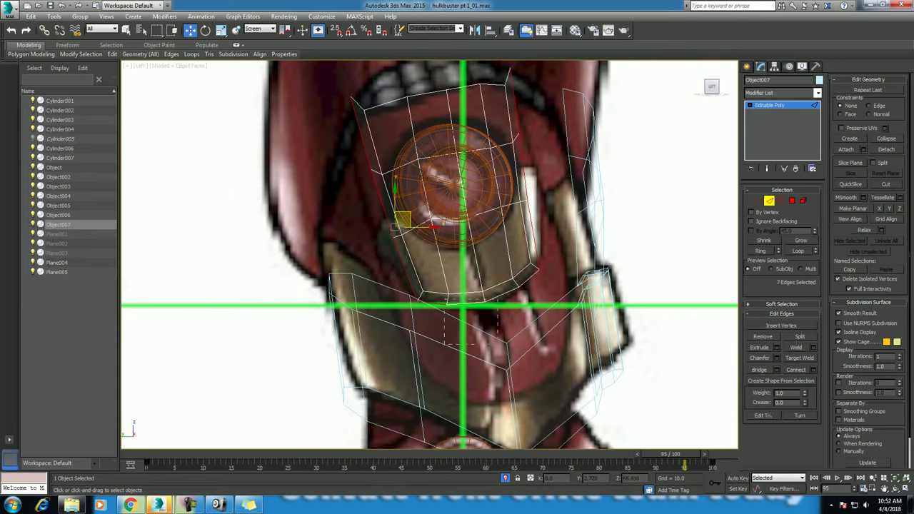
{"action": "middle_click_drag", "start_coordinate": [464, 214], "coordinate": [447, 303]}
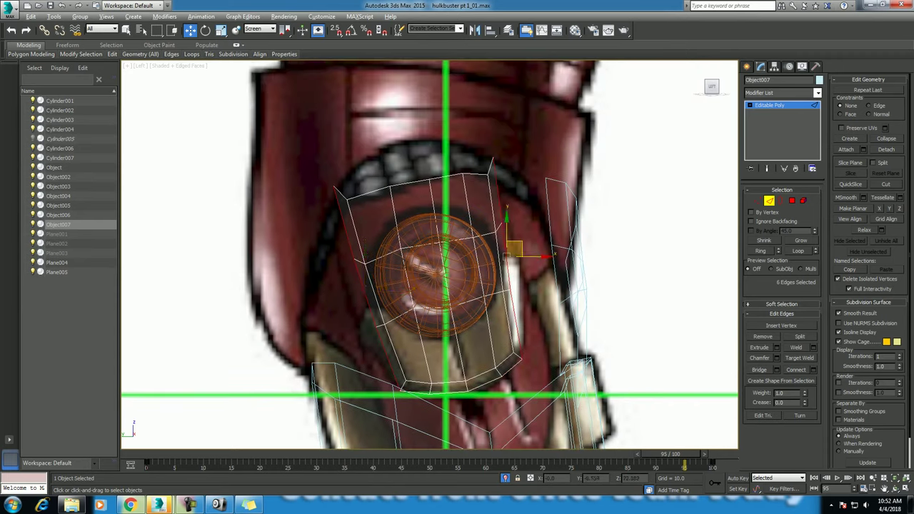
{"action": "left_click", "coordinate": [357, 286], "text": "alt"}
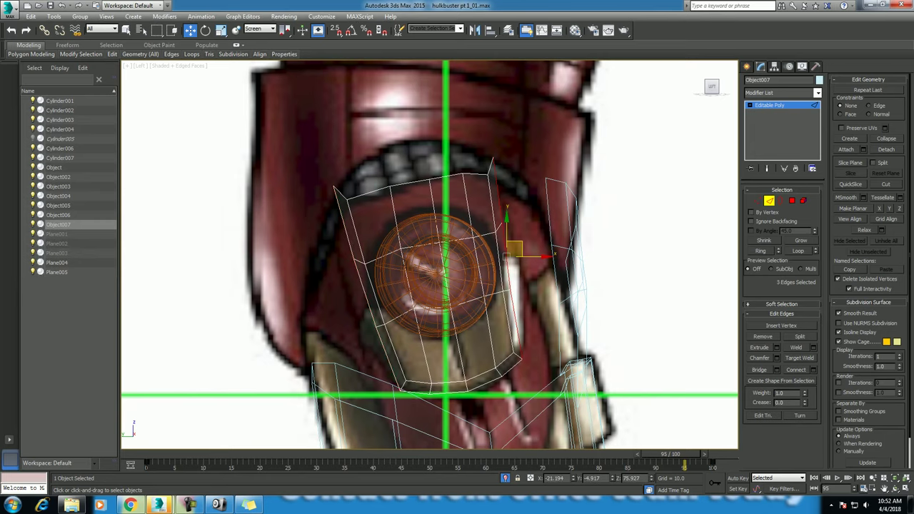
{"action": "scroll", "coordinate": [602, 267], "scroll_direction": "up", "scroll_amount": 2}
{"action": "left_click_drag", "start_coordinate": [470, 250], "coordinate": [473, 243]}
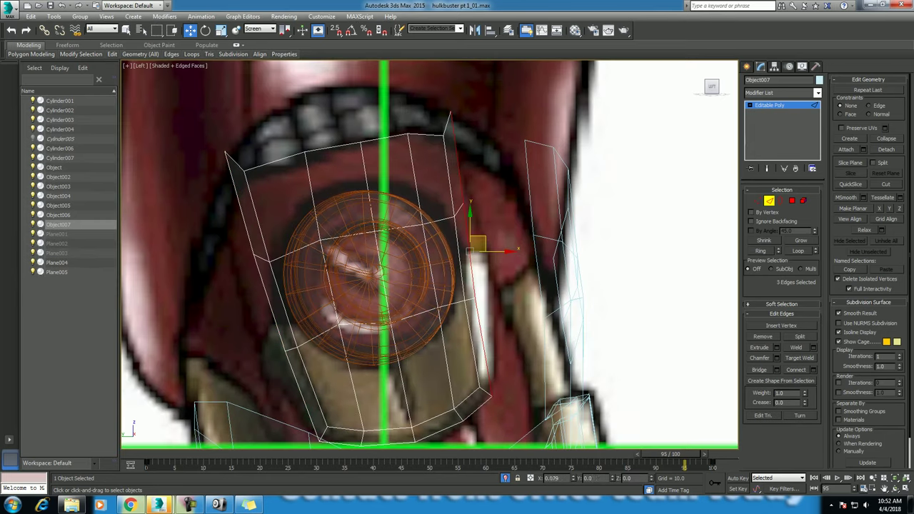
{"action": "left_click", "coordinate": [488, 342], "text": "alt"}
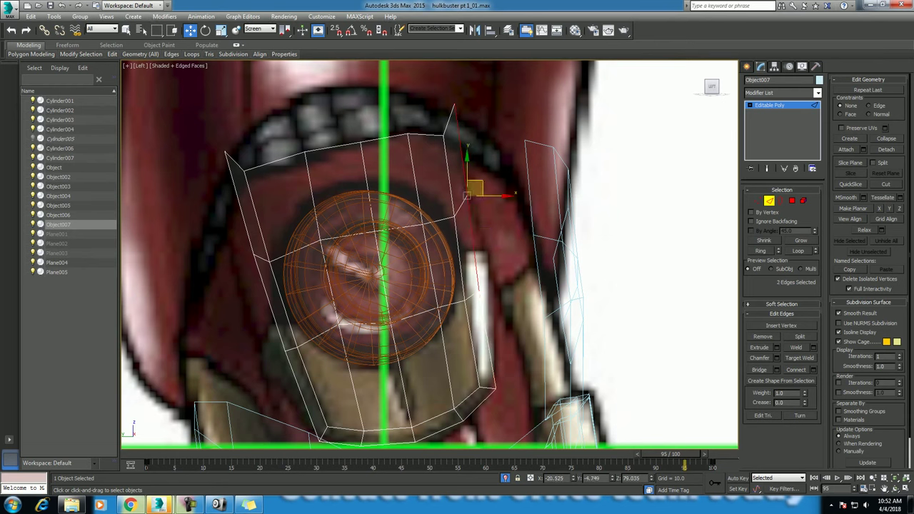
{"action": "left_click_drag", "start_coordinate": [467, 195], "coordinate": [469, 196]}
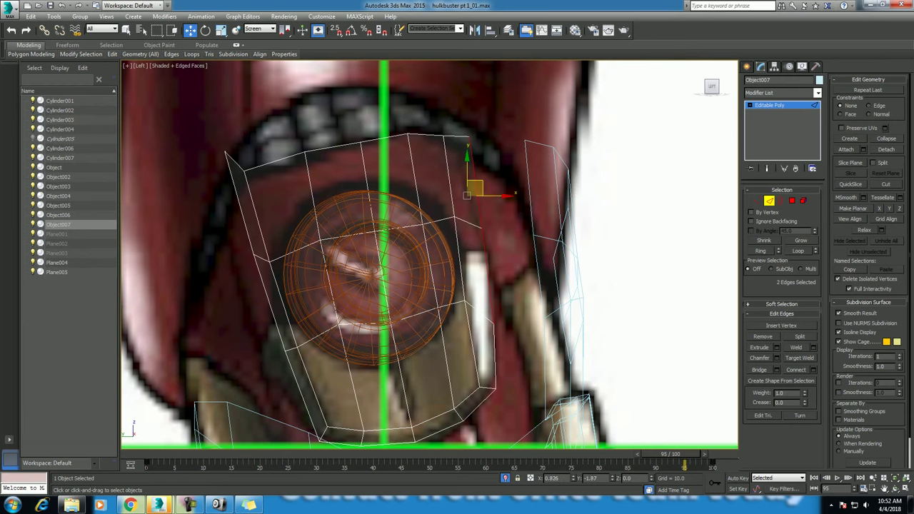
{"action": "middle_click_drag", "start_coordinate": [467, 194], "coordinate": [515, 225]}
- Select the knee mesh's left edges, move them down, then undo the move
{"action": "left_click", "coordinate": [275, 182]}
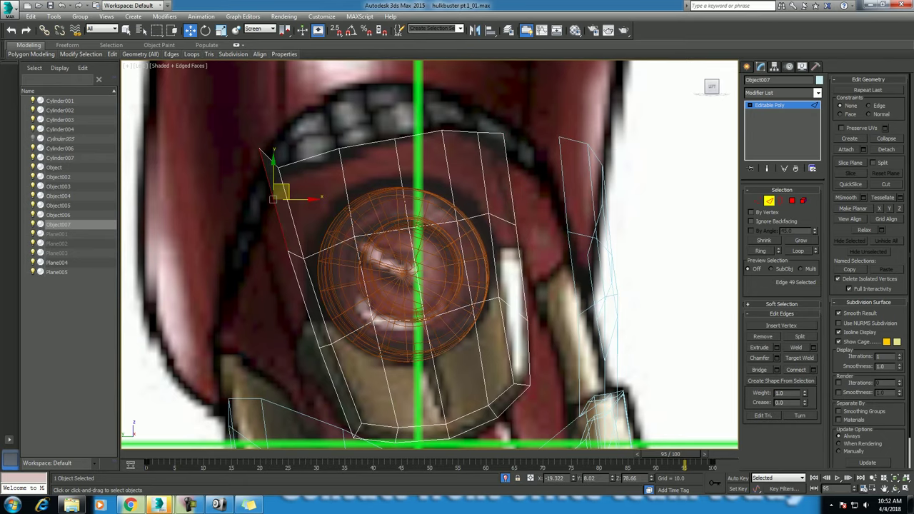
{"action": "middle_click_drag", "start_coordinate": [275, 182], "coordinate": [292, 131]}
{"action": "left_click", "coordinate": [320, 233], "text": "ctrl"}
{"action": "left_click", "coordinate": [354, 341], "text": "ctrl"}
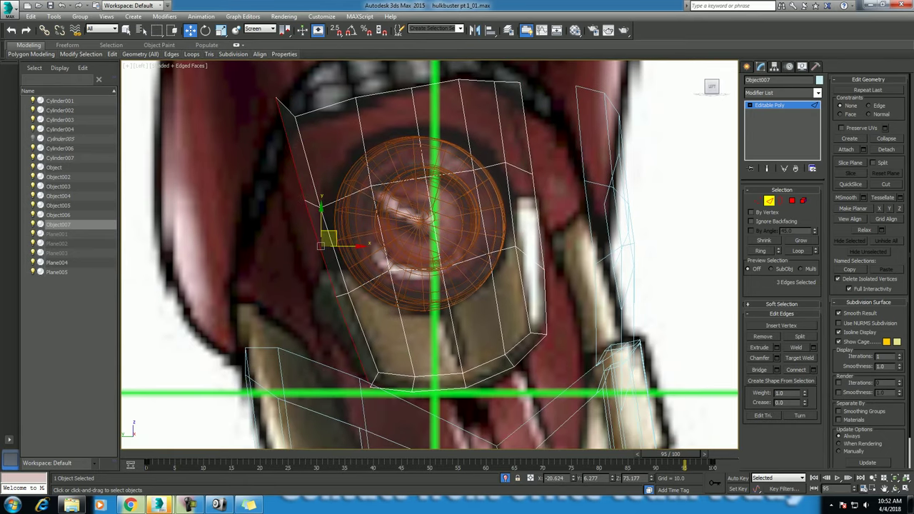
{"action": "key", "text": "ctrl+z"}
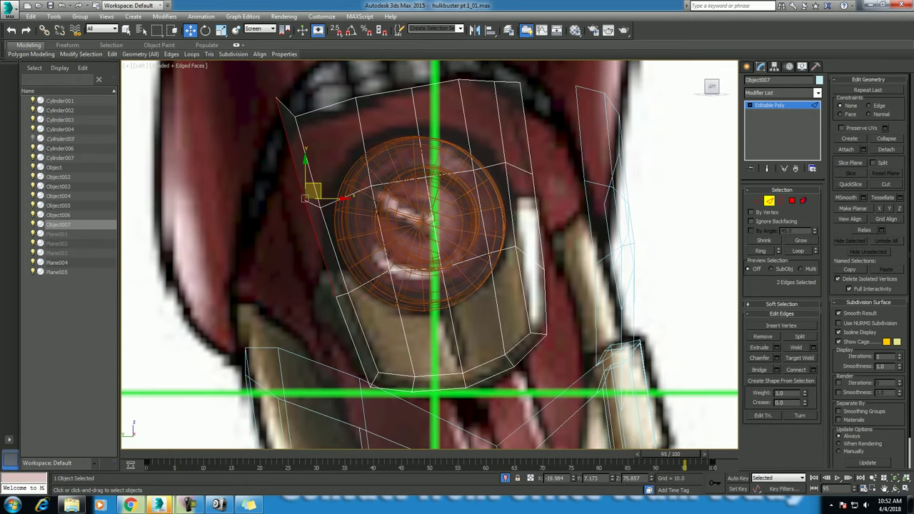
{"action": "key", "text": "ctrl+z"}
{"action": "left_click_drag", "start_coordinate": [362, 336], "coordinate": [325, 270]}
{"action": "key", "text": "ctrl+z"}
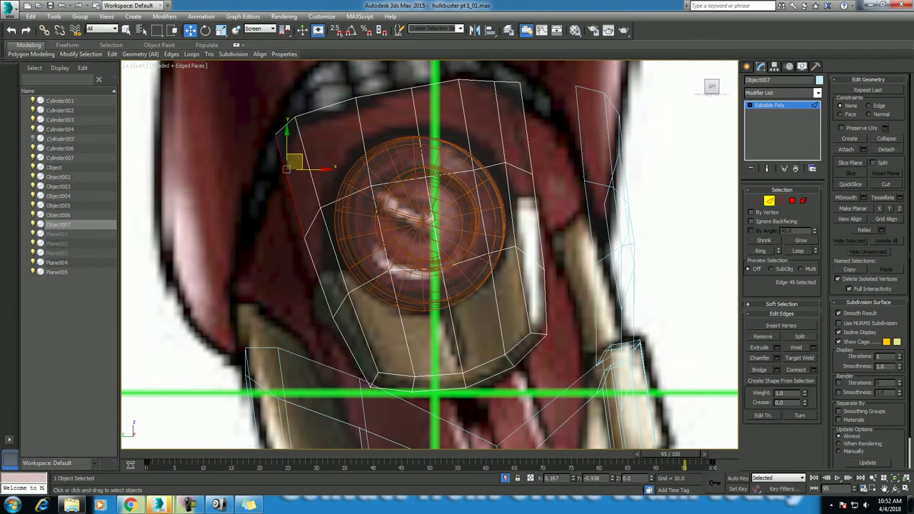
- Pan over the knee and switch to the four-viewport layout
{"action": "middle_click_drag", "start_coordinate": [315, 164], "coordinate": [300, 169]}
{"action": "mouse_move", "coordinate": [428, 286]}
{"action": "middle_mouse_down"}
{"action": "mouse_move", "coordinate": [419, 227]}
{"action": "mouse_move", "coordinate": [439, 238]}
{"action": "middle_mouse_up"}
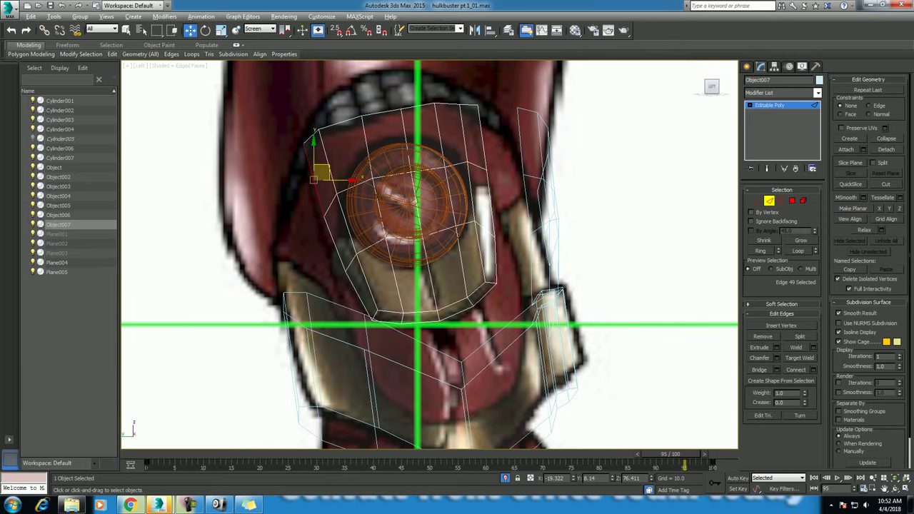
{"action": "key", "text": "alt+w"}
- Frame the knee in the Front and Left views, maximize Left, and return to Top-level
{"action": "middle_click_drag", "start_coordinate": [585, 215], "coordinate": [587, 148]}
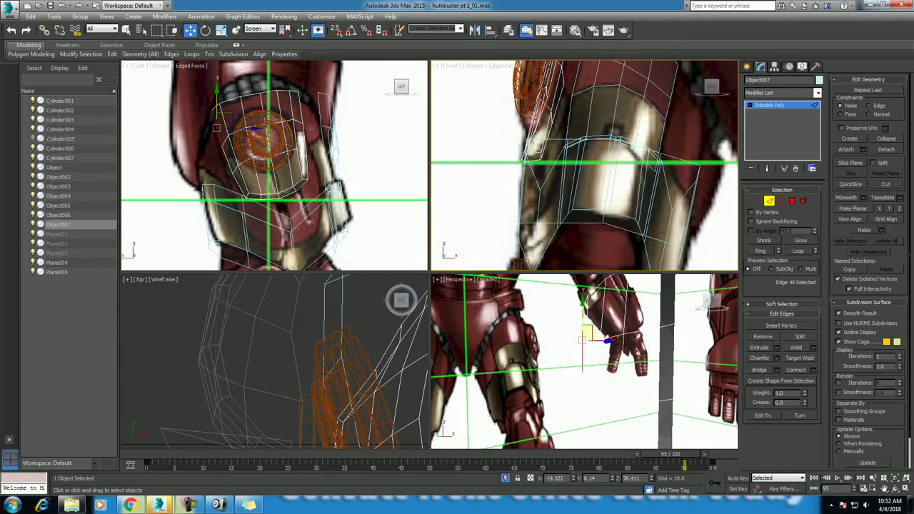
{"action": "middle_click_drag", "start_coordinate": [275, 200], "coordinate": [298, 167]}
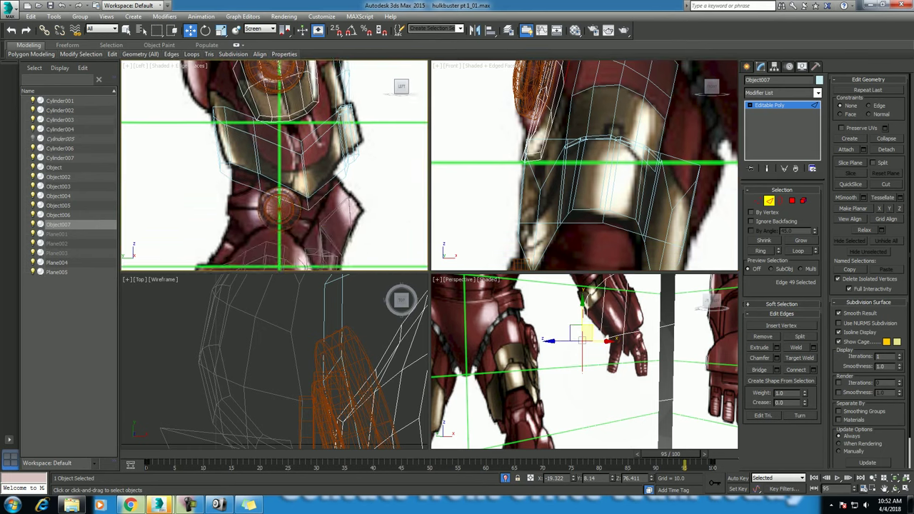
{"action": "key", "text": "alt+w"}
{"action": "scroll", "coordinate": [483, 210], "scroll_direction": "down", "scroll_amount": 1}
{"action": "right_click", "coordinate": [483, 210]}
{"action": "left_click", "coordinate": [439, 210]}
- Zoom the maximized Left view in on the knee and select a cage vertex in Vertex mode
{"action": "scroll", "coordinate": [560, 284], "scroll_direction": "down", "scroll_amount": 3}
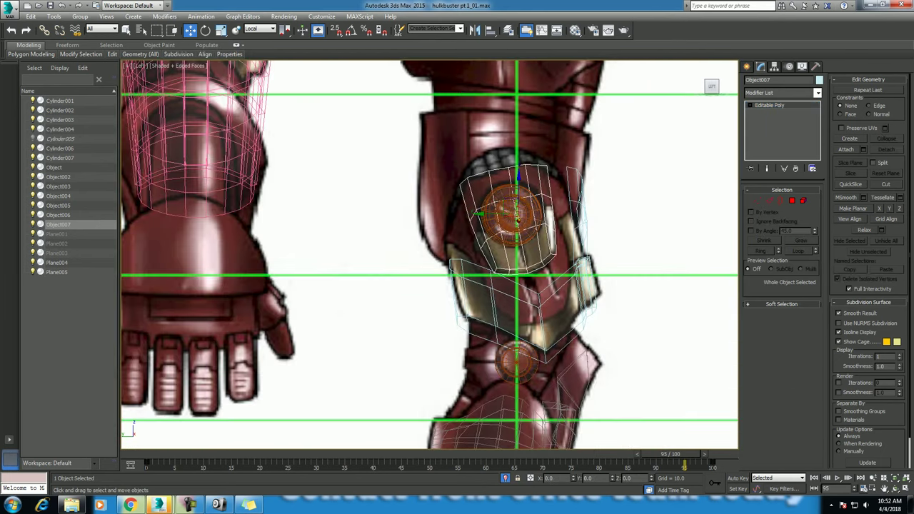
{"action": "middle_click_drag", "start_coordinate": [560, 284], "coordinate": [551, 278]}
{"action": "key", "text": "alt+w"}
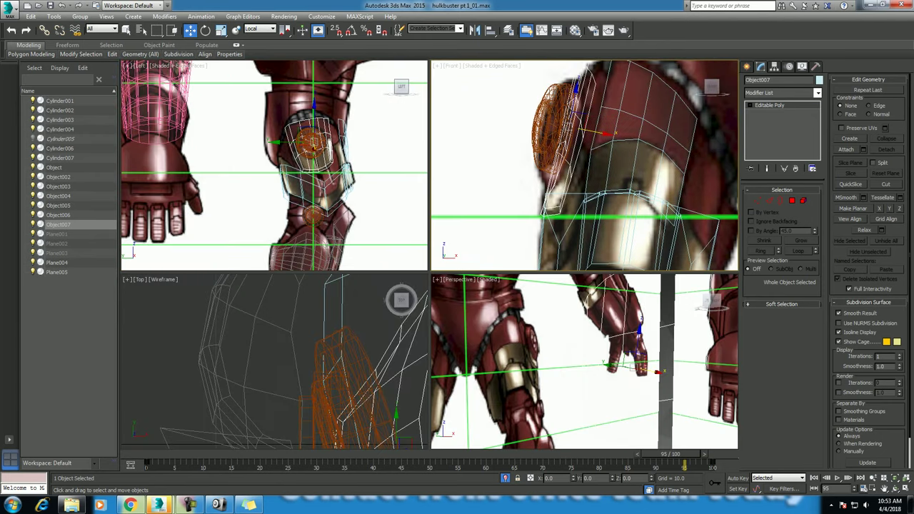
{"action": "scroll", "coordinate": [586, 164], "scroll_direction": "up", "scroll_amount": 2}
{"action": "key", "text": "alt+w"}
{"action": "scroll", "coordinate": [422, 214], "scroll_direction": "up", "scroll_amount": 3}
{"action": "scroll", "coordinate": [422, 215], "scroll_direction": "up", "scroll_amount": 1}
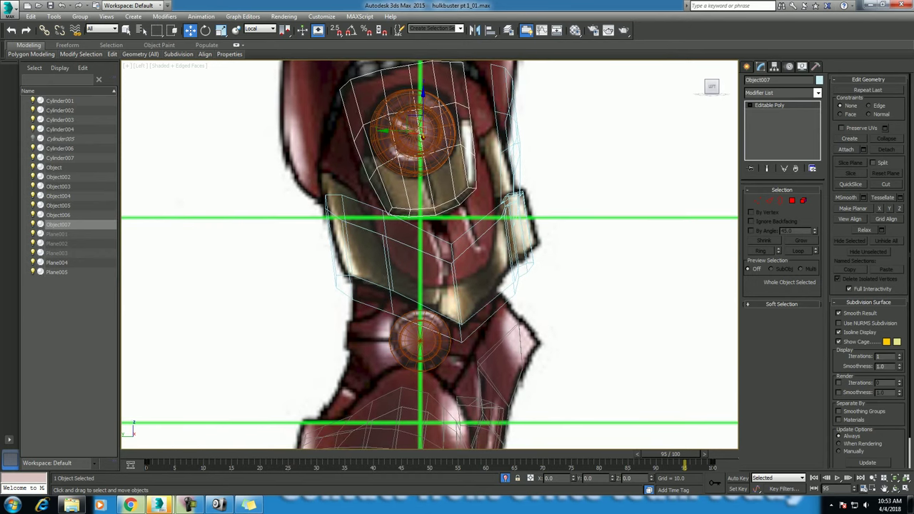
{"action": "scroll", "coordinate": [385, 147], "scroll_direction": "up", "scroll_amount": 2}
{"action": "scroll", "coordinate": [385, 147], "scroll_direction": "up", "scroll_amount": 2}
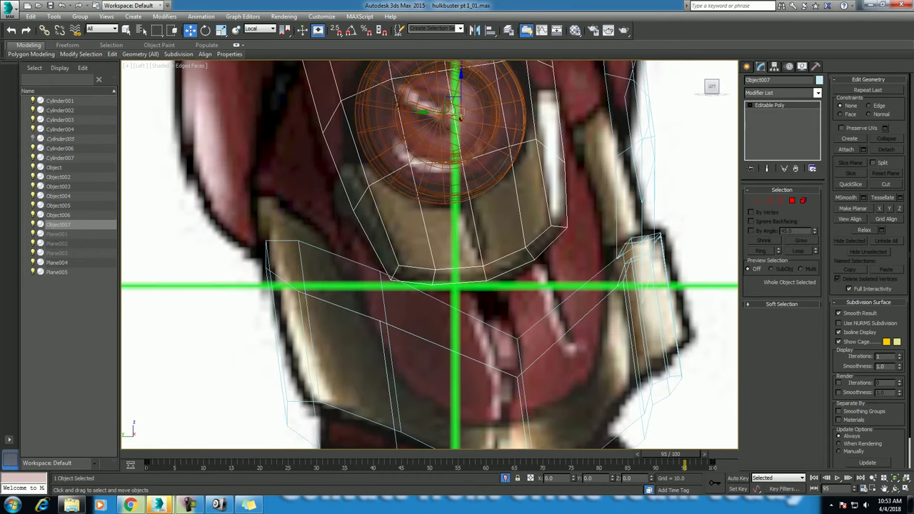
{"action": "key", "text": "1"}
{"action": "left_click", "coordinate": [352, 209]}
- Move the left cage vertex leftward and lower the upper-right vertex toward the disc
{"action": "left_click_drag", "start_coordinate": [353, 210], "coordinate": [342, 212]}
{"action": "middle_click_drag", "start_coordinate": [343, 211], "coordinate": [343, 271]}
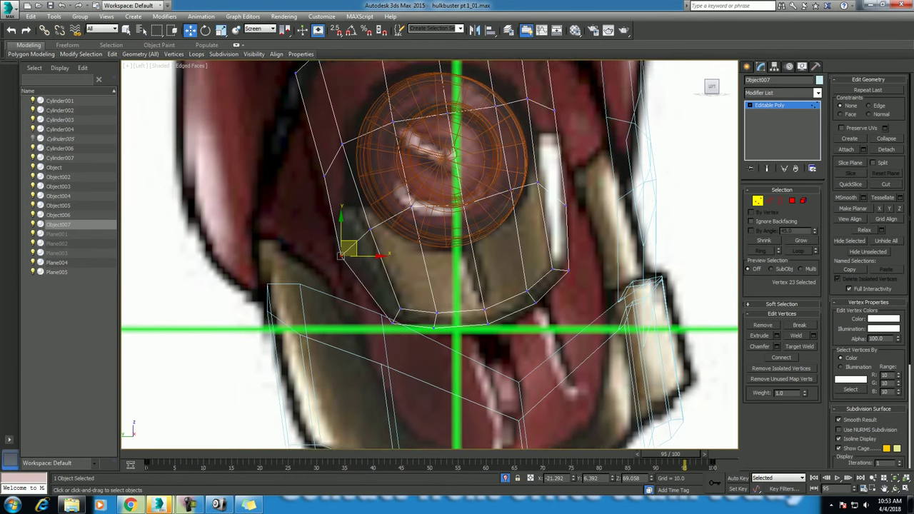
{"action": "left_click_drag", "start_coordinate": [551, 111], "coordinate": [561, 149]}
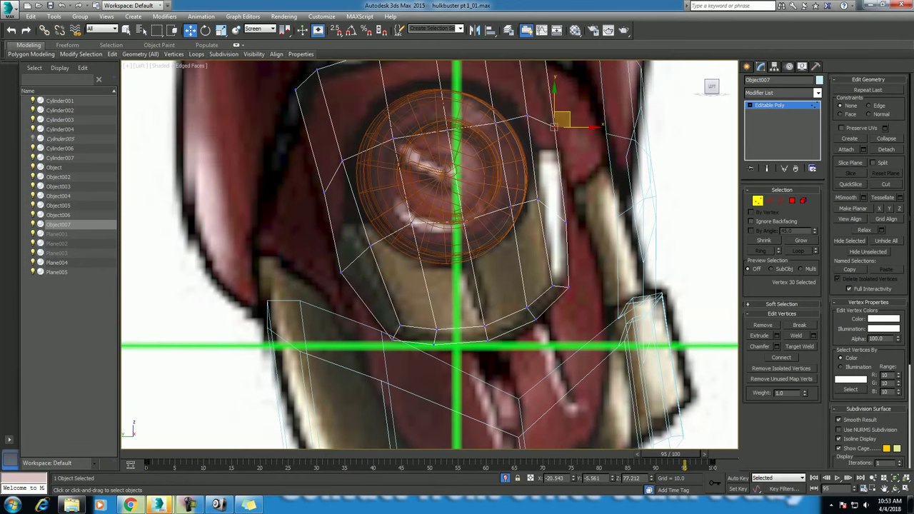
{"action": "left_click", "coordinate": [325, 190]}
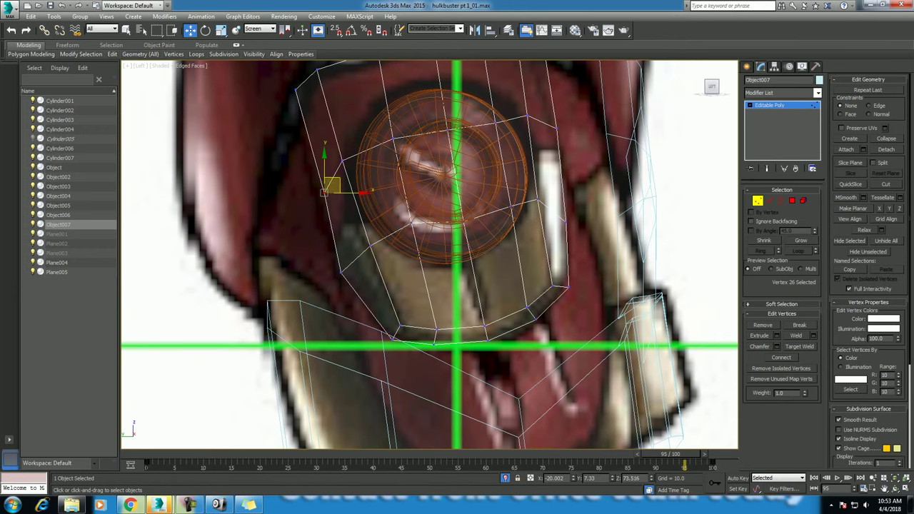
{"action": "middle_click_drag", "start_coordinate": [314, 182], "coordinate": [315, 286]}
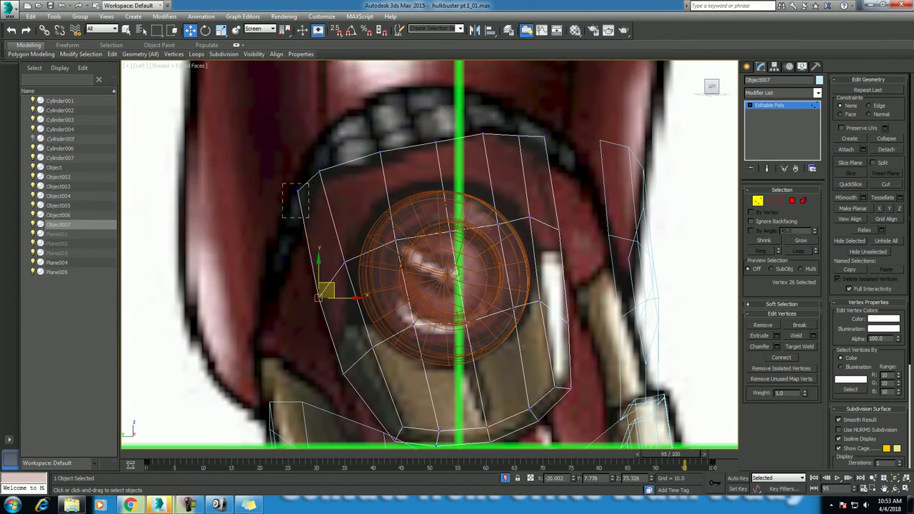
{"action": "left_click_drag", "start_coordinate": [309, 218], "coordinate": [309, 219]}
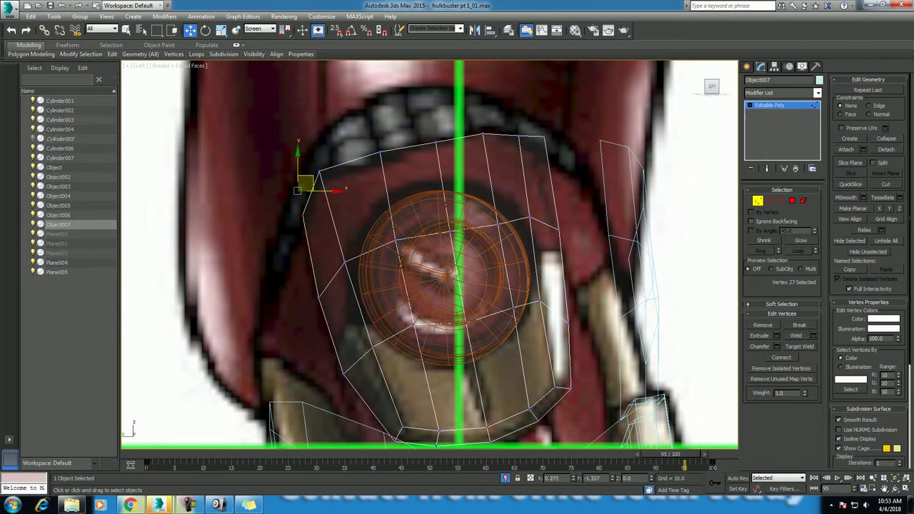
{"action": "left_click", "coordinate": [303, 214]}
{"action": "left_click", "coordinate": [546, 136]}
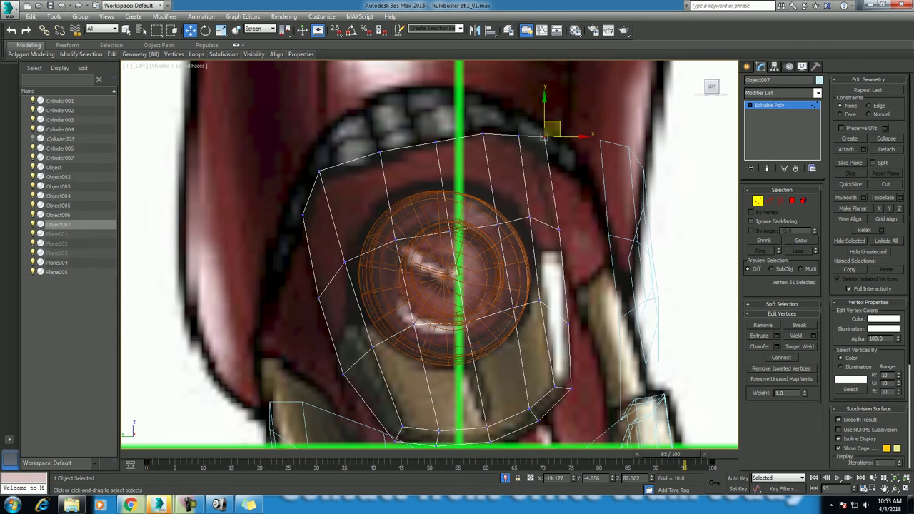
{"action": "left_click_drag", "start_coordinate": [544, 136], "coordinate": [540, 156]}
- Zoom out over the leg, briefly hide and restore the reference display, and show four viewports
{"action": "middle_click_drag", "start_coordinate": [540, 157], "coordinate": [532, 31]}
{"action": "scroll", "coordinate": [527, 185], "scroll_direction": "down", "scroll_amount": 2}
{"action": "scroll", "coordinate": [527, 185], "scroll_direction": "down", "scroll_amount": 1}
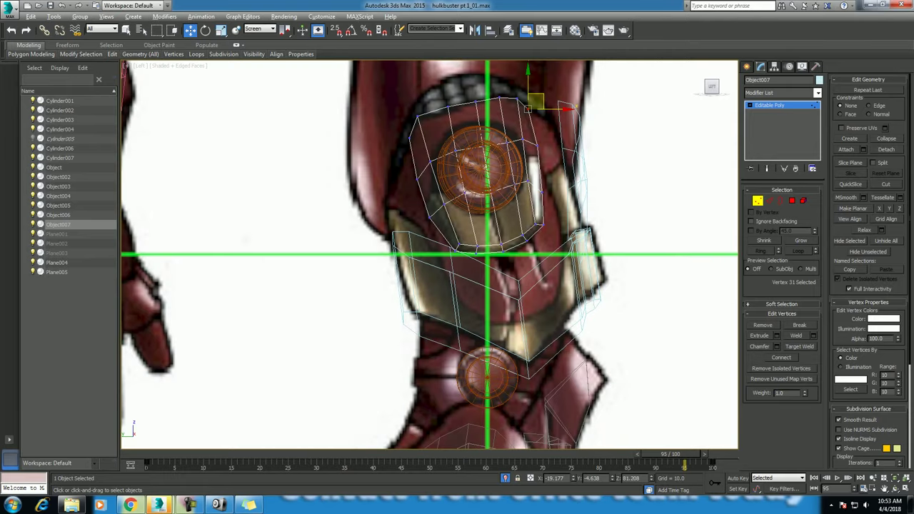
{"action": "key", "text": "F3"}
{"action": "key", "text": "F3"}
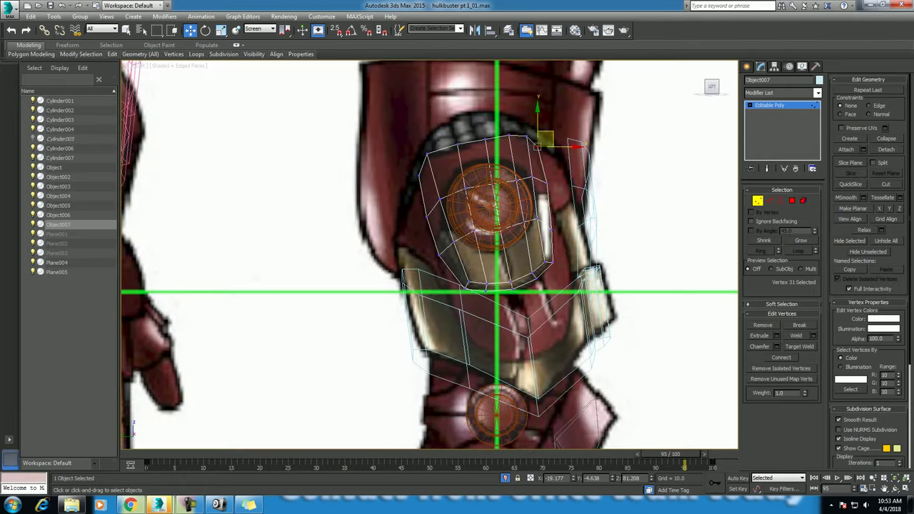
{"action": "key", "text": "alt+w"}
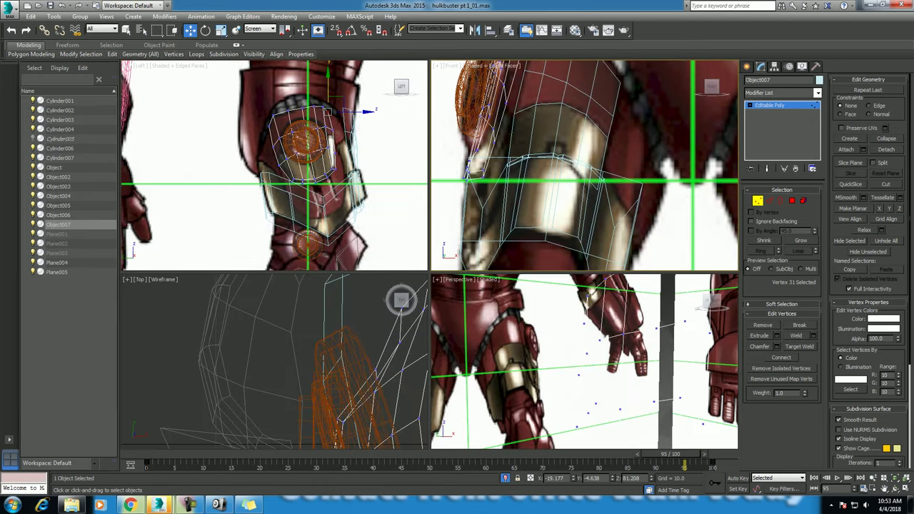
{"action": "scroll", "coordinate": [584, 166], "scroll_direction": "up", "scroll_amount": 1}
- Maximize the Front view, return to Top-level, and frame the knee armor
{"action": "key", "text": "alt+w"}
{"action": "right_click", "coordinate": [430, 153]}
{"action": "left_click", "coordinate": [385, 147]}
{"action": "scroll", "coordinate": [418, 72], "scroll_direction": "up", "scroll_amount": 1}
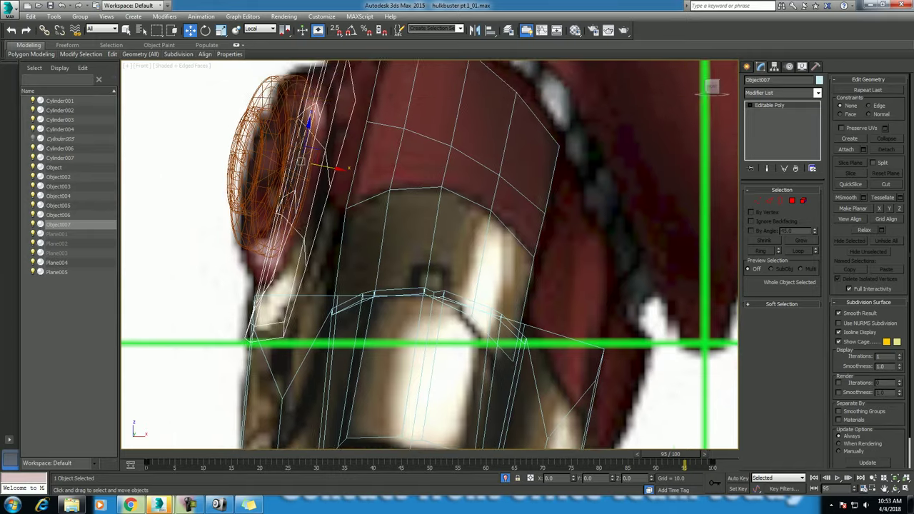
{"action": "scroll", "coordinate": [418, 71], "scroll_direction": "down", "scroll_amount": 3}
{"action": "scroll", "coordinate": [418, 71], "scroll_direction": "down", "scroll_amount": 2}
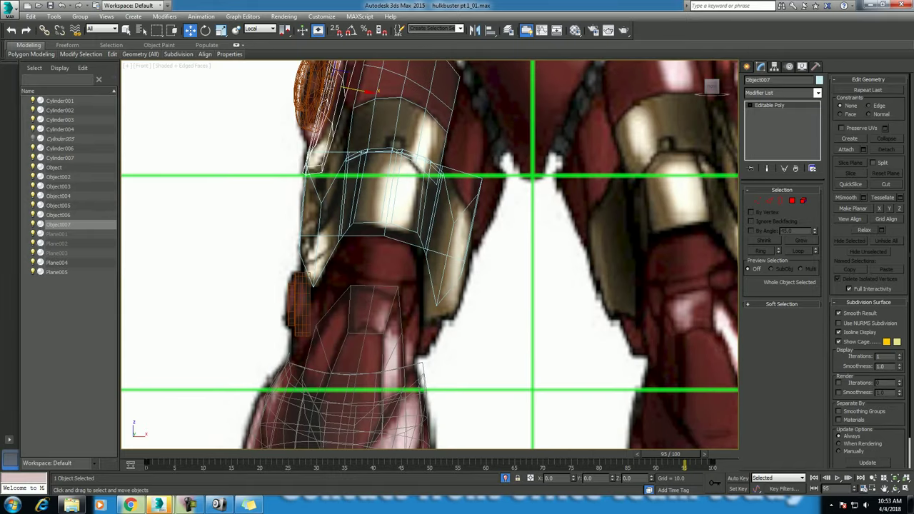
{"action": "middle_click_drag", "start_coordinate": [418, 214], "coordinate": [463, 257]}
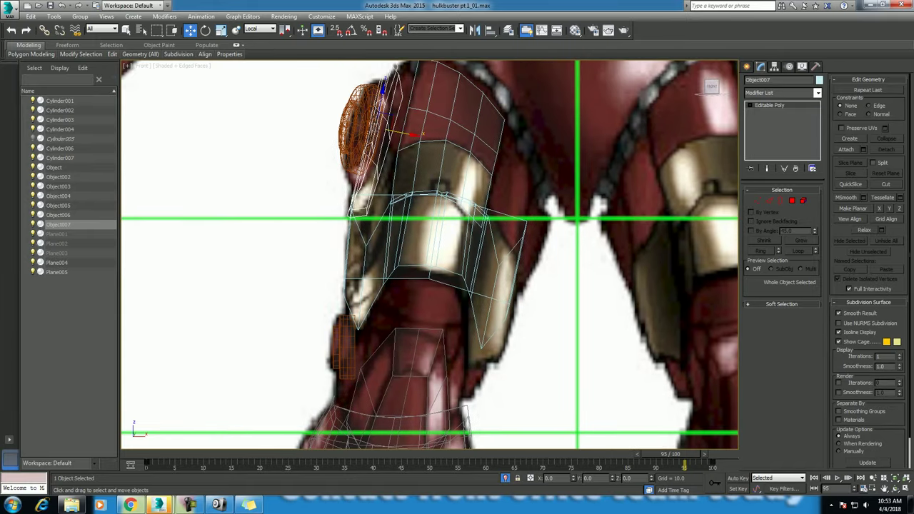
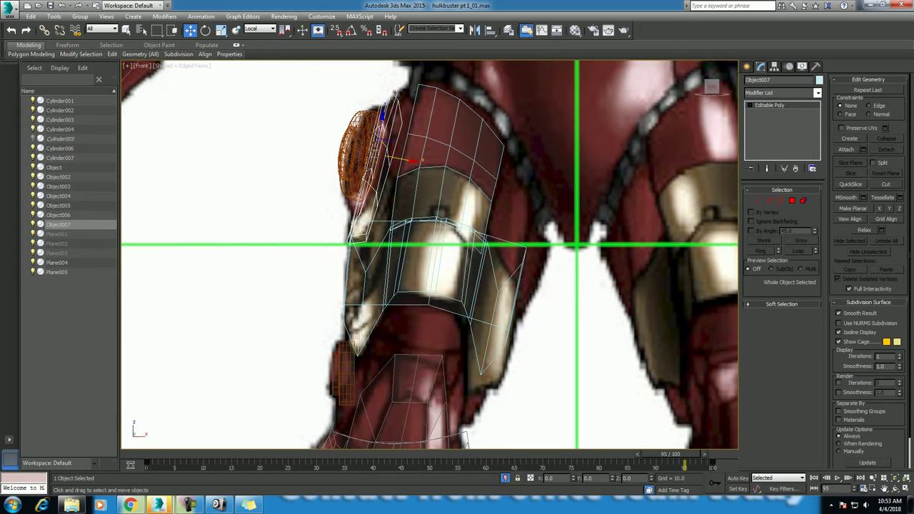
- Select knee plate Object006, maximize the Left view, and enter its Editable Poly Border level
{"action": "middle_click_drag", "start_coordinate": [429, 243], "coordinate": [436, 268]}
{"action": "left_click", "coordinate": [461, 168]}
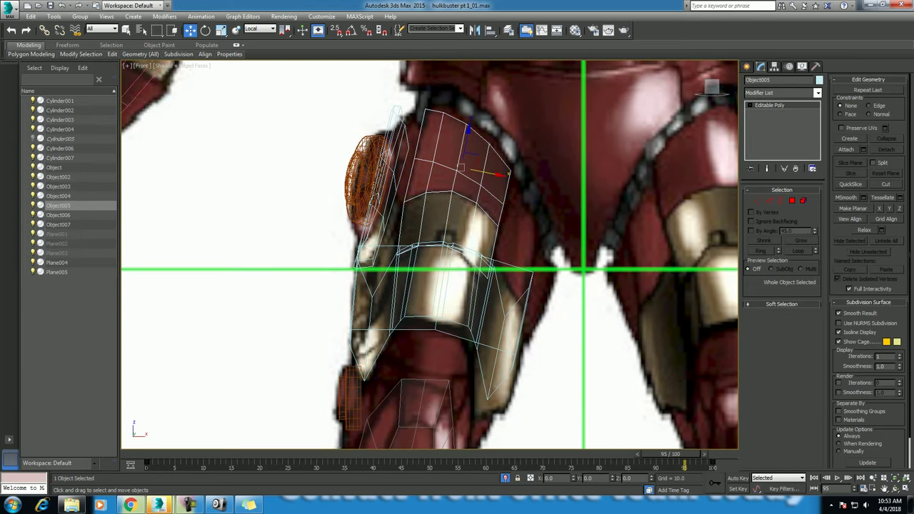
{"action": "left_click", "coordinate": [461, 167]}
{"action": "key", "text": "alt+w"}
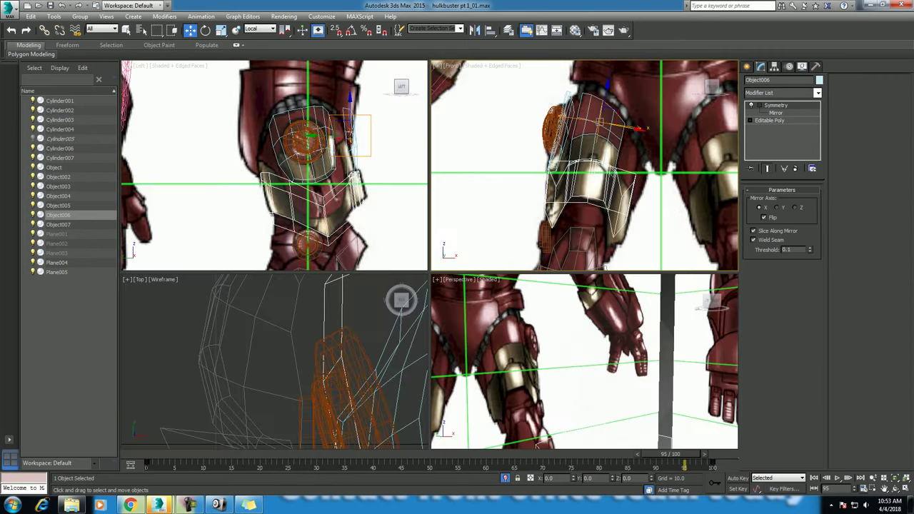
{"action": "key", "text": "alt+w"}
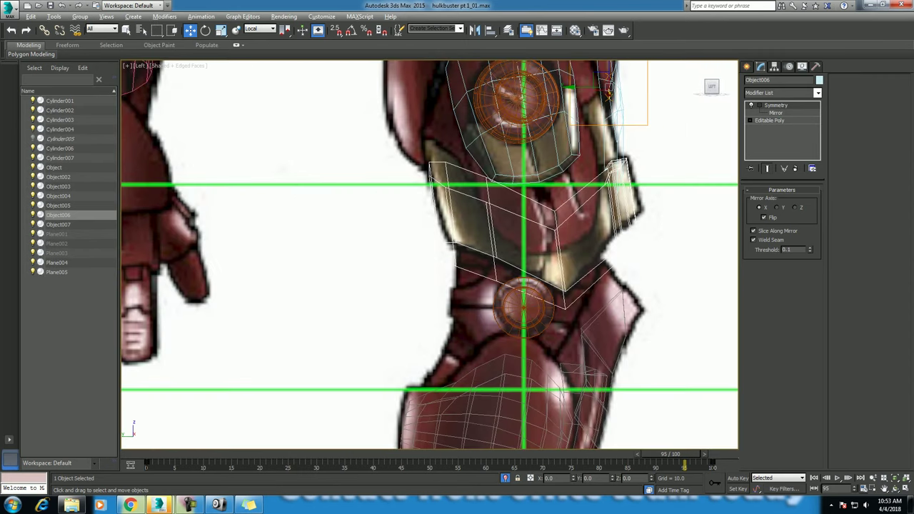
{"action": "middle_click_drag", "start_coordinate": [429, 257], "coordinate": [409, 255]}
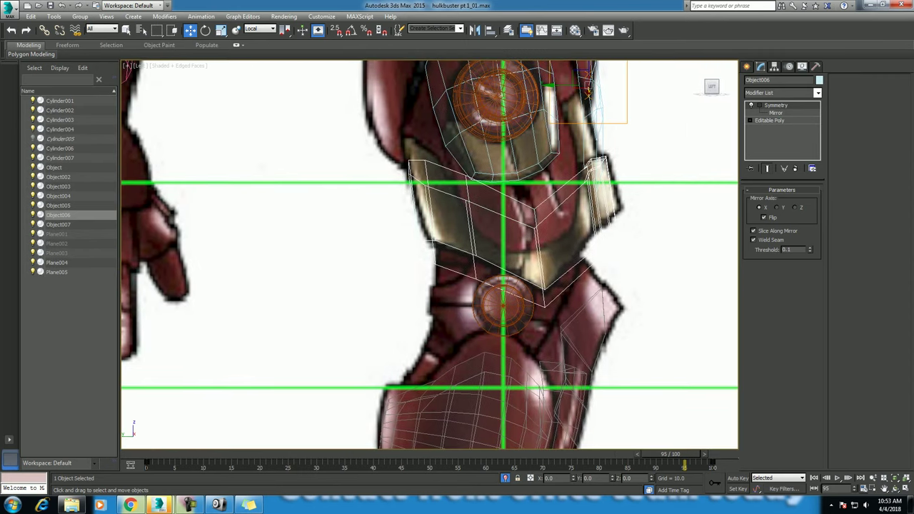
{"action": "left_click", "coordinate": [770, 120]}
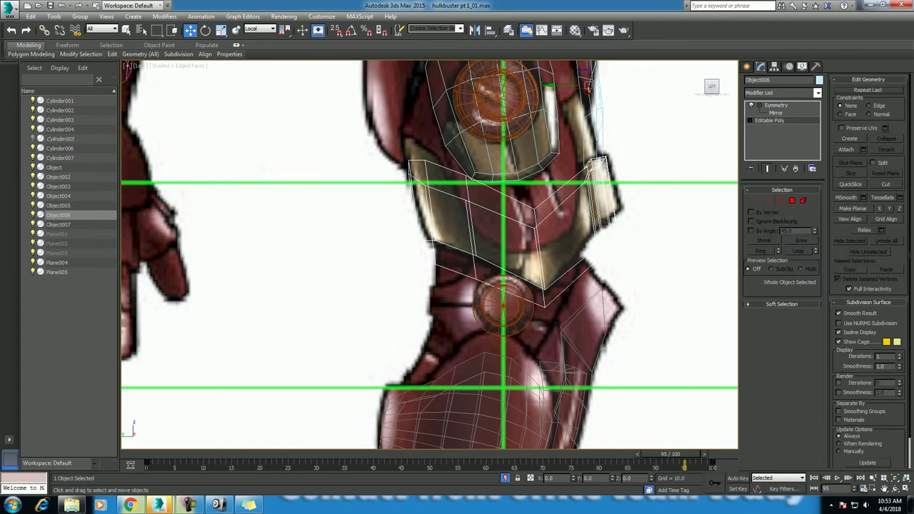
{"action": "left_click", "coordinate": [780, 201]}
- Select the knee plate's open border loop and move it slightly into place
{"action": "left_click", "coordinate": [544, 203]}
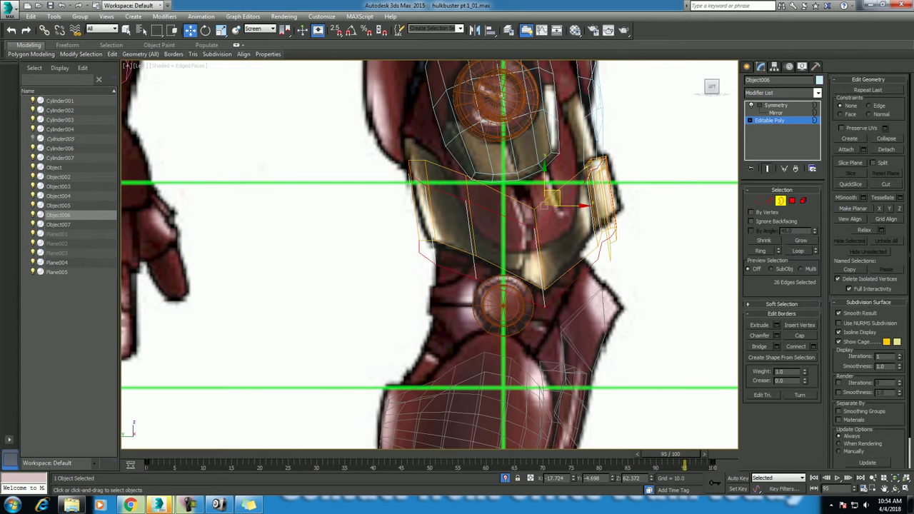
{"action": "key", "text": "alt+w"}
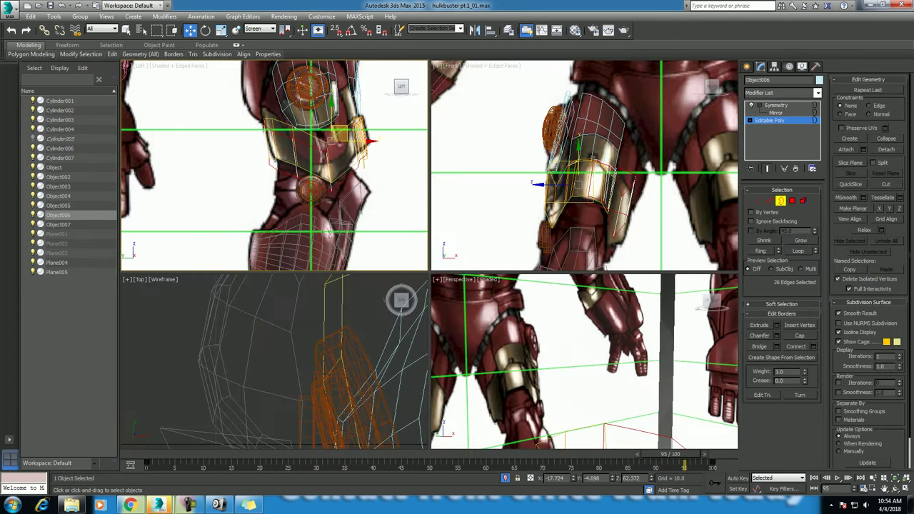
{"action": "left_click_drag", "start_coordinate": [535, 184], "coordinate": [555, 180]}
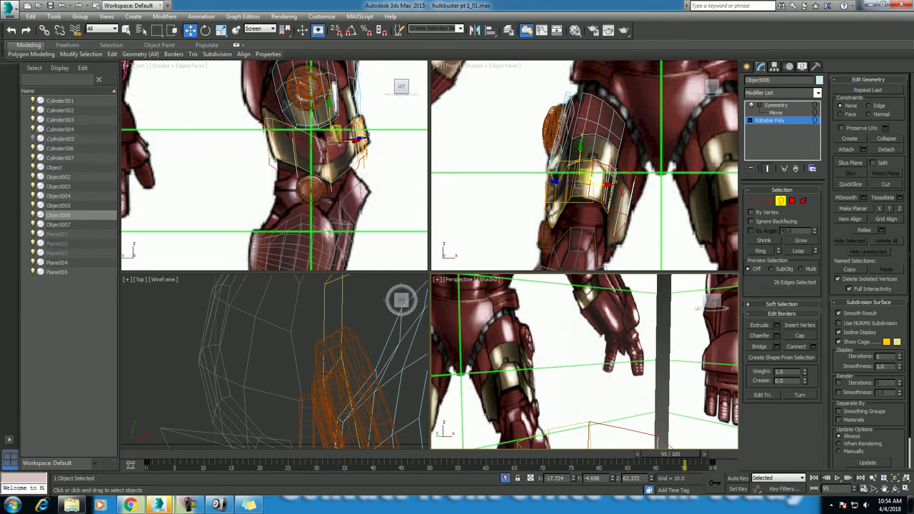
- View the plate as plain shaded geometry in a maximized Perspective view, orbiting below it
{"action": "scroll", "coordinate": [585, 365], "scroll_direction": "down", "scroll_amount": 3}
{"action": "key", "text": "alt+w"}
{"action": "scroll", "coordinate": [457, 321], "scroll_direction": "up", "scroll_amount": 3}
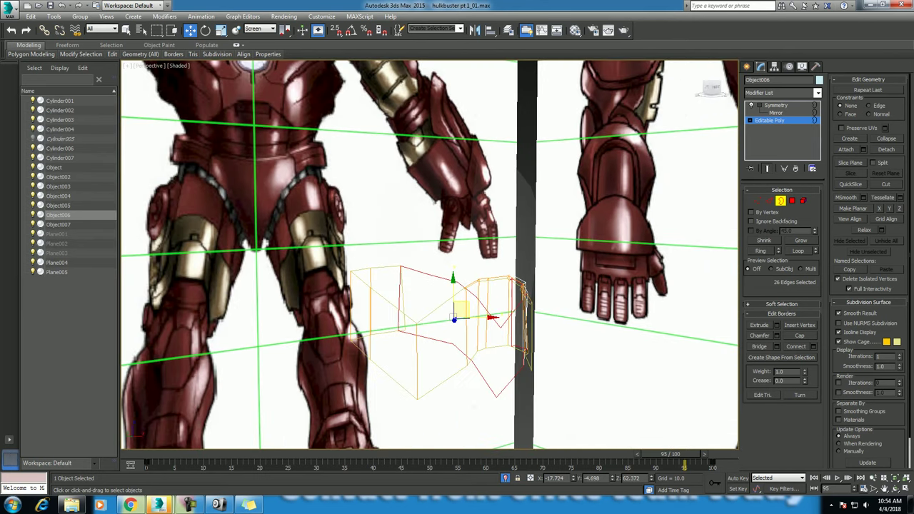
{"action": "key", "text": "alt+x"}
{"action": "mouse_move", "coordinate": [457, 314]}
{"action": "middle_mouse_down", "text": "alt"}
{"action": "mouse_move", "coordinate": [444, 243]}
{"action": "mouse_move", "coordinate": [443, 272]}
{"action": "mouse_move", "coordinate": [479, 307]}
{"action": "middle_mouse_up", "text": "alt"}
{"action": "middle_click_drag", "start_coordinate": [428, 285], "coordinate": [450, 260], "text": "alt"}
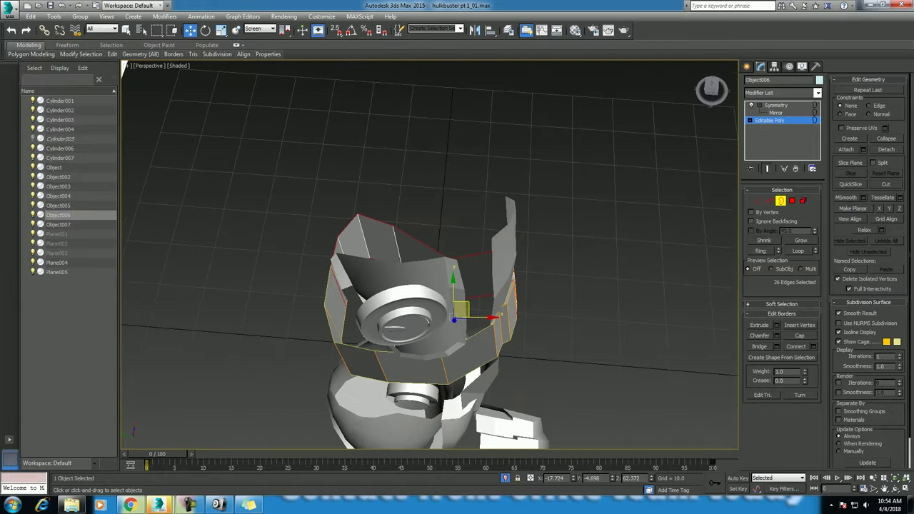
- Isolate the knee plate Object006 with Alt+Q and orbit in close around it
{"action": "key", "text": "r"}
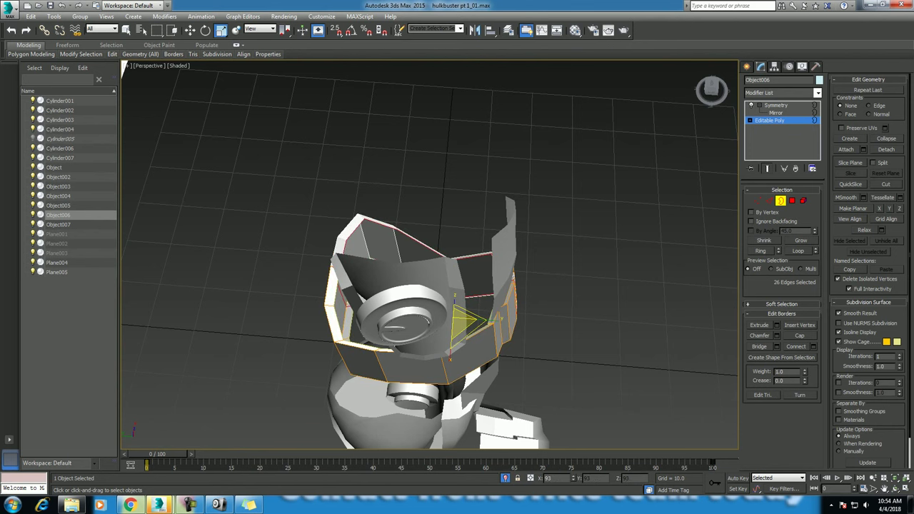
{"action": "middle_click_drag", "start_coordinate": [464, 329], "coordinate": [457, 342], "text": "alt"}
{"action": "middle_click_drag", "start_coordinate": [429, 300], "coordinate": [343, 285], "text": "alt"}
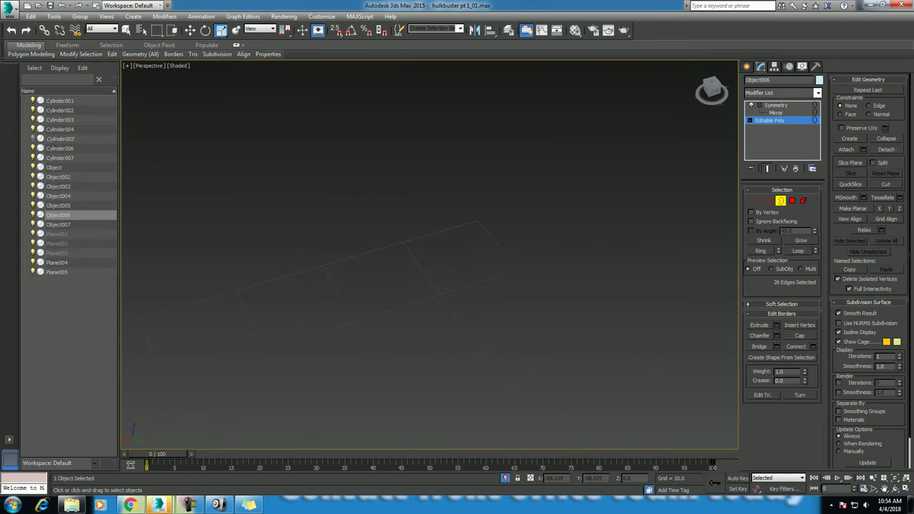
{"action": "key", "text": "alt+q"}
{"action": "scroll", "coordinate": [457, 257], "scroll_direction": "up", "scroll_amount": 5}
{"action": "middle_click_drag", "start_coordinate": [428, 286], "coordinate": [400, 285], "text": "alt"}
- Delete the plate's top strip and slanted left strip of polygons, then return to Border level
{"action": "left_click", "coordinate": [792, 201], "text": "ctrl"}
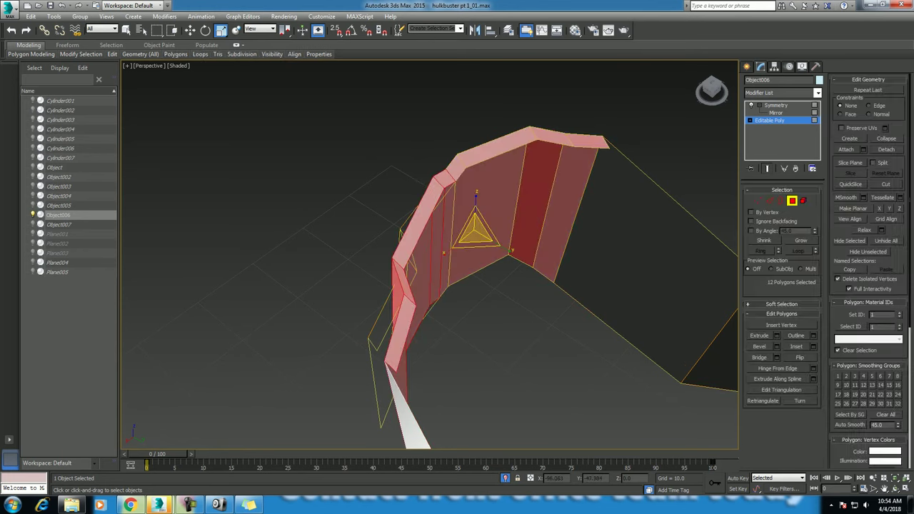
{"action": "left_click", "coordinate": [571, 139]}
{"action": "left_click", "coordinate": [400, 314], "text": "ctrl"}
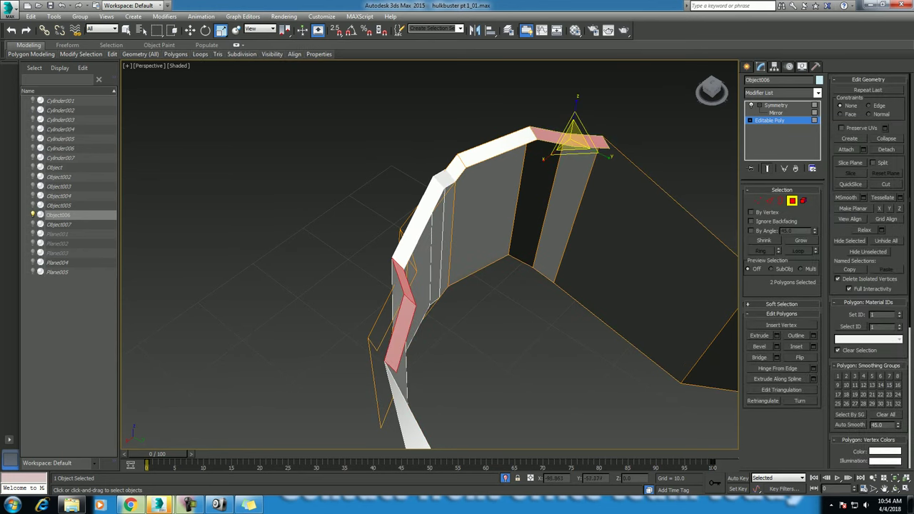
{"action": "left_click", "coordinate": [493, 147], "text": "ctrl"}
{"action": "key", "text": "Delete"}
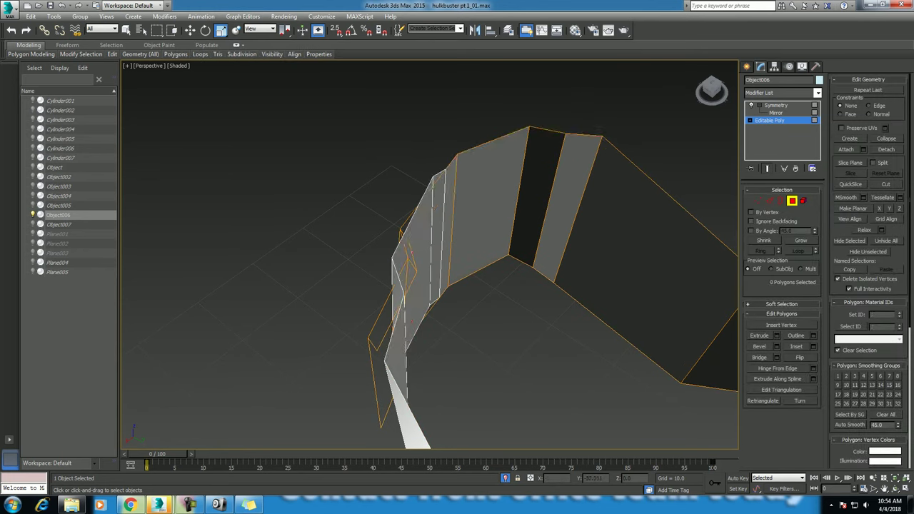
{"action": "key", "text": "3"}
{"action": "key", "text": "ctrl+a"}
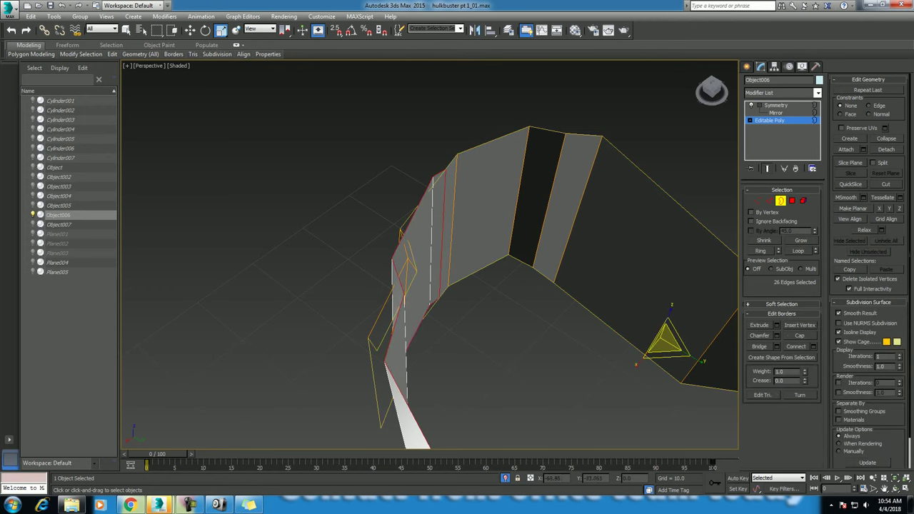
- Switch to Edge level and check the plate from top, front and perspective views
{"action": "left_click", "coordinate": [769, 201]}
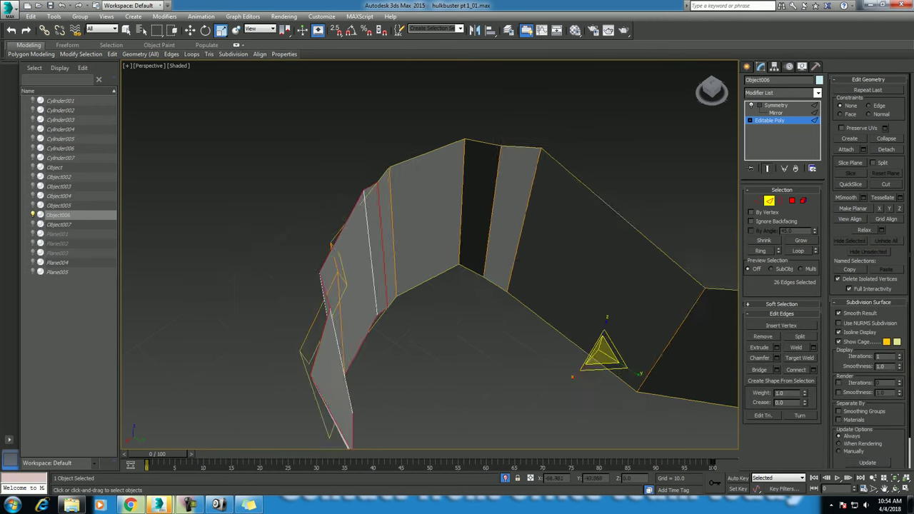
{"action": "key", "text": "t"}
{"action": "middle_click_drag", "start_coordinate": [495, 400], "coordinate": [487, 324]}
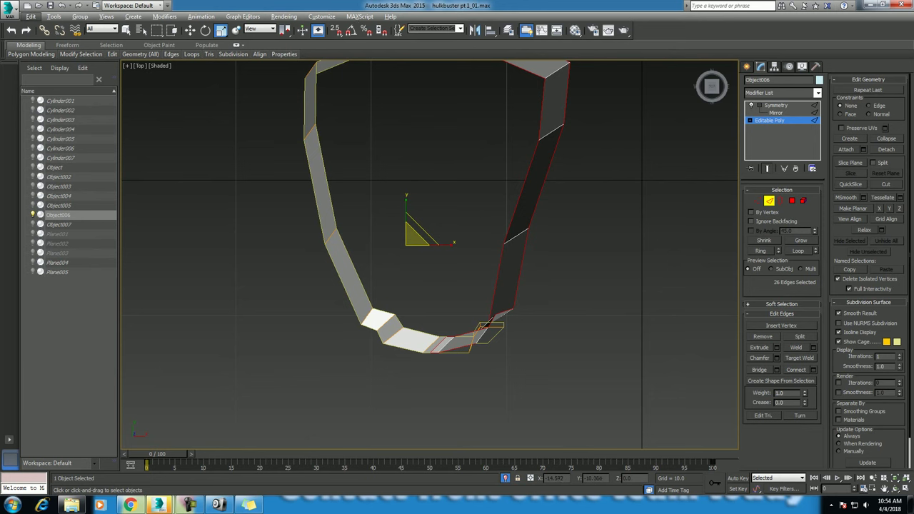
{"action": "key", "text": "f"}
{"action": "key", "text": "F3"}
{"action": "key", "text": "F3"}
{"action": "key", "text": "p"}
{"action": "key", "text": "alt+w"}
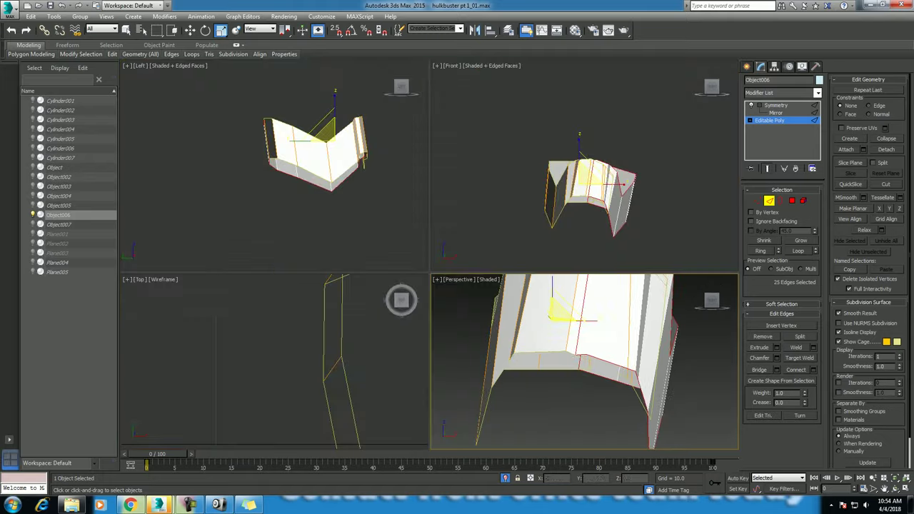
{"action": "key", "text": "alt+w"}
- Shift-drag the plate's top edges inward to extrude a thick band of new faces
{"action": "middle_click_drag", "start_coordinate": [429, 286], "coordinate": [364, 253], "text": "alt"}
{"action": "scroll", "coordinate": [428, 257], "scroll_direction": "down", "scroll_amount": 5}
{"action": "left_click_drag", "start_coordinate": [485, 270], "coordinate": [479, 262], "text": "shift"}
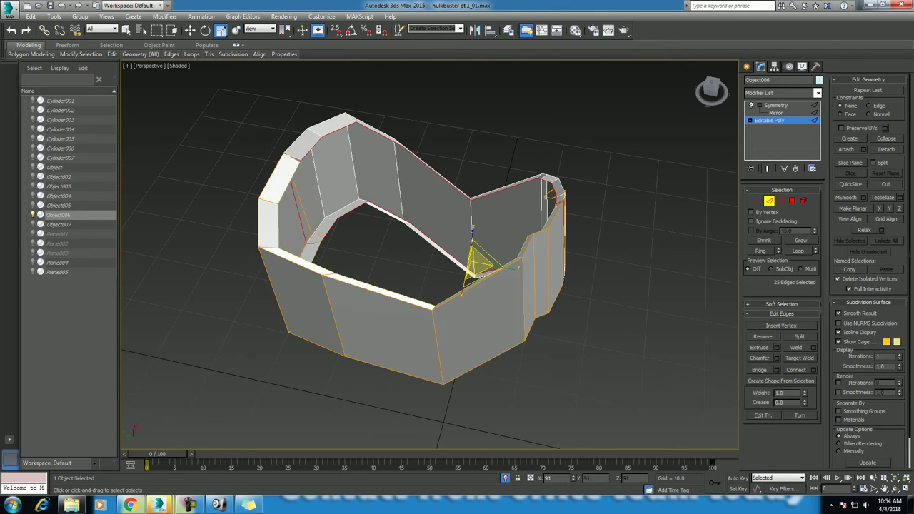
{"action": "mouse_move", "coordinate": [478, 262]}
{"action": "middle_mouse_down", "text": "alt"}
{"action": "mouse_move", "coordinate": [425, 325]}
{"action": "mouse_move", "coordinate": [514, 279]}
{"action": "mouse_move", "coordinate": [536, 229]}
{"action": "mouse_move", "coordinate": [499, 257]}
{"action": "mouse_move", "coordinate": [522, 243]}
{"action": "mouse_move", "coordinate": [507, 257]}
{"action": "mouse_move", "coordinate": [500, 300]}
{"action": "mouse_move", "coordinate": [486, 286]}
{"action": "middle_mouse_up", "text": "alt"}
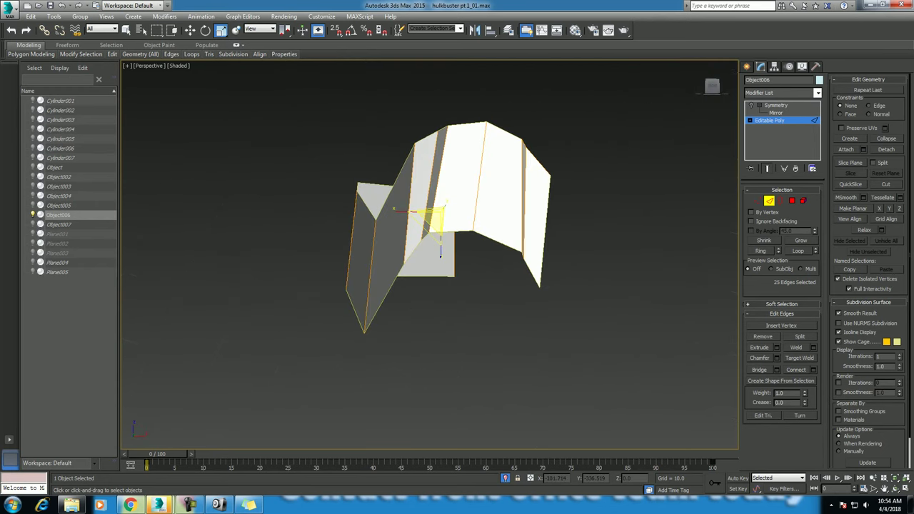
- Rotate the Symmetry mirror plane 90° on X in the Front view to swing the mirrored half outward
{"action": "key", "text": "f"}
{"action": "key", "text": "ctrl+z"}
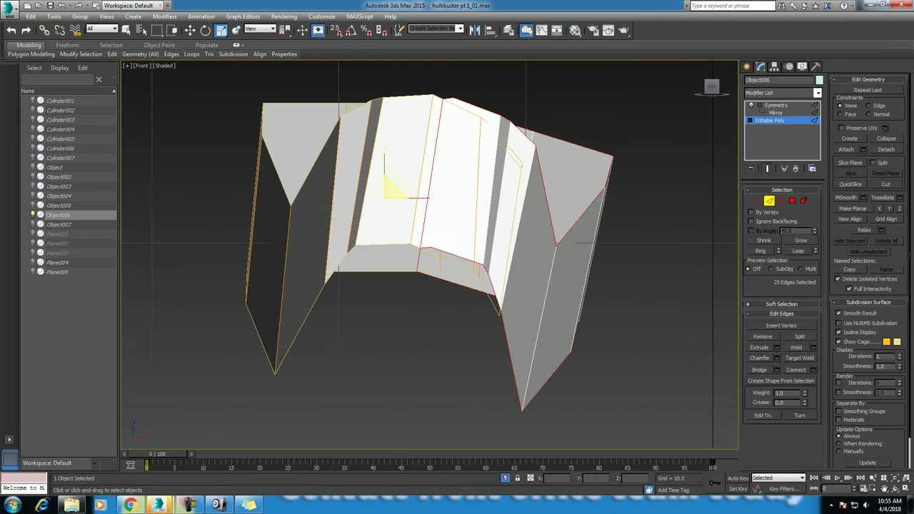
{"action": "left_click", "coordinate": [775, 105]}
{"action": "left_click", "coordinate": [775, 113]}
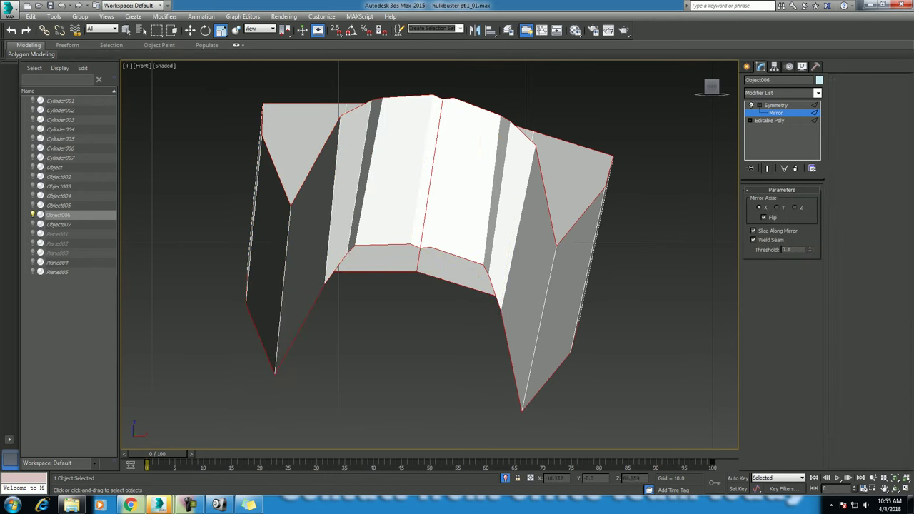
{"action": "middle_click_drag", "start_coordinate": [428, 250], "coordinate": [428, 290]}
{"action": "scroll", "coordinate": [511, 287], "scroll_direction": "down", "scroll_amount": 4}
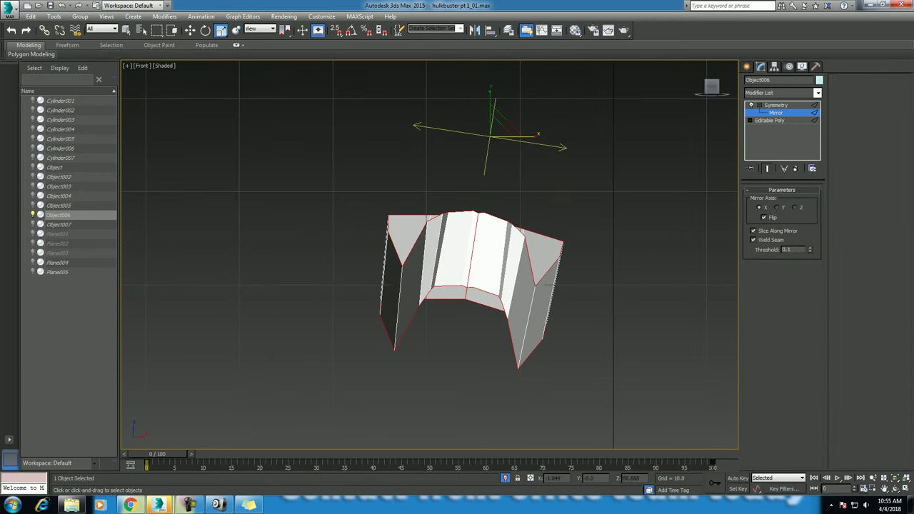
{"action": "key", "text": "e"}
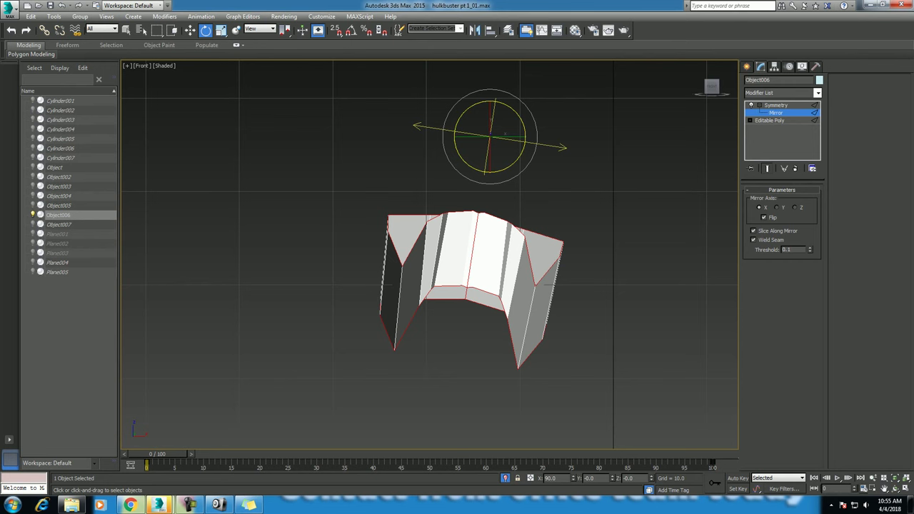
{"action": "left_click_drag", "start_coordinate": [528, 154], "coordinate": [528, 142]}
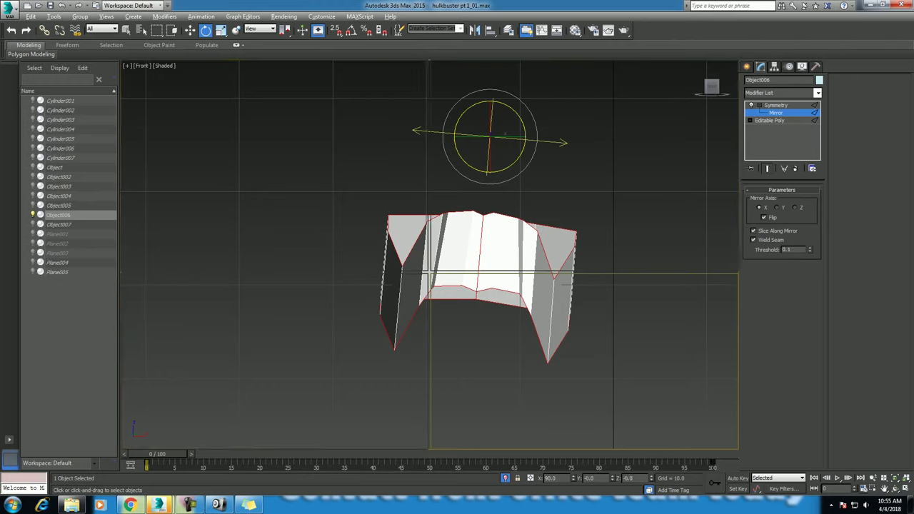
{"action": "key", "text": "alt+w"}
{"action": "right_click", "coordinate": [633, 148]}
- Unhide all hidden armor objects and reference images
{"action": "left_click", "coordinate": [652, 110]}
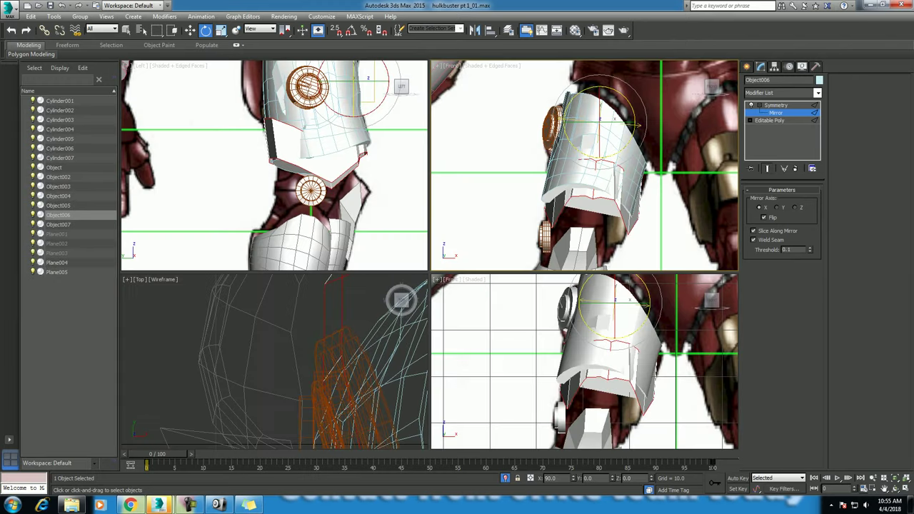
{"action": "key", "text": "alt+q"}
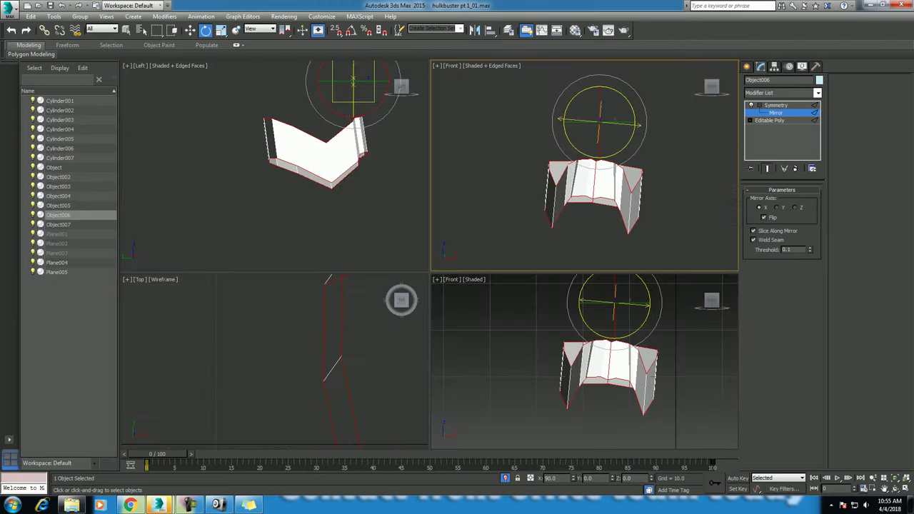
{"action": "right_click", "coordinate": [652, 134]}
{"action": "left_click", "coordinate": [668, 95]}
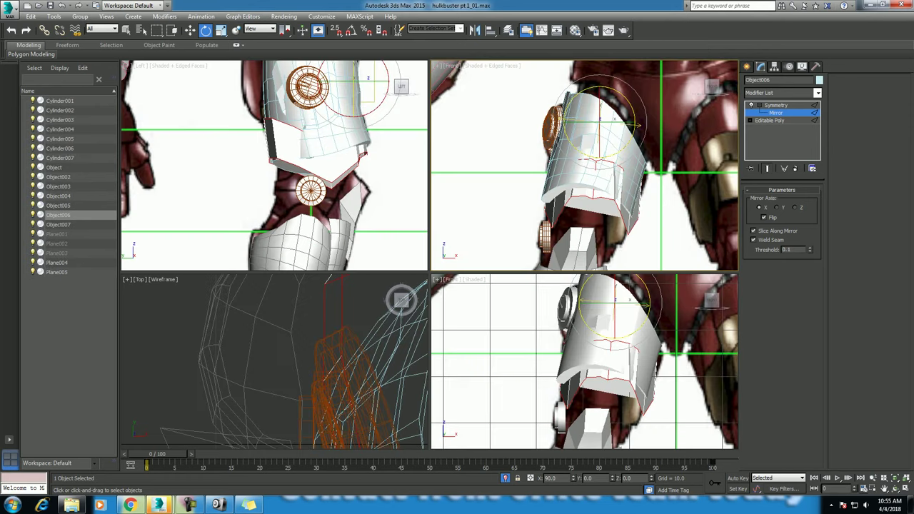
- Move and tilt the mirror plane in Local coordinates so the mirrored half fits the leg reference
{"action": "key", "text": "w"}
{"action": "left_click_drag", "start_coordinate": [607, 113], "coordinate": [608, 115]}
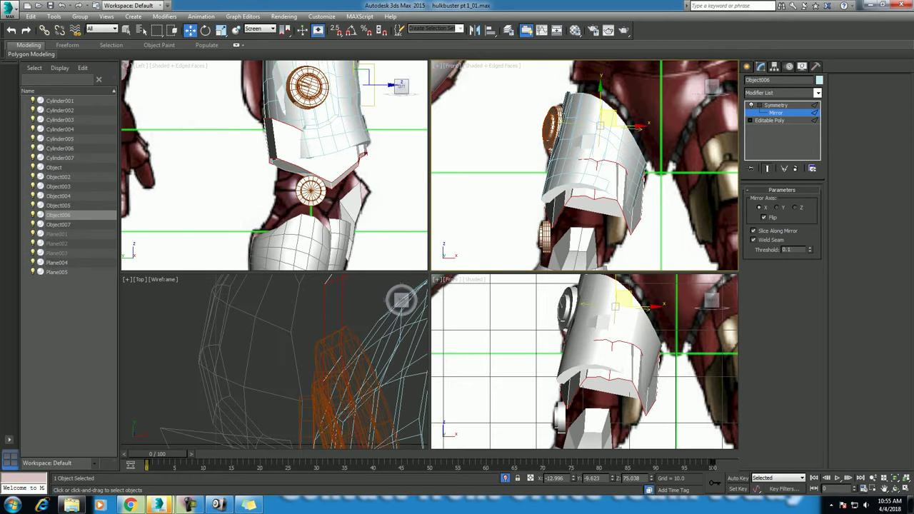
{"action": "key", "text": "e"}
{"action": "left_click_drag", "start_coordinate": [622, 343], "coordinate": [635, 348]}
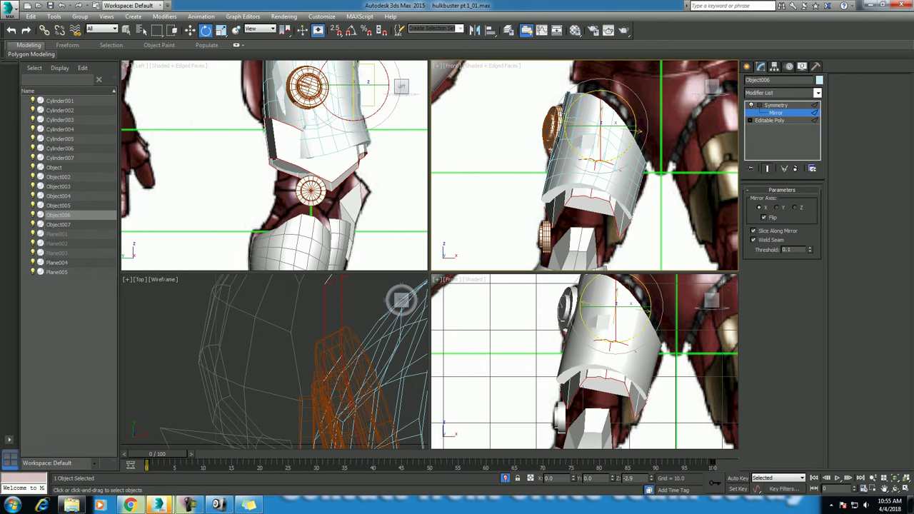
{"action": "key", "text": "w"}
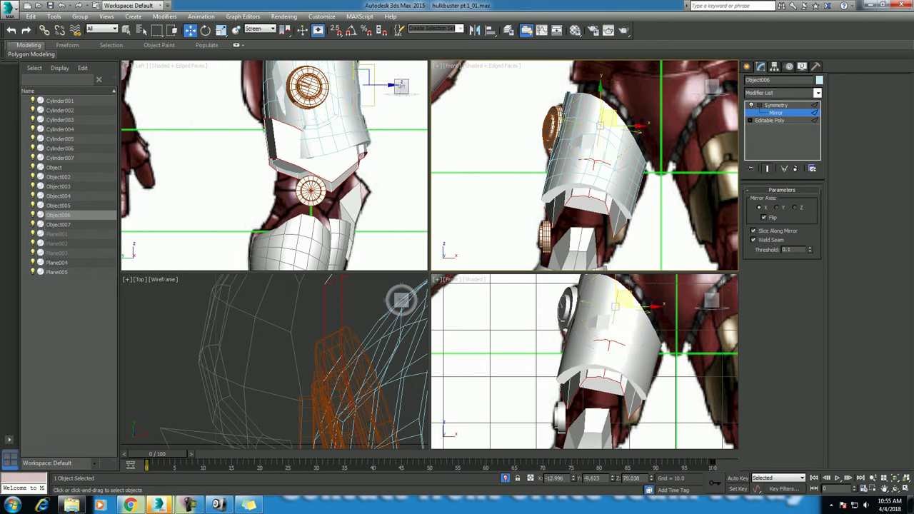
{"action": "left_click", "coordinate": [260, 29]}
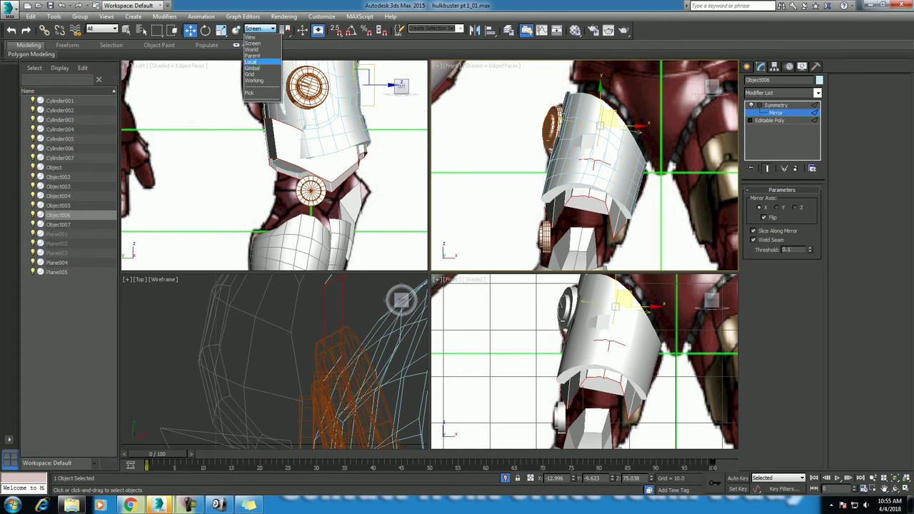
{"action": "left_click", "coordinate": [257, 67]}
{"action": "left_click_drag", "start_coordinate": [640, 131], "coordinate": [646, 132]}
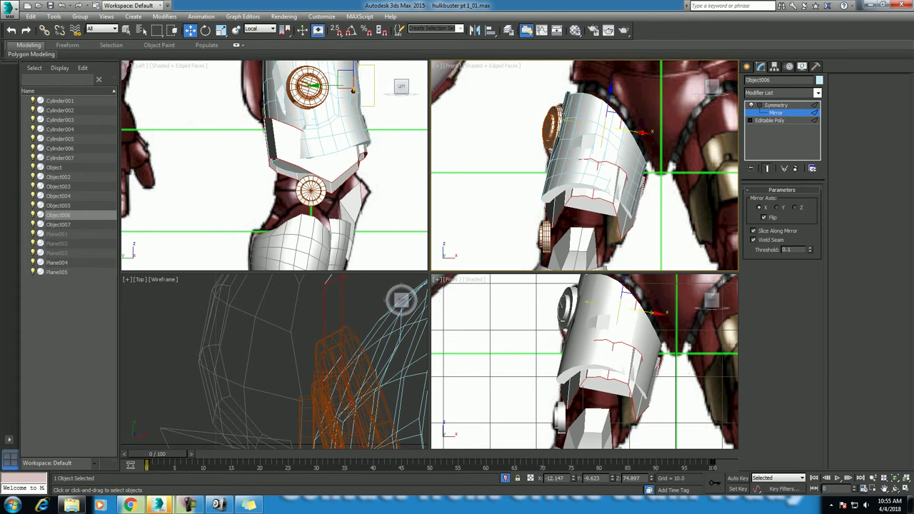
- Exit the Mirror sub-object level and select Object005
{"action": "right_click", "coordinate": [557, 165]}
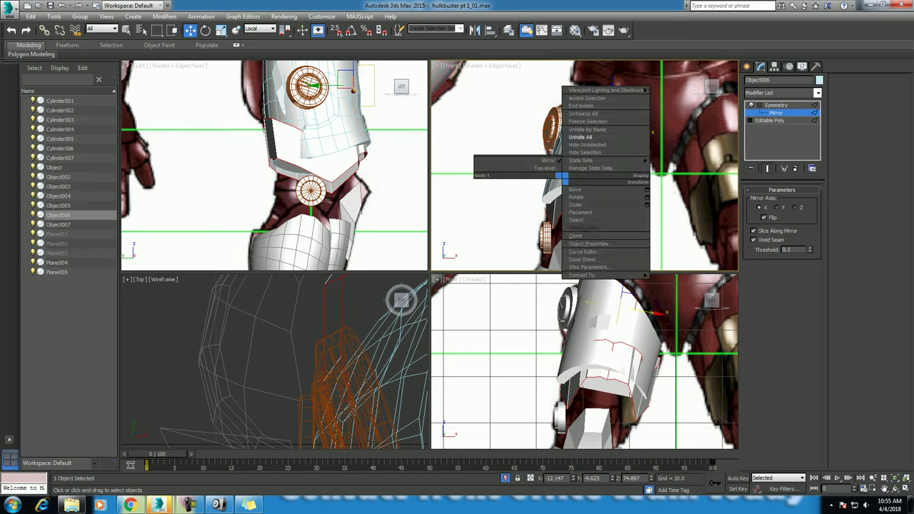
{"action": "left_click", "coordinate": [514, 169]}
{"action": "left_click", "coordinate": [58, 205]}
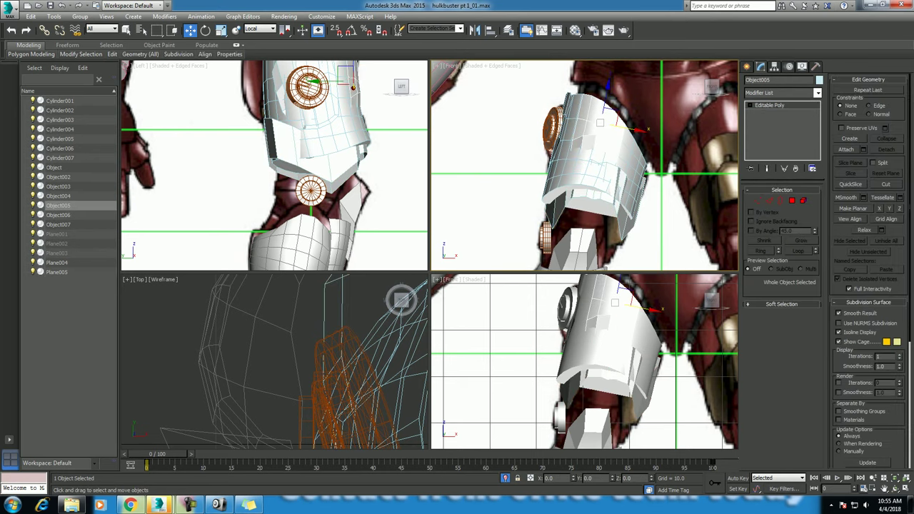
- Scale the lower joint cylinder Cylinder005 uniformly down to 96%
{"action": "scroll", "coordinate": [274, 362], "scroll_direction": "down", "scroll_amount": 5}
{"action": "scroll", "coordinate": [274, 362], "scroll_direction": "up", "scroll_amount": 2}
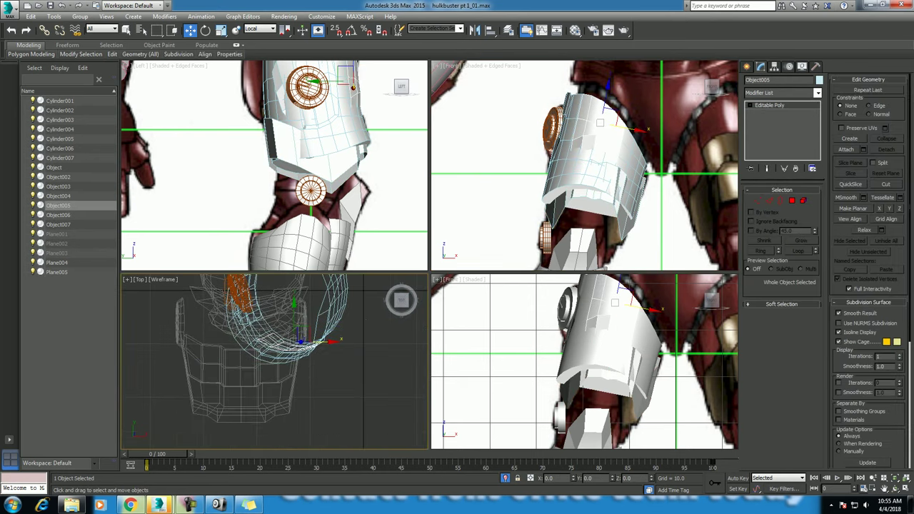
{"action": "key", "text": "z"}
{"action": "key", "text": "alt+w"}
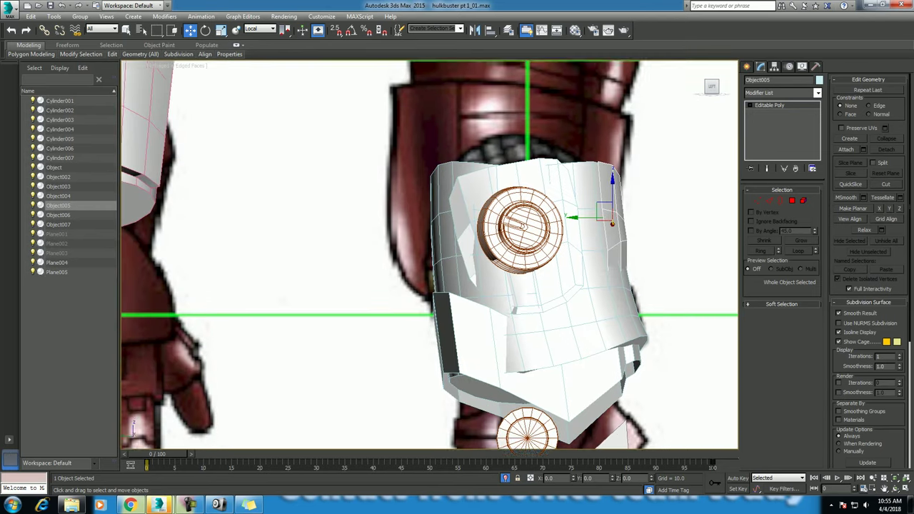
{"action": "middle_click_drag", "start_coordinate": [429, 286], "coordinate": [423, 280]}
{"action": "left_click", "coordinate": [522, 425]}
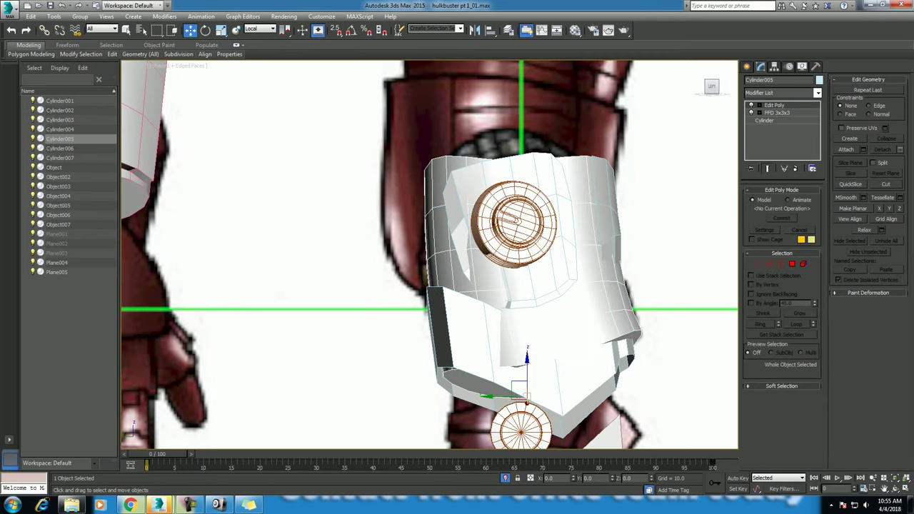
{"action": "key", "text": "r"}
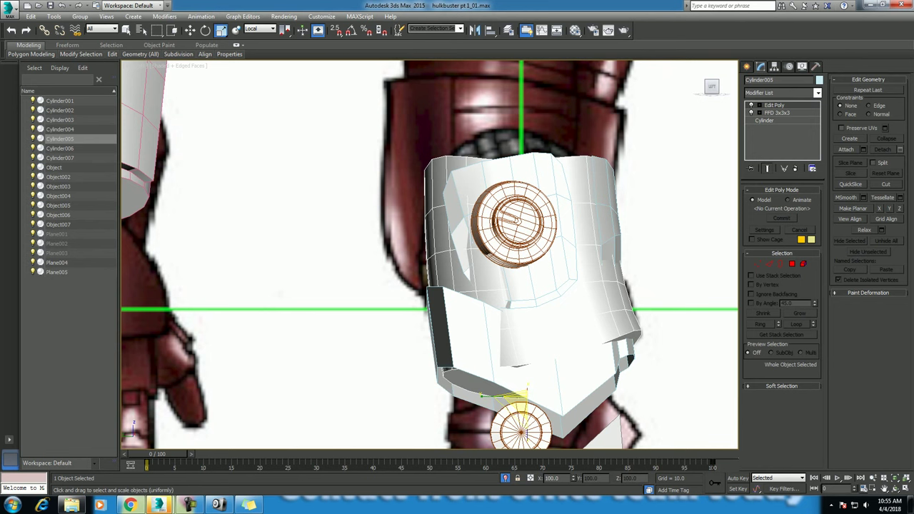
{"action": "left_click_drag", "start_coordinate": [525, 393], "coordinate": [520, 397]}
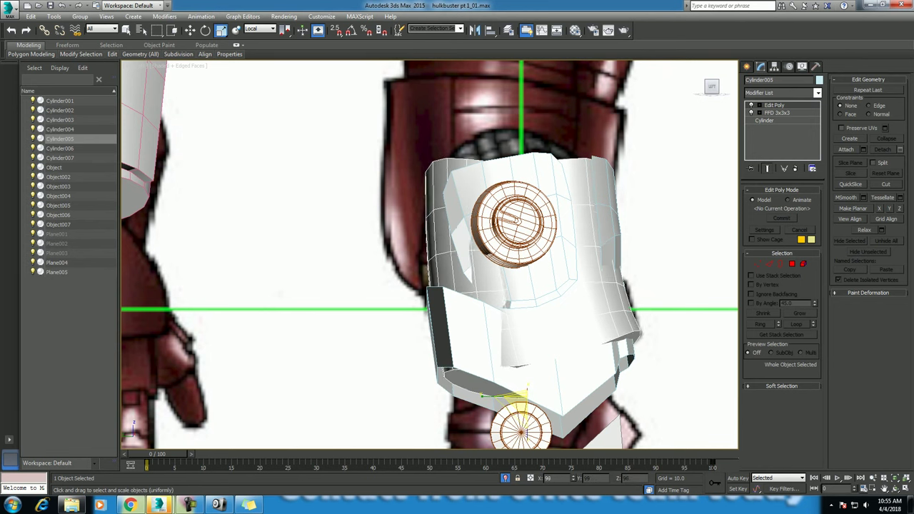
- Hide Cylinder005 using Hide Selection from the viewport menu
{"action": "key", "text": "alt+w"}
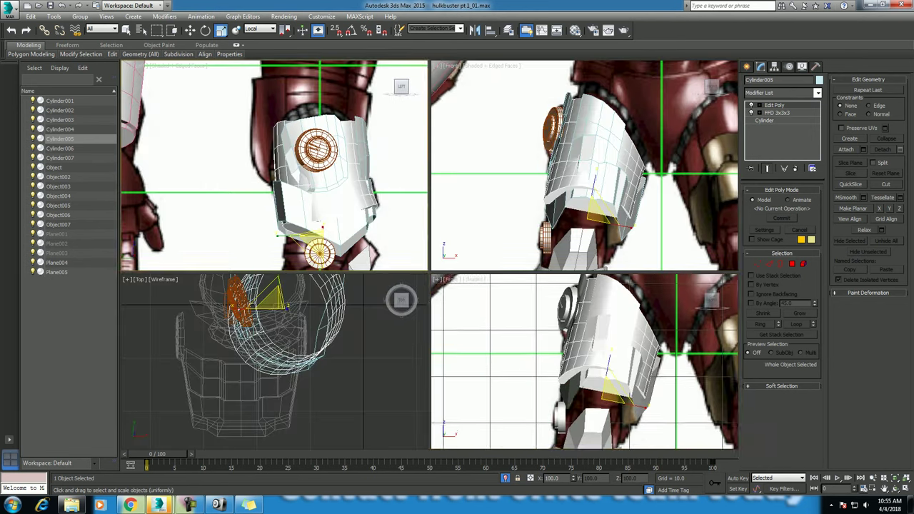
{"action": "key", "text": "alt+w"}
{"action": "scroll", "coordinate": [429, 255], "scroll_direction": "up", "scroll_amount": 2}
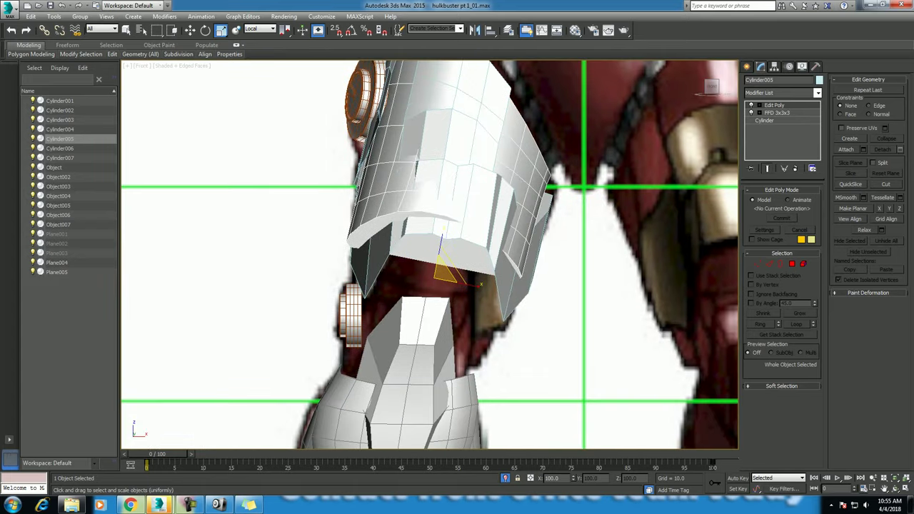
{"action": "scroll", "coordinate": [442, 243], "scroll_direction": "down", "scroll_amount": 3}
{"action": "mouse_move", "coordinate": [442, 243]}
{"action": "middle_mouse_down", "text": "alt"}
{"action": "mouse_move", "coordinate": [472, 228]}
{"action": "mouse_move", "coordinate": [458, 207]}
{"action": "mouse_move", "coordinate": [421, 211]}
{"action": "mouse_move", "coordinate": [457, 200]}
{"action": "middle_mouse_up", "text": "alt"}
{"action": "right_click", "coordinate": [472, 229]}
{"action": "left_click", "coordinate": [495, 204]}
- Select the knee plate Object005 and switch to Polygon level
{"action": "left_click", "coordinate": [521, 142]}
{"action": "mouse_move", "coordinate": [522, 143]}
{"action": "middle_mouse_down", "text": "alt"}
{"action": "mouse_move", "coordinate": [518, 92]}
{"action": "mouse_move", "coordinate": [479, 121]}
{"action": "mouse_move", "coordinate": [500, 107]}
{"action": "mouse_move", "coordinate": [521, 114]}
{"action": "middle_mouse_up", "text": "alt"}
{"action": "key", "text": "4"}
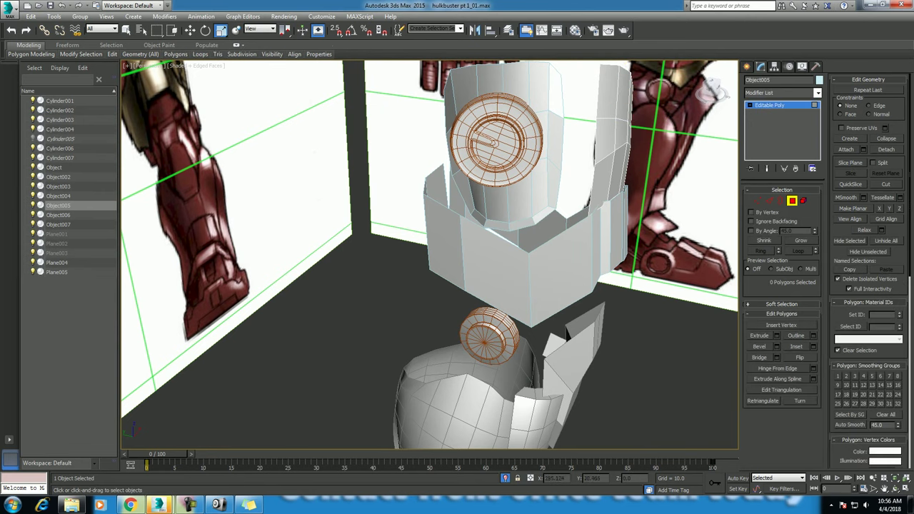
- Exit Object005 editing and open Object007 at Polygon level in a maximized Left view
{"action": "key", "text": "f"}
{"action": "key", "text": "alt+w"}
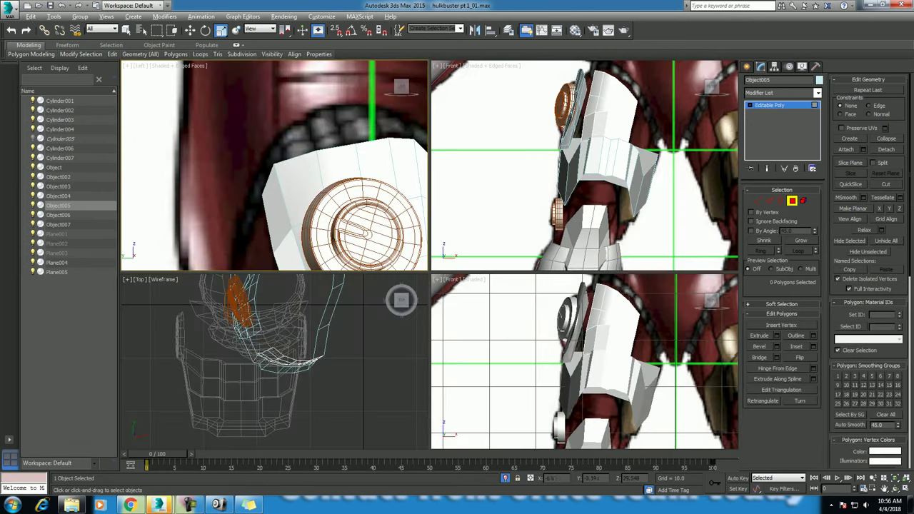
{"action": "key", "text": "alt+w"}
{"action": "scroll", "coordinate": [500, 300], "scroll_direction": "up", "scroll_amount": 3}
{"action": "scroll", "coordinate": [500, 300], "scroll_direction": "up", "scroll_amount": 3}
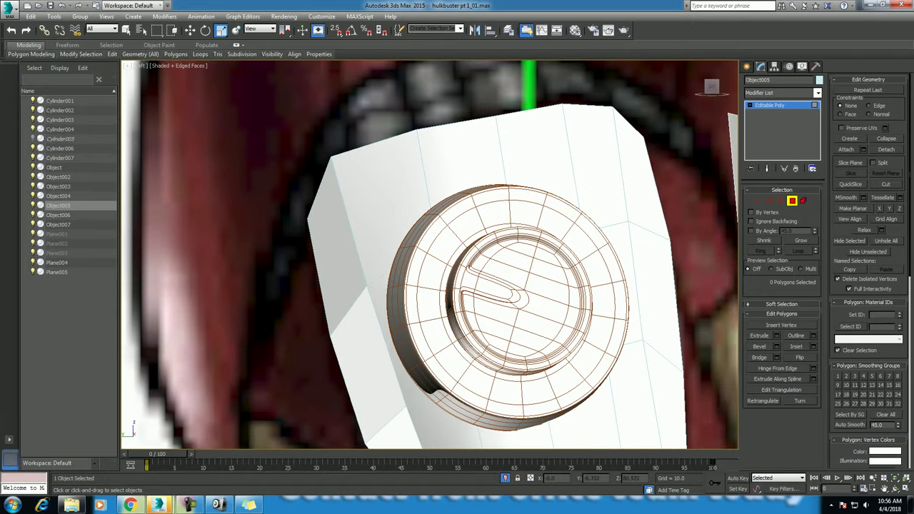
{"action": "right_click", "coordinate": [504, 139]}
{"action": "left_click", "coordinate": [464, 140]}
{"action": "left_click", "coordinate": [518, 304]}
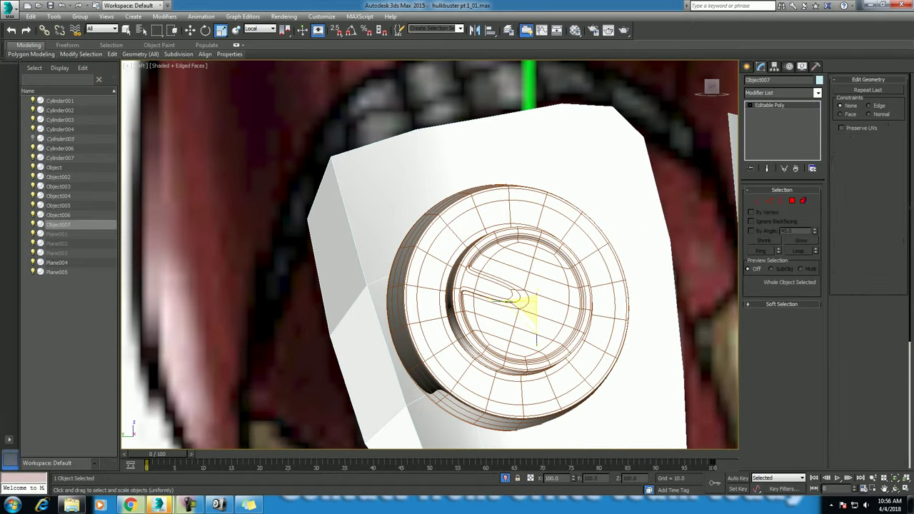
{"action": "key", "text": "4"}
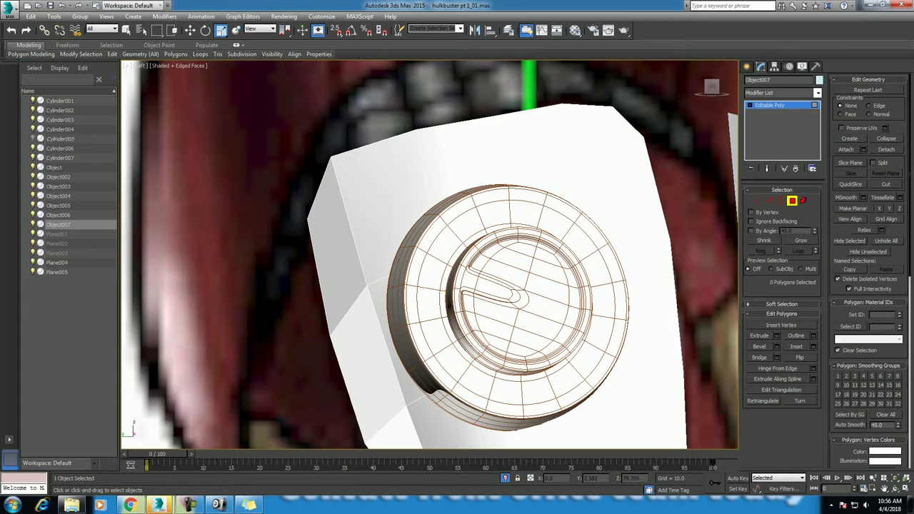
- In wireframe, marquee-select polygons over the knee disc and grow the selection twice to twelve faces
{"action": "key", "text": "F3"}
{"action": "left_click", "coordinate": [386, 207]}
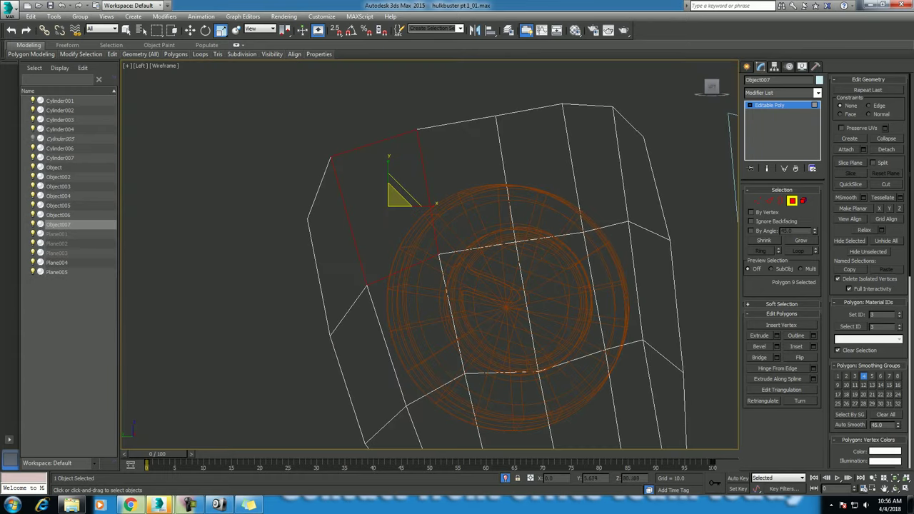
{"action": "left_click_drag", "start_coordinate": [430, 89], "coordinate": [569, 168]}
{"action": "middle_click_drag", "start_coordinate": [570, 168], "coordinate": [562, 108]}
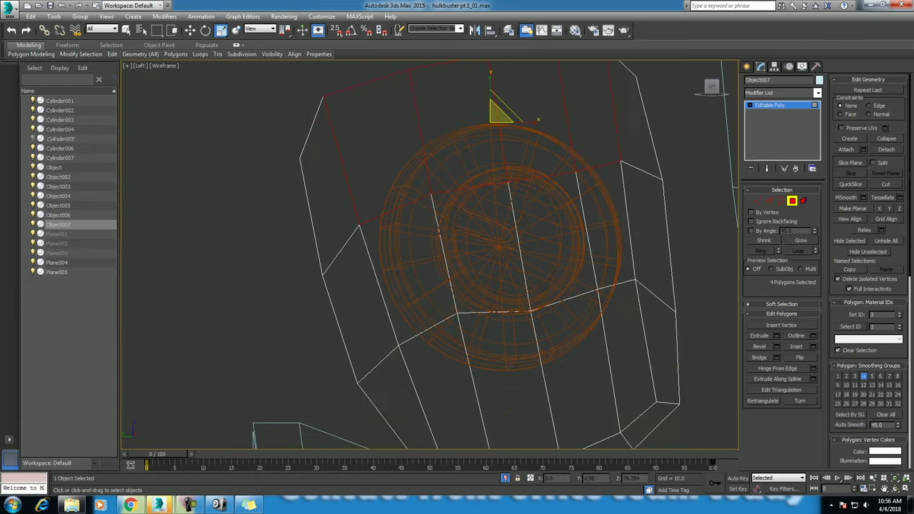
{"action": "key", "text": "ctrl+Page_Up"}
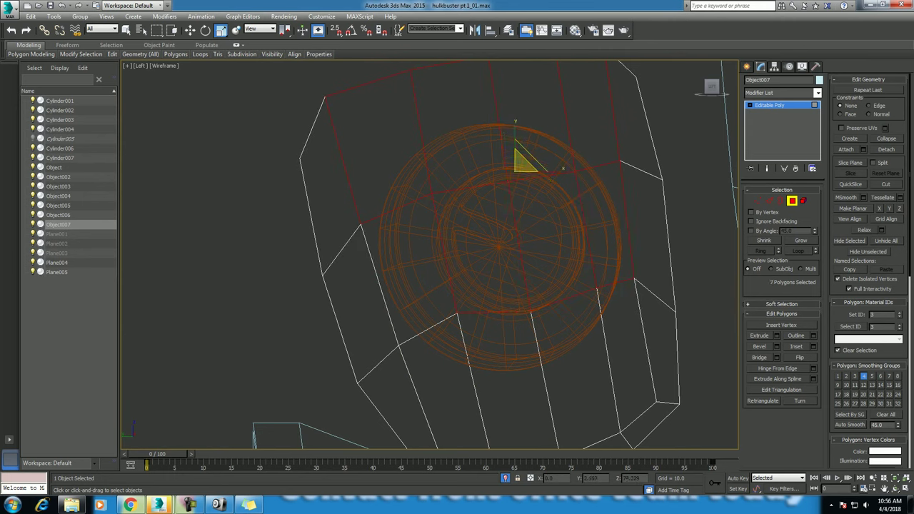
{"action": "key", "text": "ctrl+Page_Up"}
{"action": "key", "text": "ctrl+Page_Up"}
{"action": "key", "text": "ctrl+Page_Up"}
{"action": "key", "text": "alt+w"}
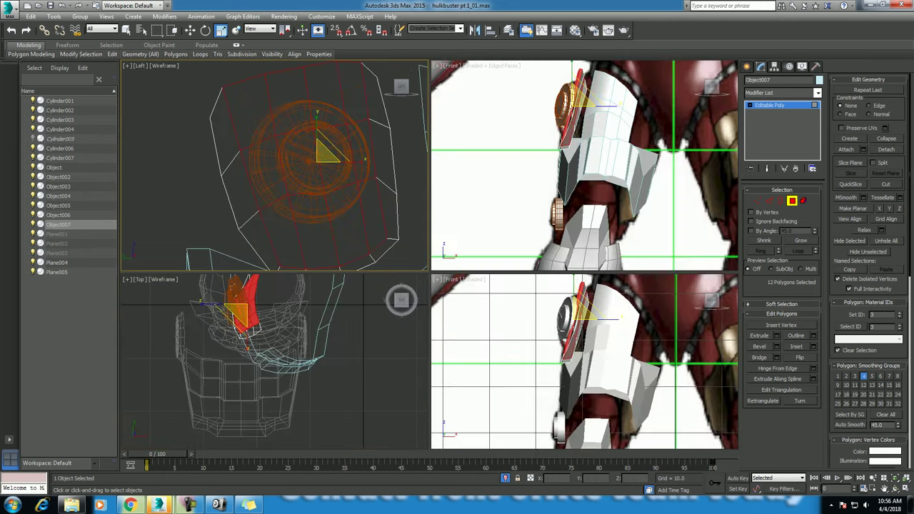
- In the maximized Front view, move the selected polygons flush against the round knee disc
{"action": "scroll", "coordinate": [584, 165], "scroll_direction": "up", "scroll_amount": 2}
{"action": "key", "text": "alt+w"}
{"action": "scroll", "coordinate": [428, 254], "scroll_direction": "up", "scroll_amount": 3}
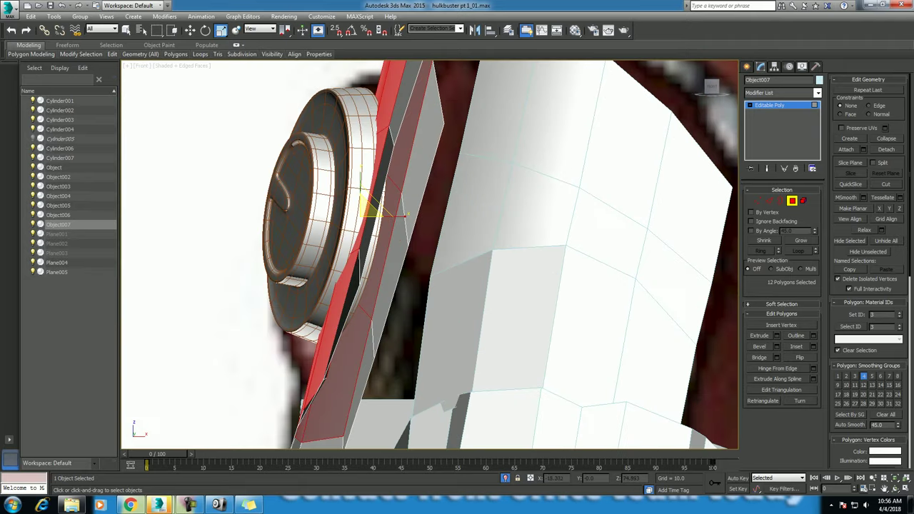
{"action": "key", "text": "w"}
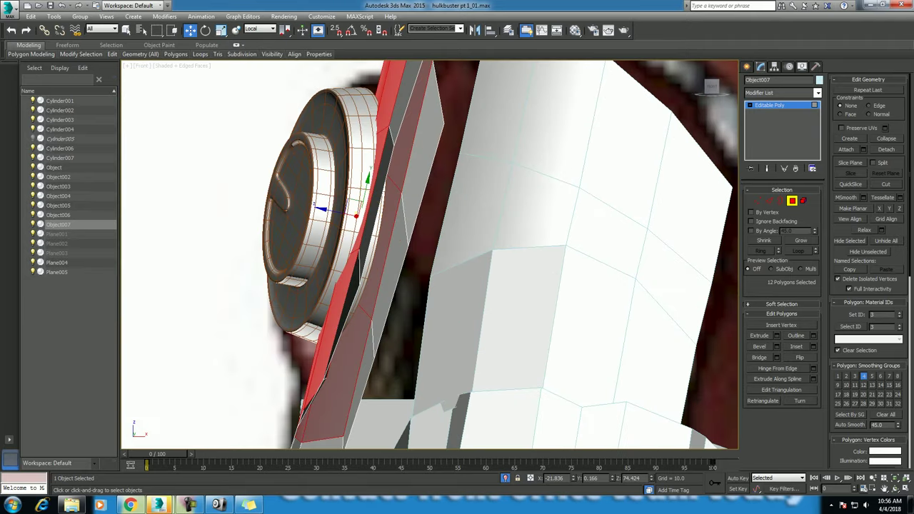
{"action": "mouse_move", "coordinate": [335, 210]}
{"action": "left_mouse_down"}
{"action": "mouse_move", "coordinate": [327, 210]}
{"action": "mouse_move", "coordinate": [350, 211]}
{"action": "left_mouse_up"}
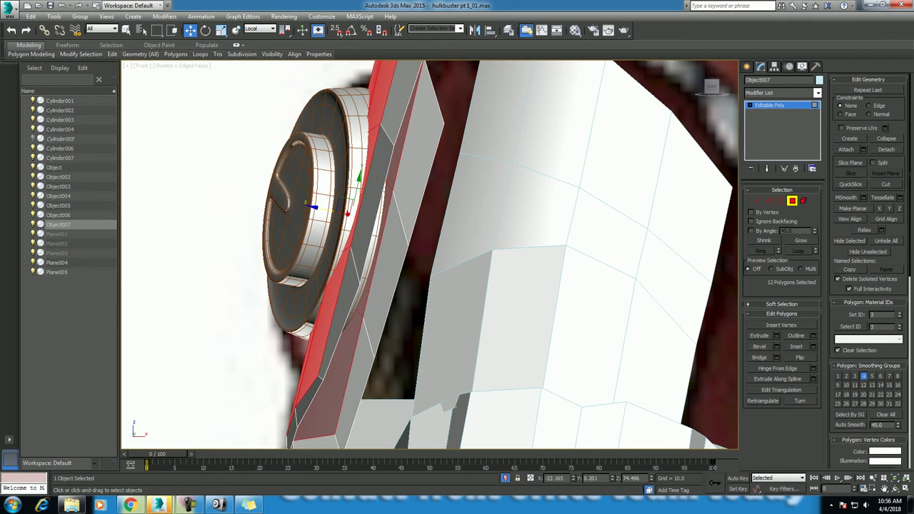
- Check the moved polygons around the disc from front and perspective angles, framing the selection
{"action": "key", "text": "alt+w"}
{"action": "middle_click_drag", "start_coordinate": [585, 362], "coordinate": [586, 322]}
{"action": "scroll", "coordinate": [586, 362], "scroll_direction": "down", "scroll_amount": 3}
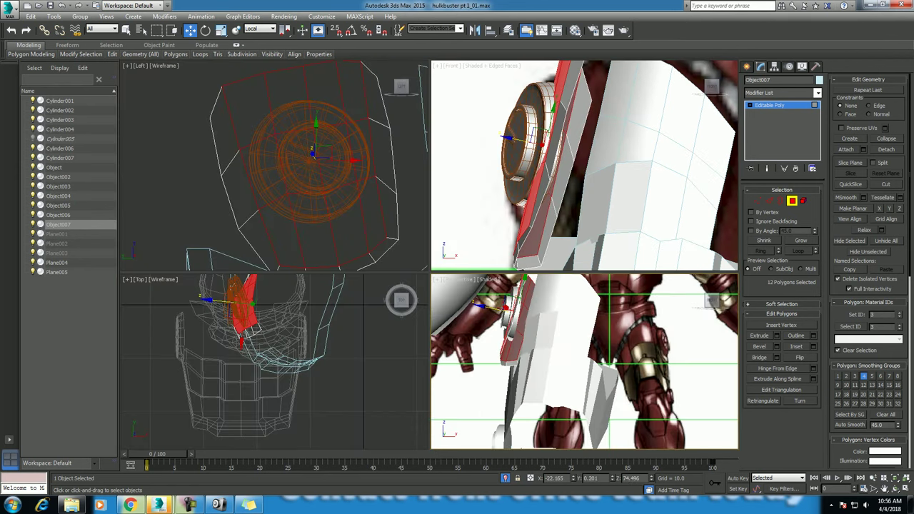
{"action": "key", "text": "alt+w"}
{"action": "scroll", "coordinate": [285, 157], "scroll_direction": "up", "scroll_amount": 4}
{"action": "mouse_move", "coordinate": [392, 211]}
{"action": "middle_mouse_down", "text": "alt"}
{"action": "mouse_move", "coordinate": [443, 236]}
{"action": "mouse_move", "coordinate": [471, 178]}
{"action": "mouse_move", "coordinate": [493, 161]}
{"action": "mouse_move", "coordinate": [500, 166]}
{"action": "mouse_move", "coordinate": [443, 200]}
{"action": "mouse_move", "coordinate": [350, 221]}
{"action": "mouse_move", "coordinate": [375, 217]}
{"action": "middle_mouse_up", "text": "alt"}
{"action": "key", "text": "z"}
- Select the shell's whole open border and Shift-scale it inward to 90% into a new rim
{"action": "key", "text": "3"}
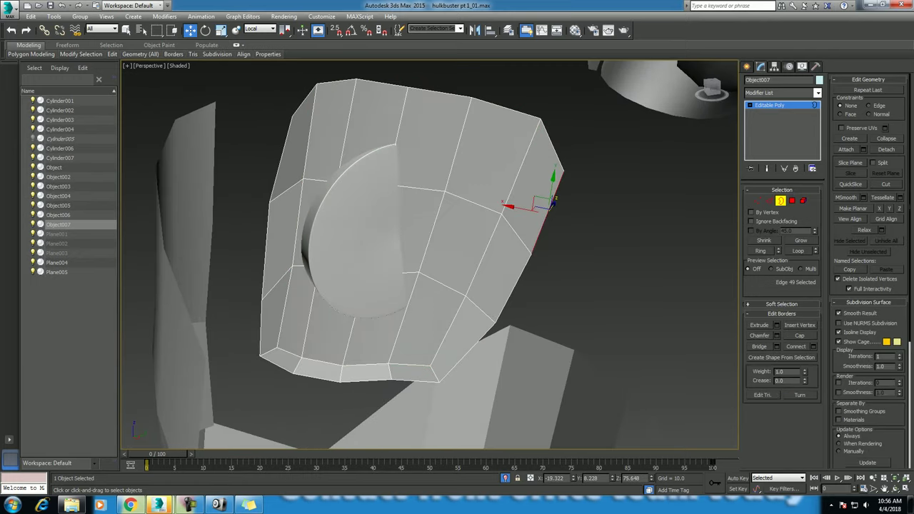
{"action": "key", "text": "ctrl+a"}
{"action": "middle_click_drag", "start_coordinate": [381, 225], "coordinate": [379, 213], "text": "alt"}
{"action": "key", "text": "r"}
{"action": "left_click_drag", "start_coordinate": [385, 243], "coordinate": [385, 252], "text": "shift"}
{"action": "middle_click_drag", "start_coordinate": [389, 243], "coordinate": [391, 247], "text": "alt"}
- Shift-move the border along Z for thickness, cap the opening, and isolate the plate
{"action": "key", "text": "w"}
{"action": "left_click_drag", "start_coordinate": [421, 266], "coordinate": [423, 264], "text": "shift"}
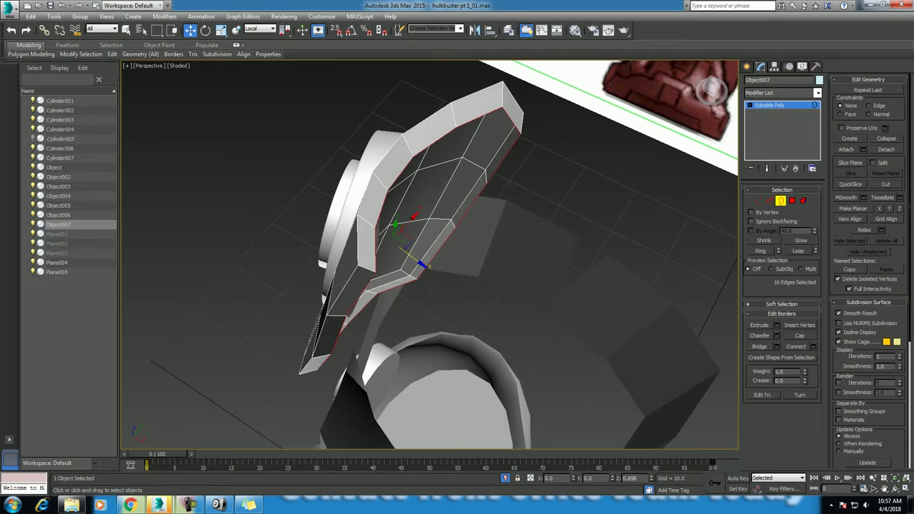
{"action": "mouse_move", "coordinate": [423, 264]}
{"action": "middle_mouse_down", "text": "alt"}
{"action": "mouse_move", "coordinate": [400, 219]}
{"action": "mouse_move", "coordinate": [408, 248]}
{"action": "middle_mouse_up", "text": "alt"}
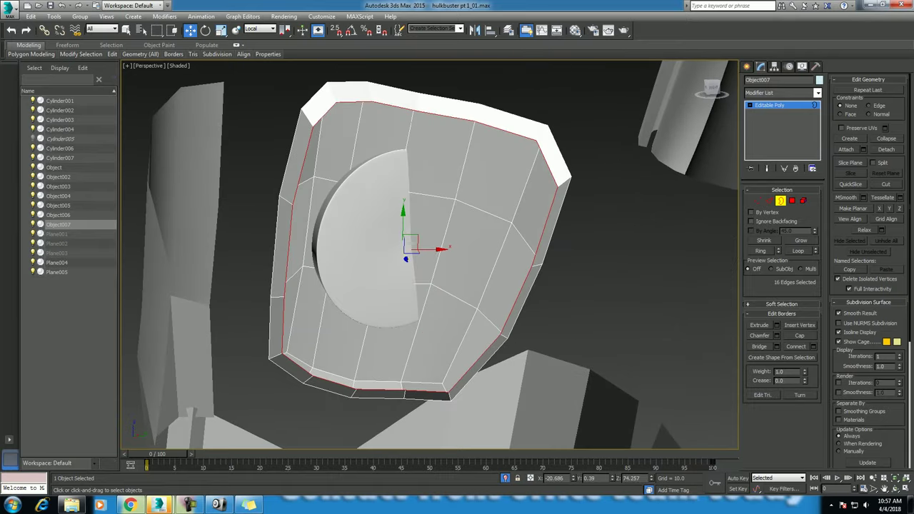
{"action": "right_click", "coordinate": [408, 131]}
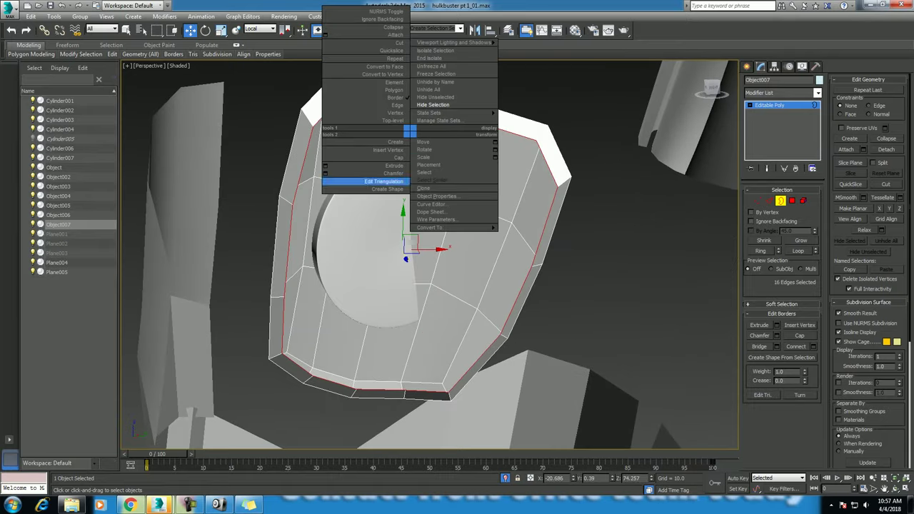
{"action": "left_click", "coordinate": [397, 157]}
{"action": "mouse_move", "coordinate": [397, 157]}
{"action": "middle_mouse_down", "text": "alt"}
{"action": "mouse_move", "coordinate": [457, 185]}
{"action": "mouse_move", "coordinate": [442, 179]}
{"action": "mouse_move", "coordinate": [400, 189]}
{"action": "mouse_move", "coordinate": [410, 178]}
{"action": "mouse_move", "coordinate": [421, 214]}
{"action": "mouse_move", "coordinate": [416, 184]}
{"action": "mouse_move", "coordinate": [432, 236]}
{"action": "mouse_move", "coordinate": [429, 214]}
{"action": "mouse_move", "coordinate": [443, 207]}
{"action": "mouse_move", "coordinate": [418, 214]}
{"action": "mouse_move", "coordinate": [426, 202]}
{"action": "middle_mouse_up", "text": "alt"}
{"action": "key", "text": "alt+q"}
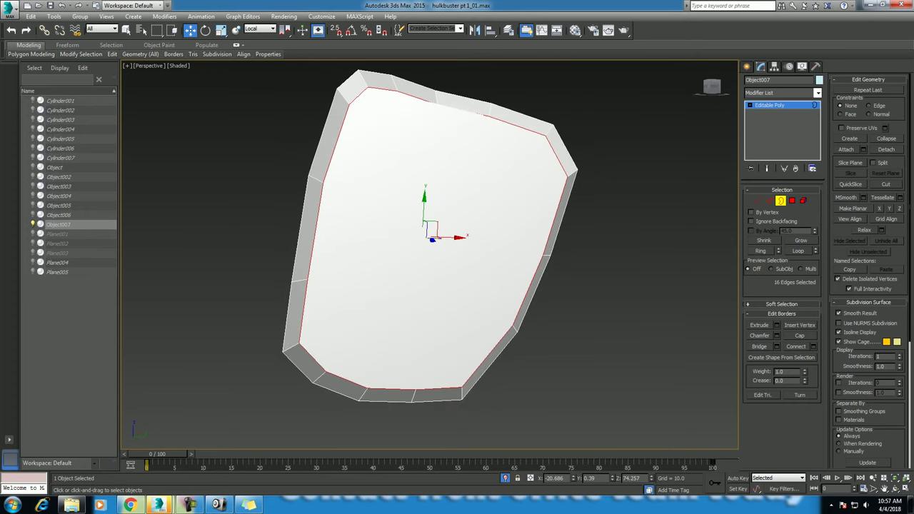
- At vertex level, connect the first top and bottom rim vertex pair with a new edge
{"action": "key", "text": "1"}
{"action": "middle_click_drag", "start_coordinate": [425, 202], "coordinate": [432, 185], "text": "alt"}
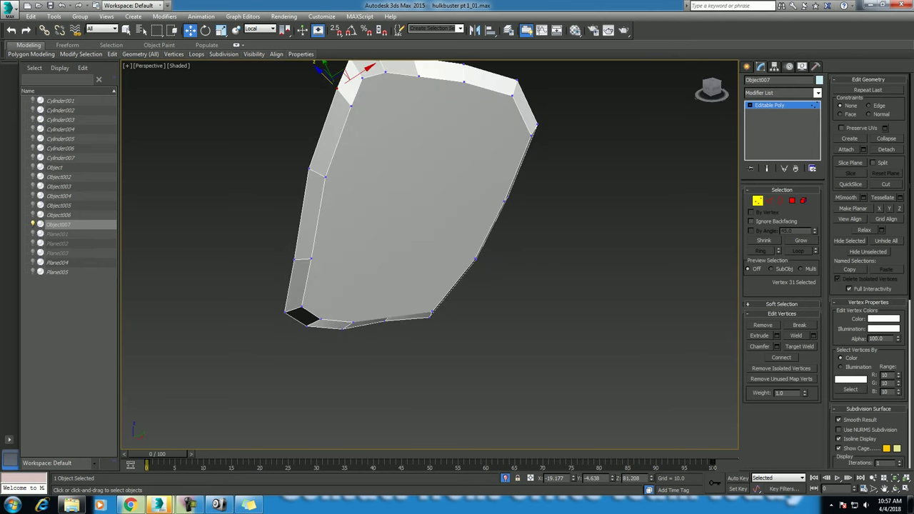
{"action": "left_click", "coordinate": [325, 177]}
{"action": "left_click", "coordinate": [505, 202], "text": "ctrl"}
{"action": "middle_click_drag", "start_coordinate": [432, 186], "coordinate": [437, 181], "text": "alt"}
{"action": "right_click", "coordinate": [410, 200]}
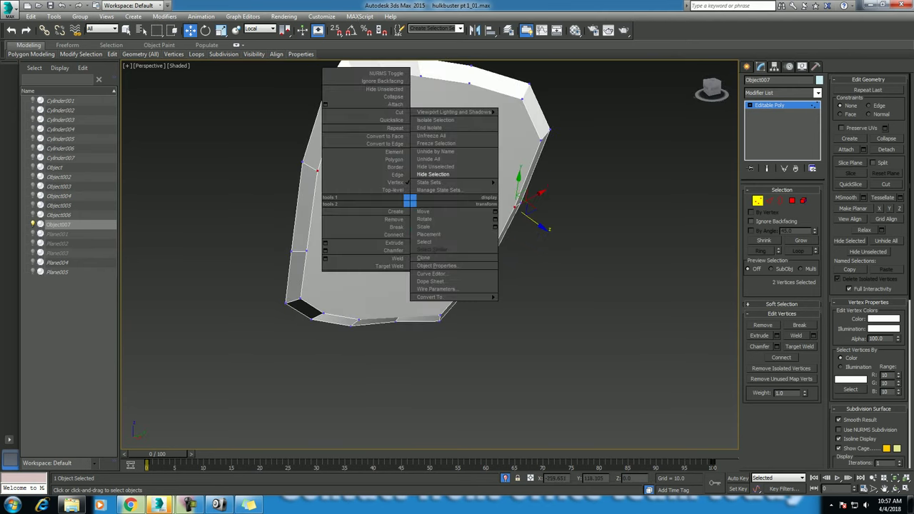
{"action": "left_click", "coordinate": [365, 236]}
- Undo the stray horizontal edge between the left and right edge vertices
{"action": "left_click", "coordinate": [306, 250]}
{"action": "left_click", "coordinate": [486, 266]}
{"action": "mouse_move", "coordinate": [486, 266]}
{"action": "middle_mouse_down", "text": "alt"}
{"action": "mouse_move", "coordinate": [504, 291]}
{"action": "mouse_move", "coordinate": [366, 241]}
{"action": "mouse_move", "coordinate": [451, 256]}
{"action": "middle_mouse_up", "text": "alt"}
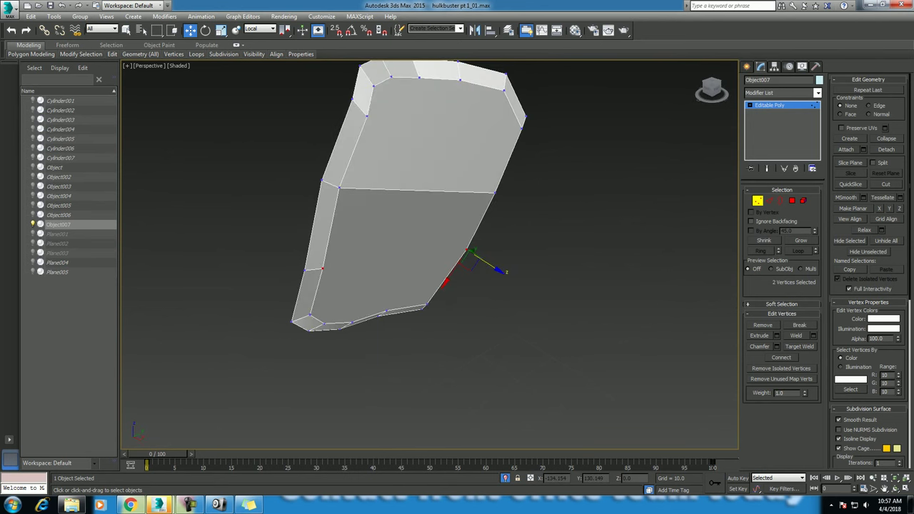
{"action": "key", "text": "ctrl+z"}
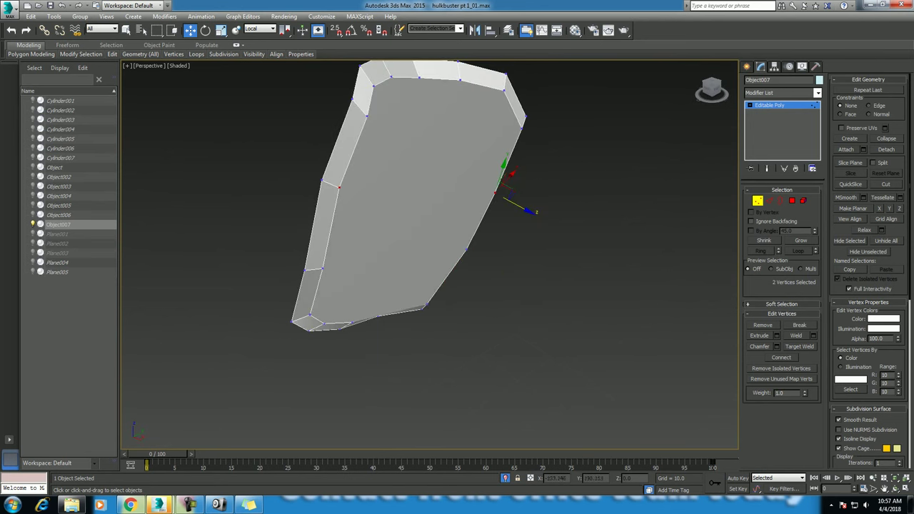
- Connect two more top rim vertices to their matching bottom vertices with vertical edges
{"action": "left_click", "coordinate": [391, 76]}
{"action": "middle_click_drag", "start_coordinate": [392, 76], "coordinate": [429, 100], "text": "alt"}
{"action": "left_click", "coordinate": [338, 365], "text": "ctrl"}
{"action": "right_click", "coordinate": [400, 277]}
{"action": "left_click", "coordinate": [350, 313]}
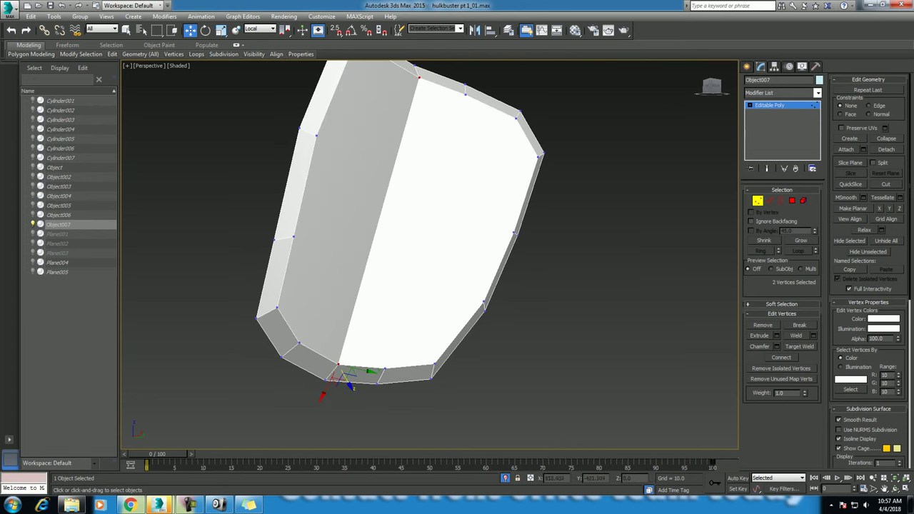
{"action": "left_click", "coordinate": [465, 92]}
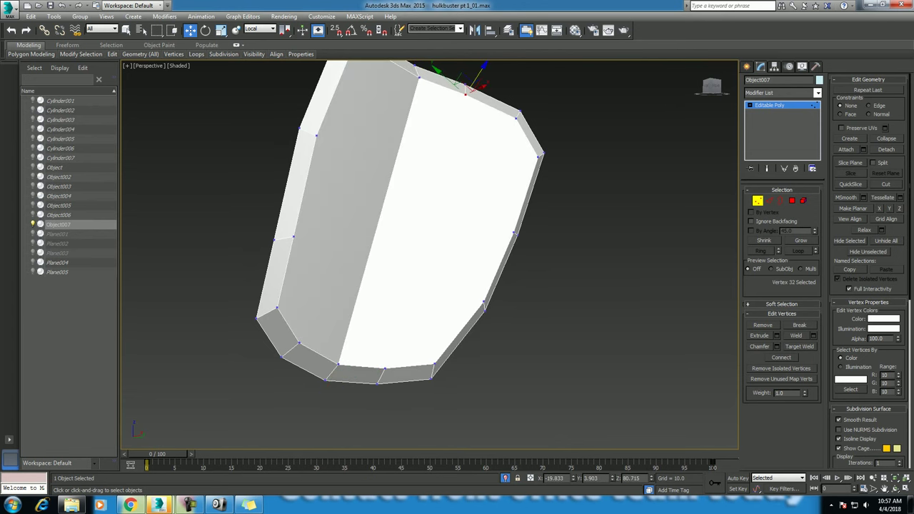
{"action": "right_click", "coordinate": [369, 329]}
{"action": "left_click", "coordinate": [328, 363]}
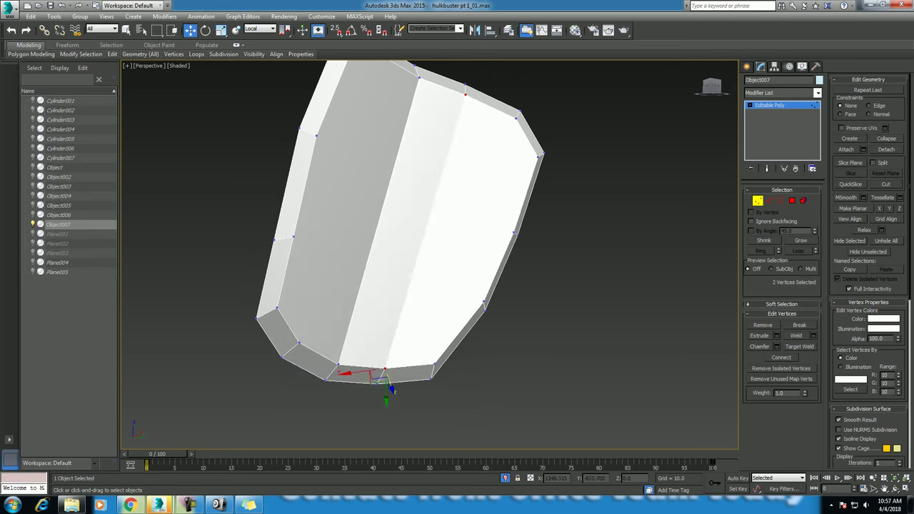
{"action": "middle_click_drag", "start_coordinate": [328, 363], "coordinate": [371, 342], "text": "alt"}
- Connect the top-left rim vertex to its matching bottom vertex
{"action": "left_click", "coordinate": [357, 79]}
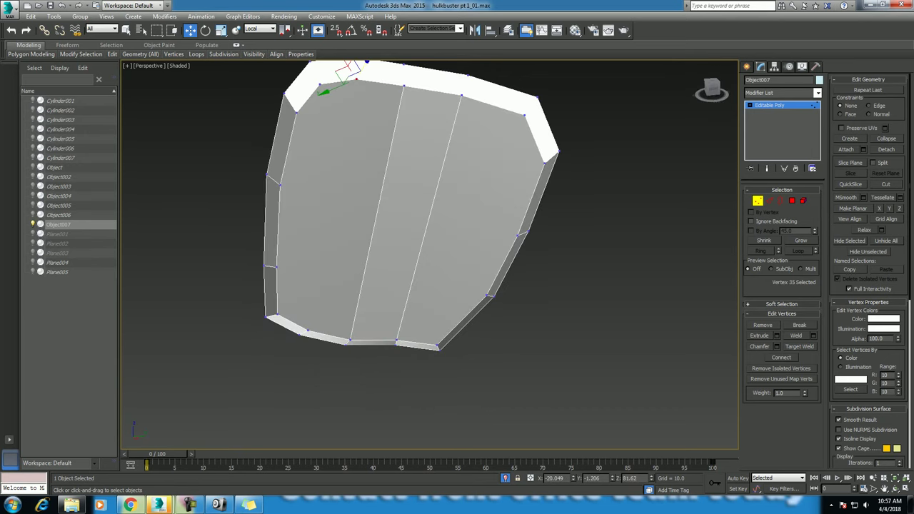
{"action": "left_click", "coordinate": [307, 331], "text": "ctrl"}
{"action": "right_click", "coordinate": [317, 279]}
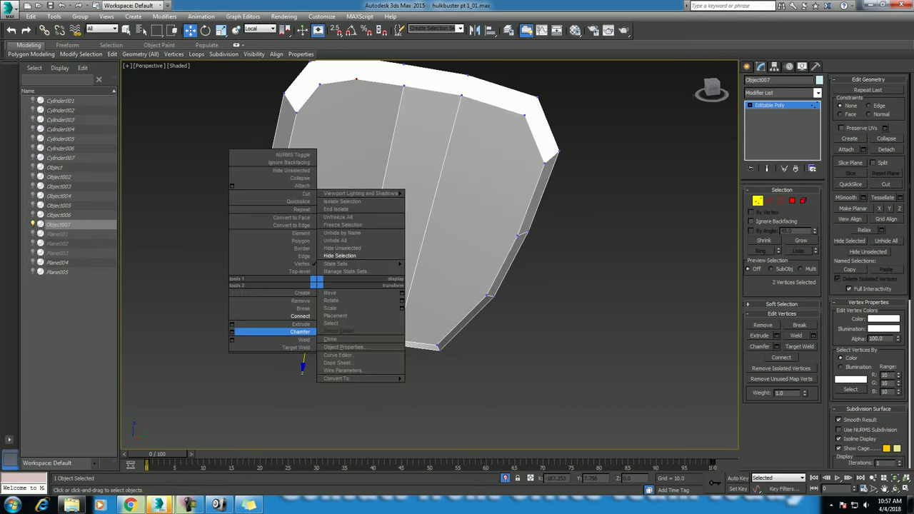
{"action": "left_click", "coordinate": [255, 316]}
{"action": "middle_click_drag", "start_coordinate": [428, 285], "coordinate": [443, 285], "text": "alt"}
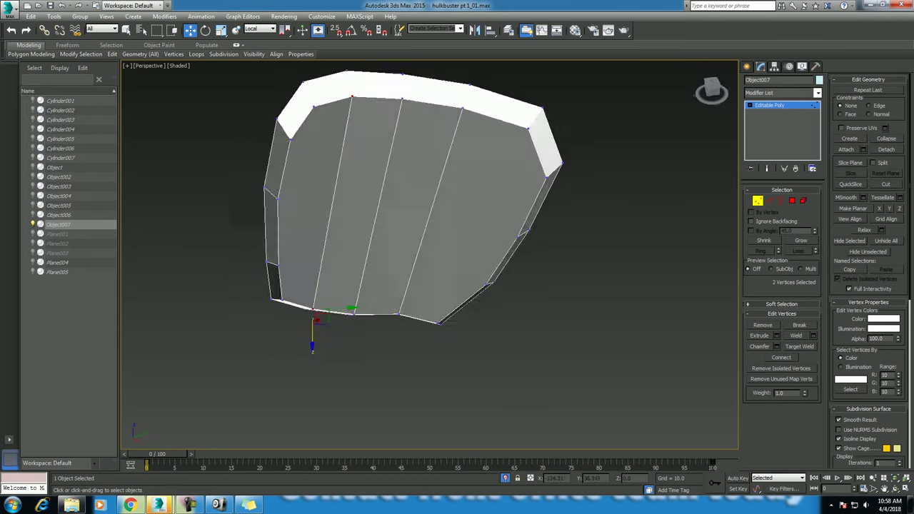
- Select the bottom-right and top-right corner vertices and bring up the Cut command
{"action": "left_click", "coordinate": [440, 364]}
{"action": "left_click", "coordinate": [523, 111], "text": "ctrl"}
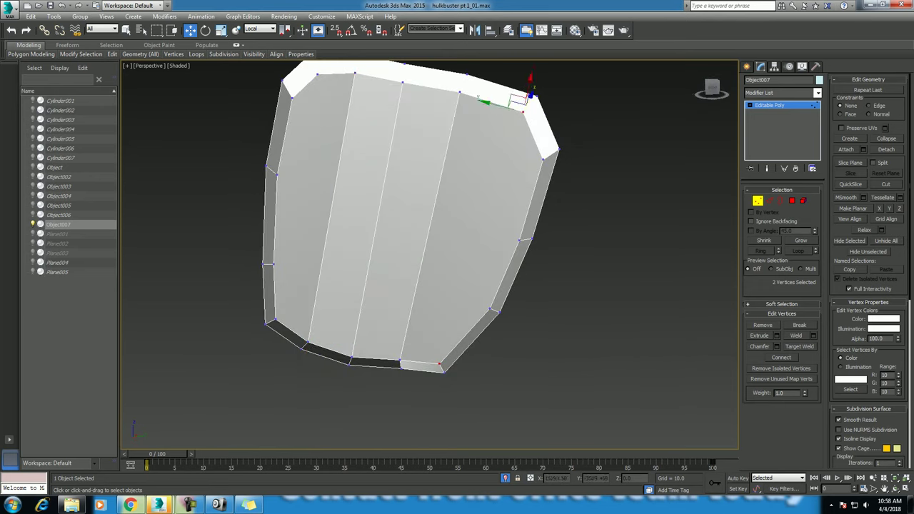
{"action": "right_click", "coordinate": [469, 135]}
{"action": "middle_click_drag", "start_coordinate": [428, 286], "coordinate": [450, 286], "text": "alt"}
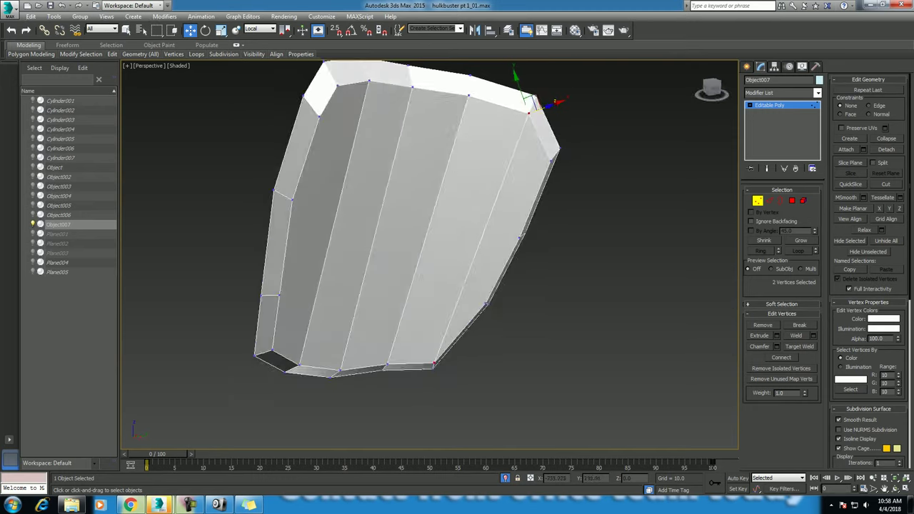
{"action": "middle_click_drag", "start_coordinate": [471, 185], "coordinate": [486, 186], "text": "alt"}
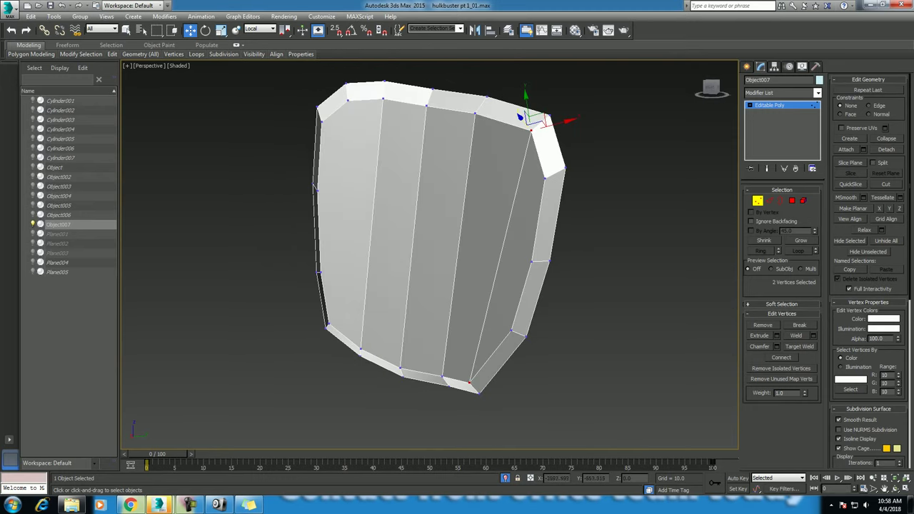
{"action": "right_click", "coordinate": [486, 186]}
- Start Cut and turn on Vertex snapping in the snap settings
{"action": "left_click", "coordinate": [461, 99]}
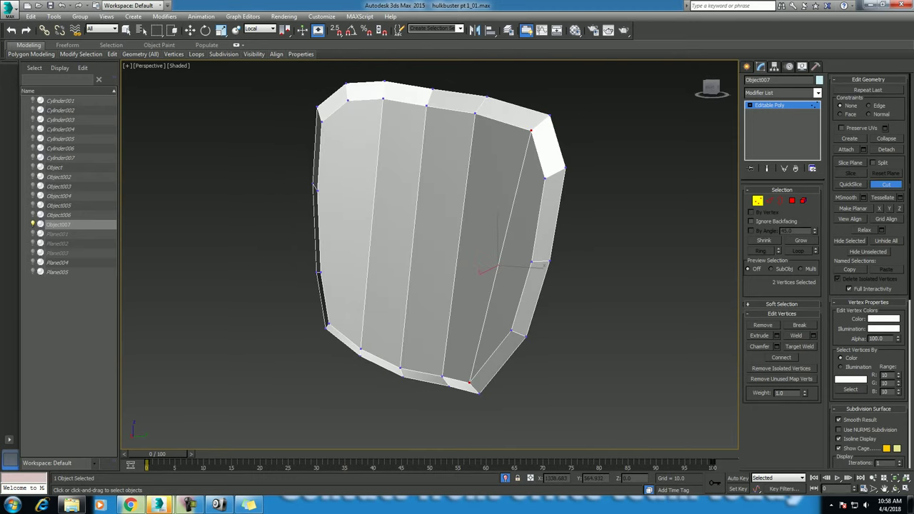
{"action": "right_click", "coordinate": [336, 30]}
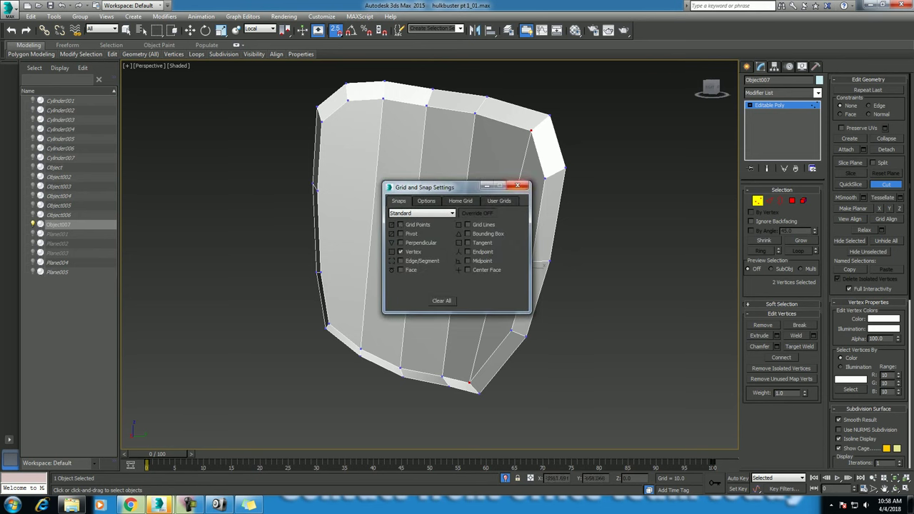
{"action": "left_click", "coordinate": [518, 187]}
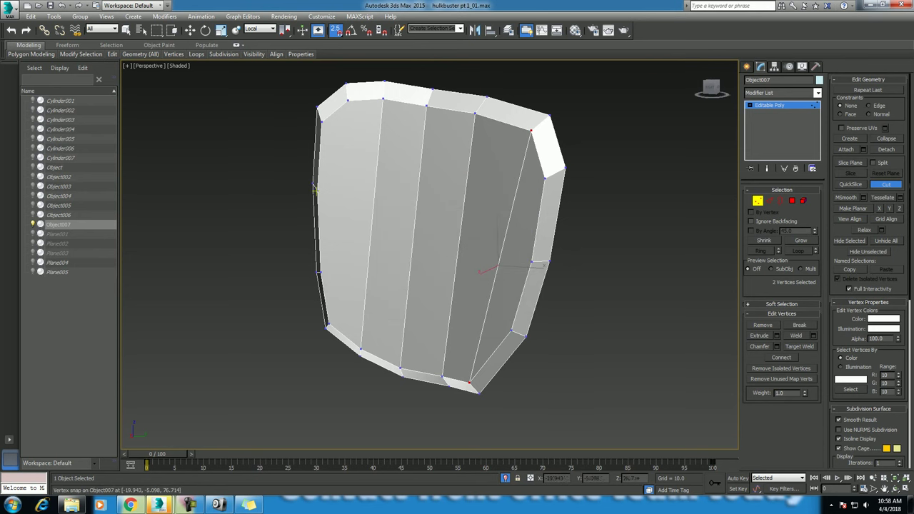
- Cut horizontal edges across the upper, lower and top faces of the knee plate
{"action": "left_click", "coordinate": [531, 262]}
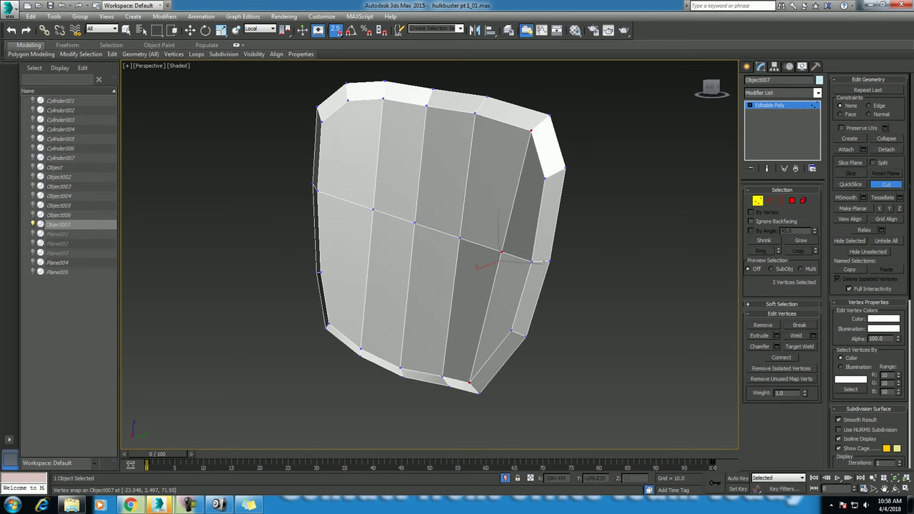
{"action": "left_click", "coordinate": [511, 330]}
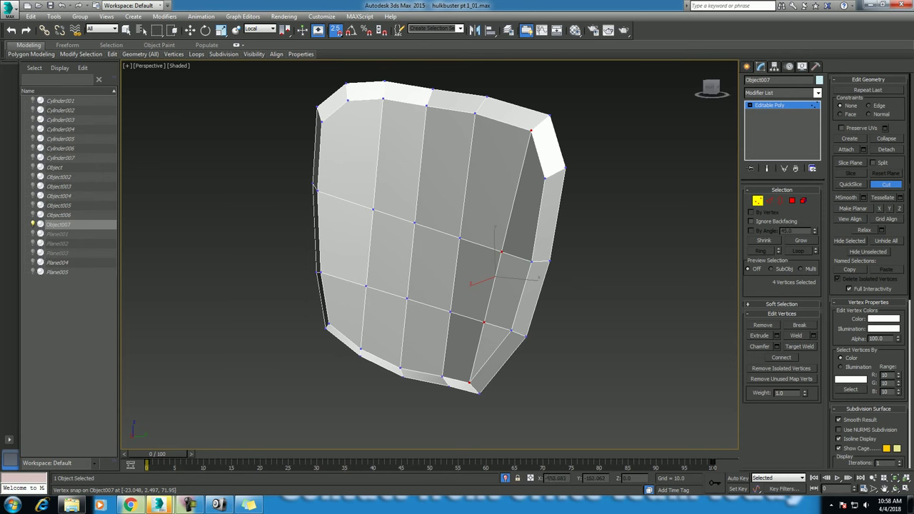
{"action": "middle_click_drag", "start_coordinate": [428, 250], "coordinate": [457, 250], "text": "alt"}
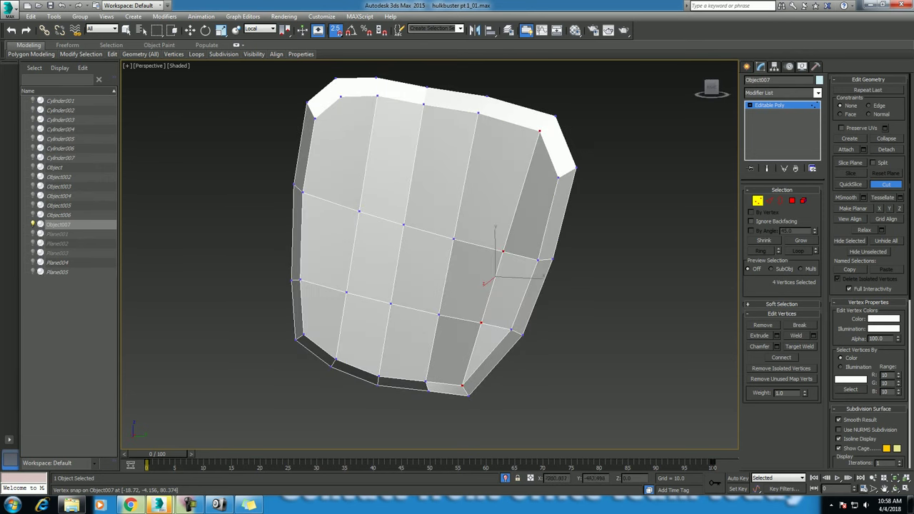
{"action": "left_click", "coordinate": [558, 175]}
{"action": "middle_click_drag", "start_coordinate": [490, 261], "coordinate": [543, 227], "text": "alt"}
{"action": "scroll", "coordinate": [529, 236], "scroll_direction": "up", "scroll_amount": 3}
{"action": "key", "text": "w"}
{"action": "scroll", "coordinate": [500, 257], "scroll_direction": "down", "scroll_amount": 3}
- Unhide all objects, return to top level, and hide Cylinder005
{"action": "right_click", "coordinate": [543, 227]}
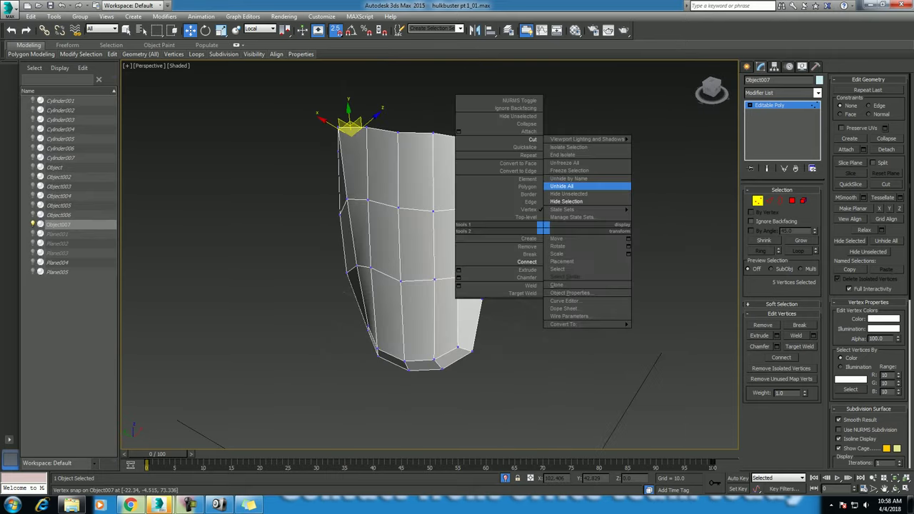
{"action": "left_click", "coordinate": [592, 188]}
{"action": "middle_click_drag", "start_coordinate": [545, 266], "coordinate": [475, 223], "text": "alt"}
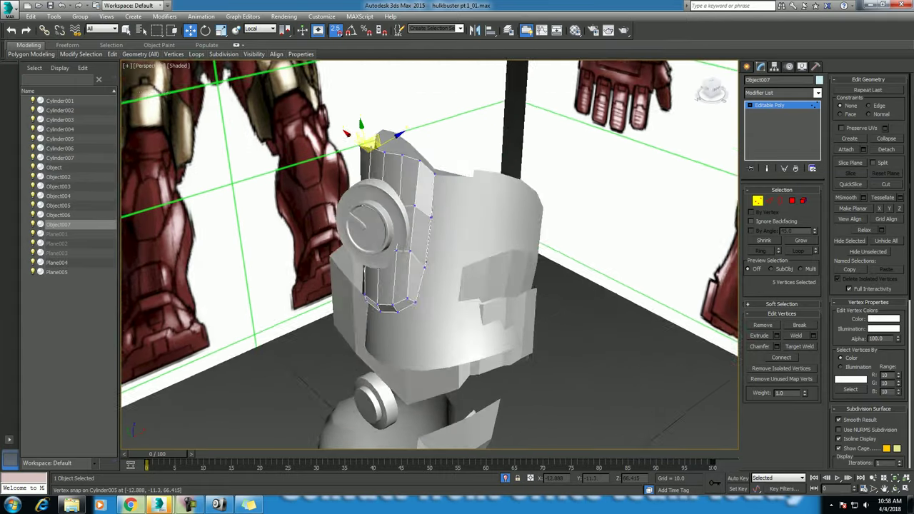
{"action": "right_click", "coordinate": [475, 223]}
{"action": "left_click", "coordinate": [457, 211]}
{"action": "left_click", "coordinate": [496, 229]}
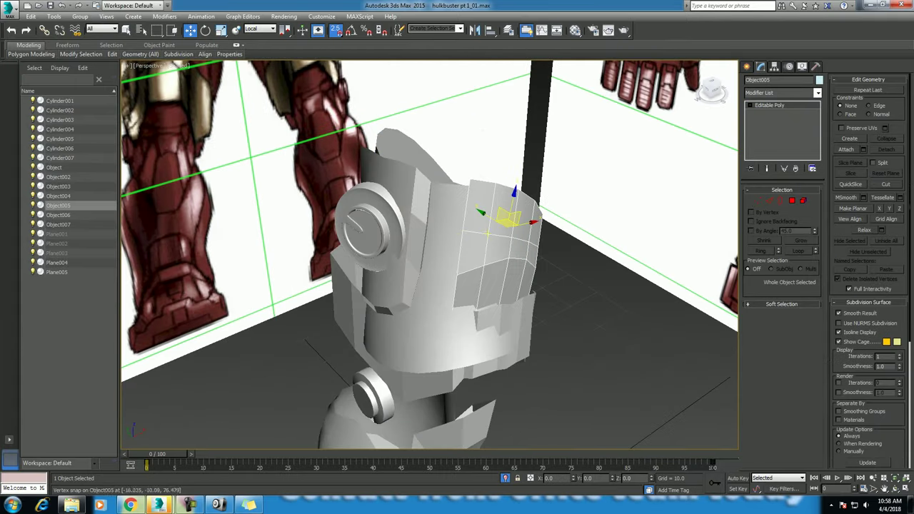
{"action": "left_click", "coordinate": [428, 335]}
{"action": "right_click", "coordinate": [444, 208]}
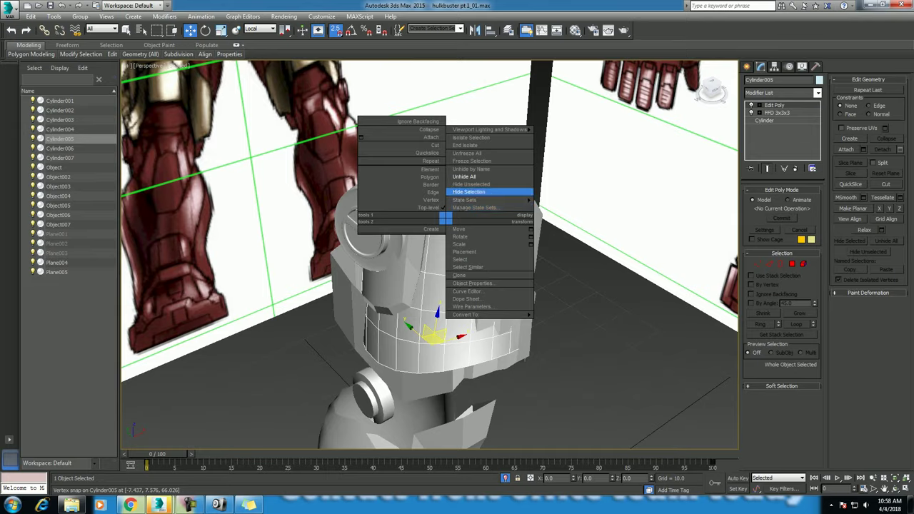
{"action": "left_click", "coordinate": [471, 196]}
{"action": "middle_click_drag", "start_coordinate": [499, 250], "coordinate": [457, 215], "text": "alt"}
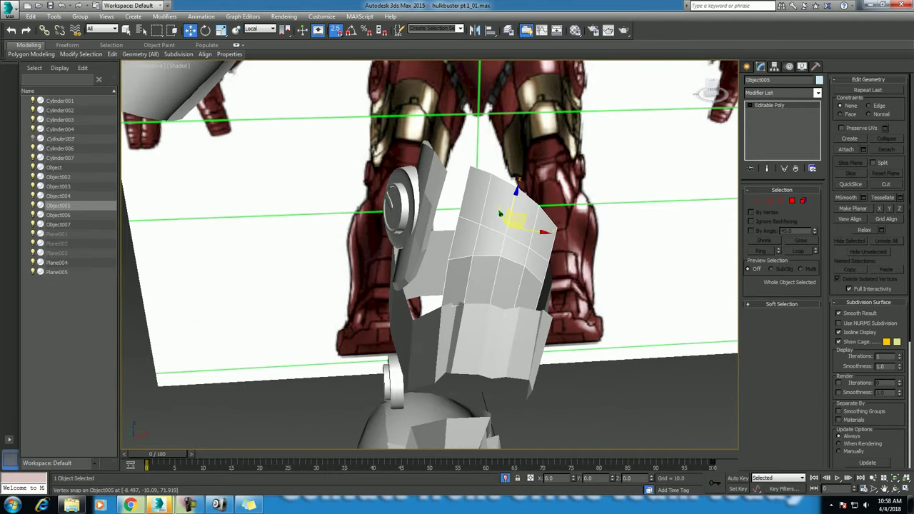
- Add a Shell modifier to Object005 with Inner Amount 0.3 and Outer Amount 0
{"action": "type", "text": "sh"}
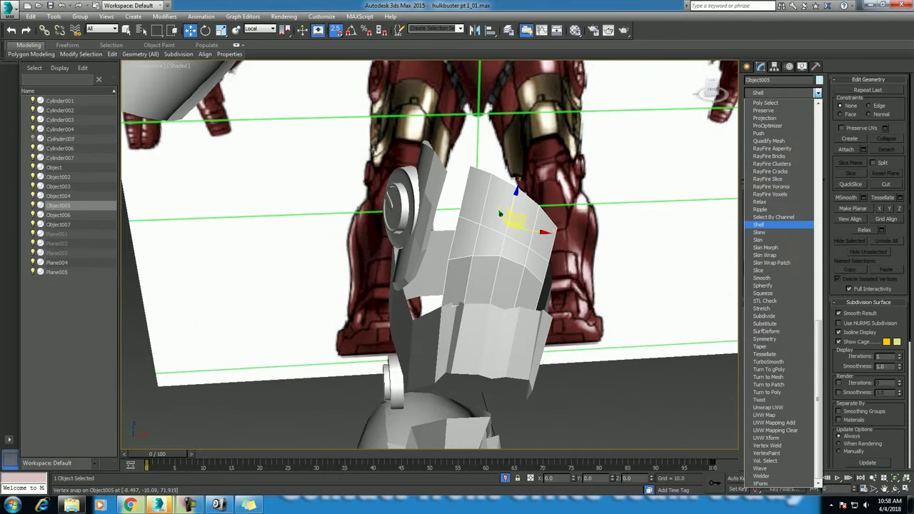
{"action": "key", "text": "Return"}
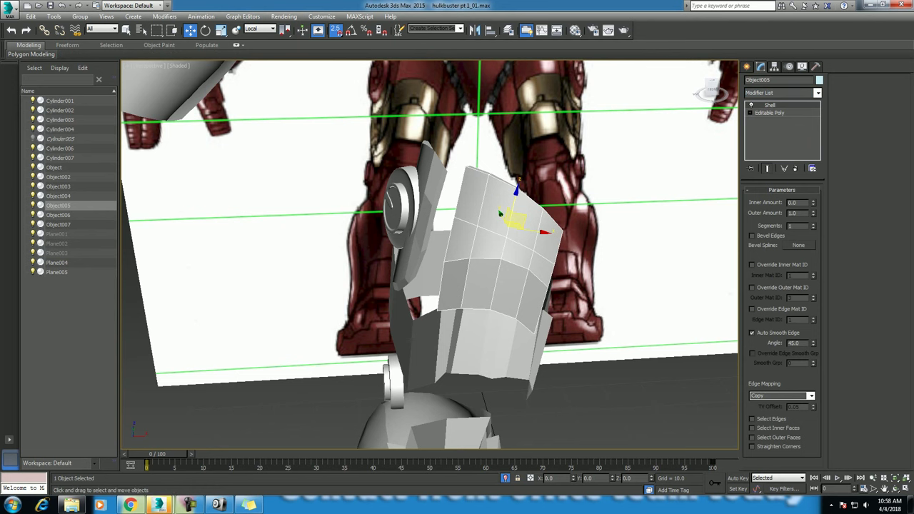
{"action": "right_click", "coordinate": [812, 212]}
{"action": "left_click", "coordinate": [812, 201]}
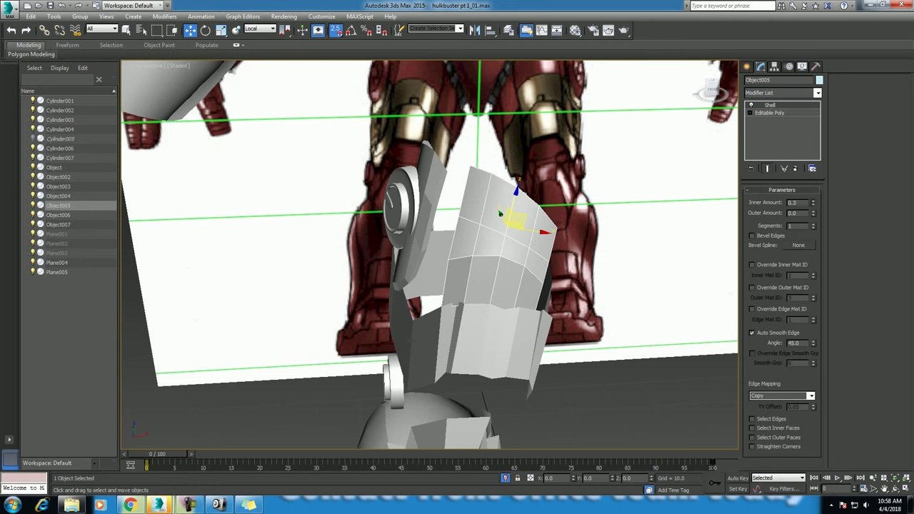
{"action": "left_click_drag", "start_coordinate": [710, 89], "coordinate": [679, 96]}
- Give Object006 a Shell modifier with Inner Amount 0.44
{"action": "left_click", "coordinate": [500, 229]}
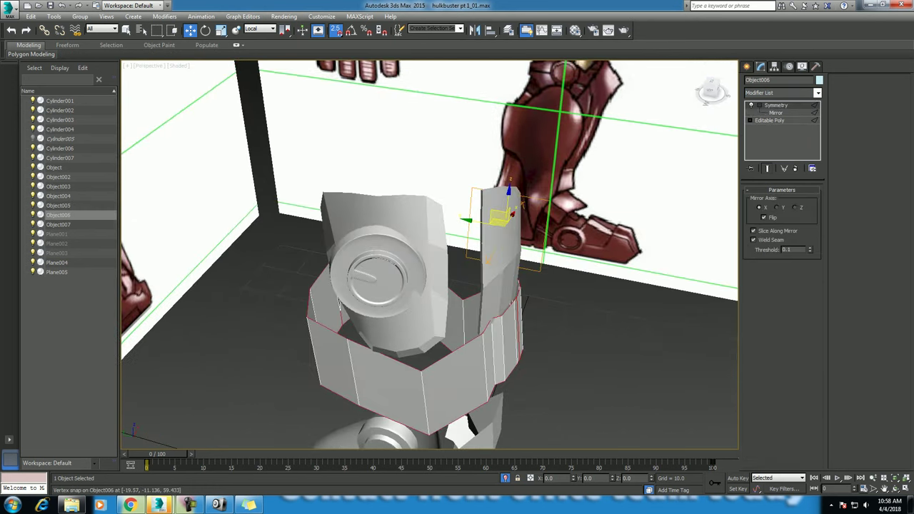
{"action": "left_click", "coordinate": [782, 93]}
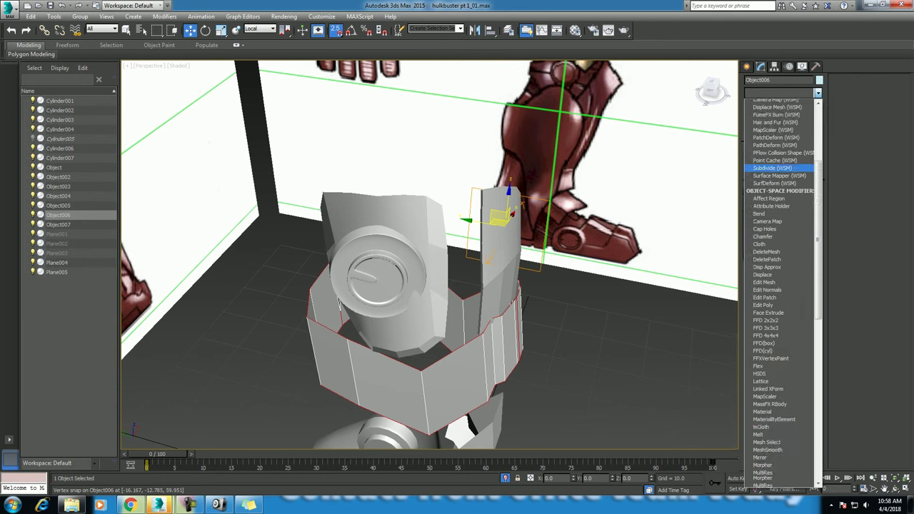
{"action": "key", "text": "Return"}
{"action": "left_click_drag", "start_coordinate": [711, 89], "coordinate": [716, 100]}
{"action": "type", "text": "0.44"}
{"action": "key", "text": "Return"}
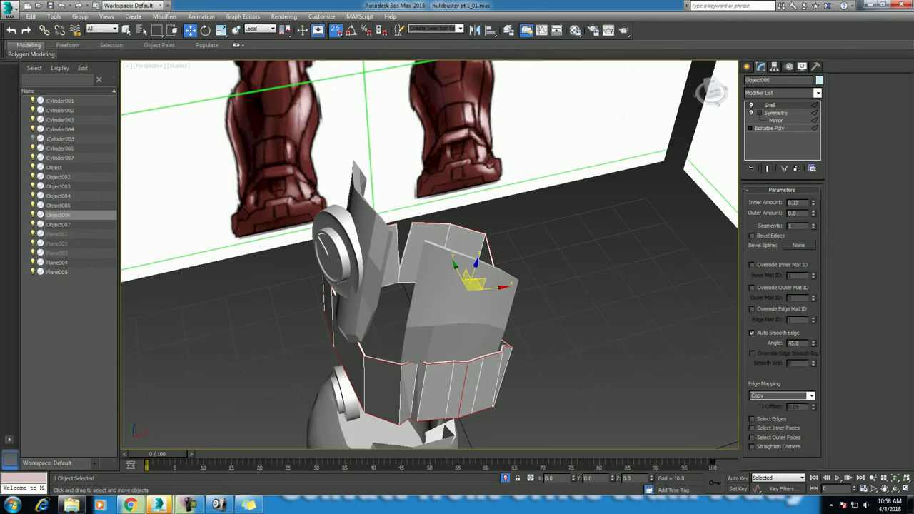
- Drop into vertex level of Object006's underlying Editable Poly
{"action": "left_click_drag", "start_coordinate": [712, 93], "coordinate": [714, 100]}
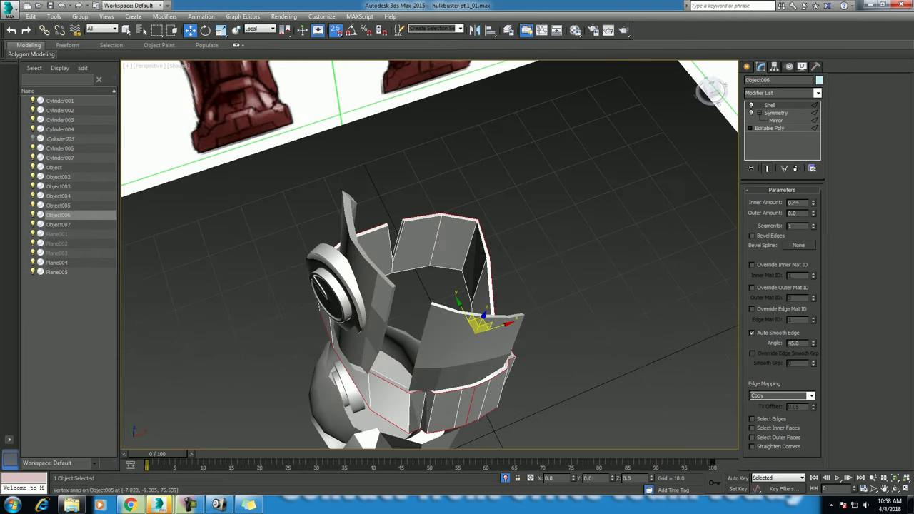
{"action": "left_click", "coordinate": [750, 128]}
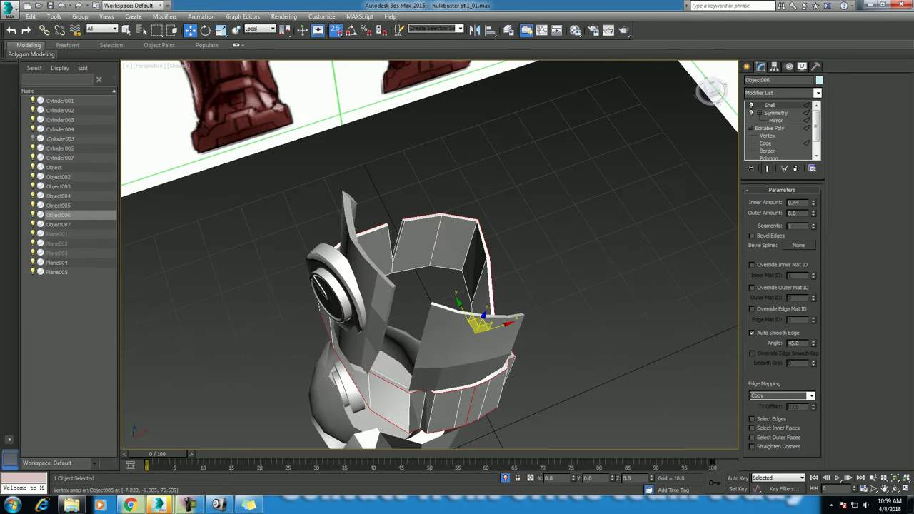
{"action": "left_click", "coordinate": [767, 136]}
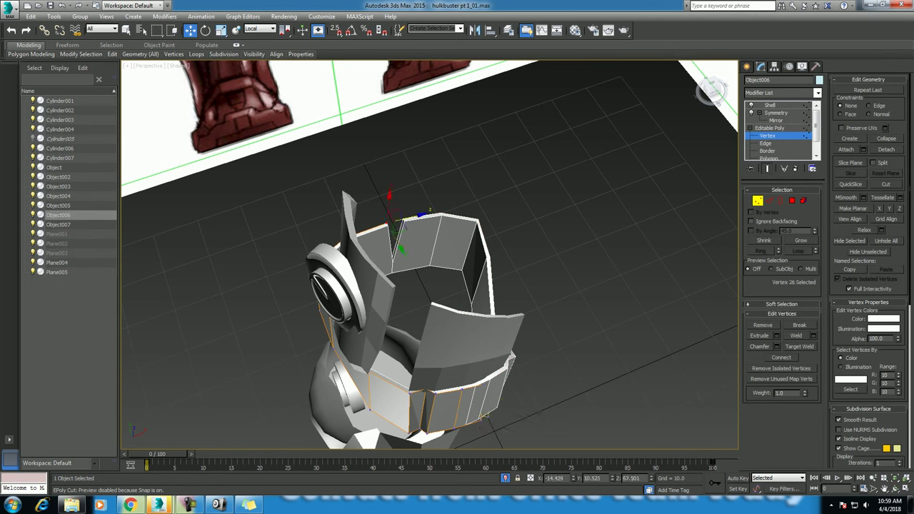
- Raise Object006's selected vertex band about 8.5 units, then go back to top level
{"action": "middle_click_drag", "start_coordinate": [397, 221], "coordinate": [399, 143], "text": "alt"}
{"action": "middle_click_drag", "start_coordinate": [400, 214], "coordinate": [429, 235], "text": "alt"}
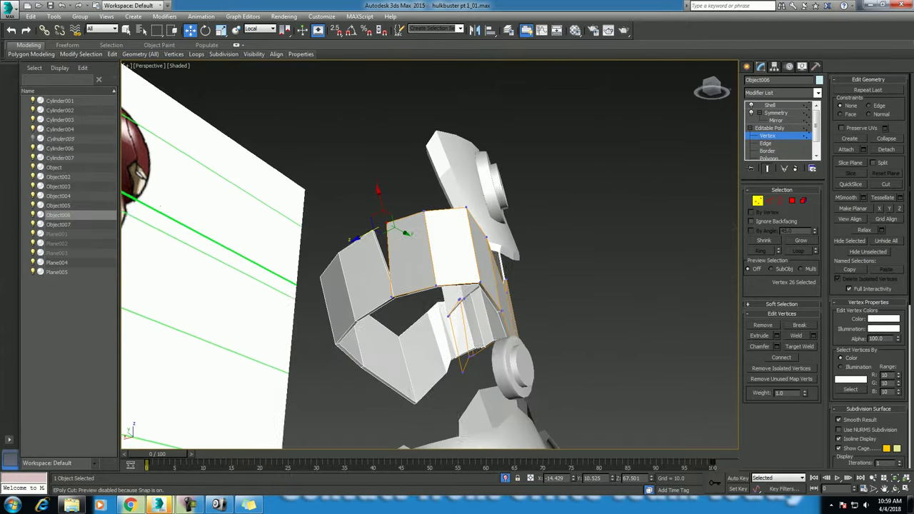
{"action": "left_click_drag", "start_coordinate": [389, 227], "coordinate": [385, 232]}
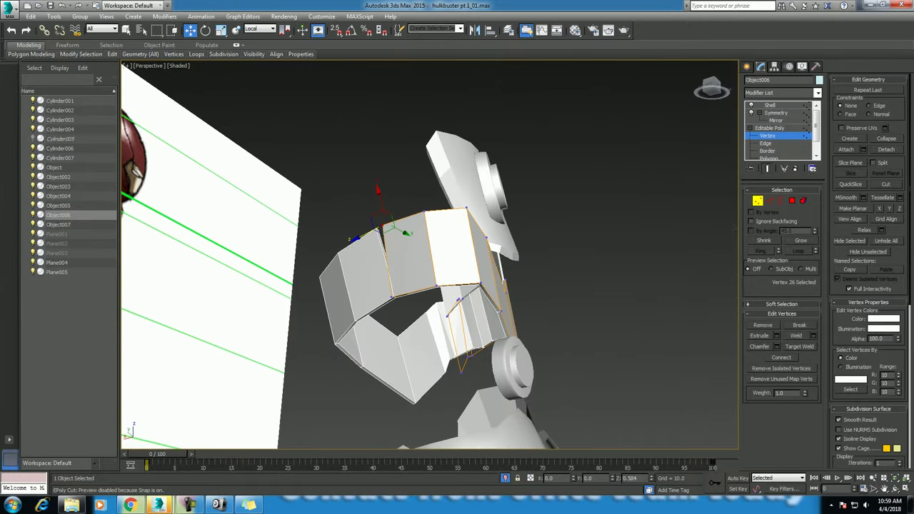
{"action": "middle_click_drag", "start_coordinate": [389, 229], "coordinate": [400, 271], "text": "alt"}
{"action": "scroll", "coordinate": [386, 279], "scroll_direction": "up", "scroll_amount": 3}
{"action": "right_click", "coordinate": [375, 291]}
{"action": "left_click", "coordinate": [357, 285]}
{"action": "scroll", "coordinate": [357, 285], "scroll_direction": "down", "scroll_amount": 3}
{"action": "scroll", "coordinate": [358, 285], "scroll_direction": "up", "scroll_amount": 2}
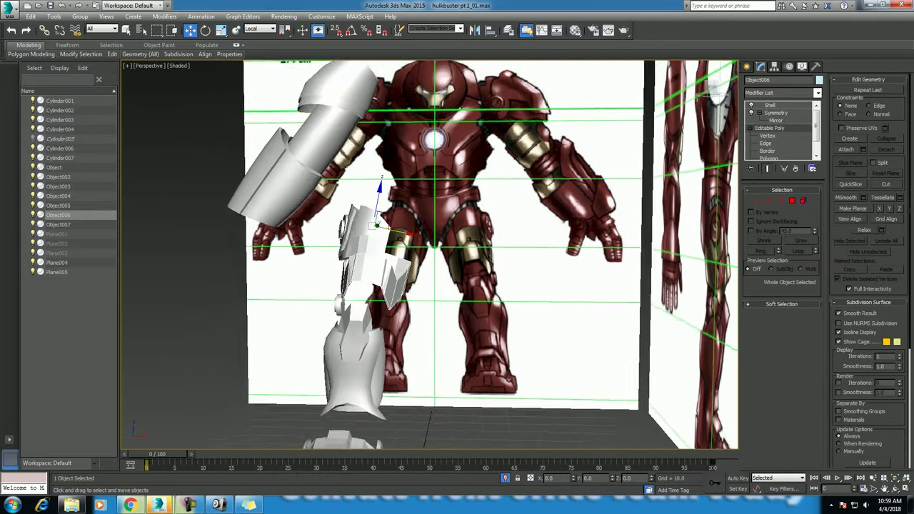
{"action": "middle_click_drag", "start_coordinate": [385, 285], "coordinate": [428, 272], "text": "alt"}
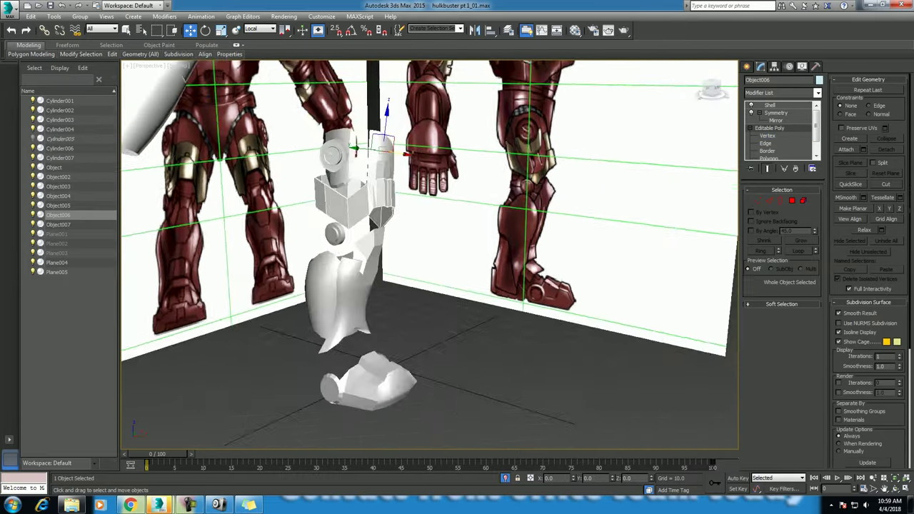